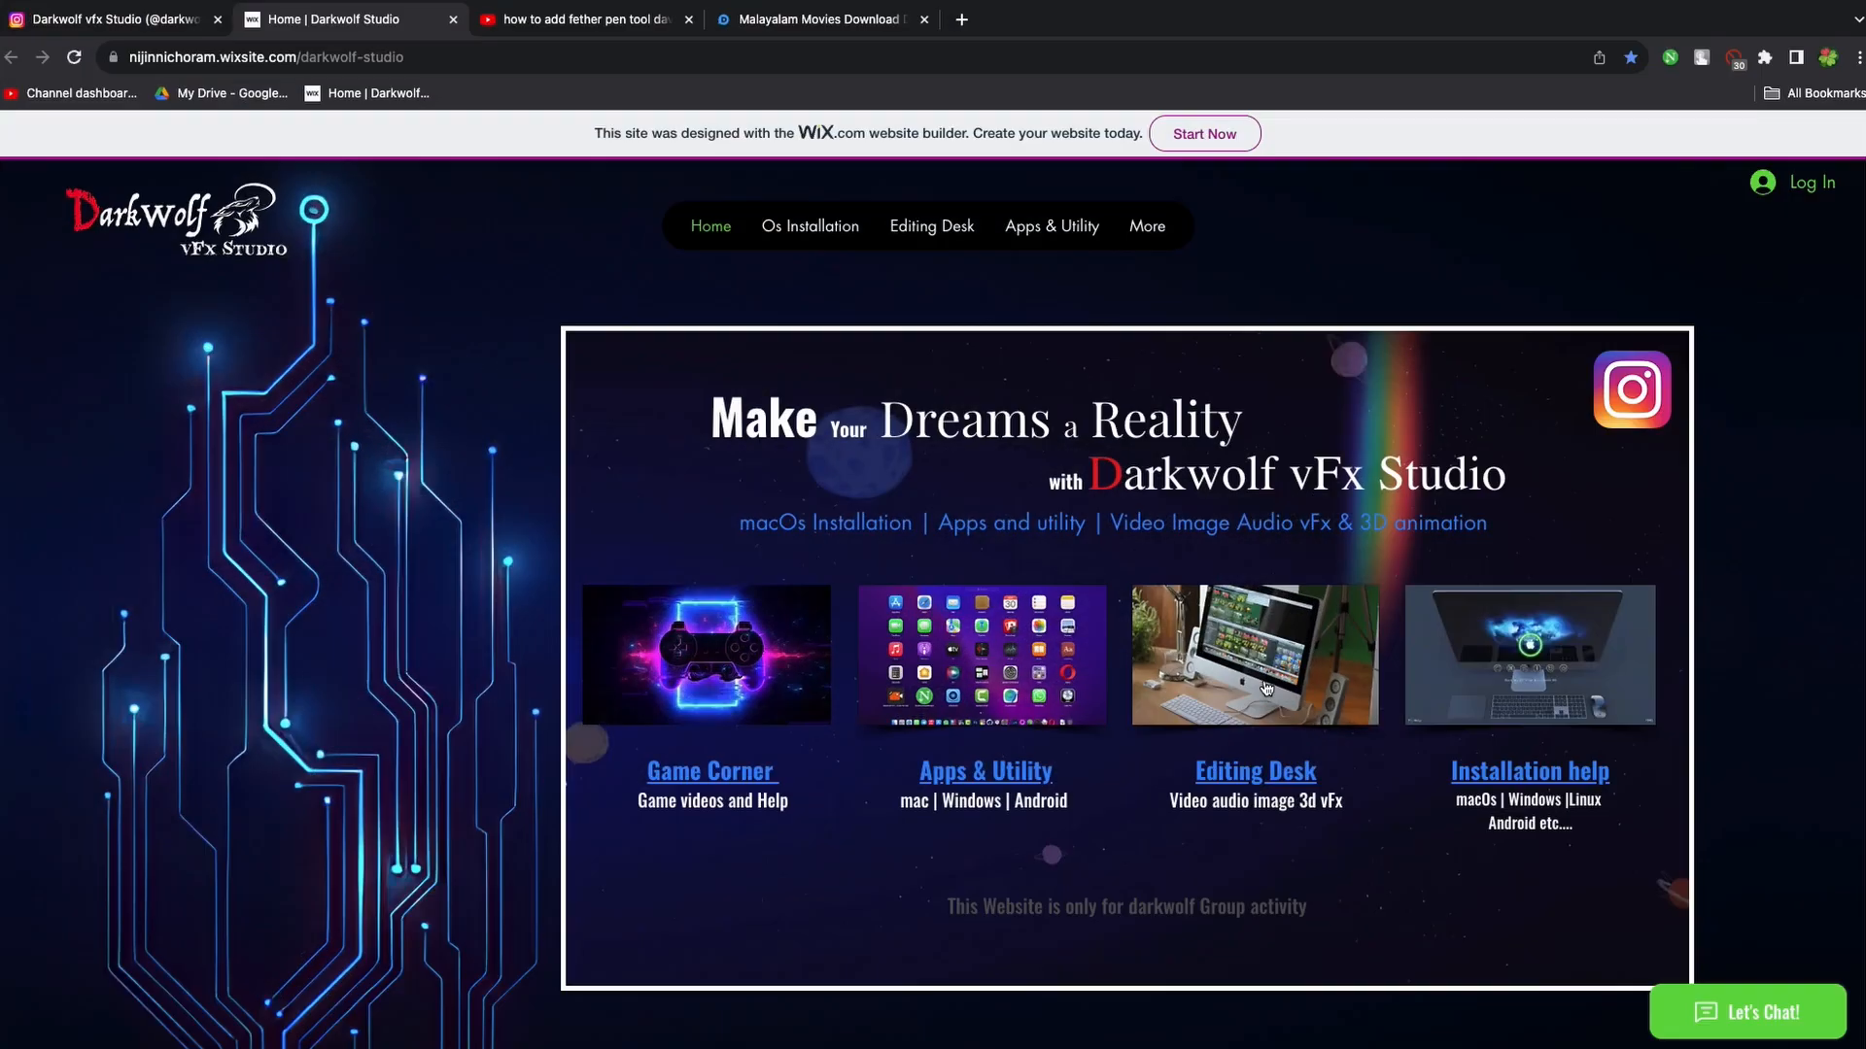
Open the website's Editing Desk section and look through the tutorial videos on its DaVinci Resolve page
click(1266, 688)
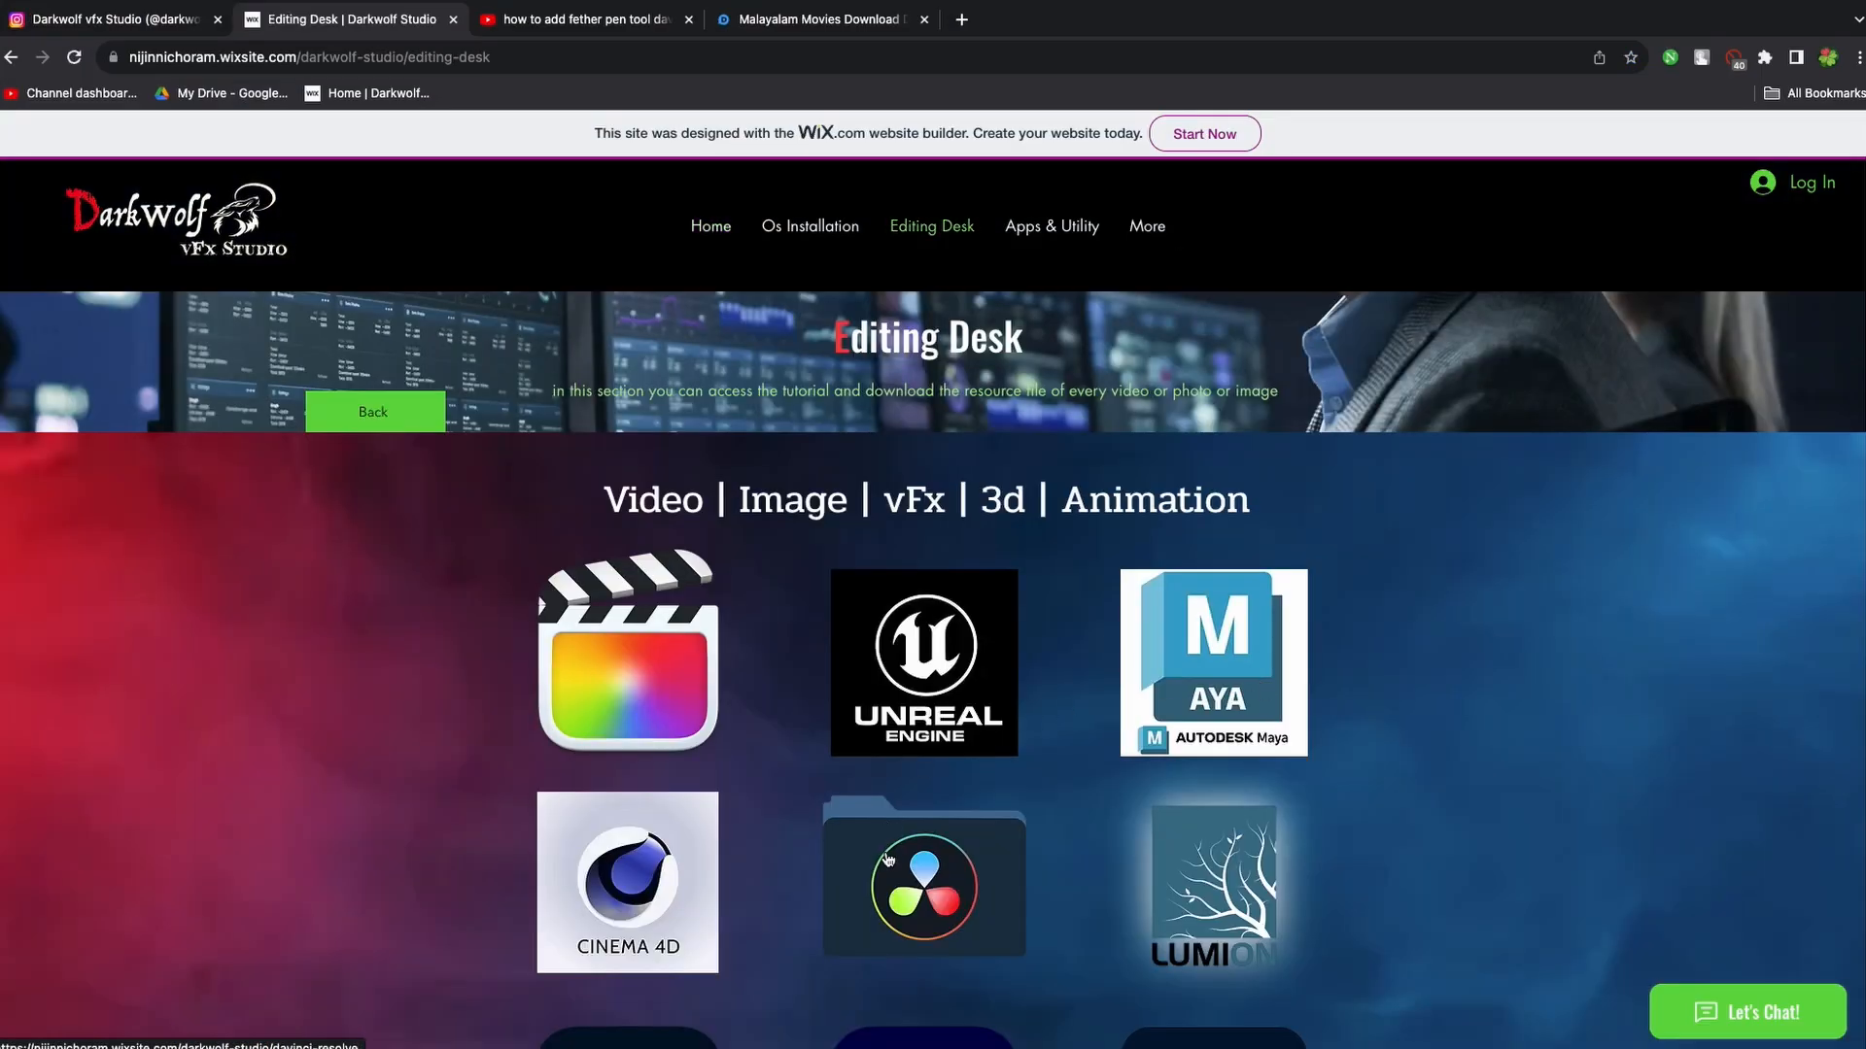
scroll(887, 859, down, 2)
click(932, 765)
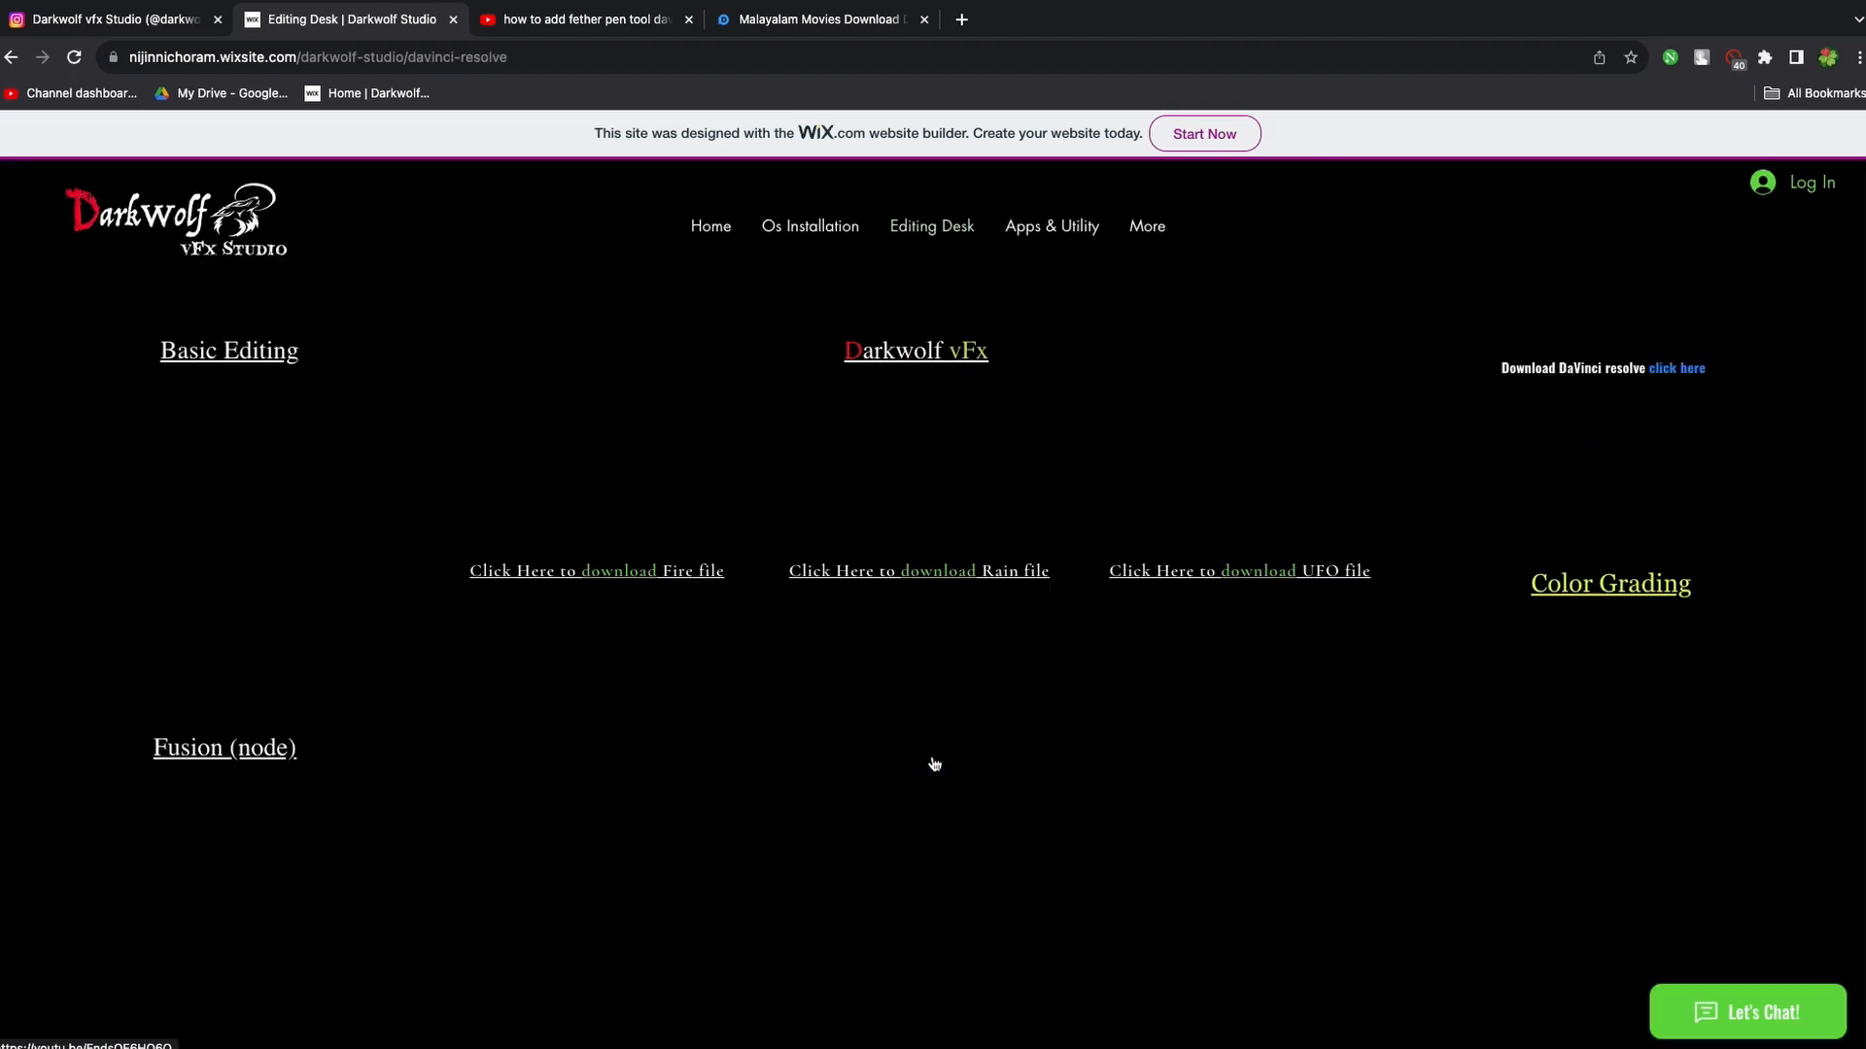
scroll(630, 559, down, 4)
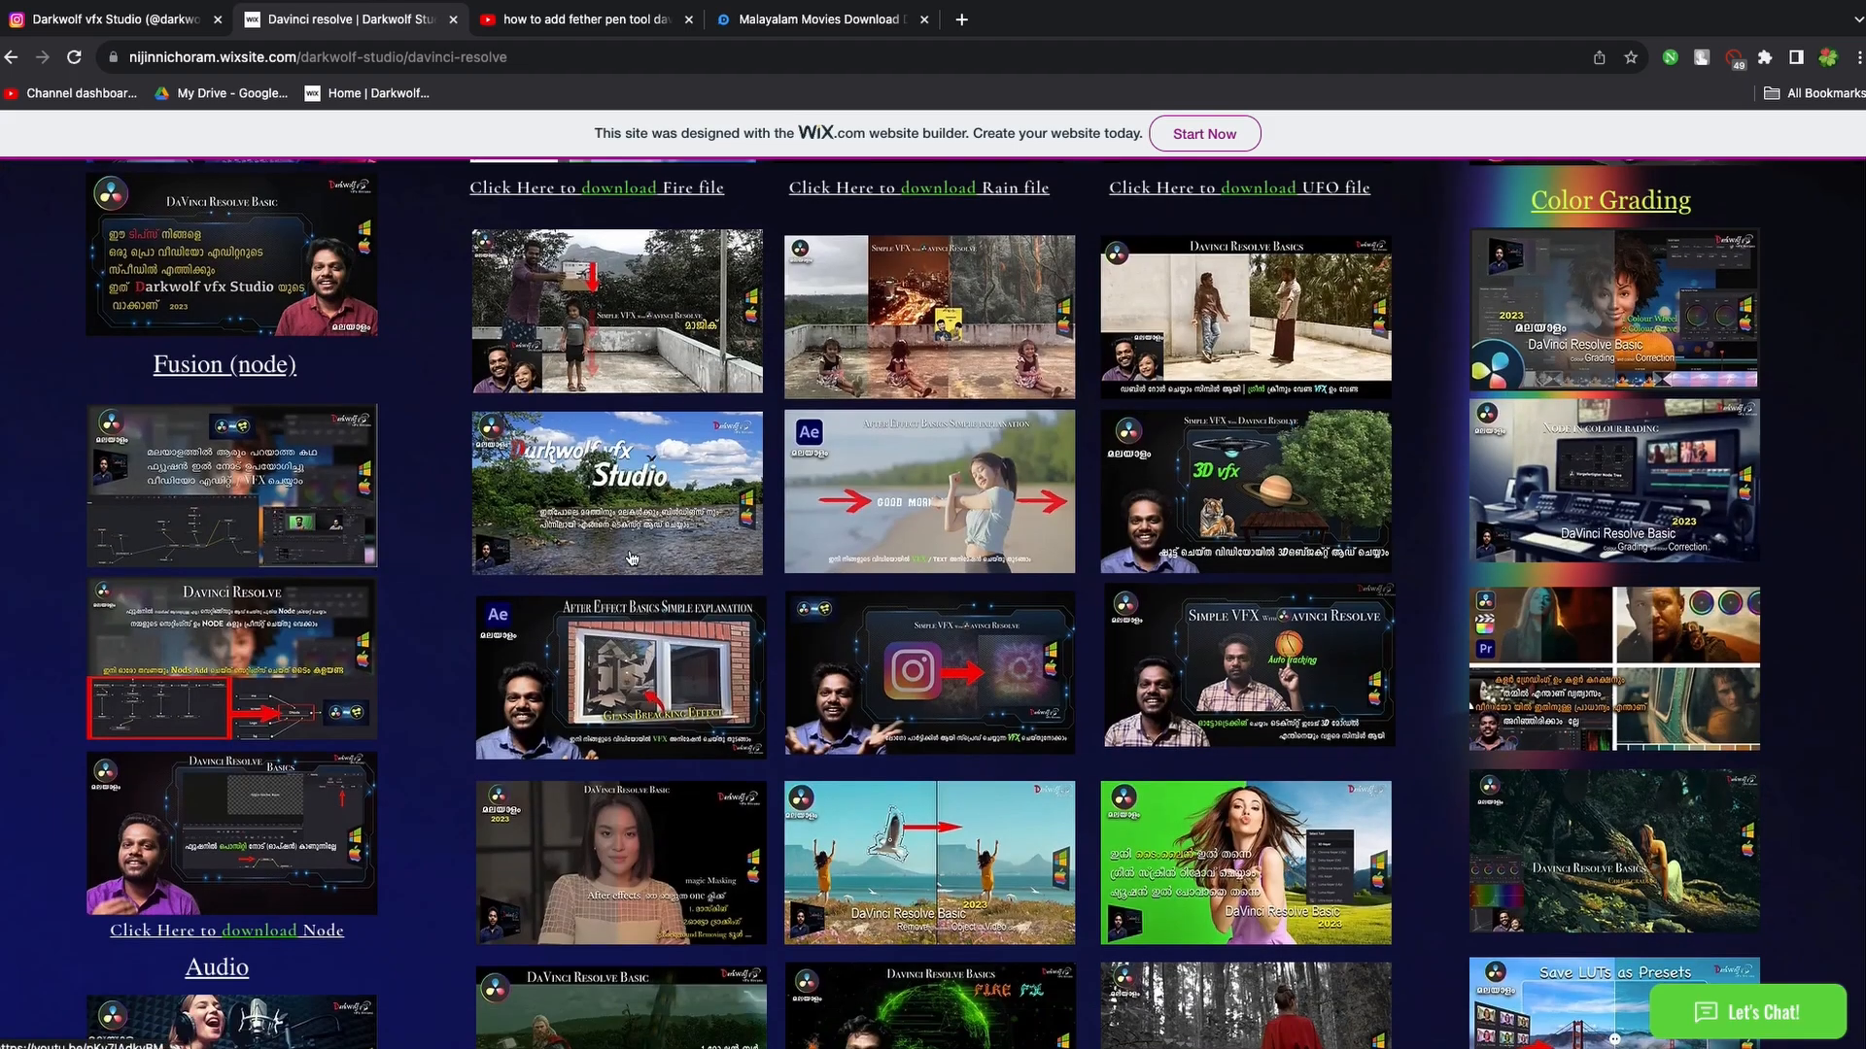
scroll(629, 559, down, 6)
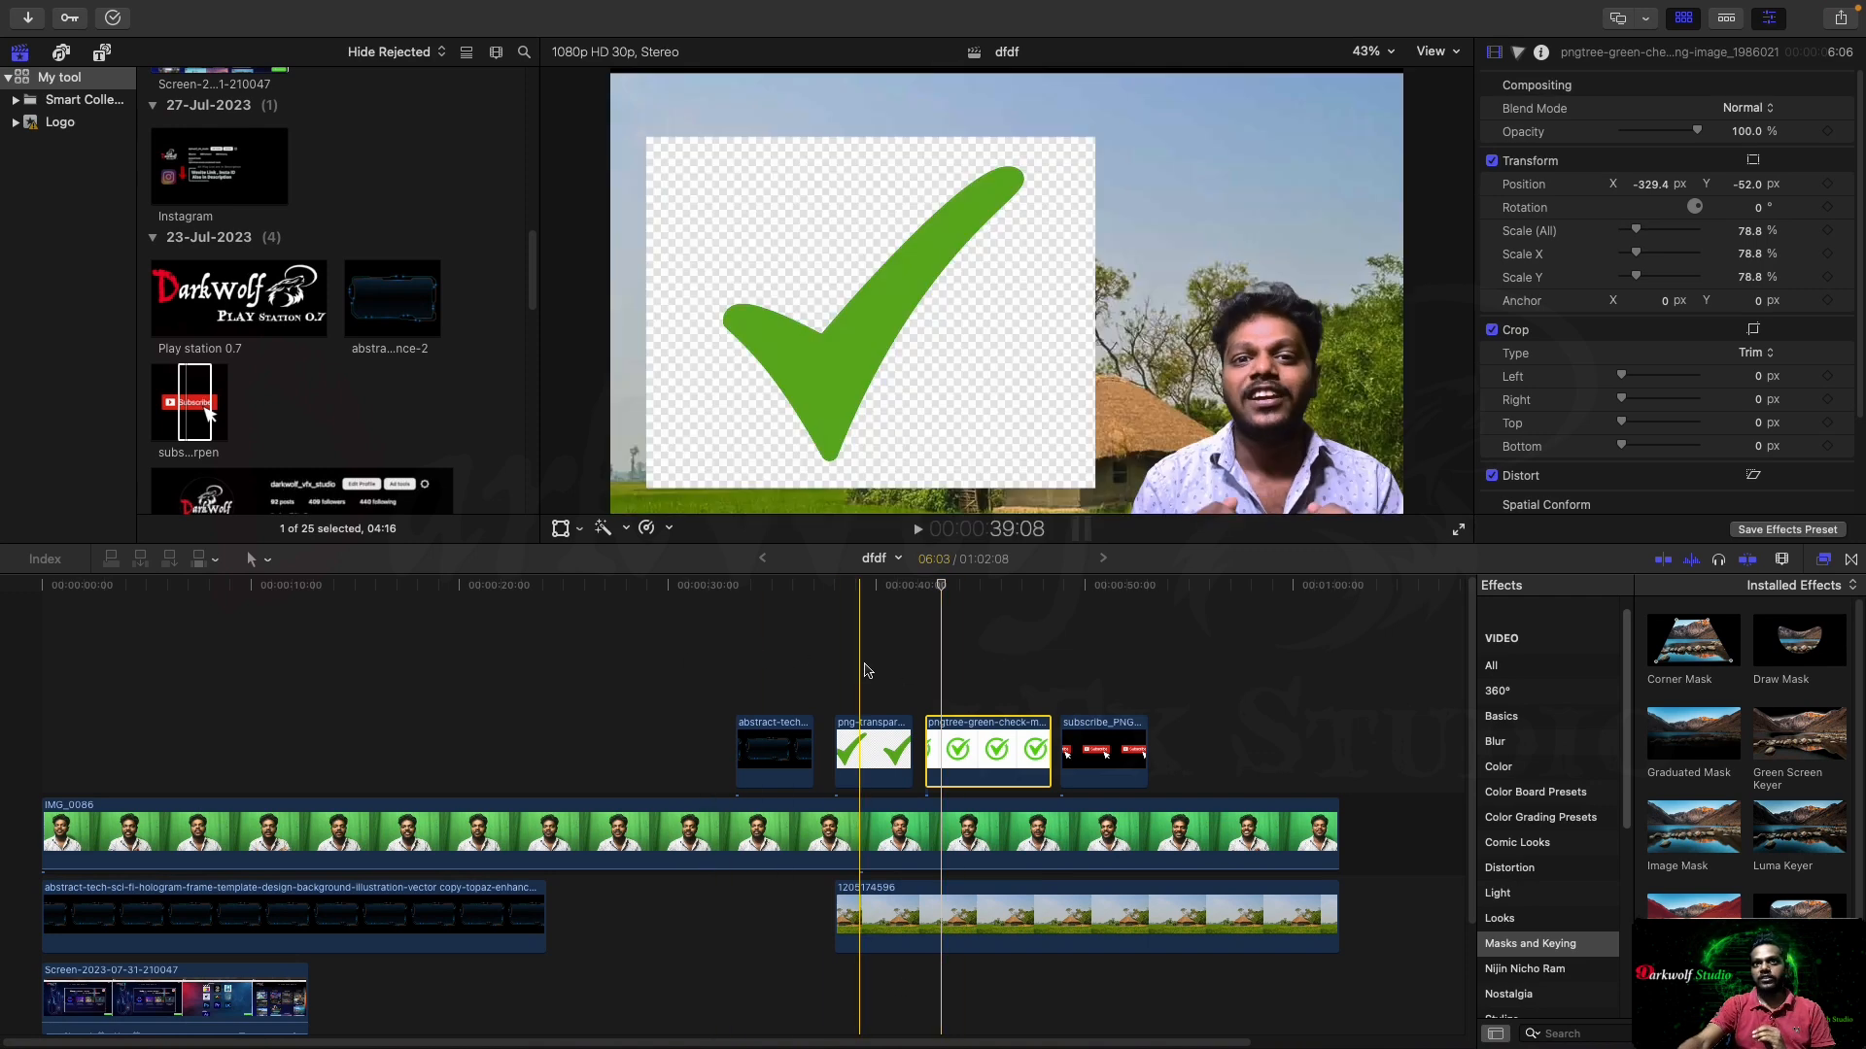
Preview the four overlay clips in the timeline: the abstract-tech frame, both green check marks and the Subscribe graphic
click(774, 748)
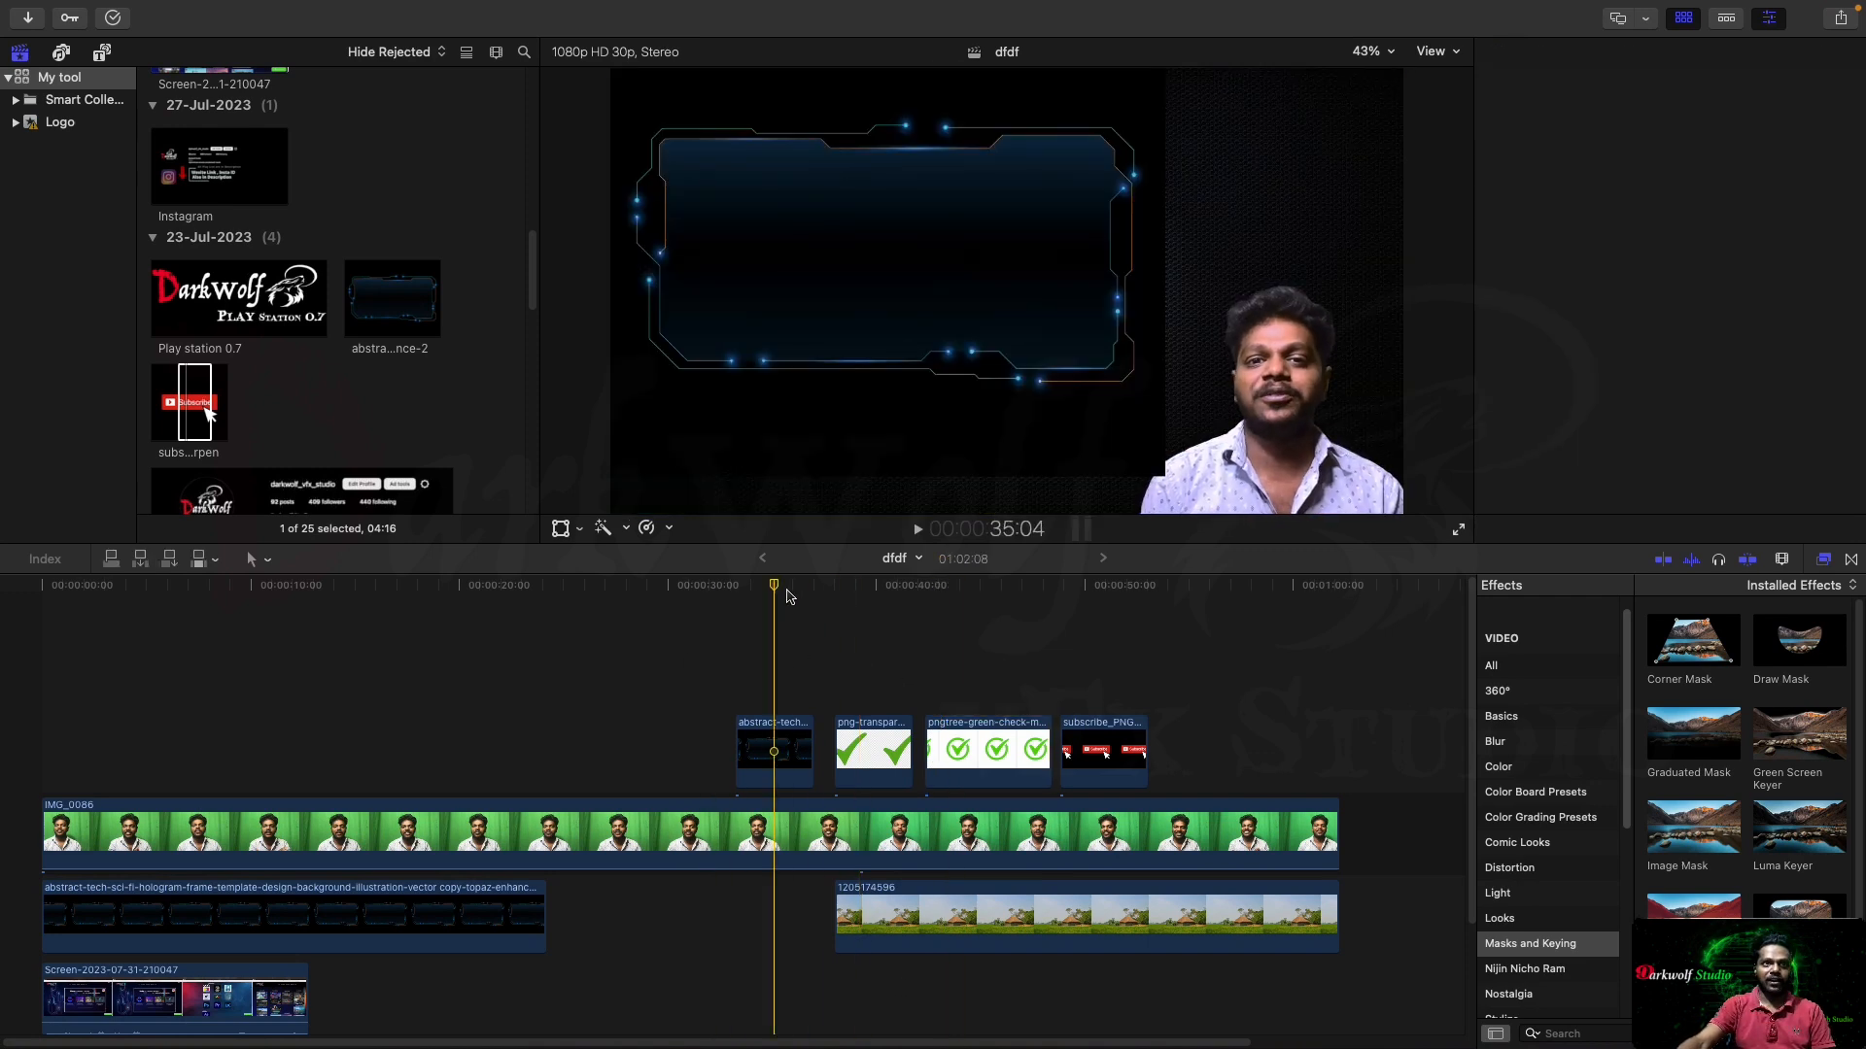
click(806, 739)
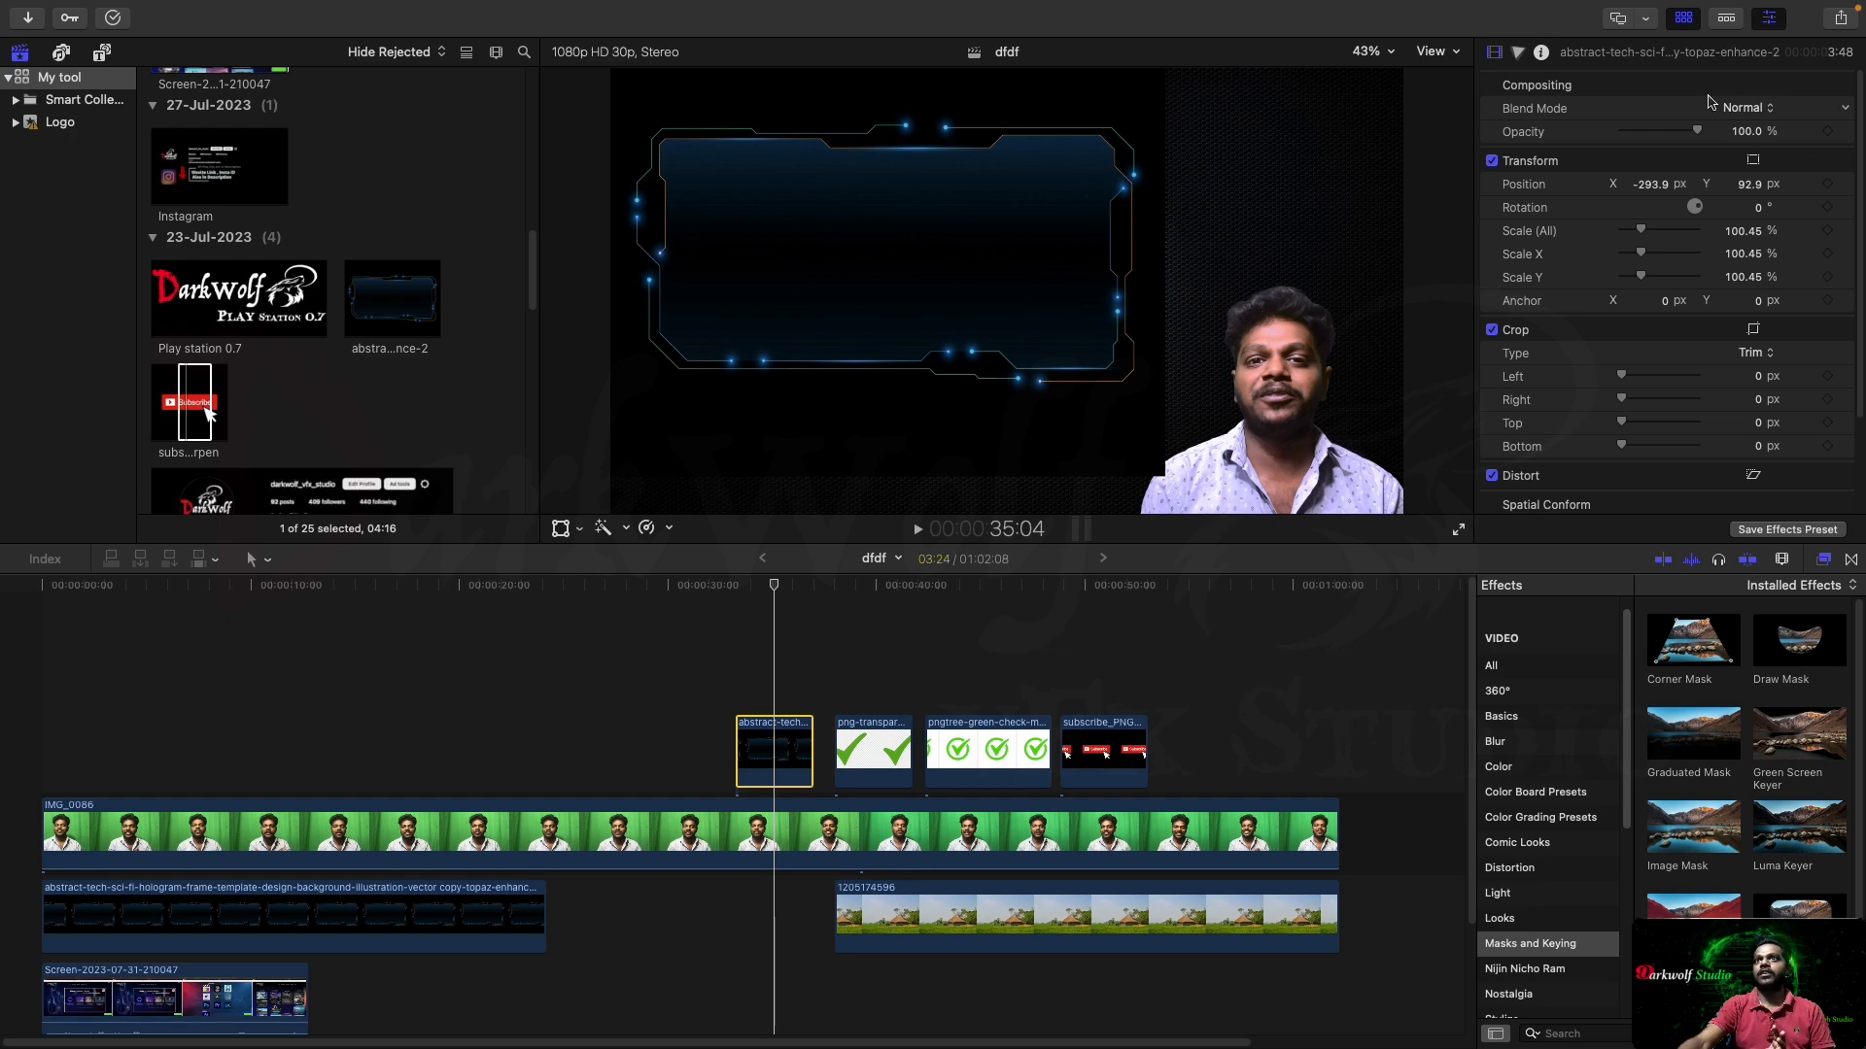
click(871, 751)
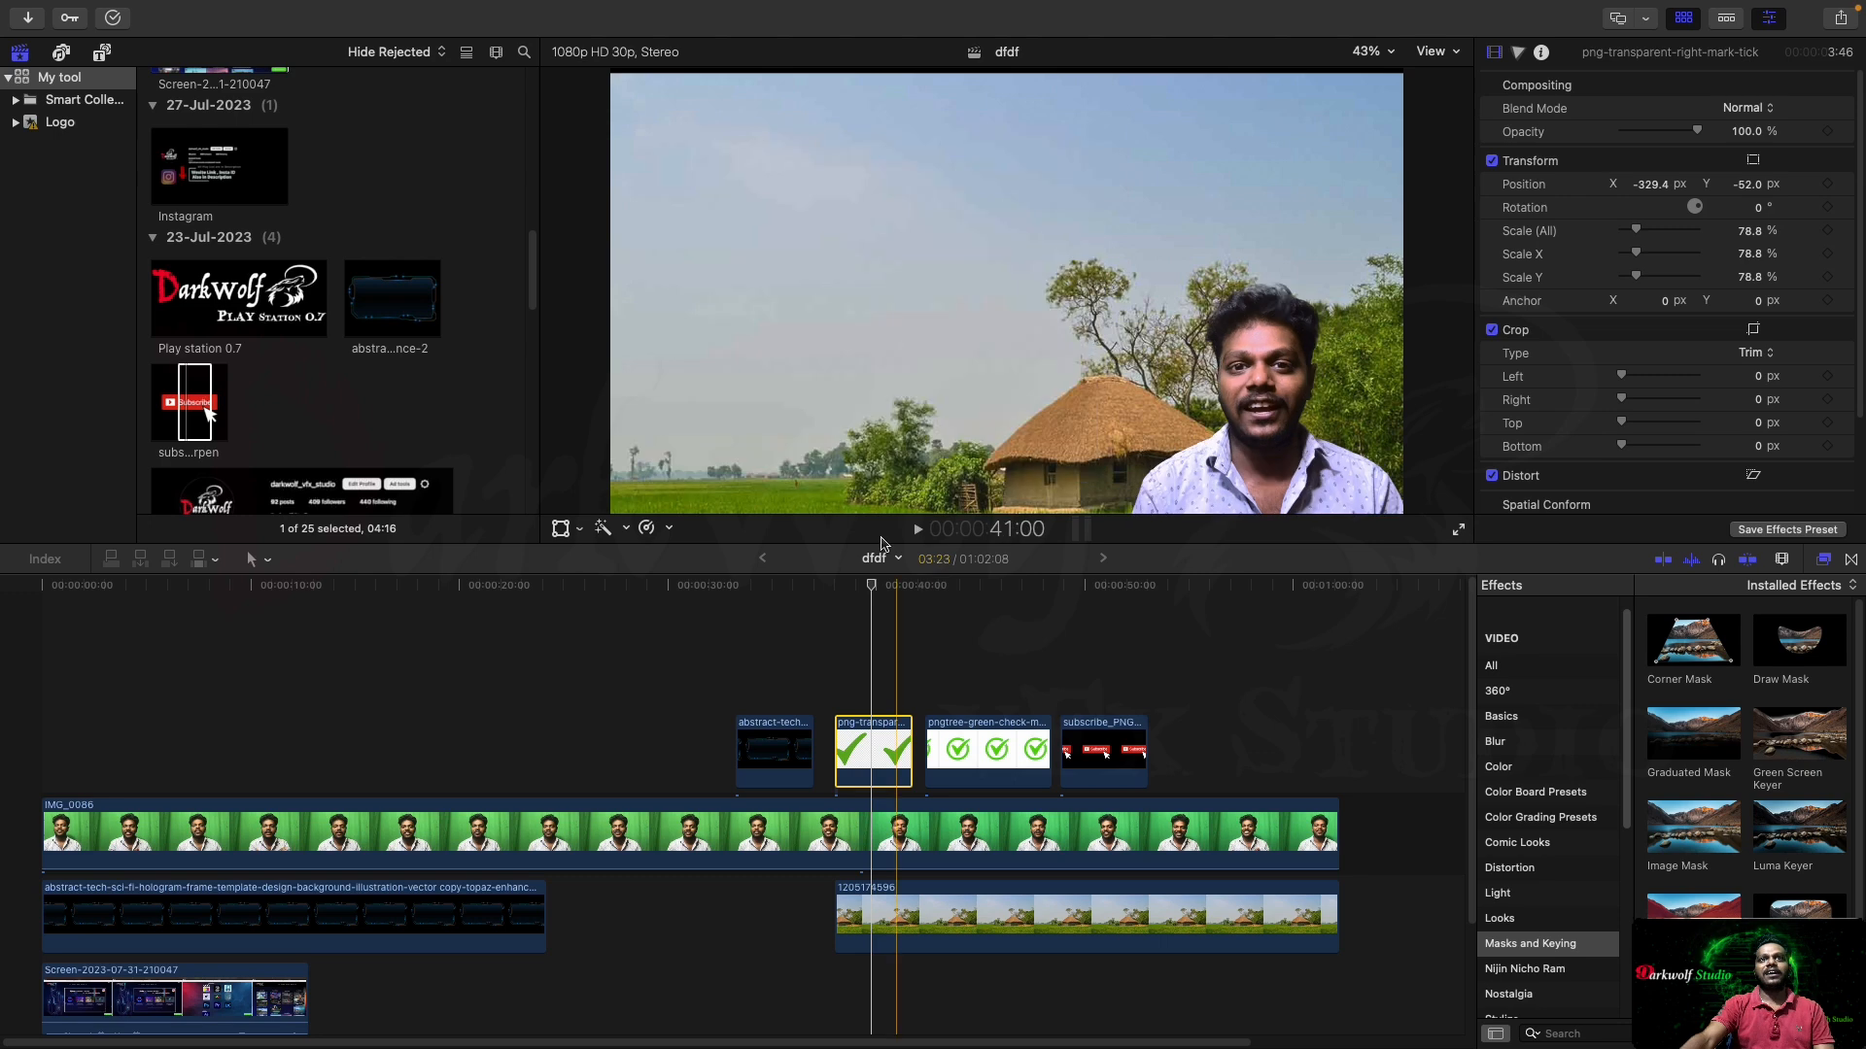
click(981, 750)
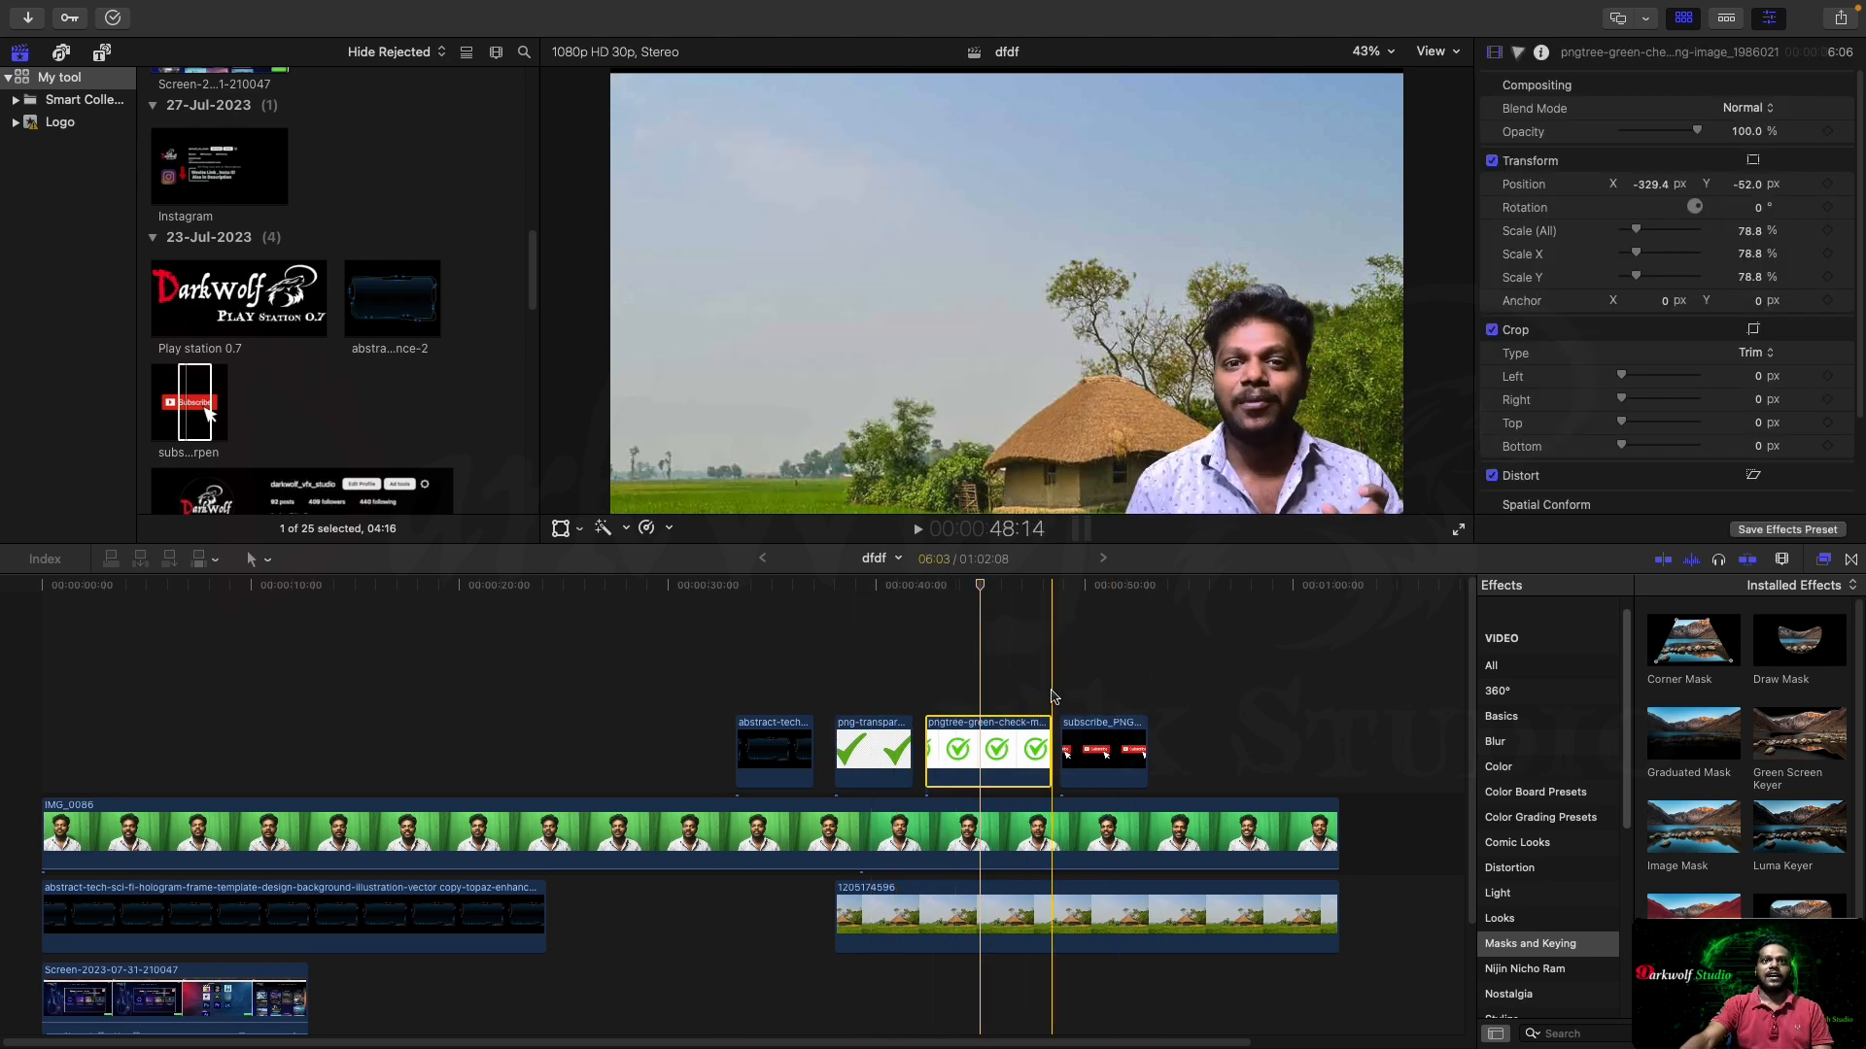
click(1104, 748)
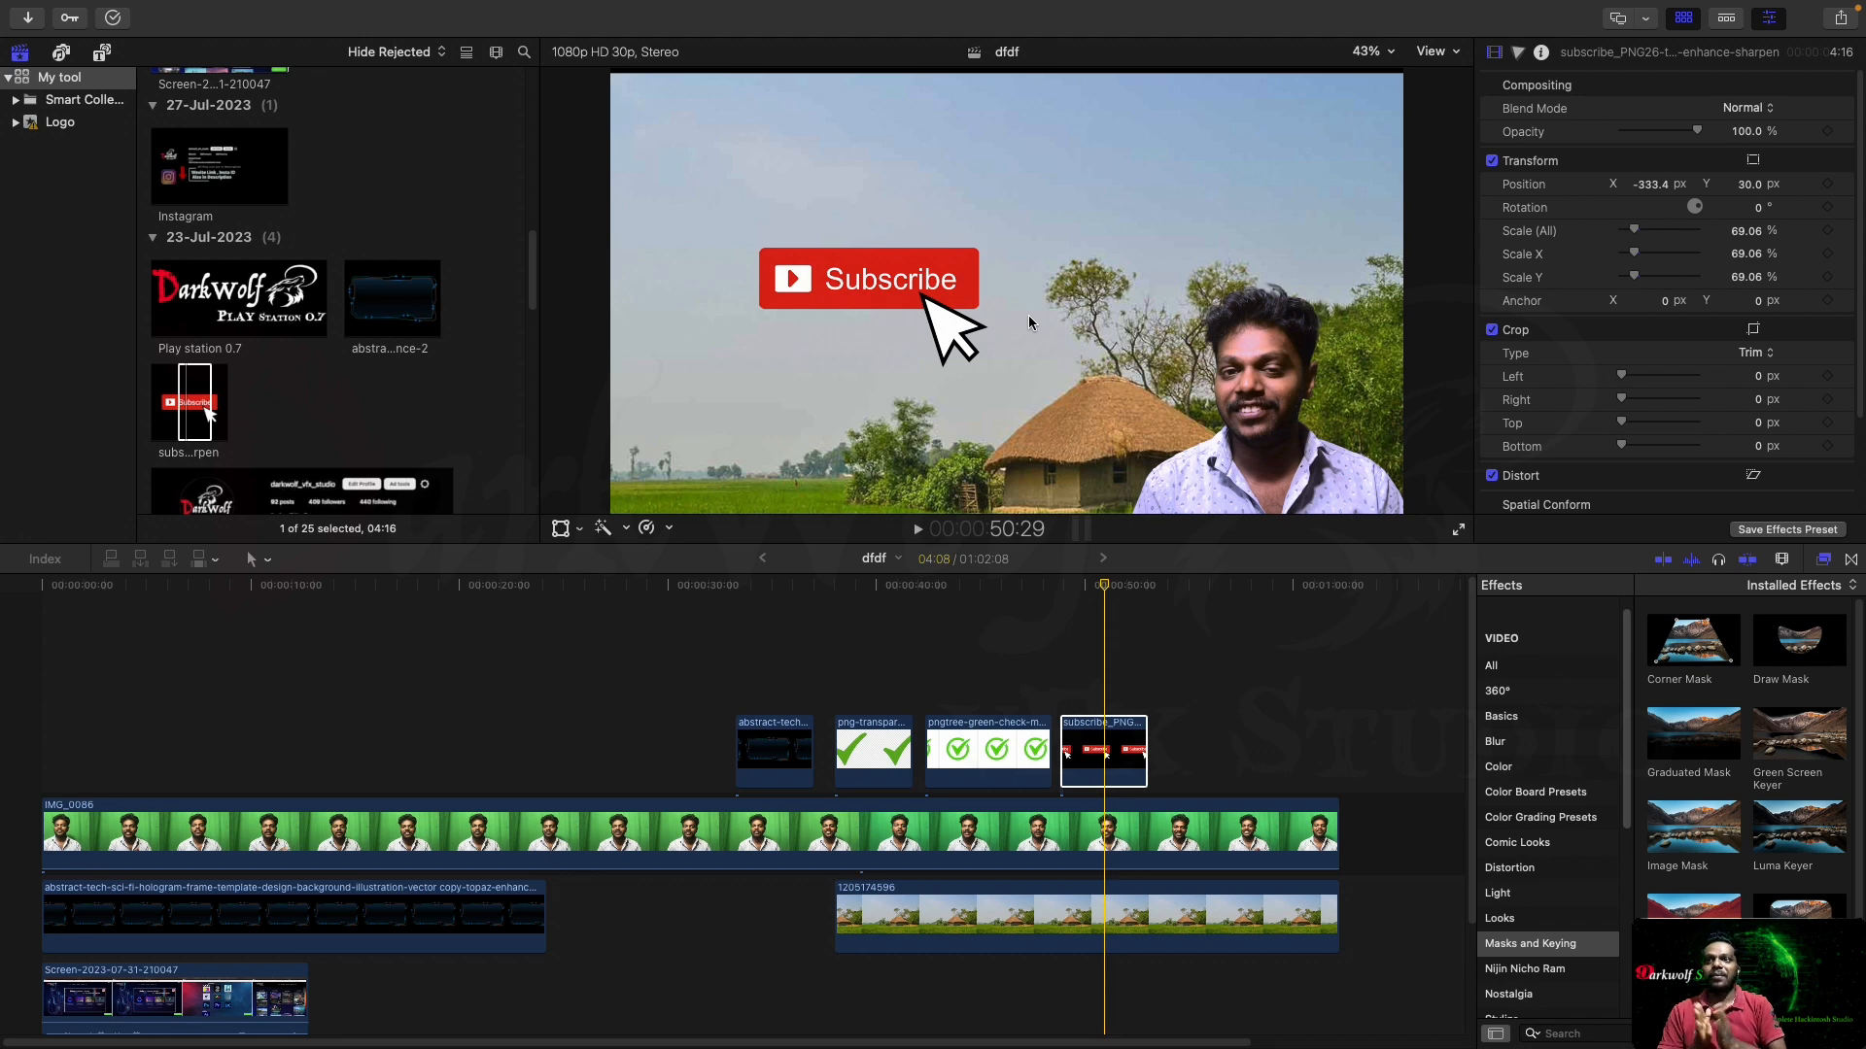
Set the abstract-tech frame clip's blend mode to Add and preview the result over the background
click(773, 585)
click(777, 743)
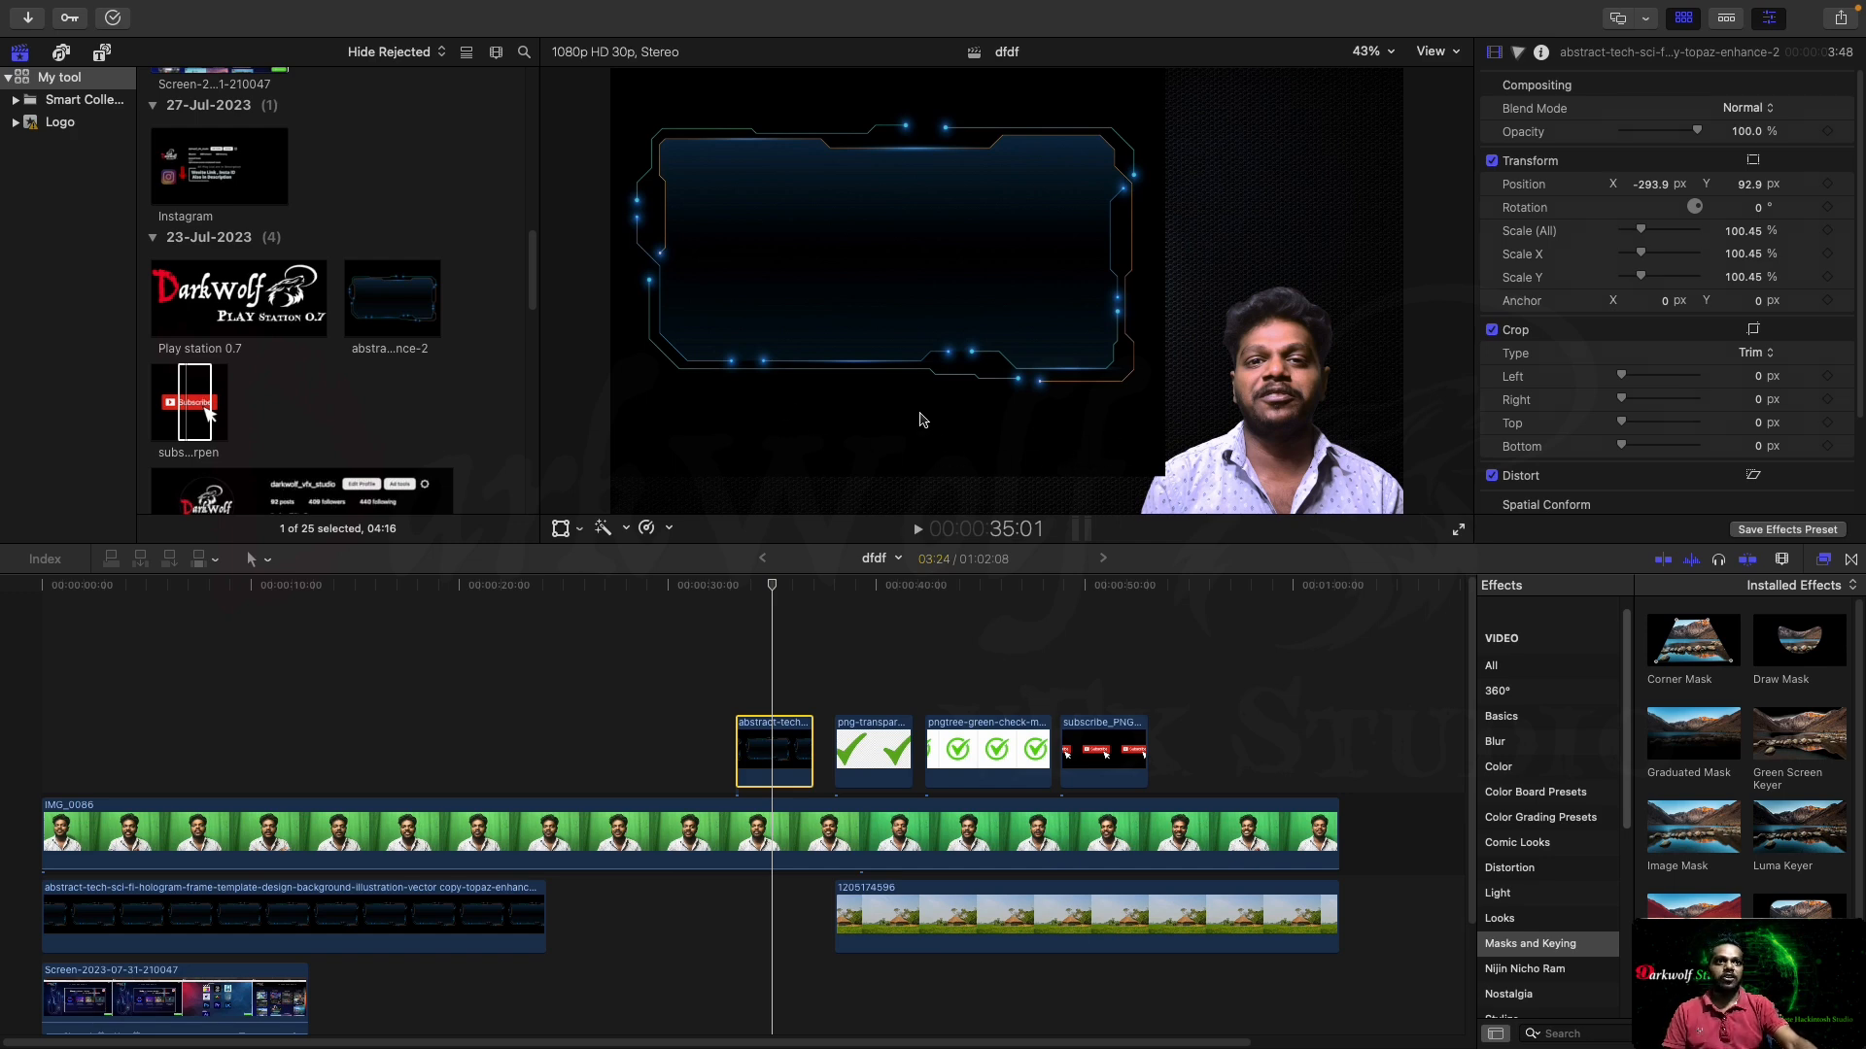
click(1733, 111)
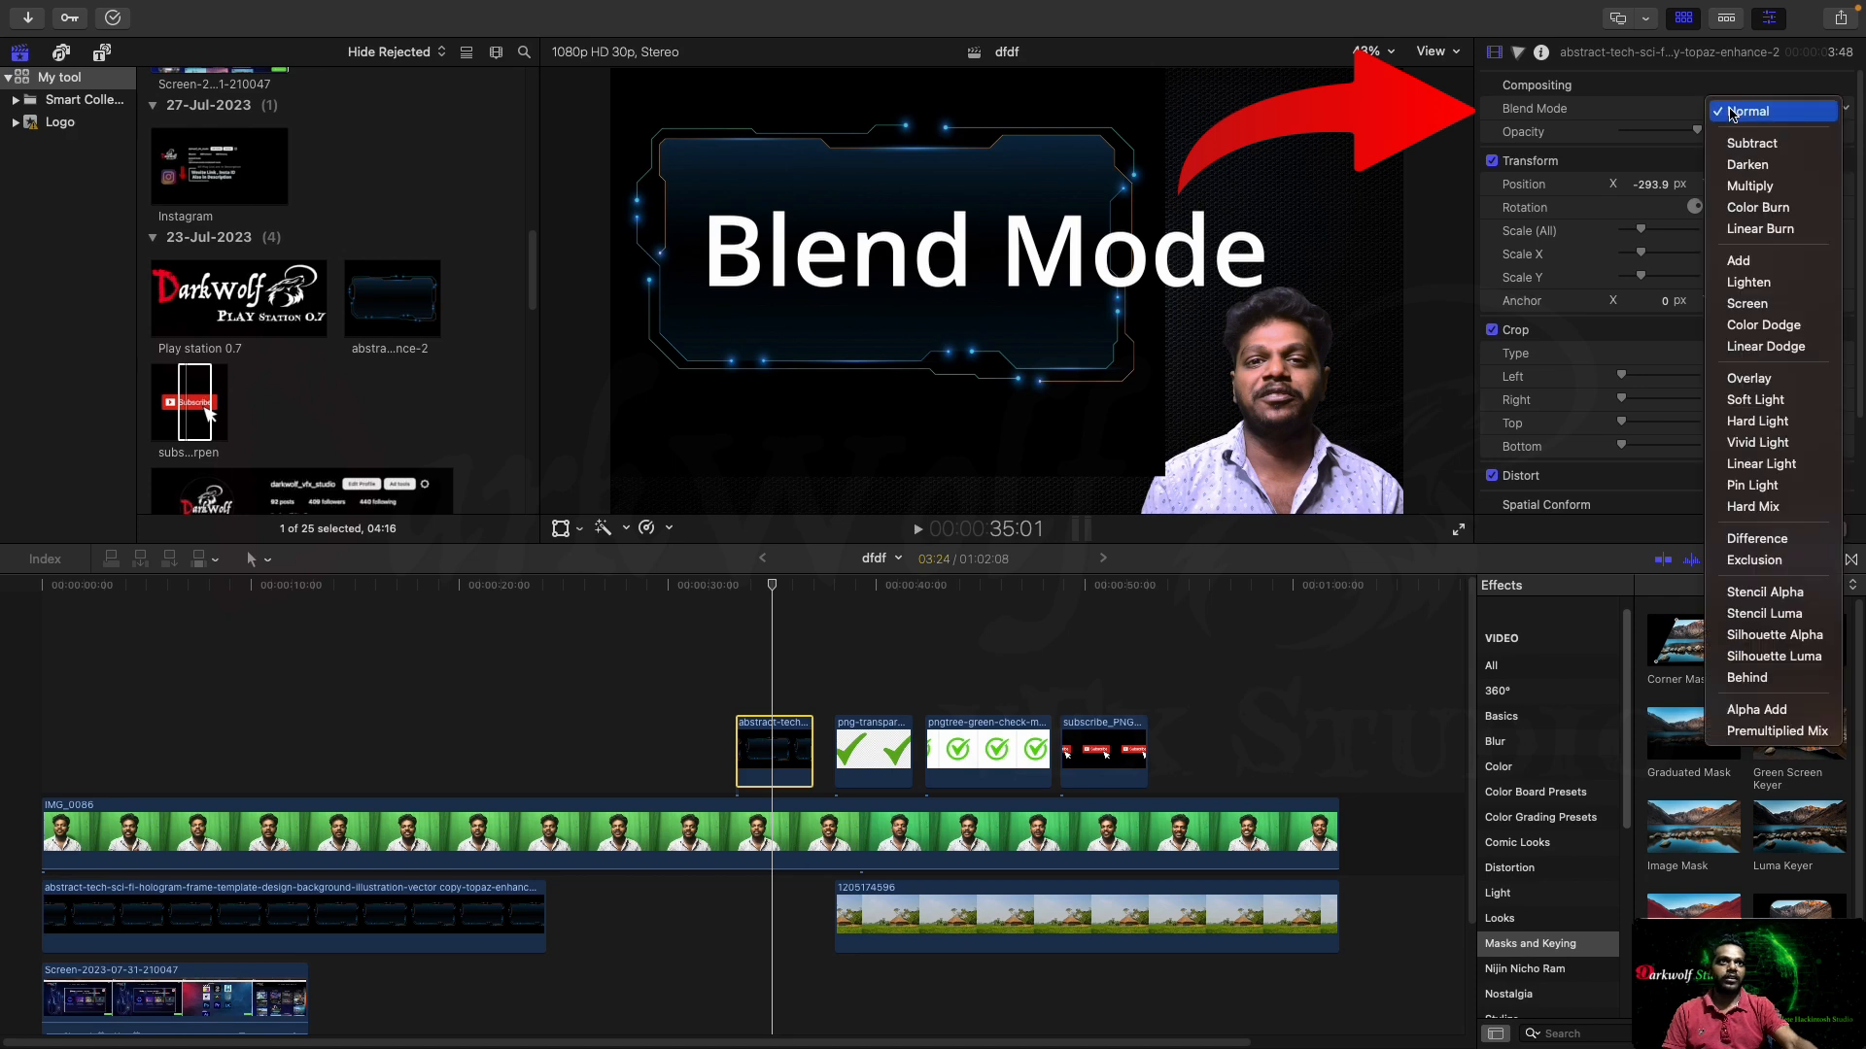
click(1739, 261)
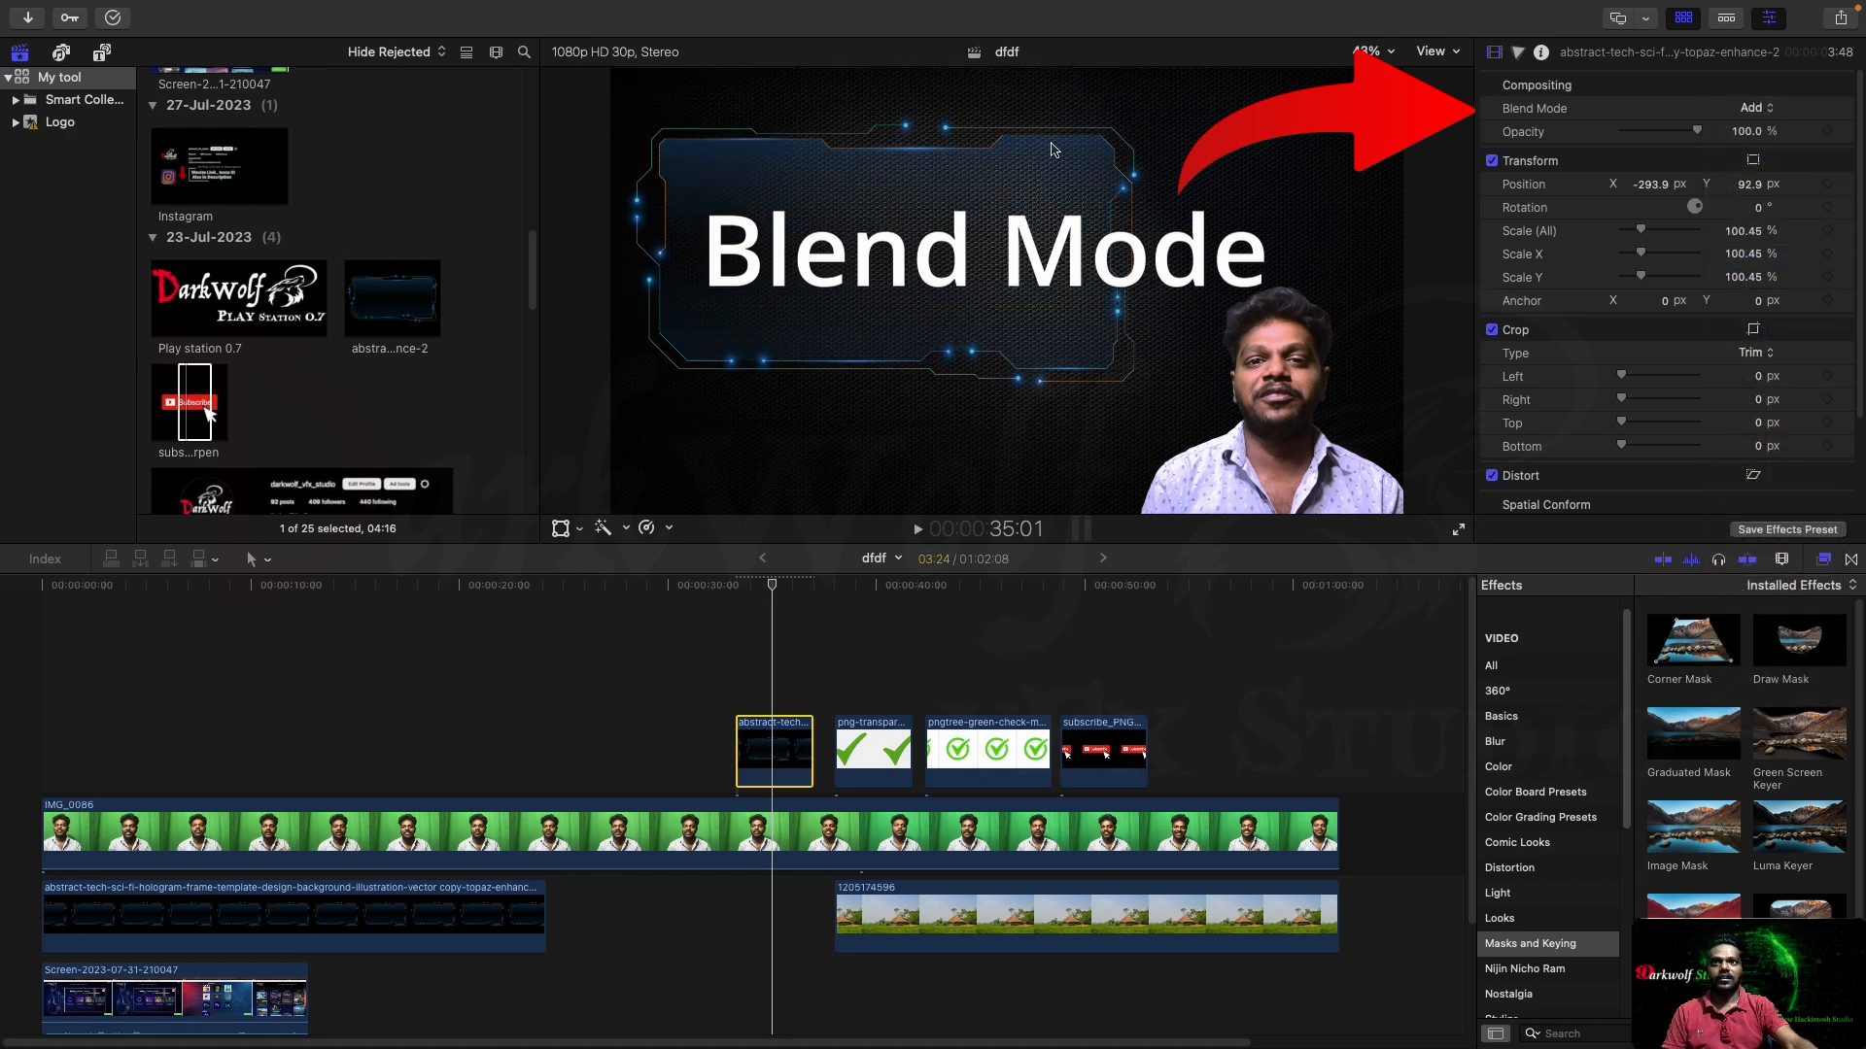
click(791, 601)
drag(791, 605, 774, 604)
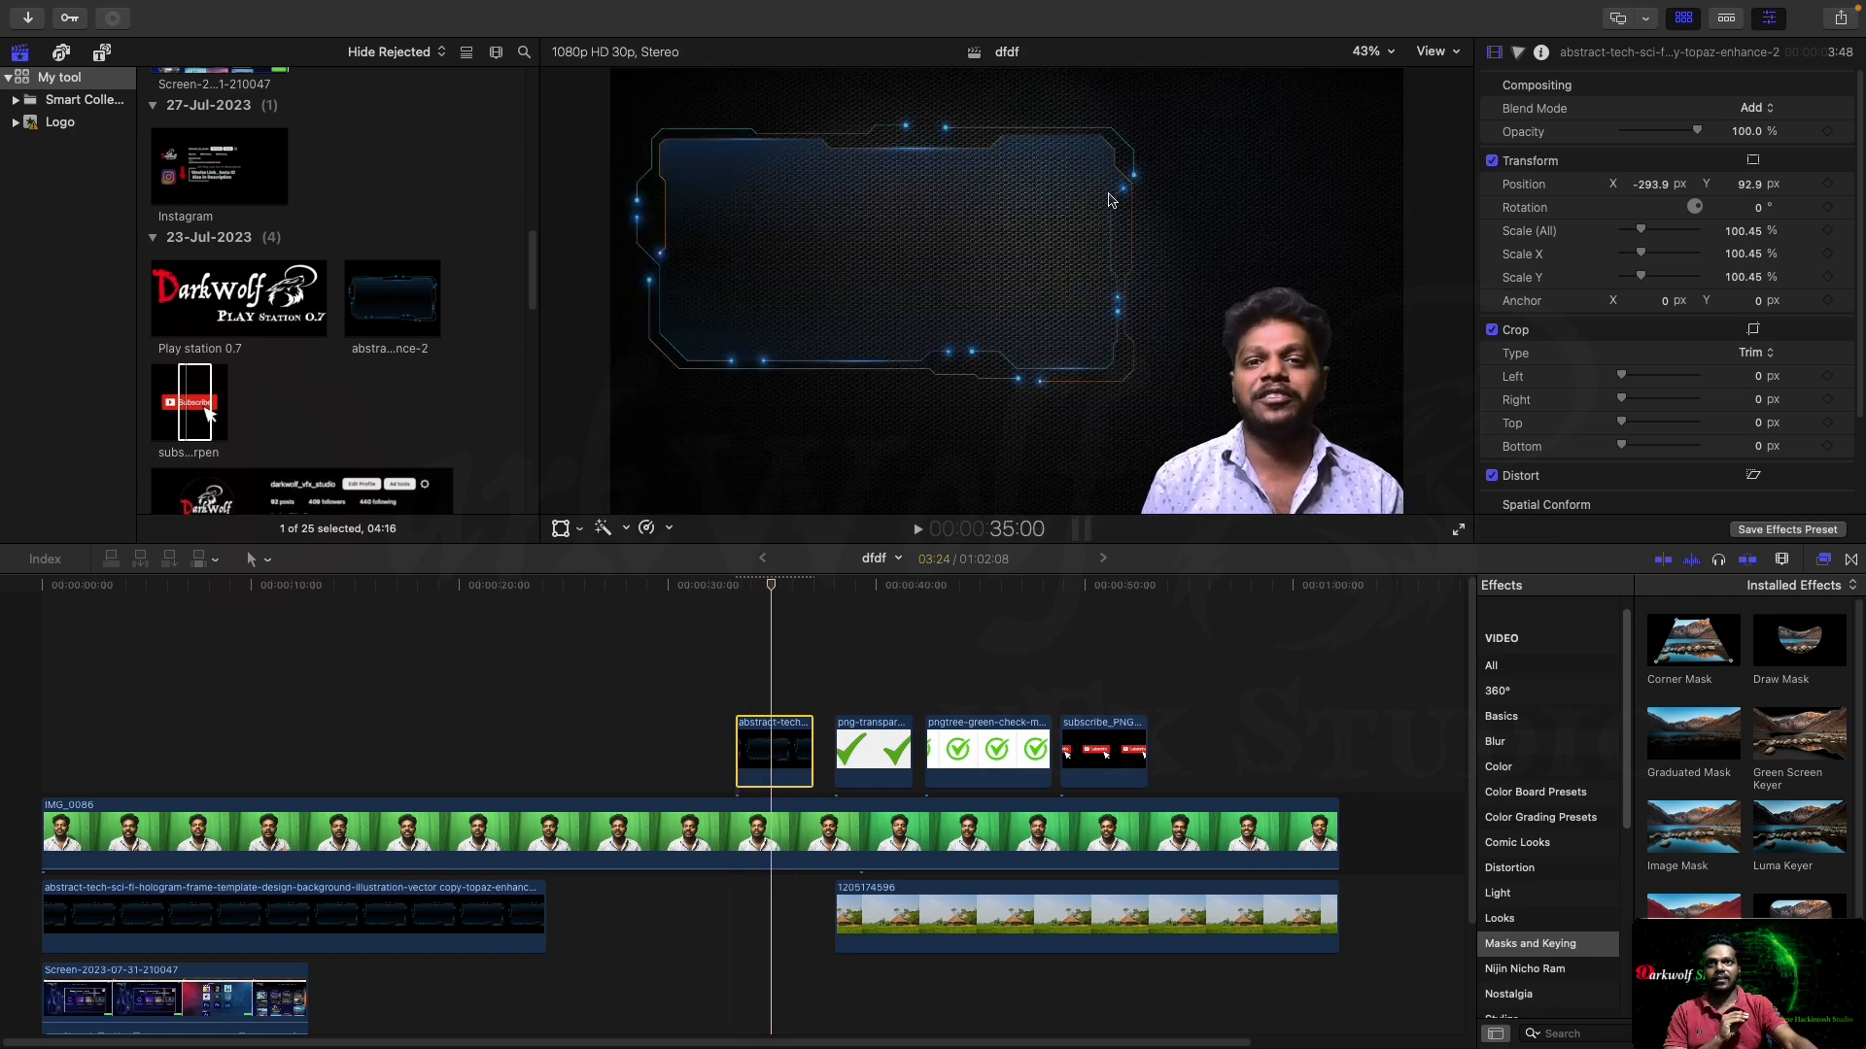
Try the Lighten and Screen blend modes on the abstract-tech frame clip
click(1751, 108)
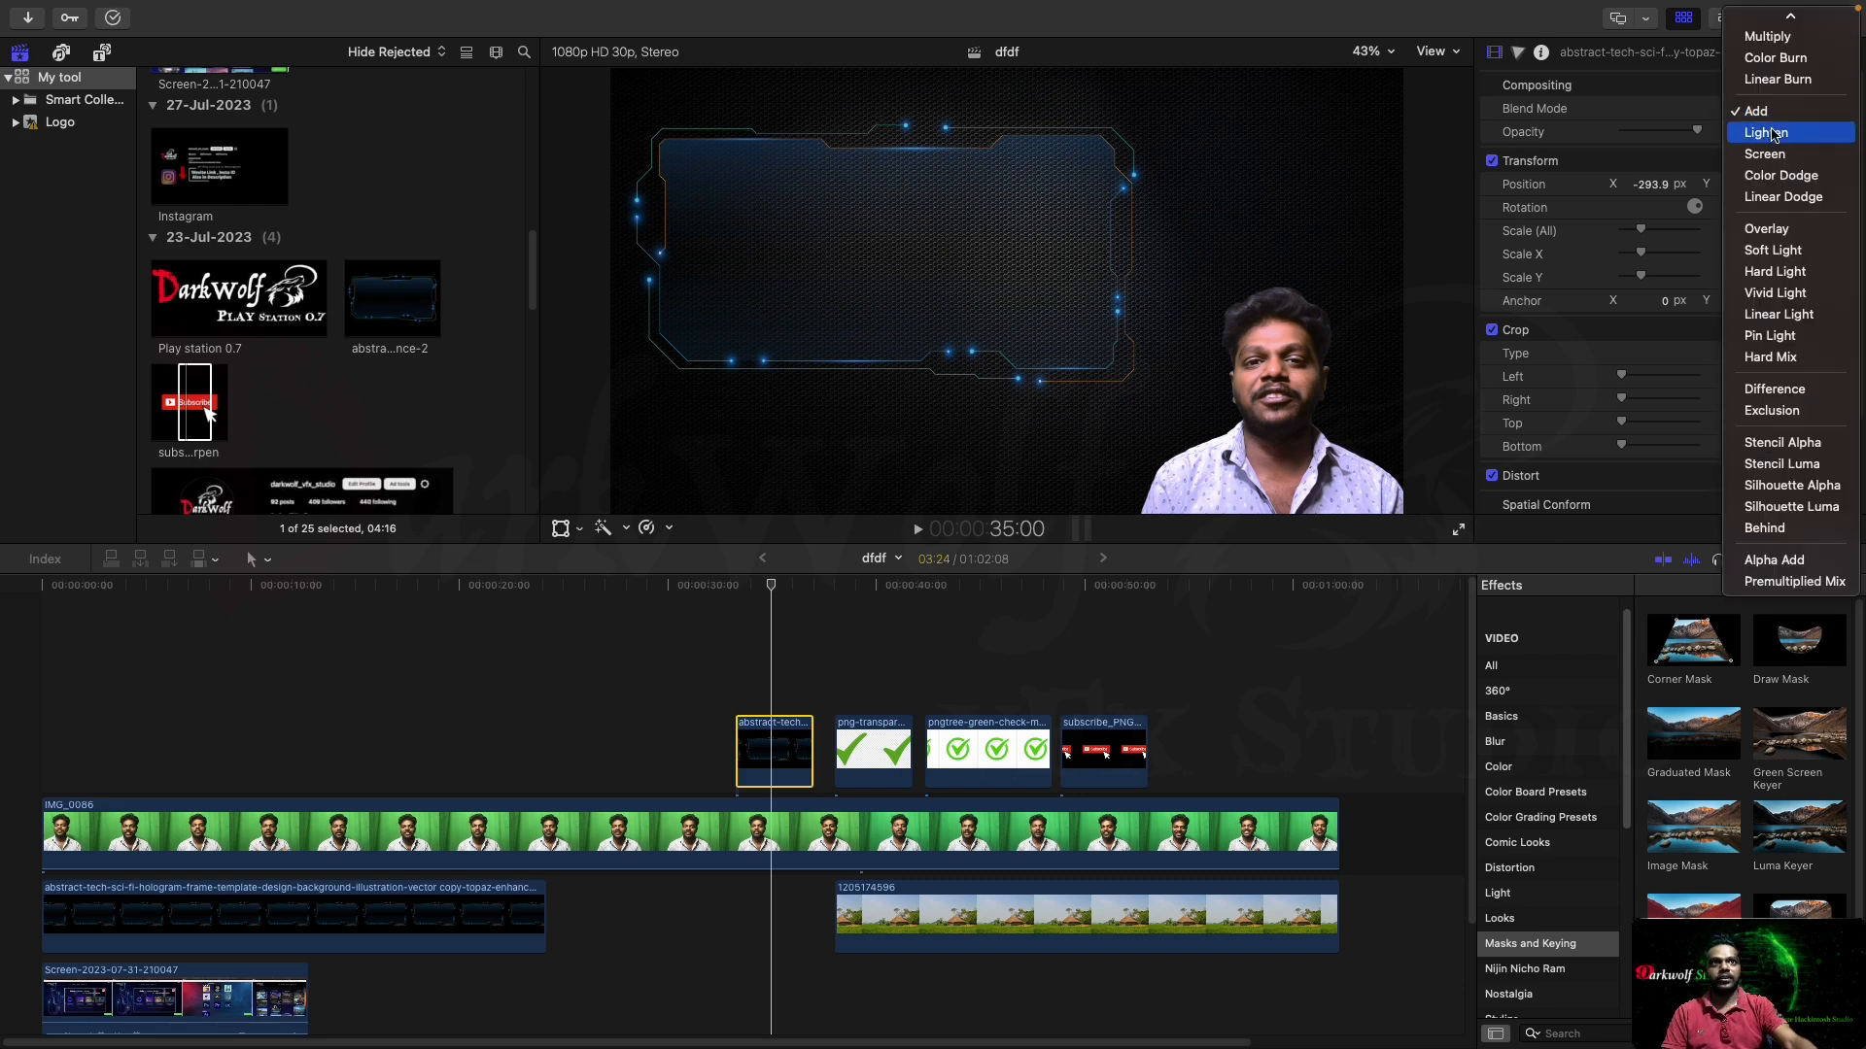
click(1802, 137)
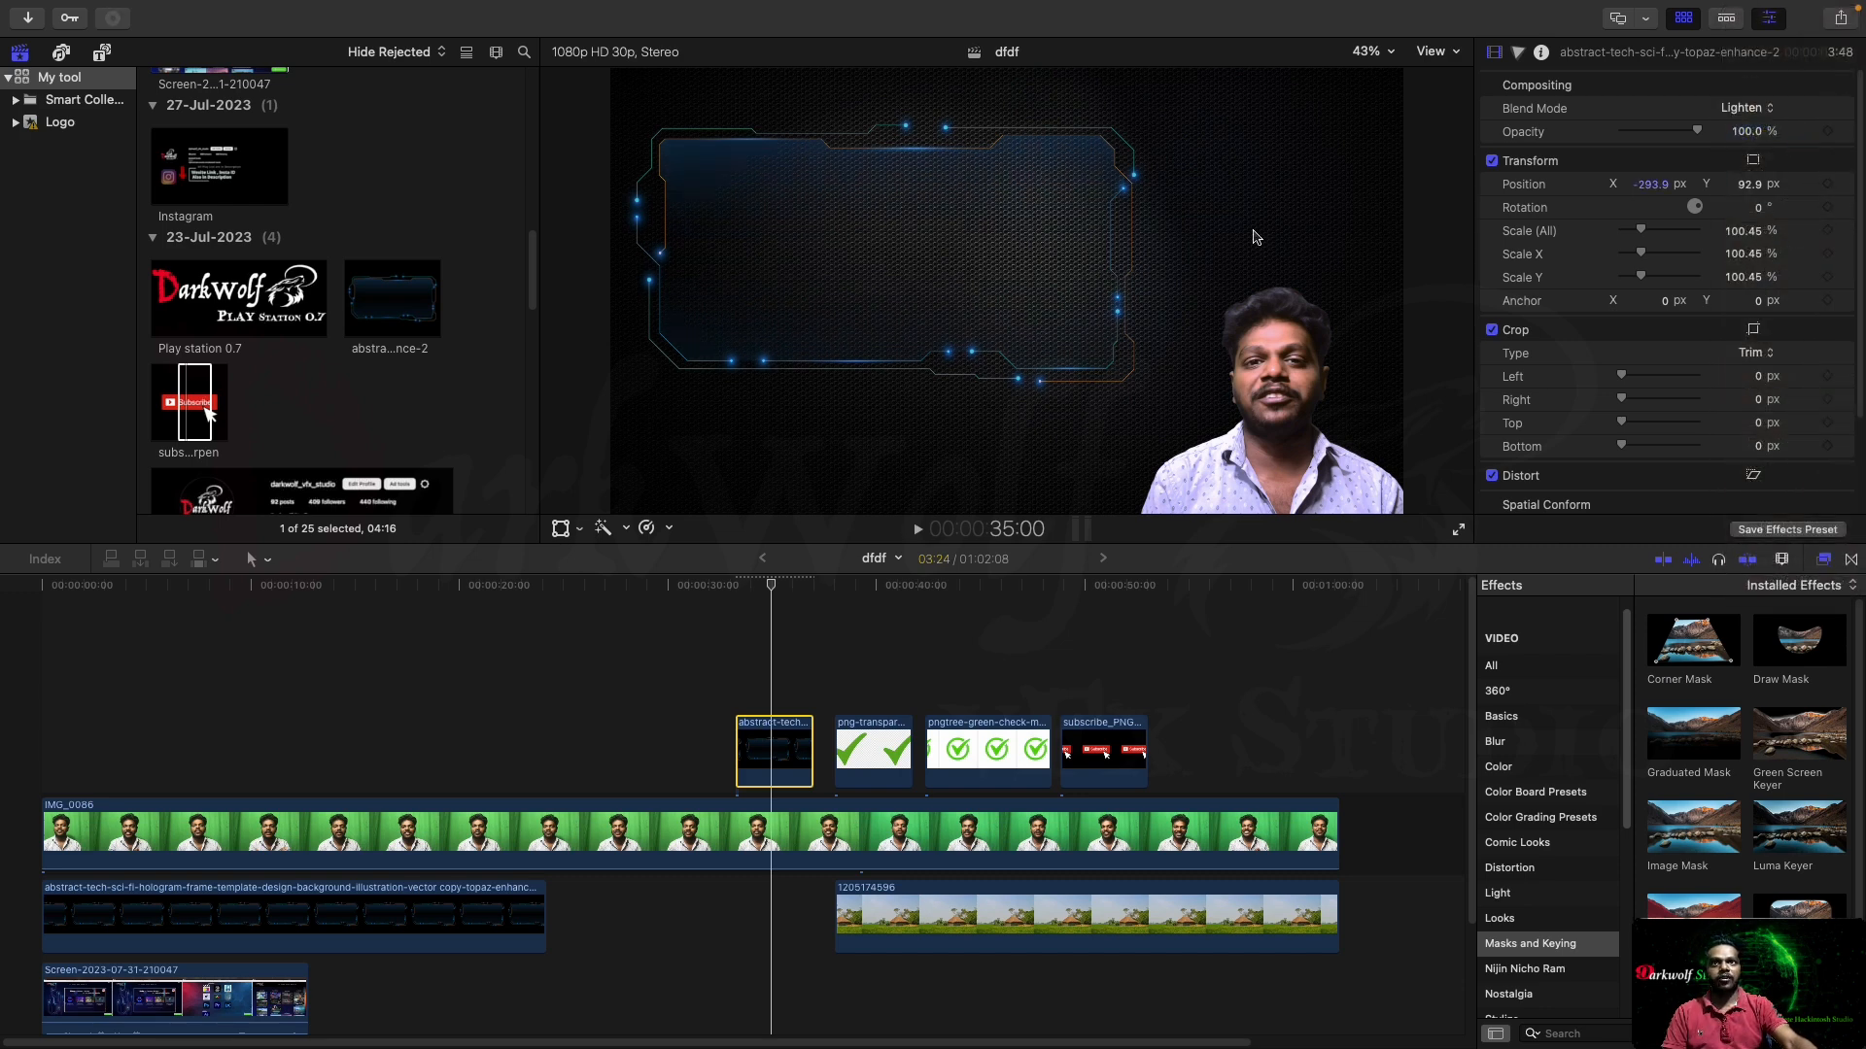
click(1739, 109)
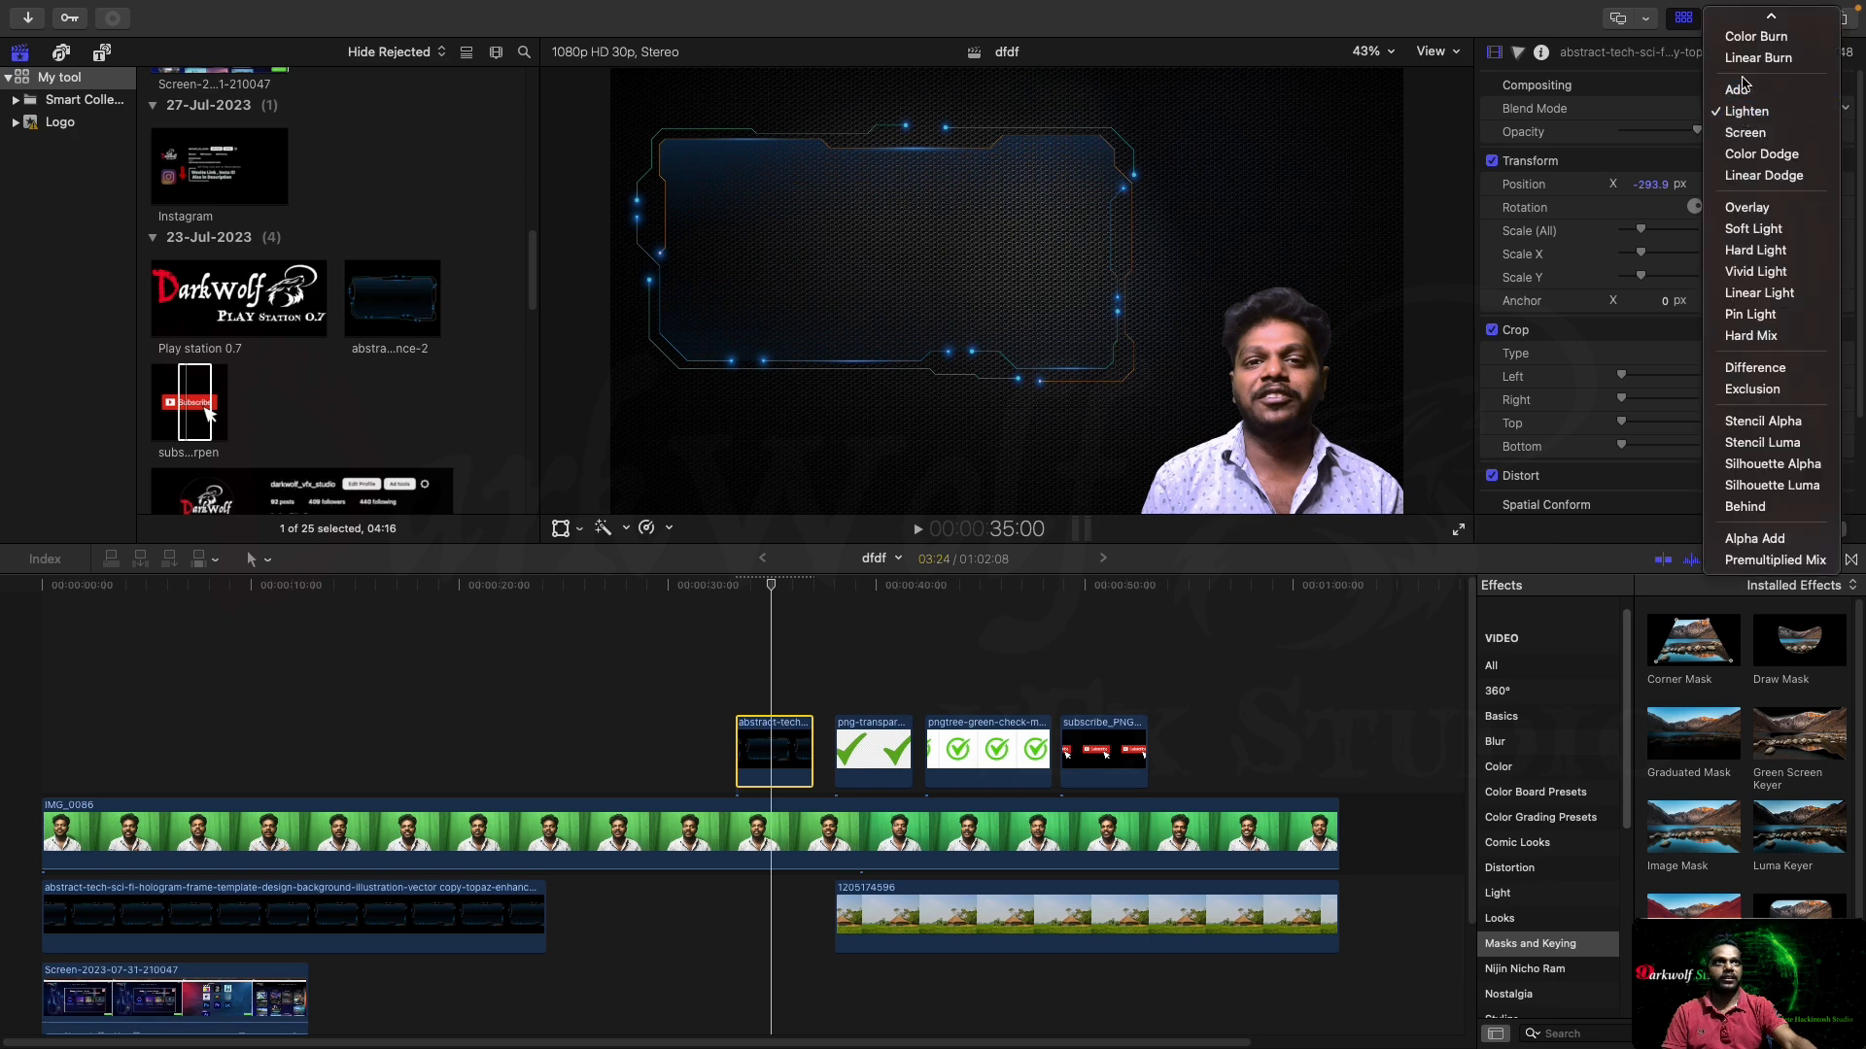
click(1757, 132)
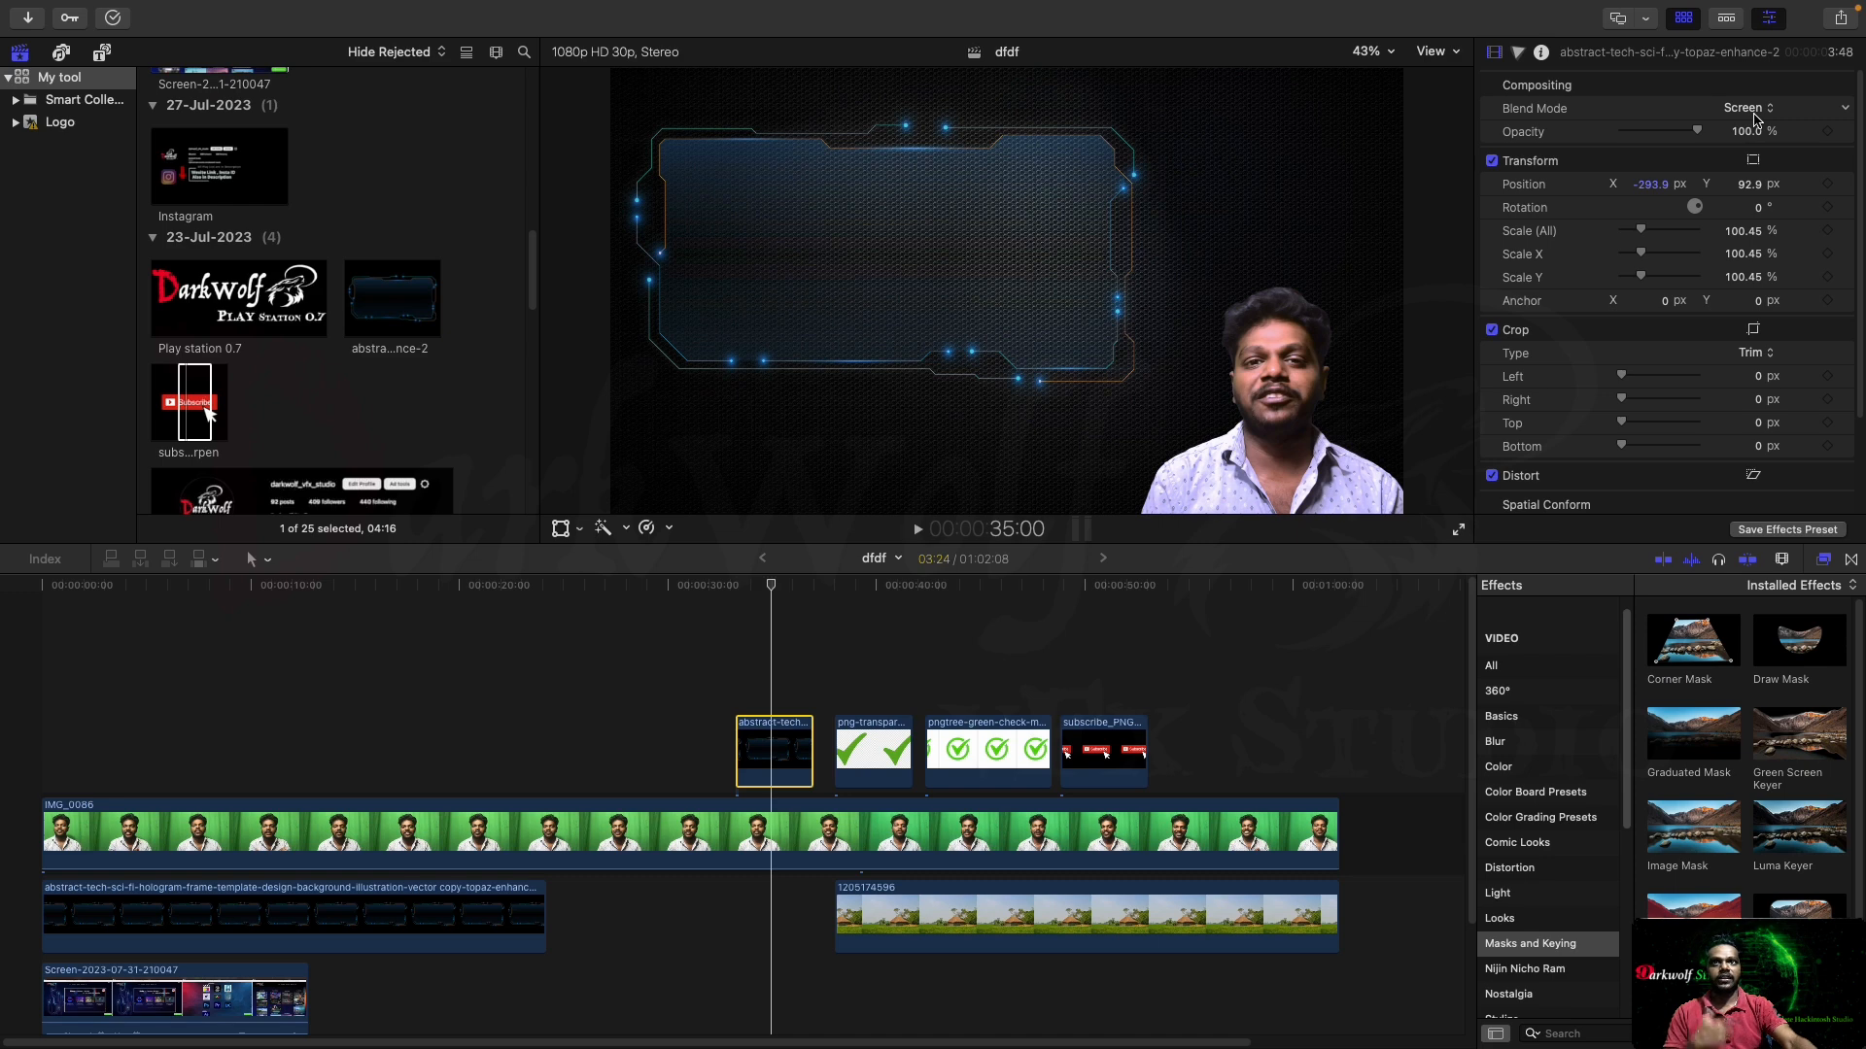
Try the Color Dodge and Linear Dodge blend modes on the abstract-tech frame clip
click(1755, 111)
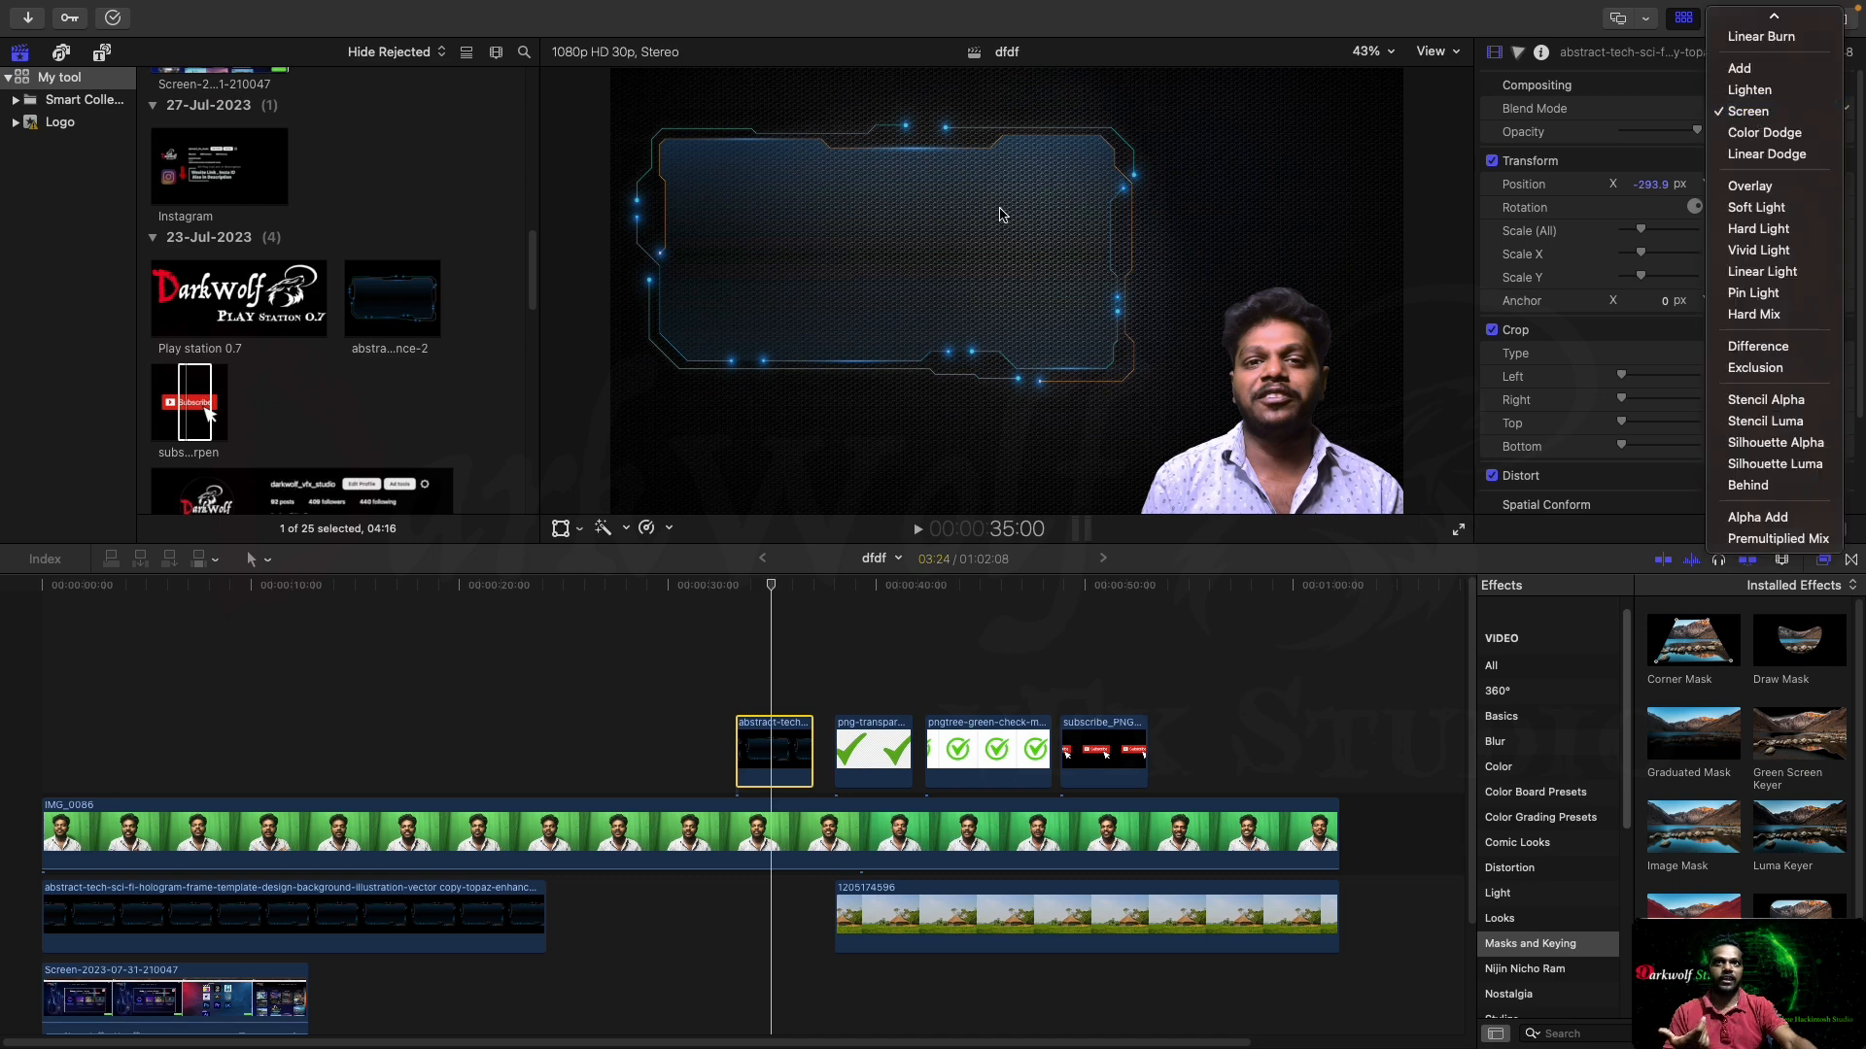
click(1763, 133)
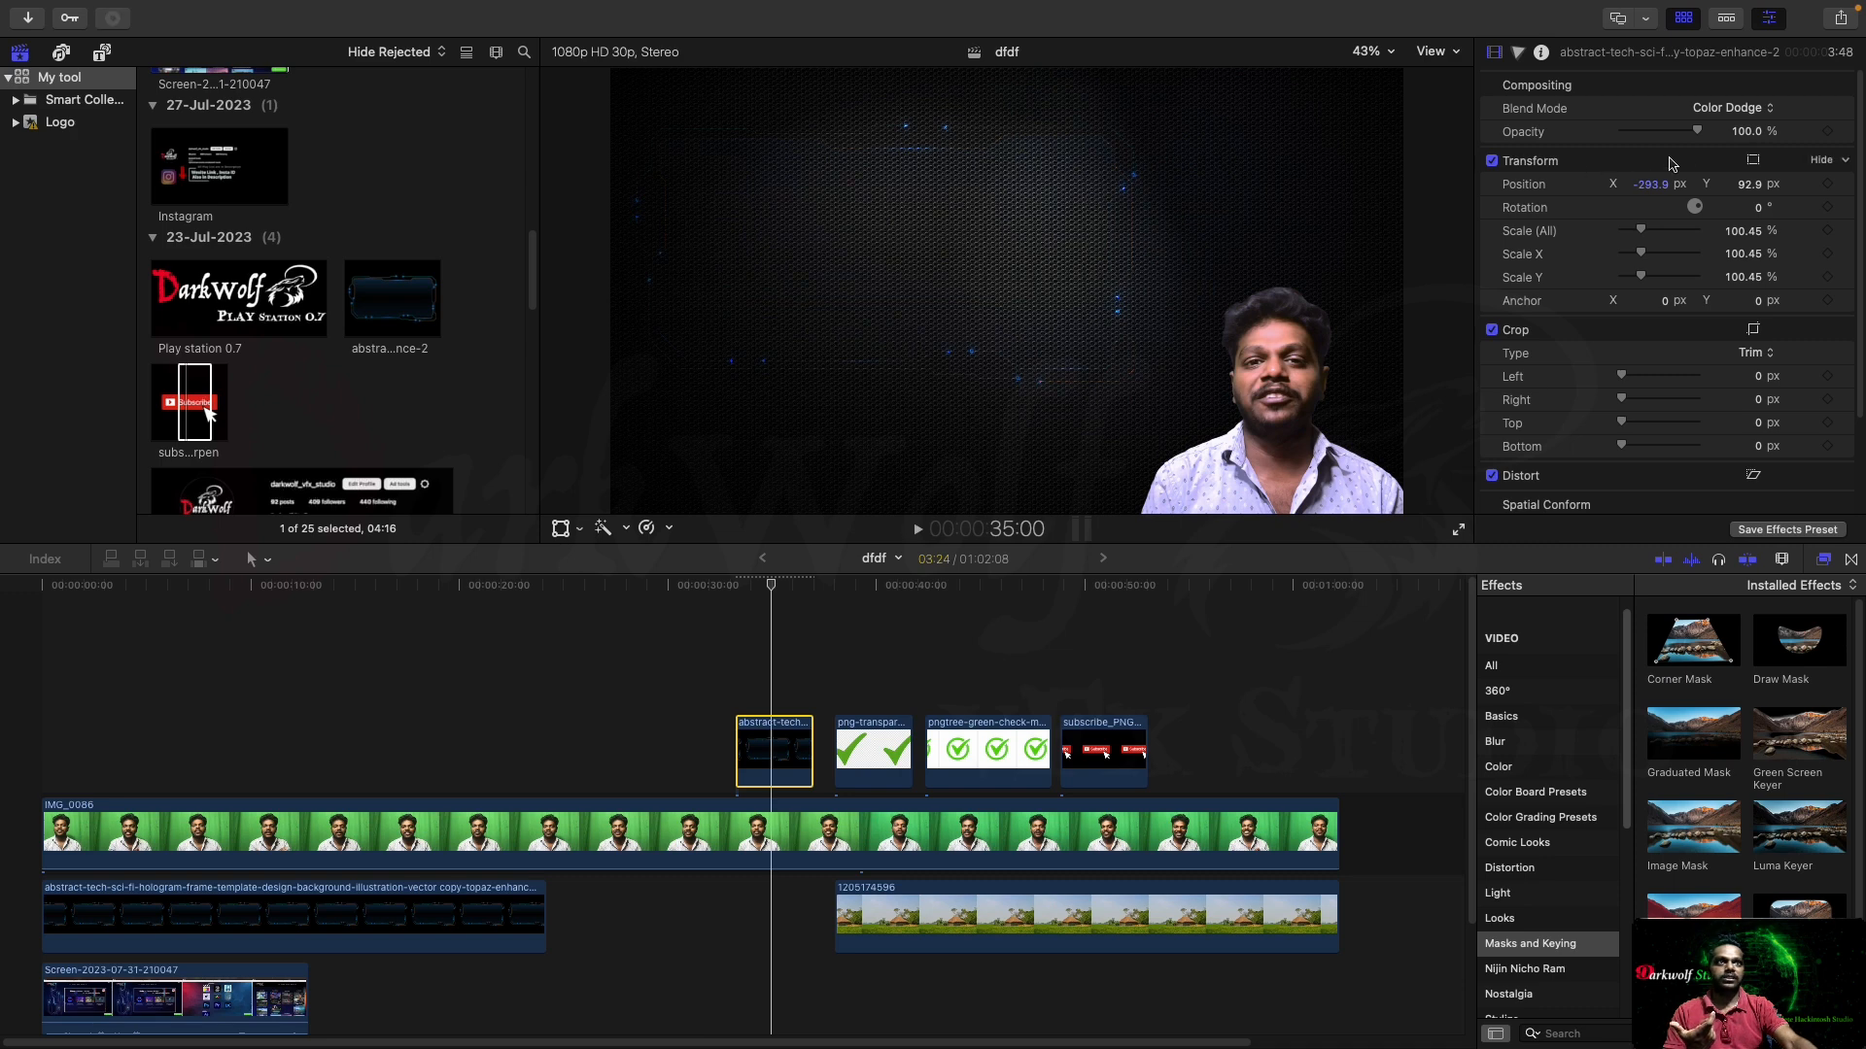
click(1735, 109)
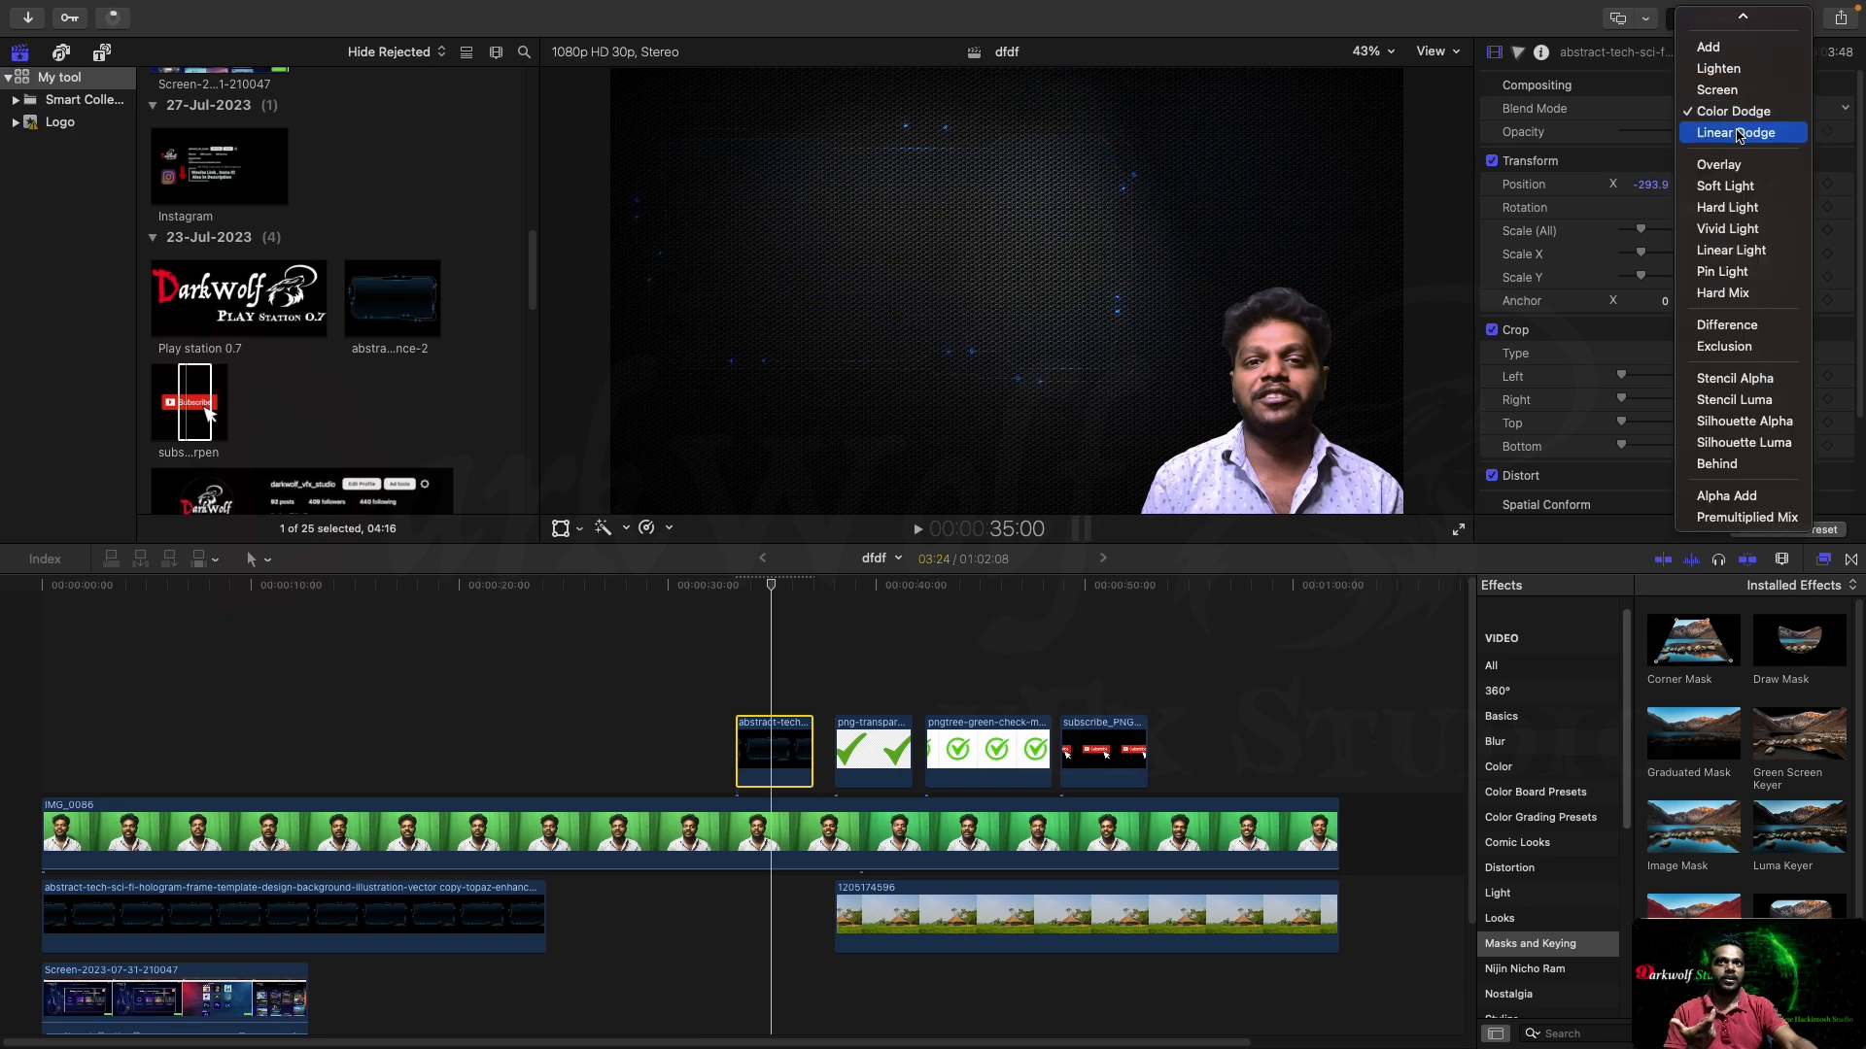
click(1738, 133)
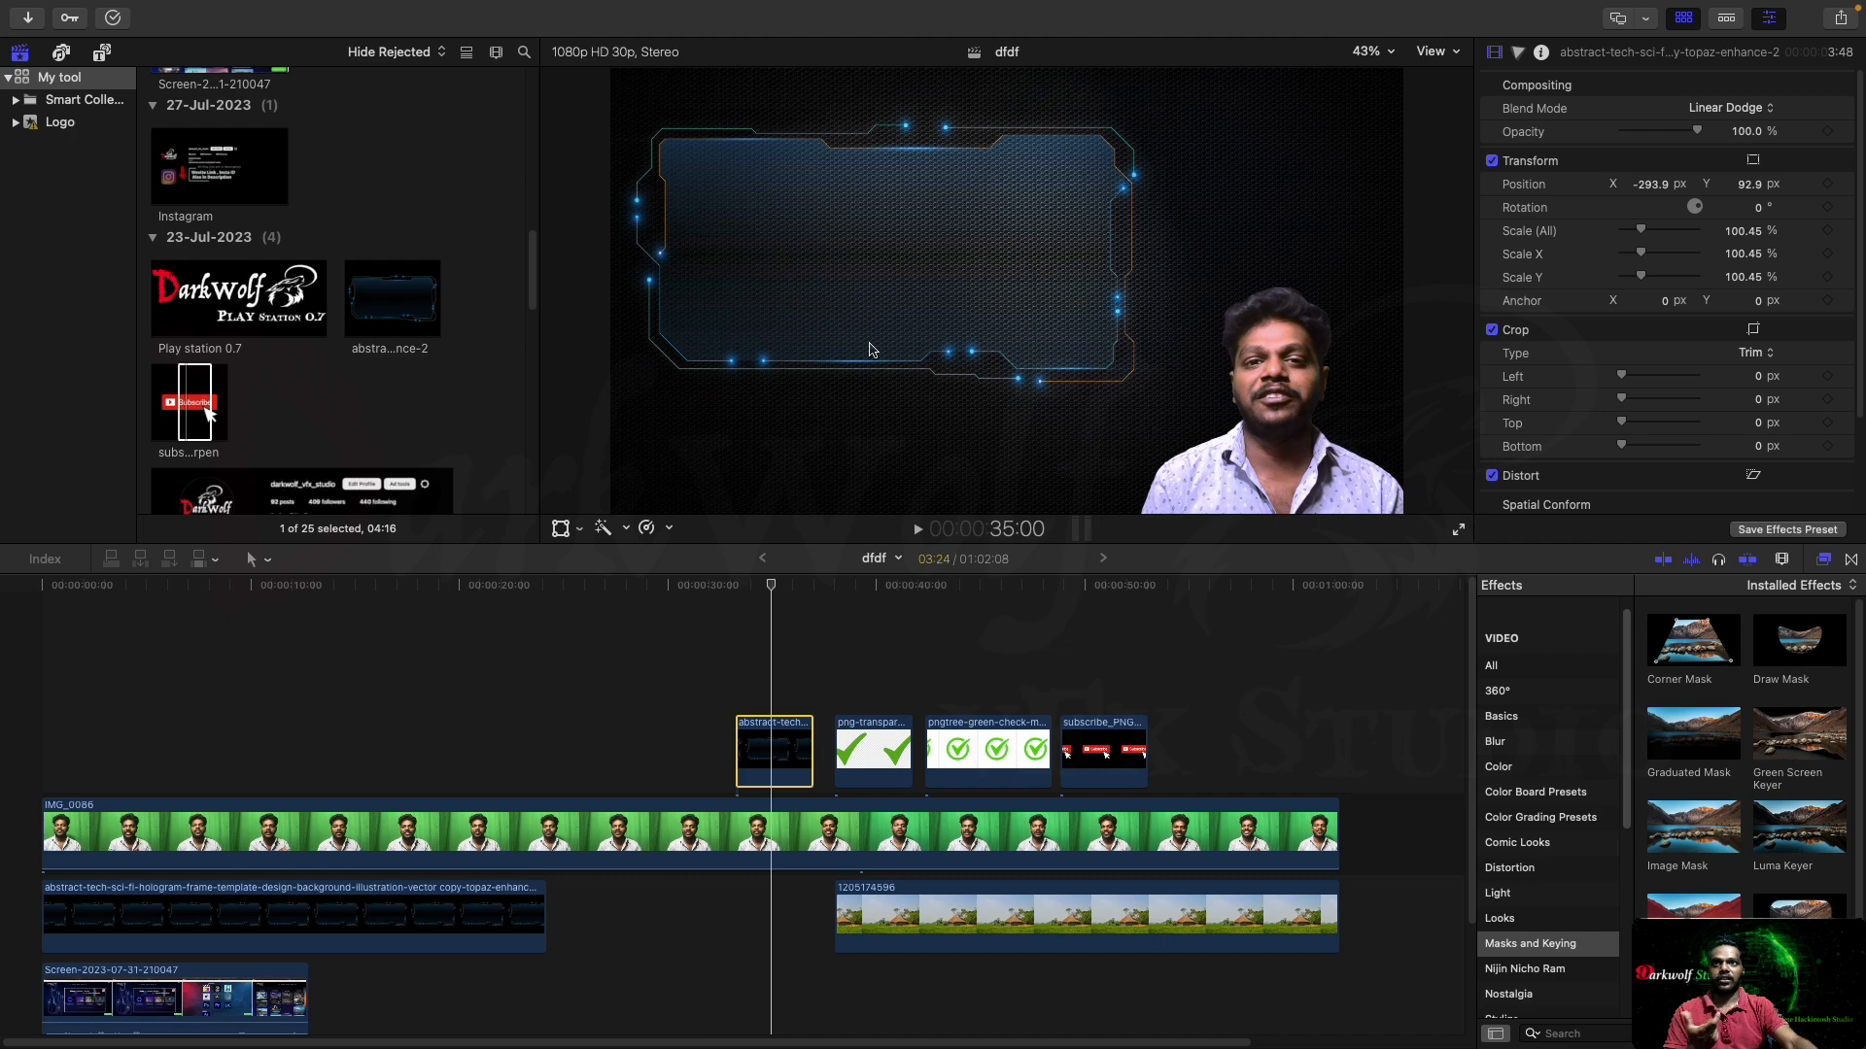
Set the abstract-tech frame clip's blend mode back to Normal
click(1733, 109)
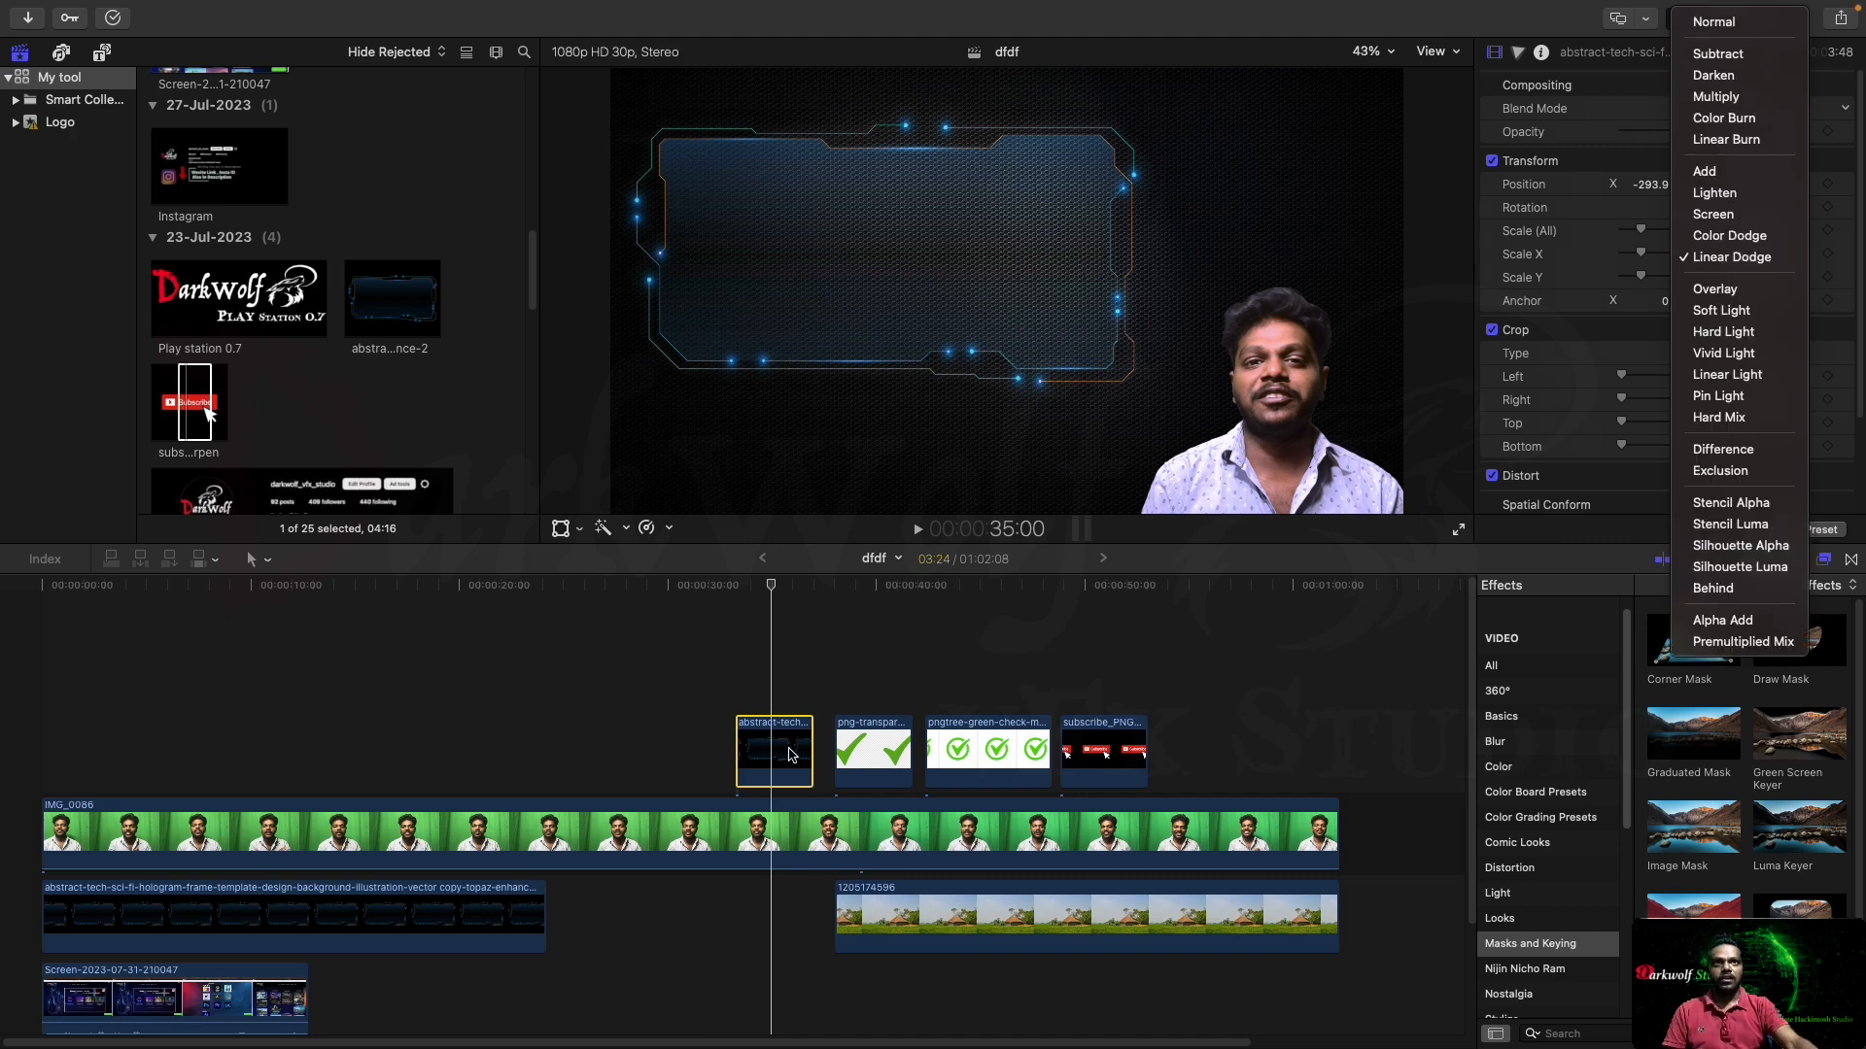
click(1515, 108)
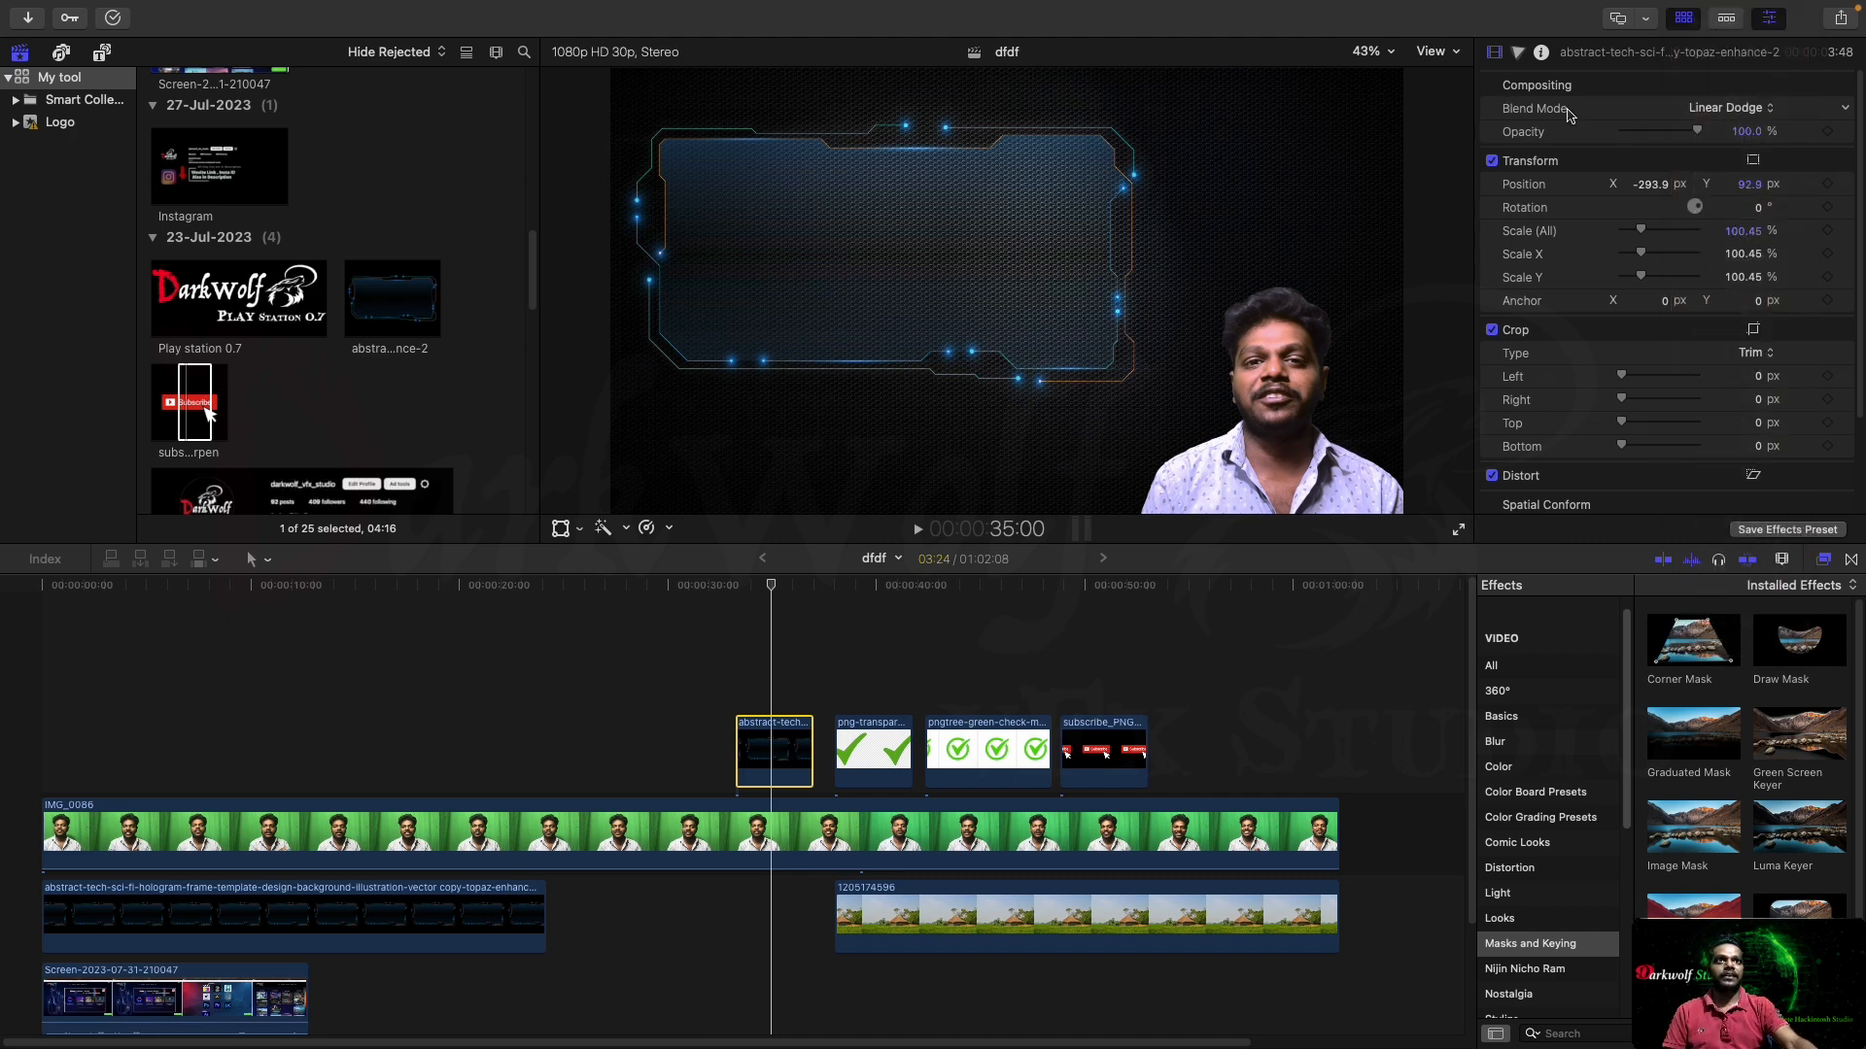
click(1765, 109)
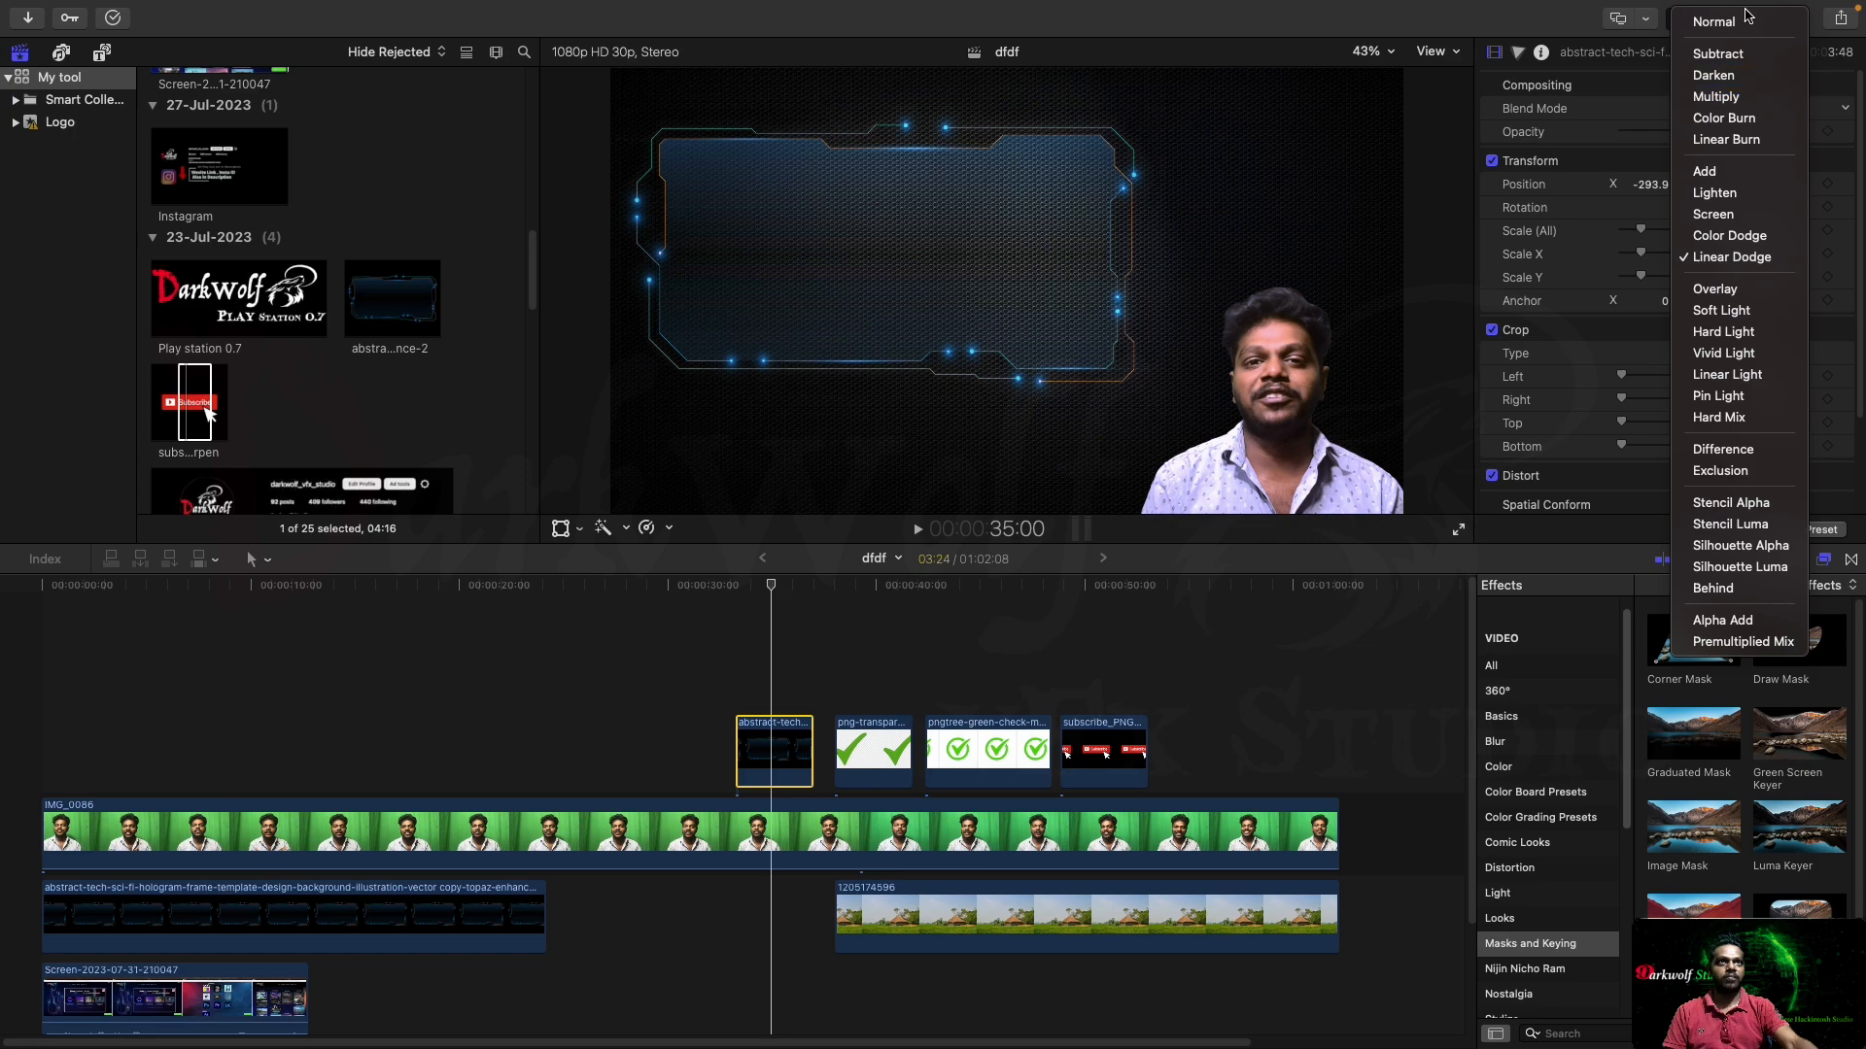
click(1742, 23)
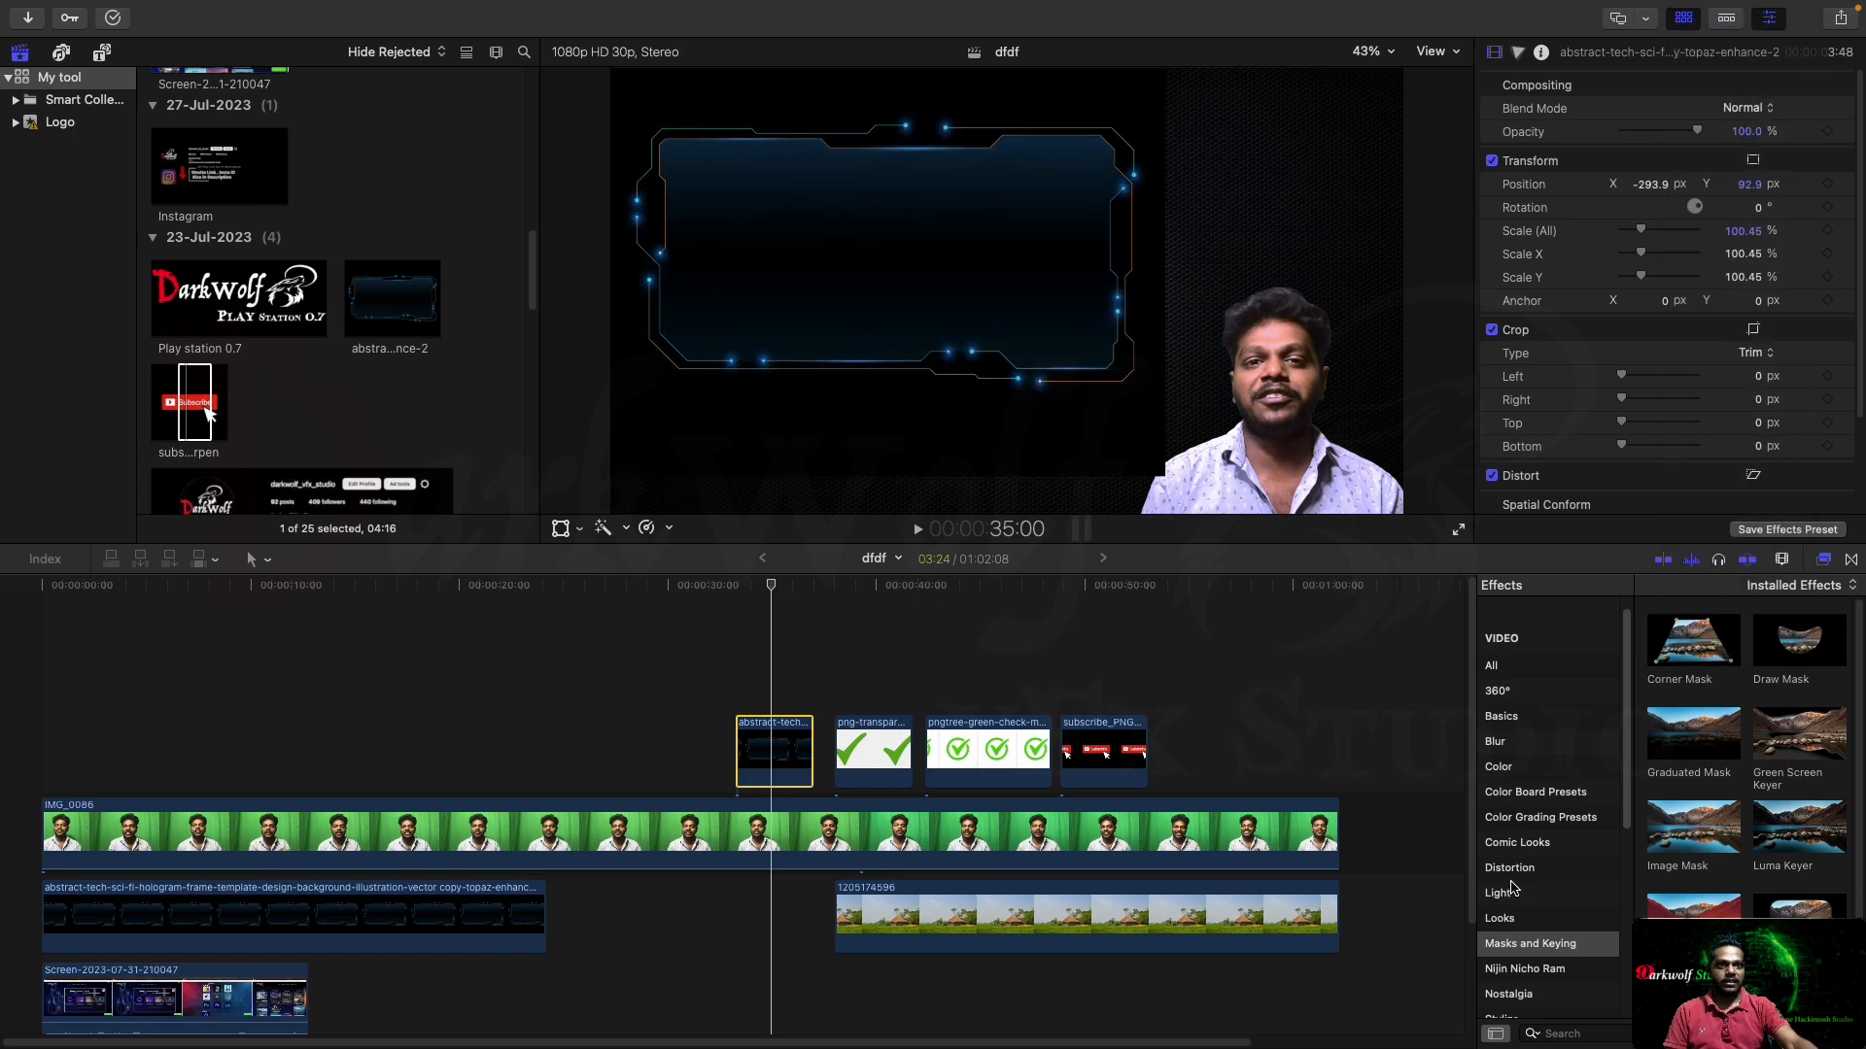
Apply the Luma Keyer effect from Masks and Keying to the abstract-tech frame clip and adjust its luma range
scroll(1520, 971, down, 3)
scroll(1530, 972, up, 1)
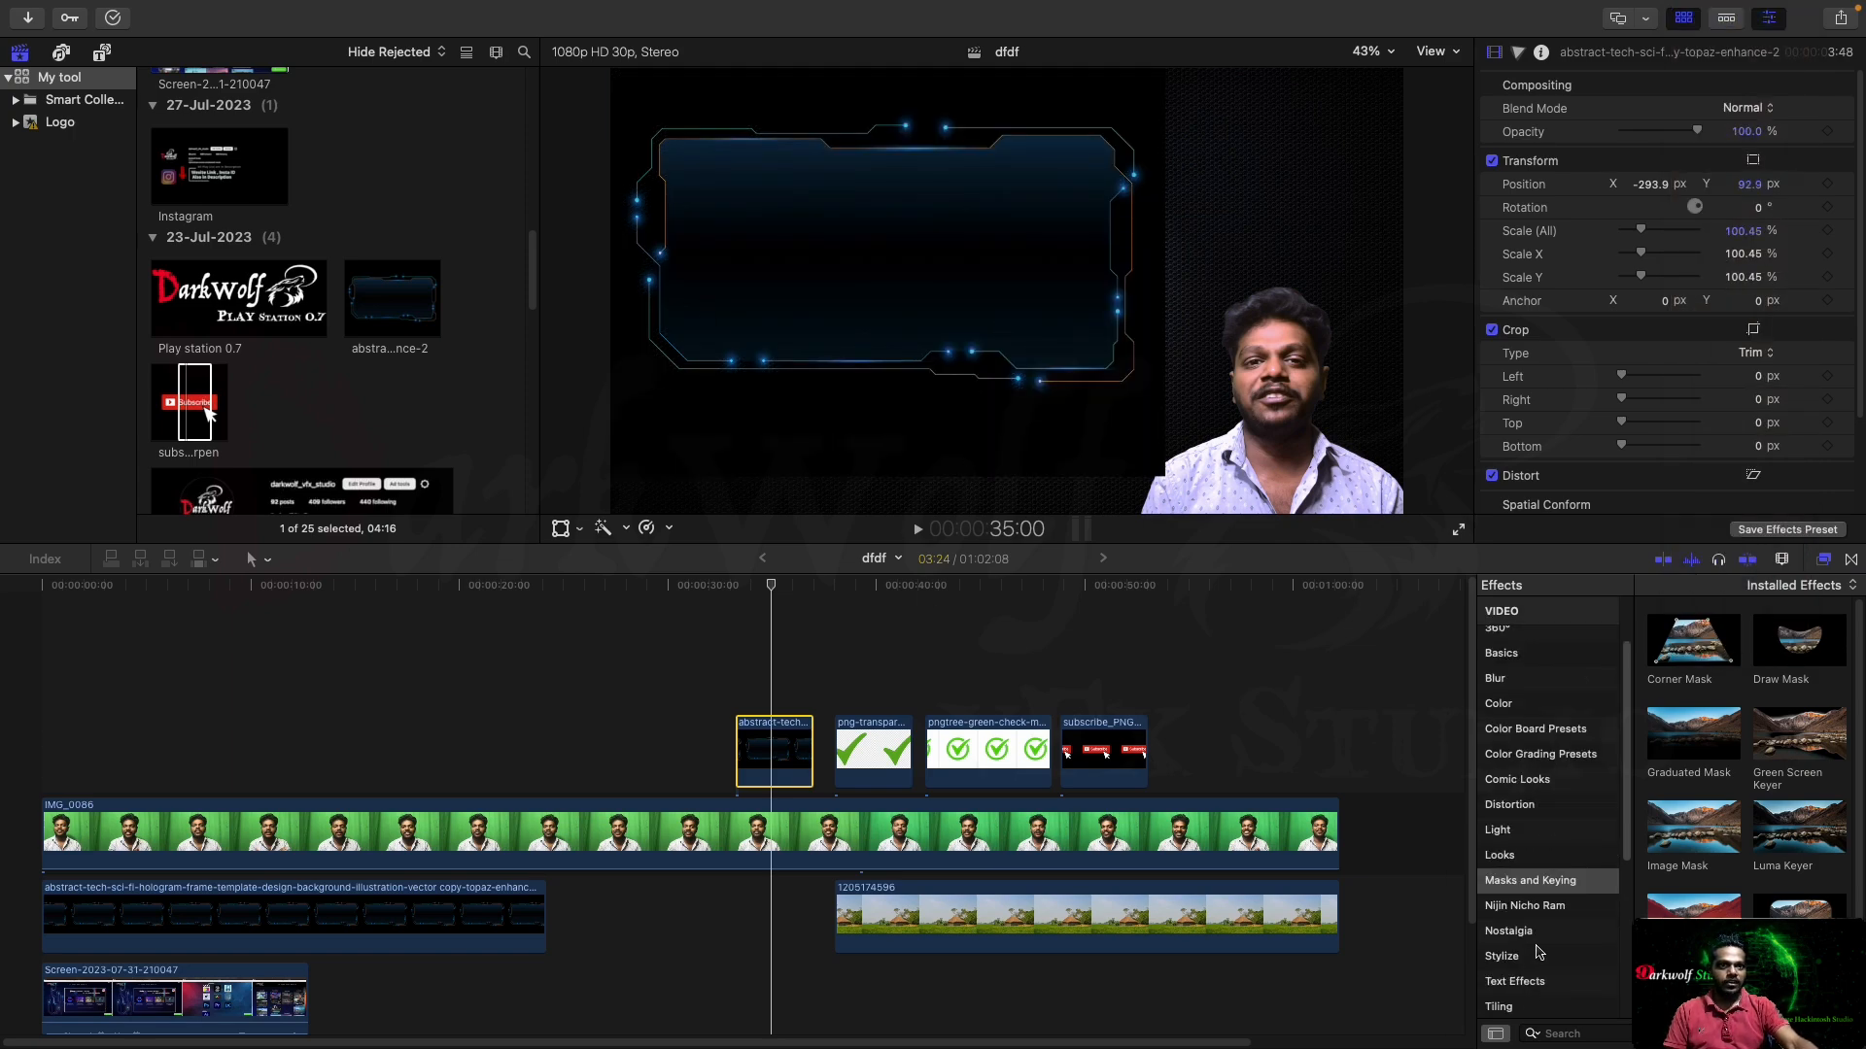
scroll(1524, 787, up, 3)
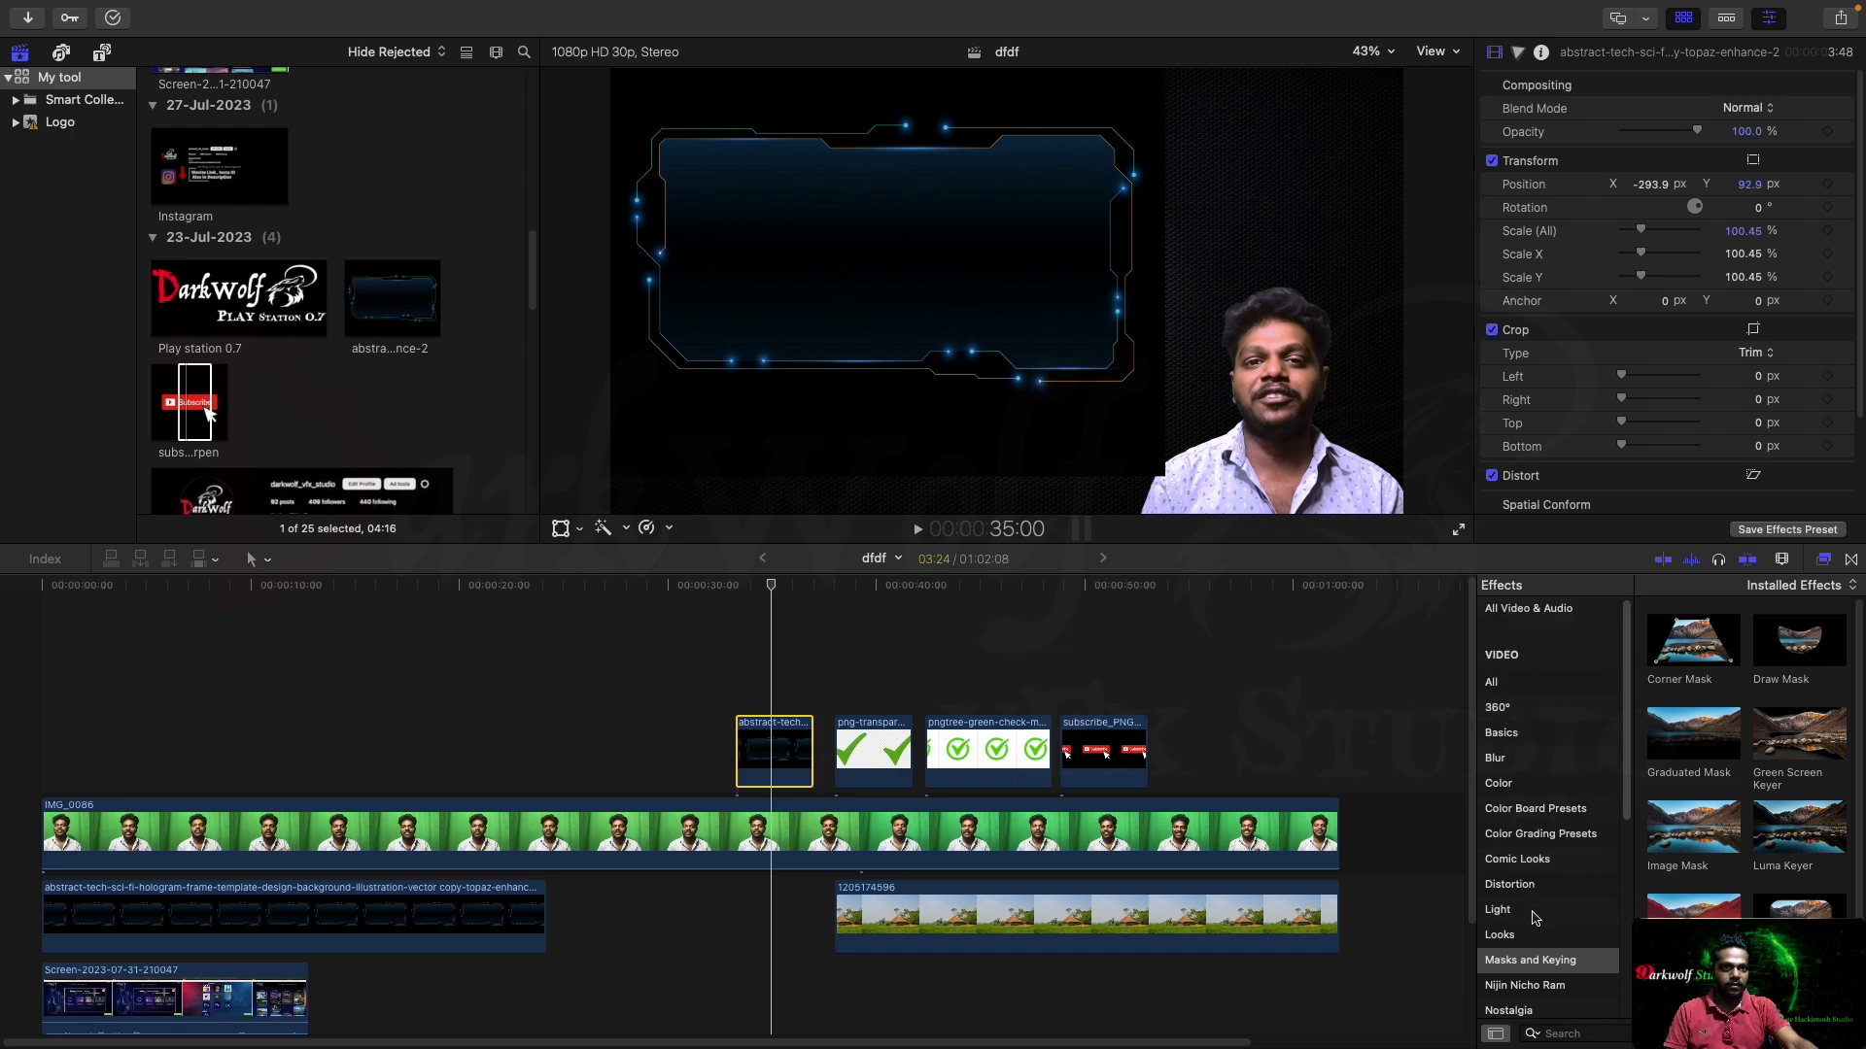
scroll(1771, 834, down, 2)
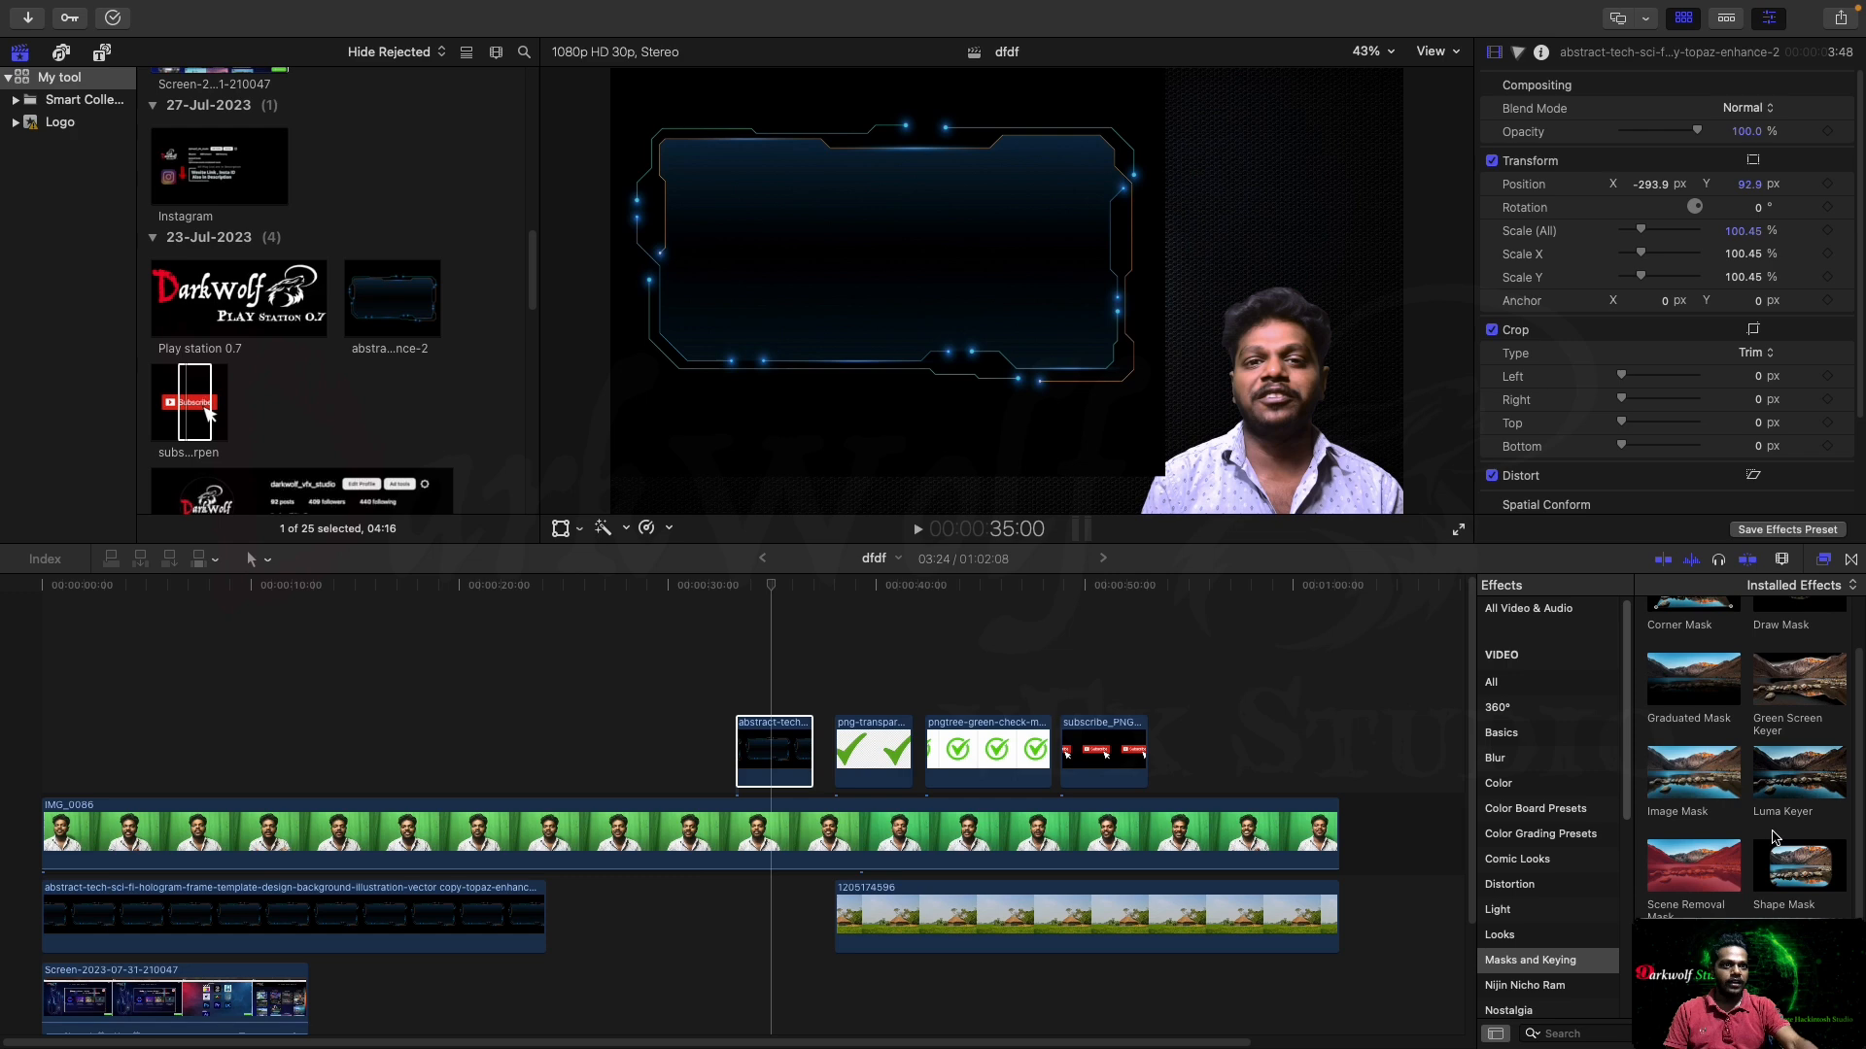
double_click(1782, 769)
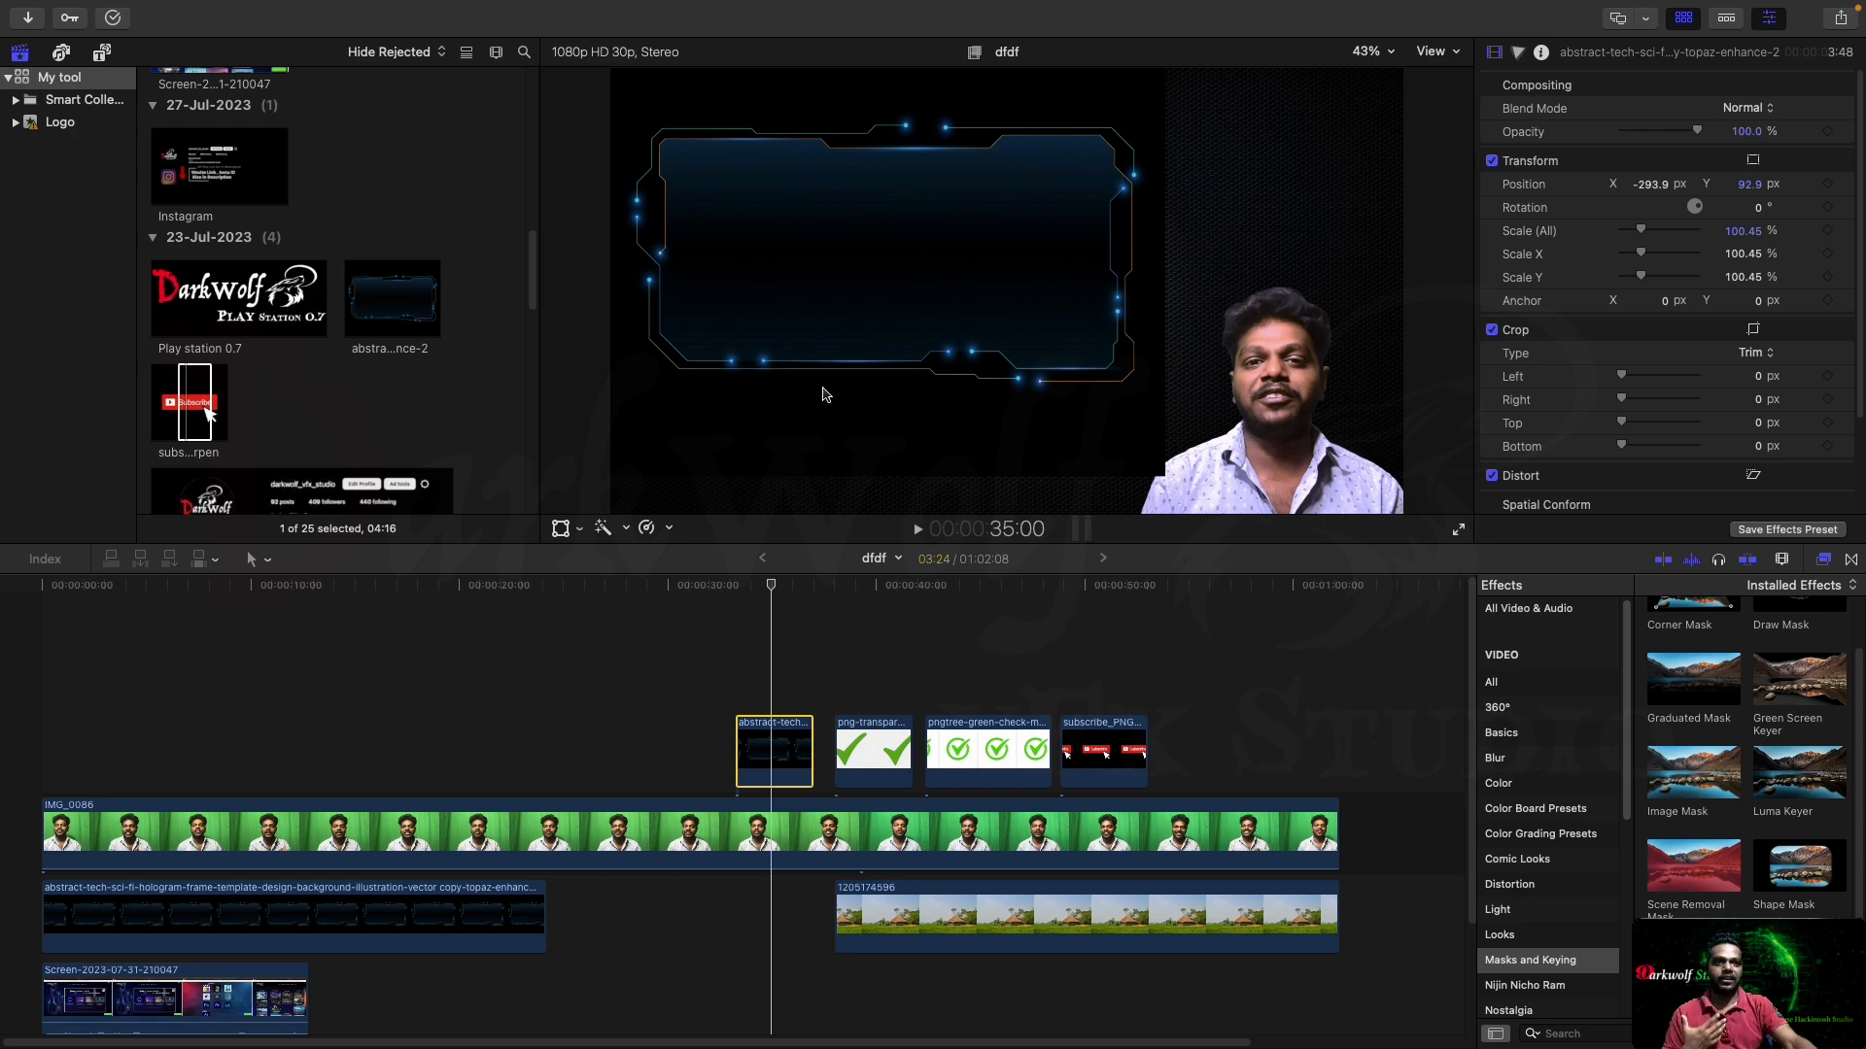
drag(1786, 775, 763, 759)
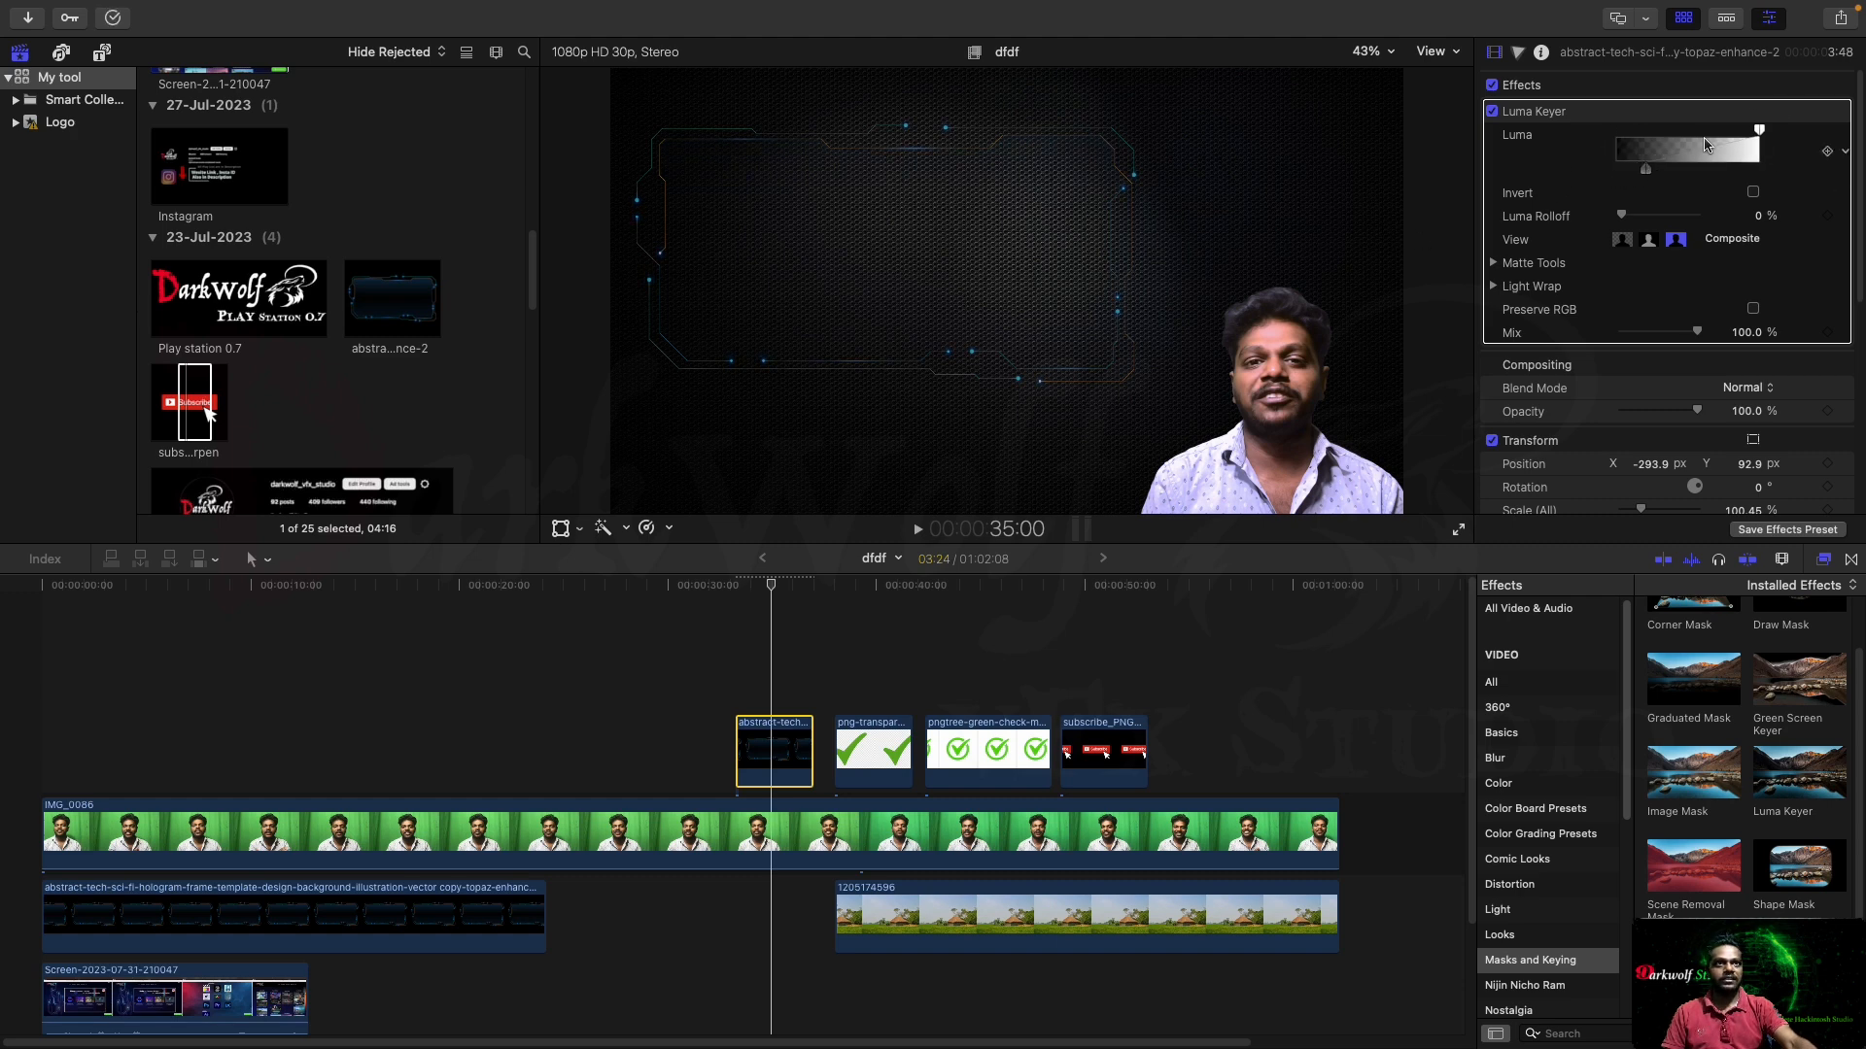
drag(1759, 129, 1717, 129)
drag(1717, 129, 1759, 130)
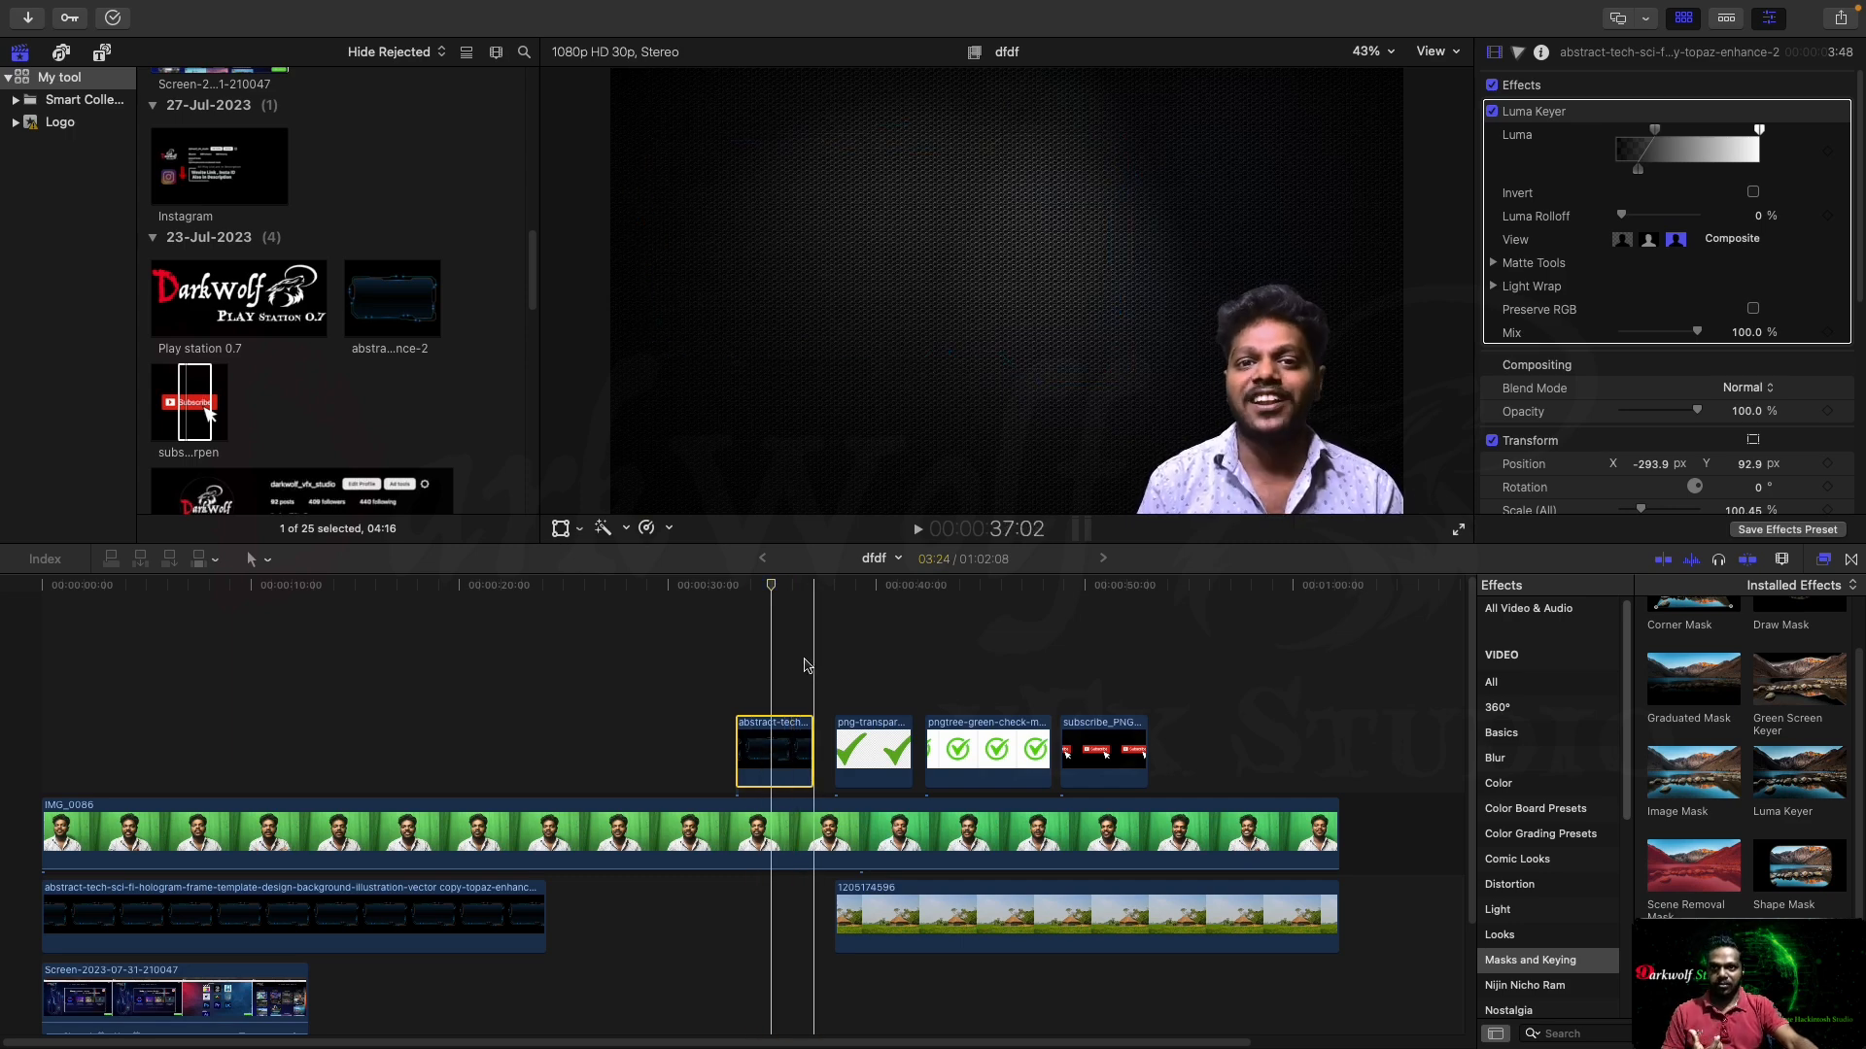
Set the blend mode of the circled green check mark clip on the white background to Subtract
click(873, 753)
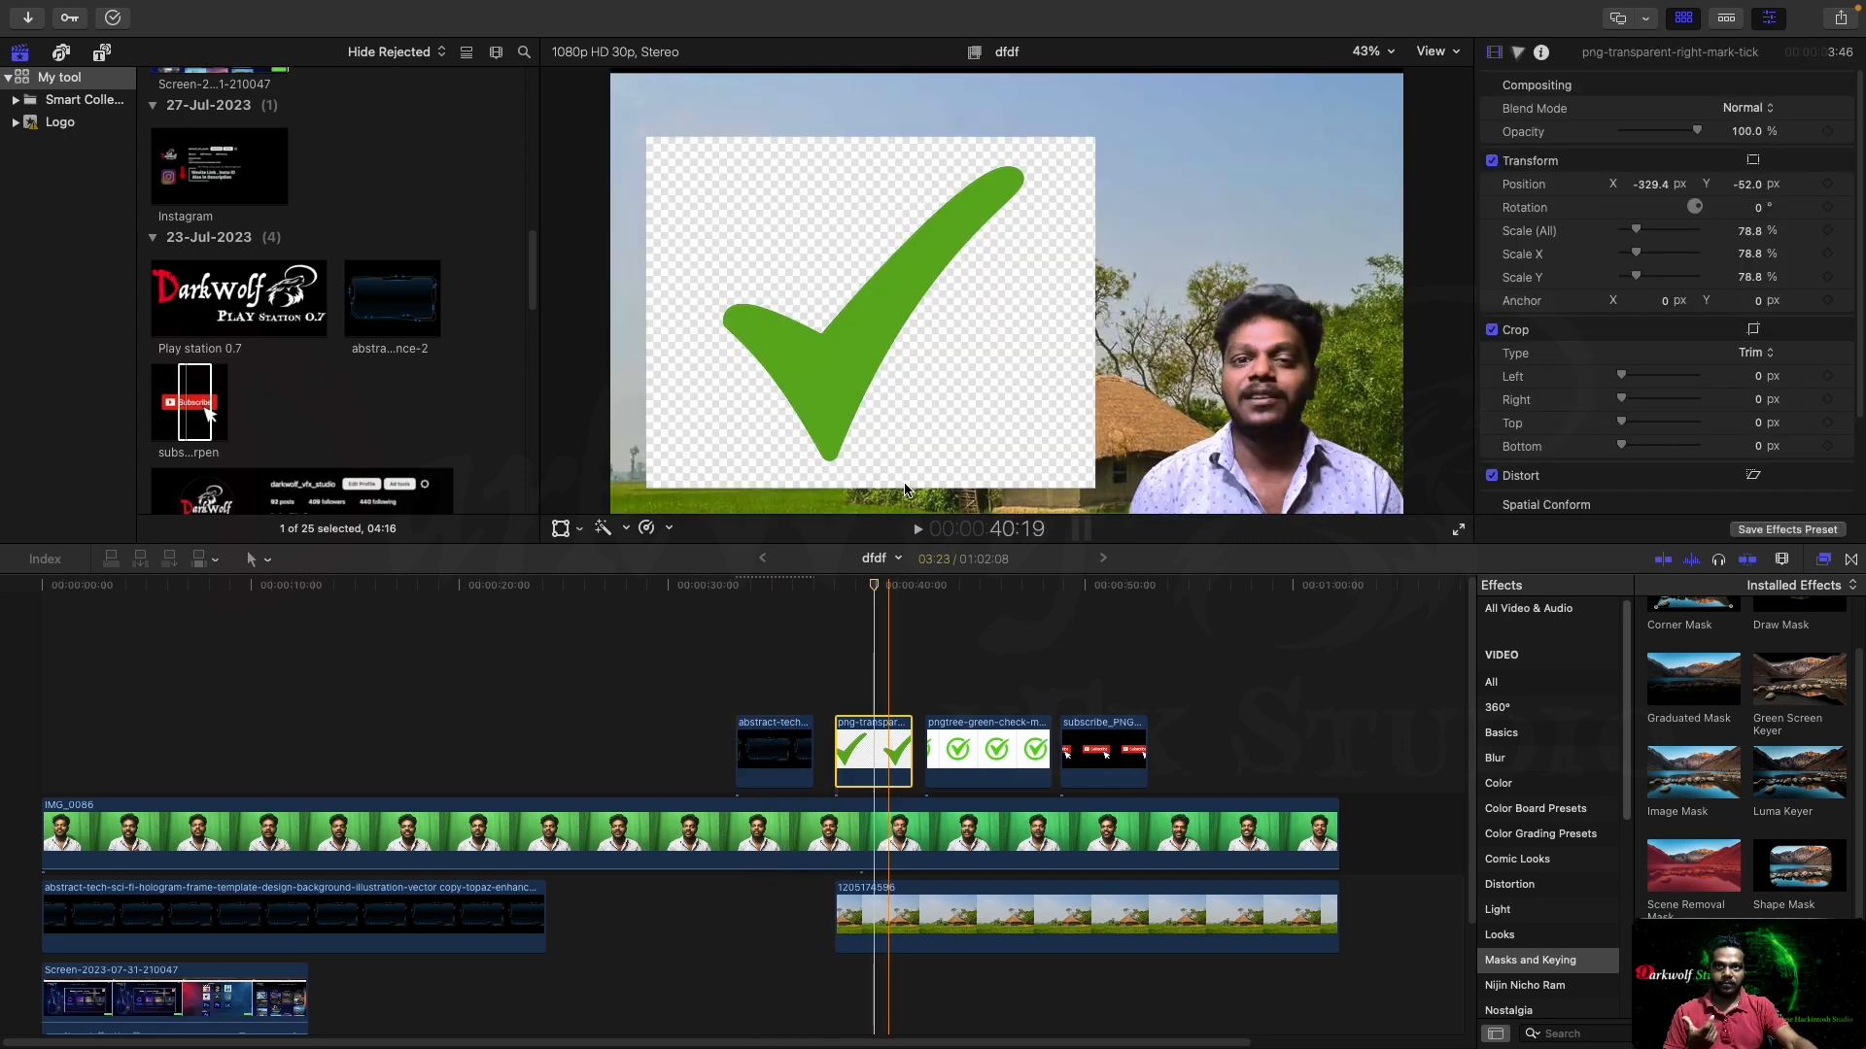
click(967, 755)
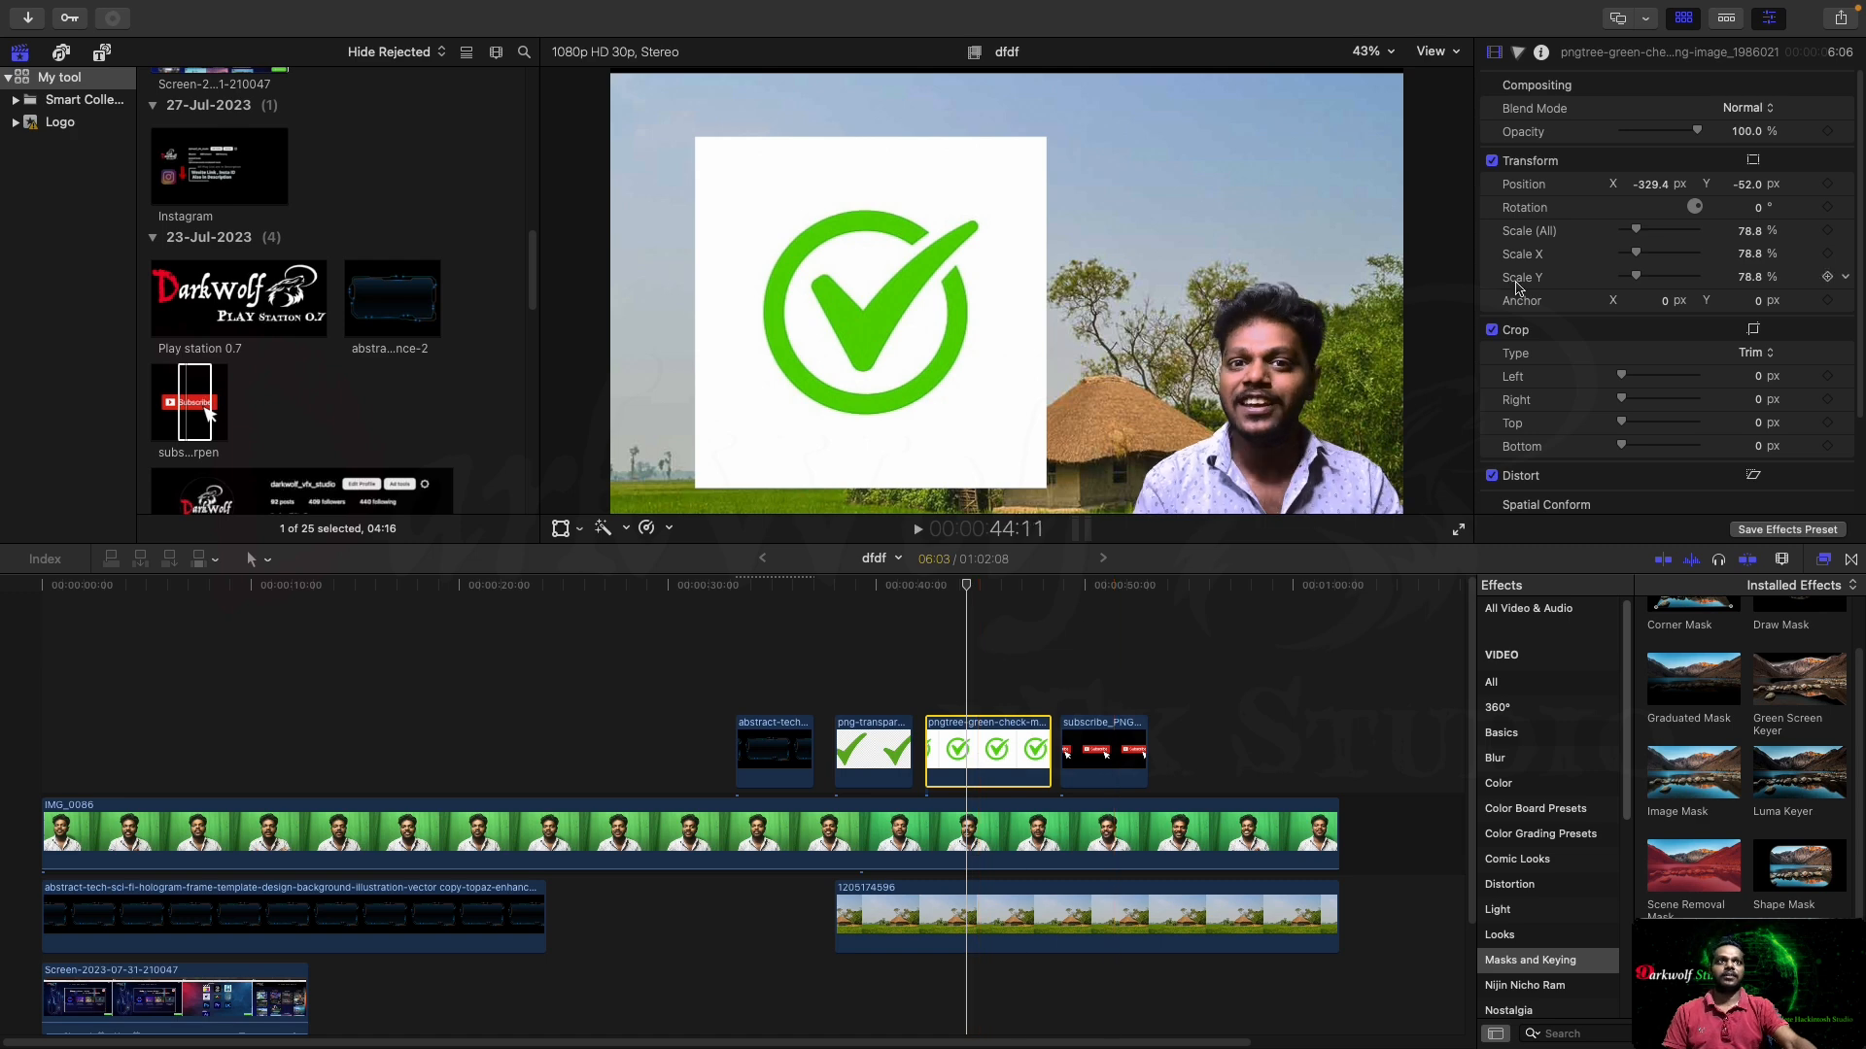
click(1770, 108)
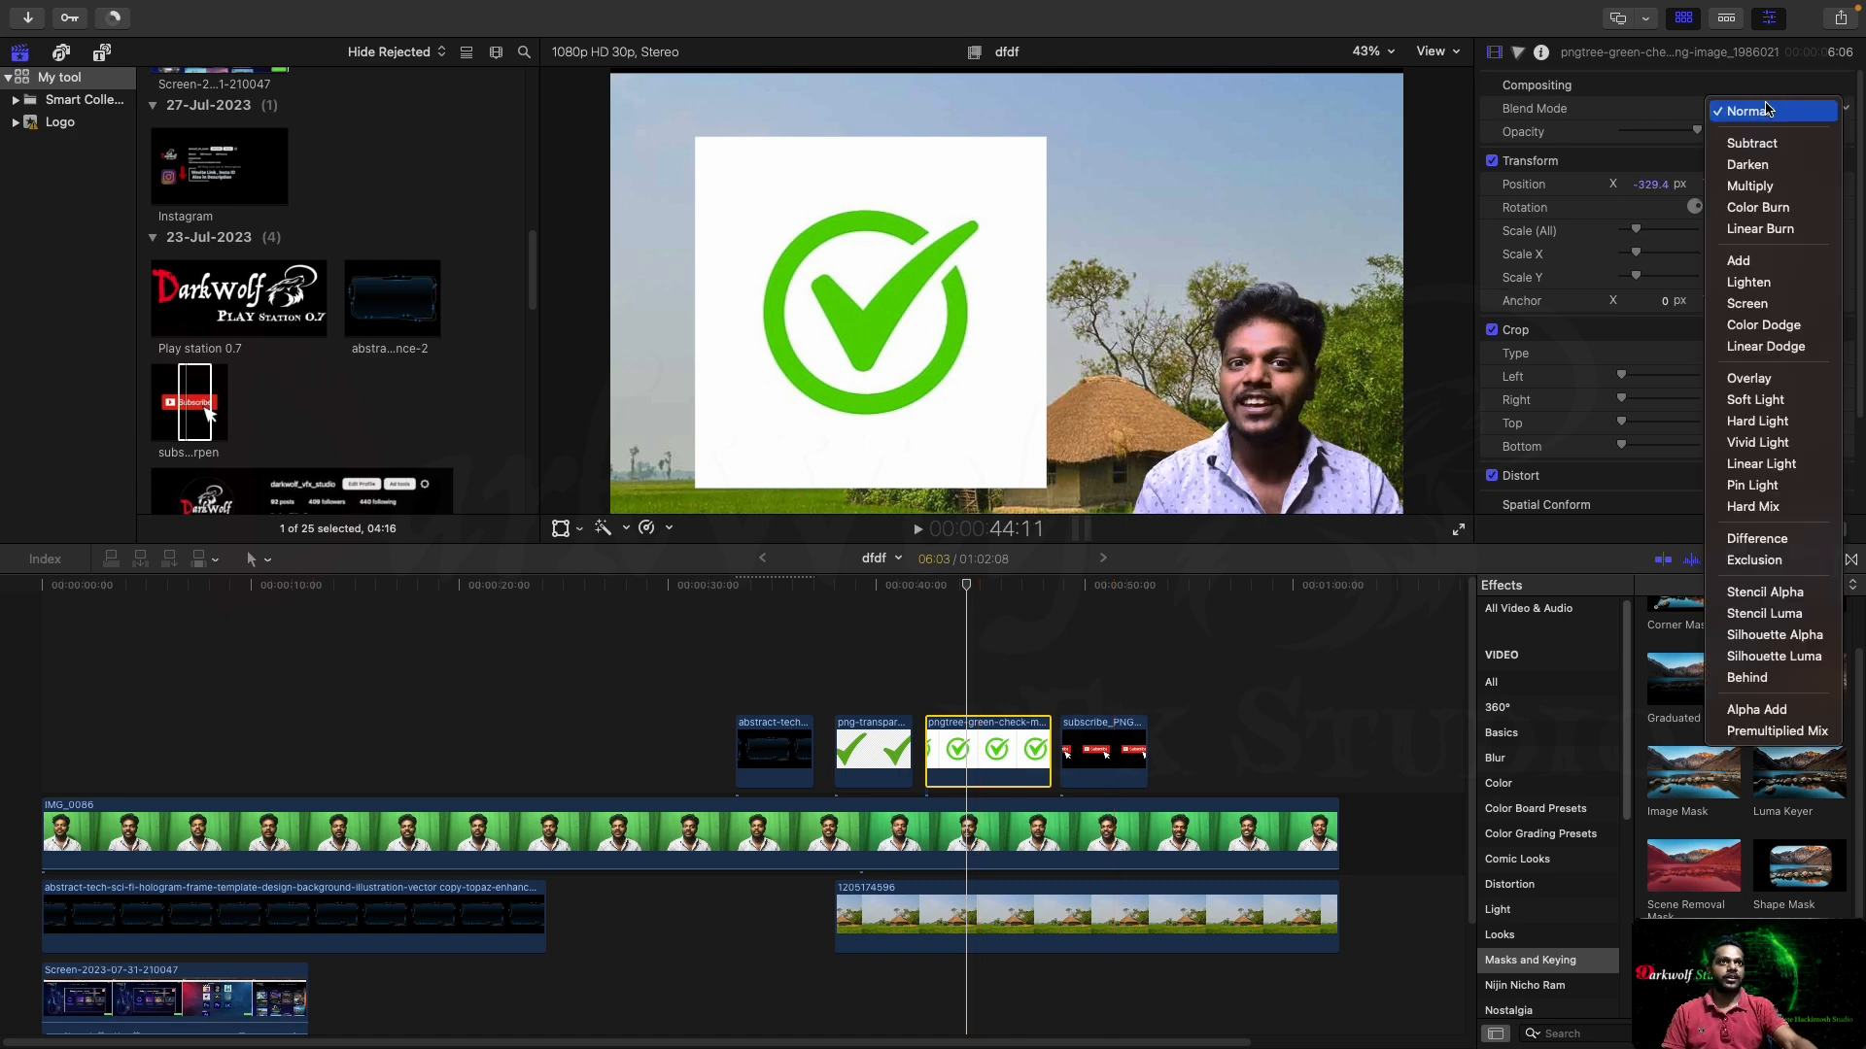
click(1735, 148)
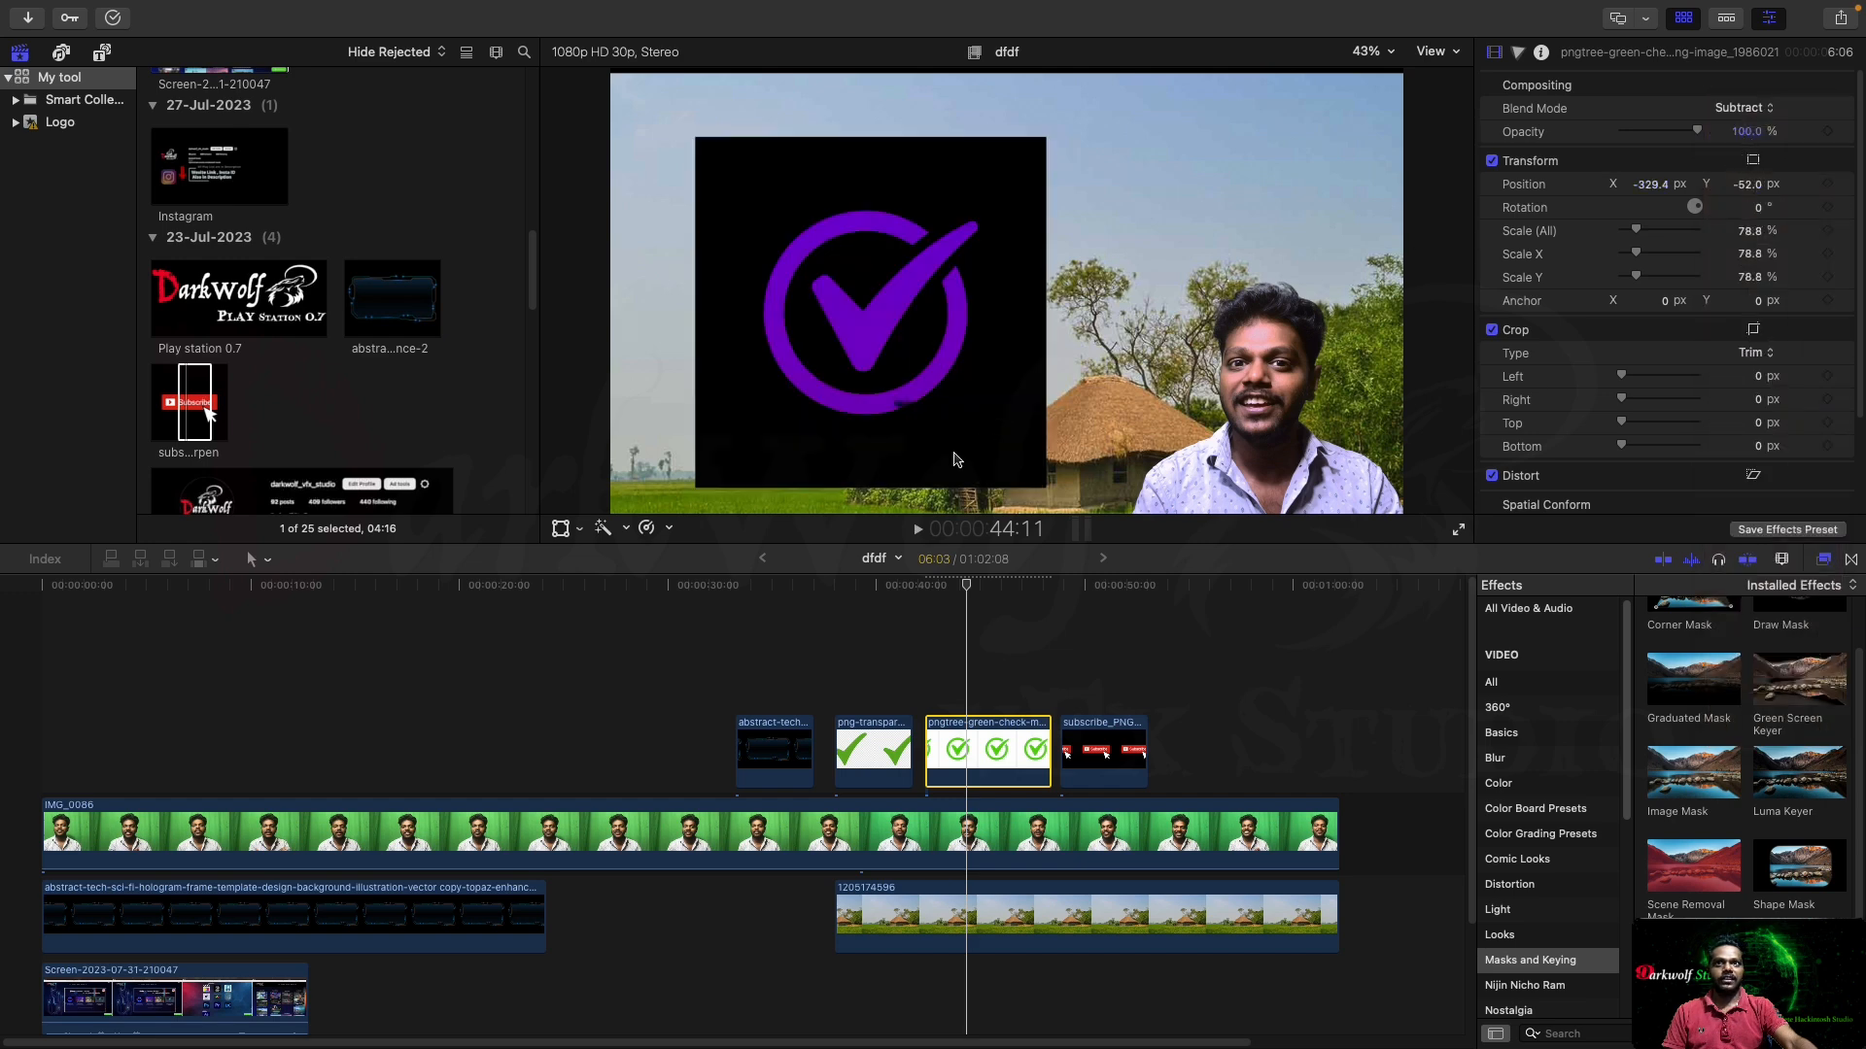
Set the circled check mark clip's blend mode to Darken and move it to about X -420 px, Y 0 px
click(1730, 107)
click(1738, 133)
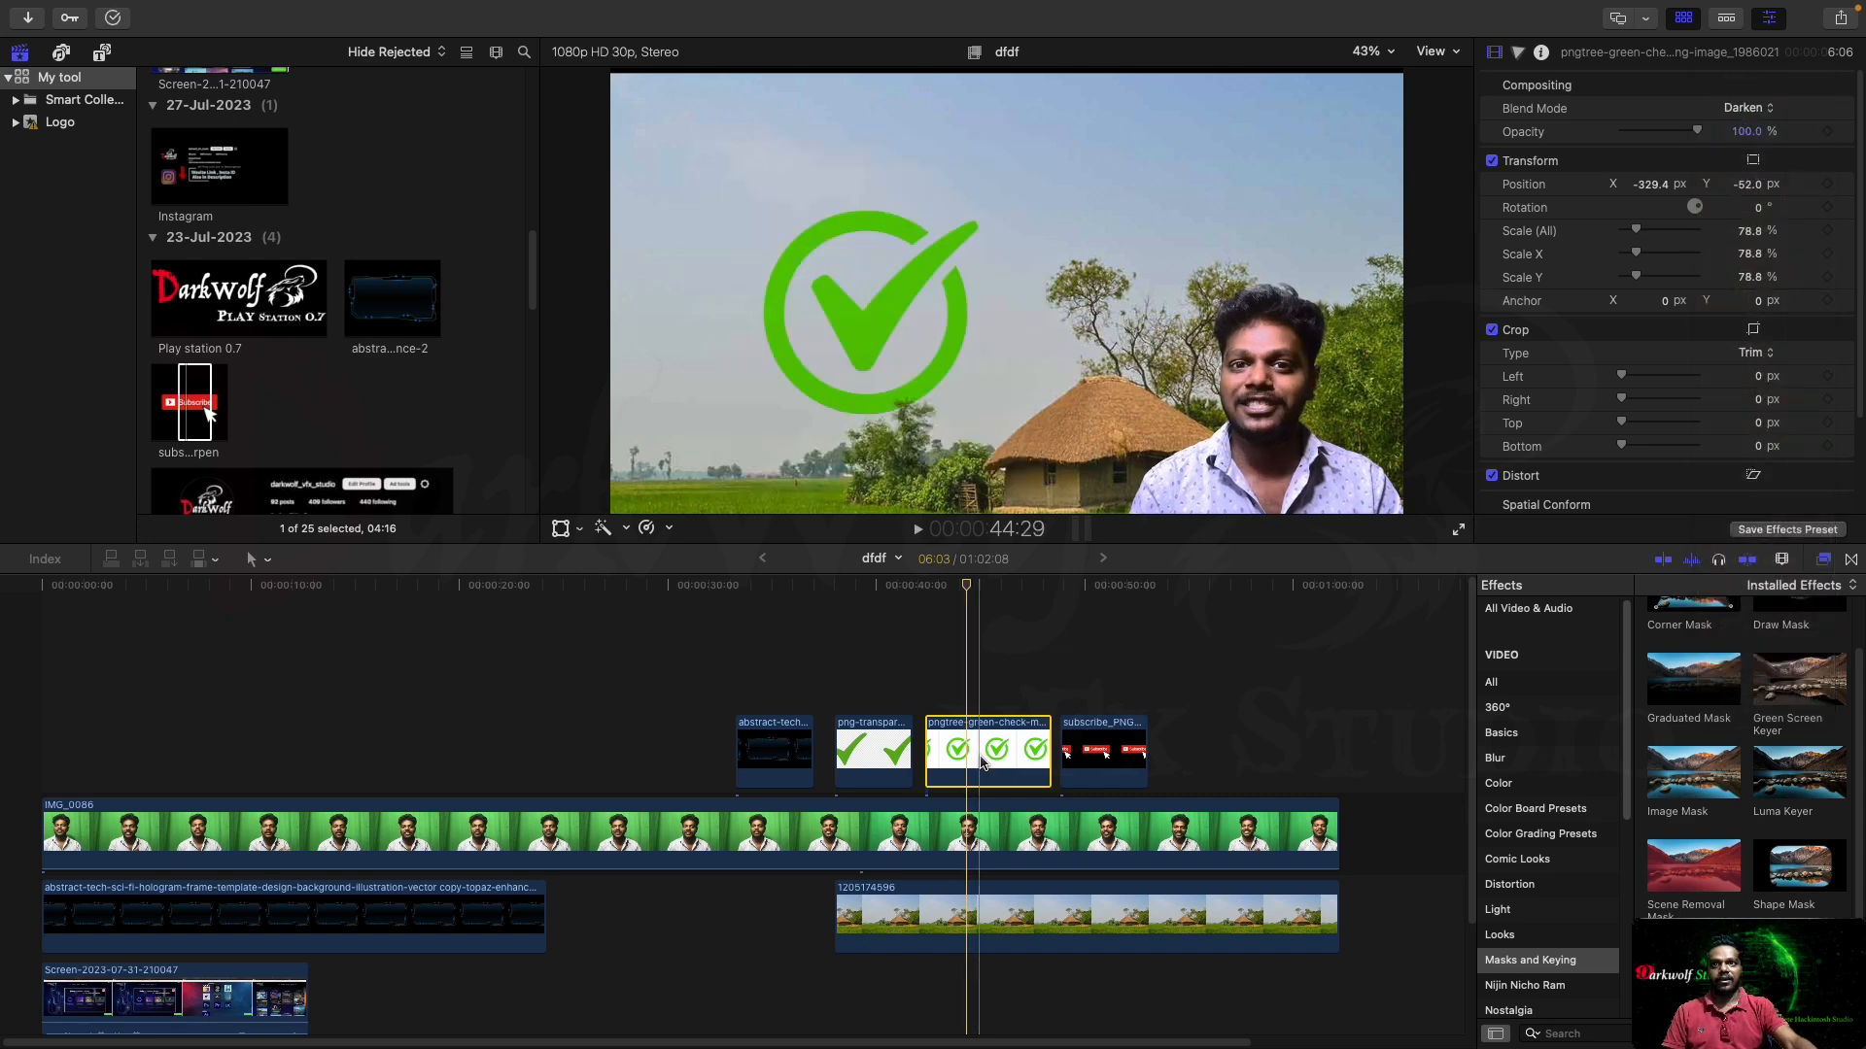
right_click(865, 323)
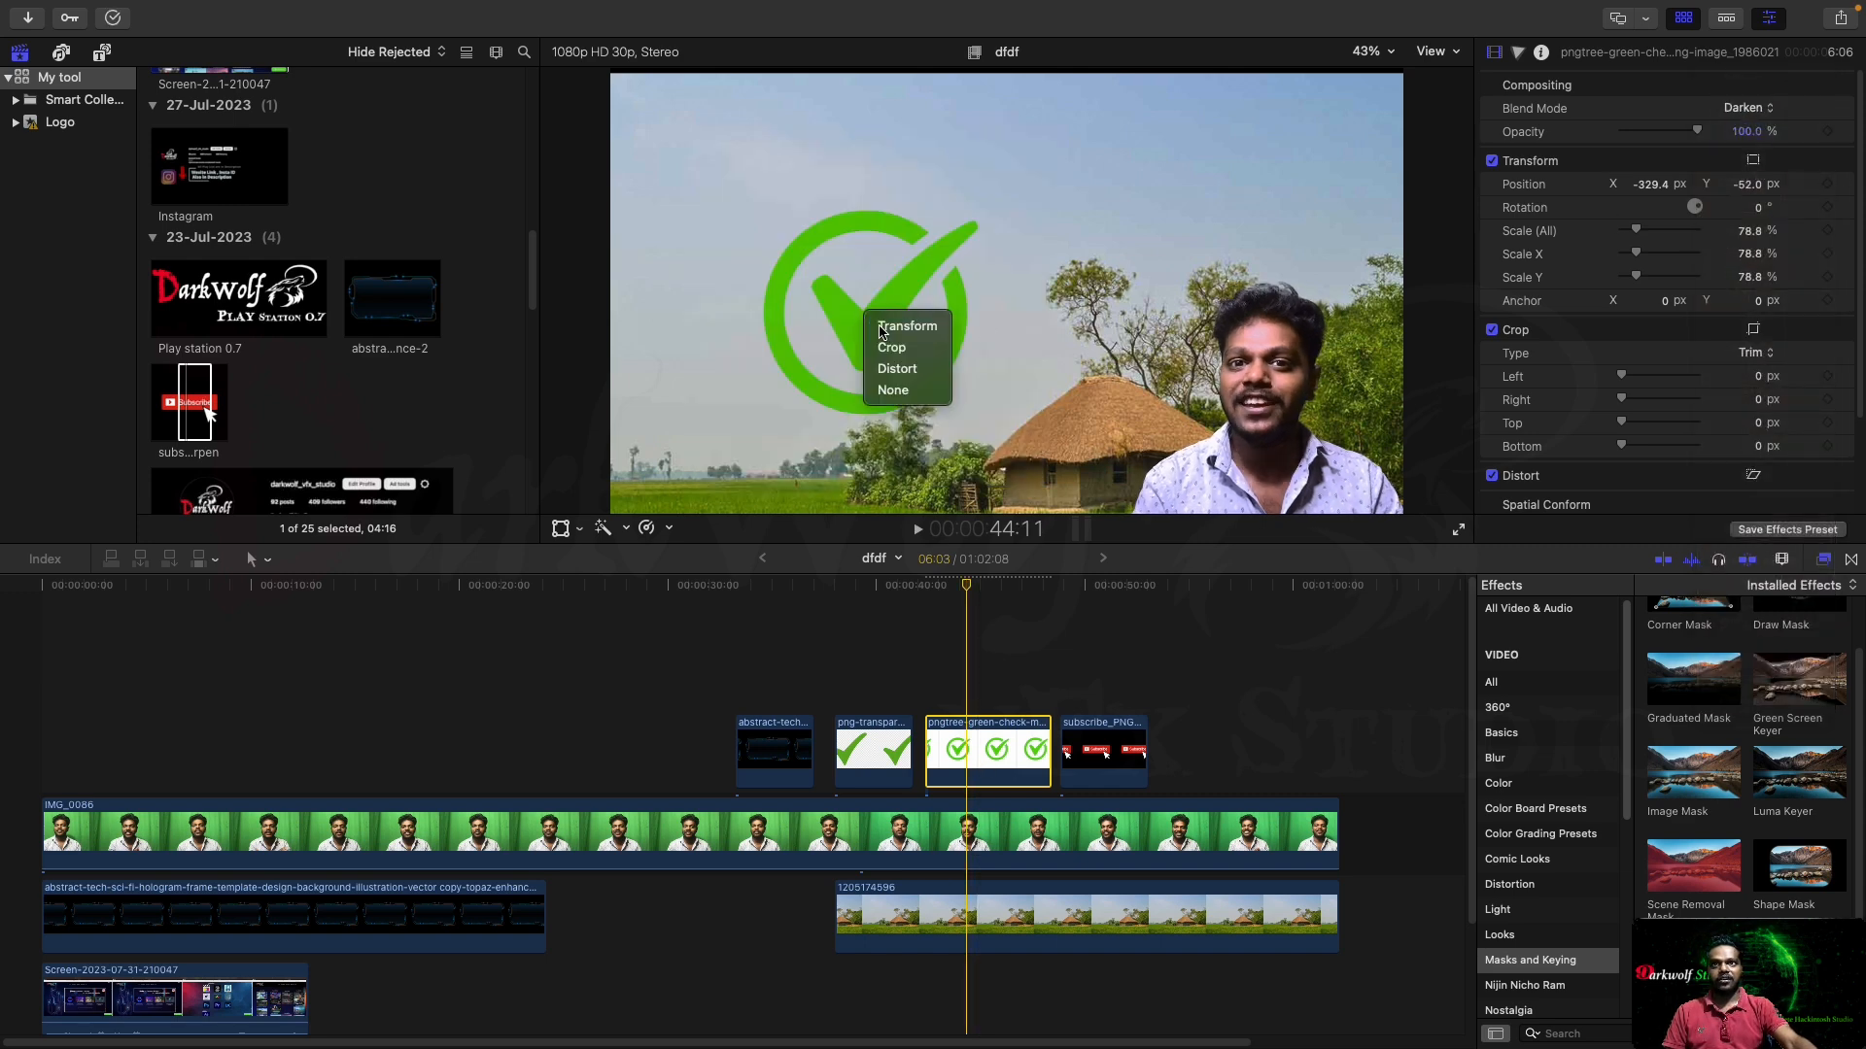
click(883, 327)
drag(861, 321, 882, 281)
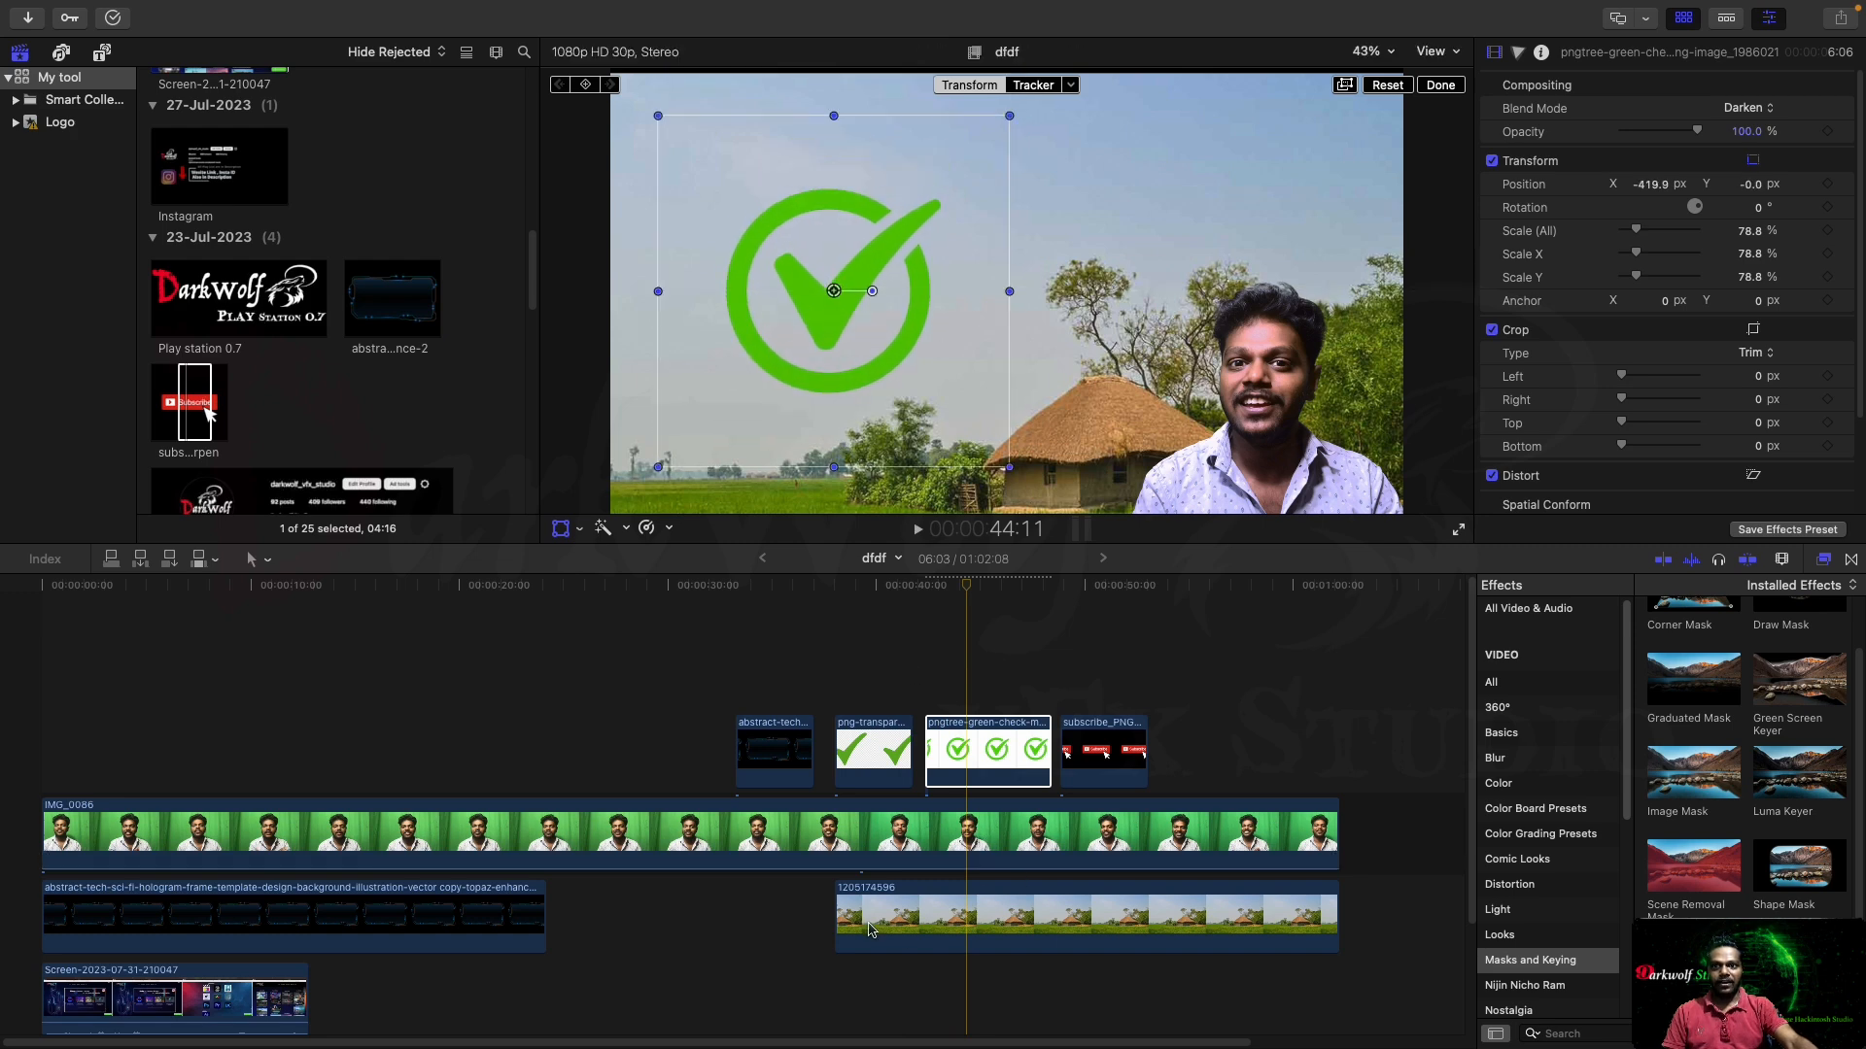
Trim the start of the village background clip to expose the black backdrop and extend it back to its original start
drag(838, 915, 1061, 915)
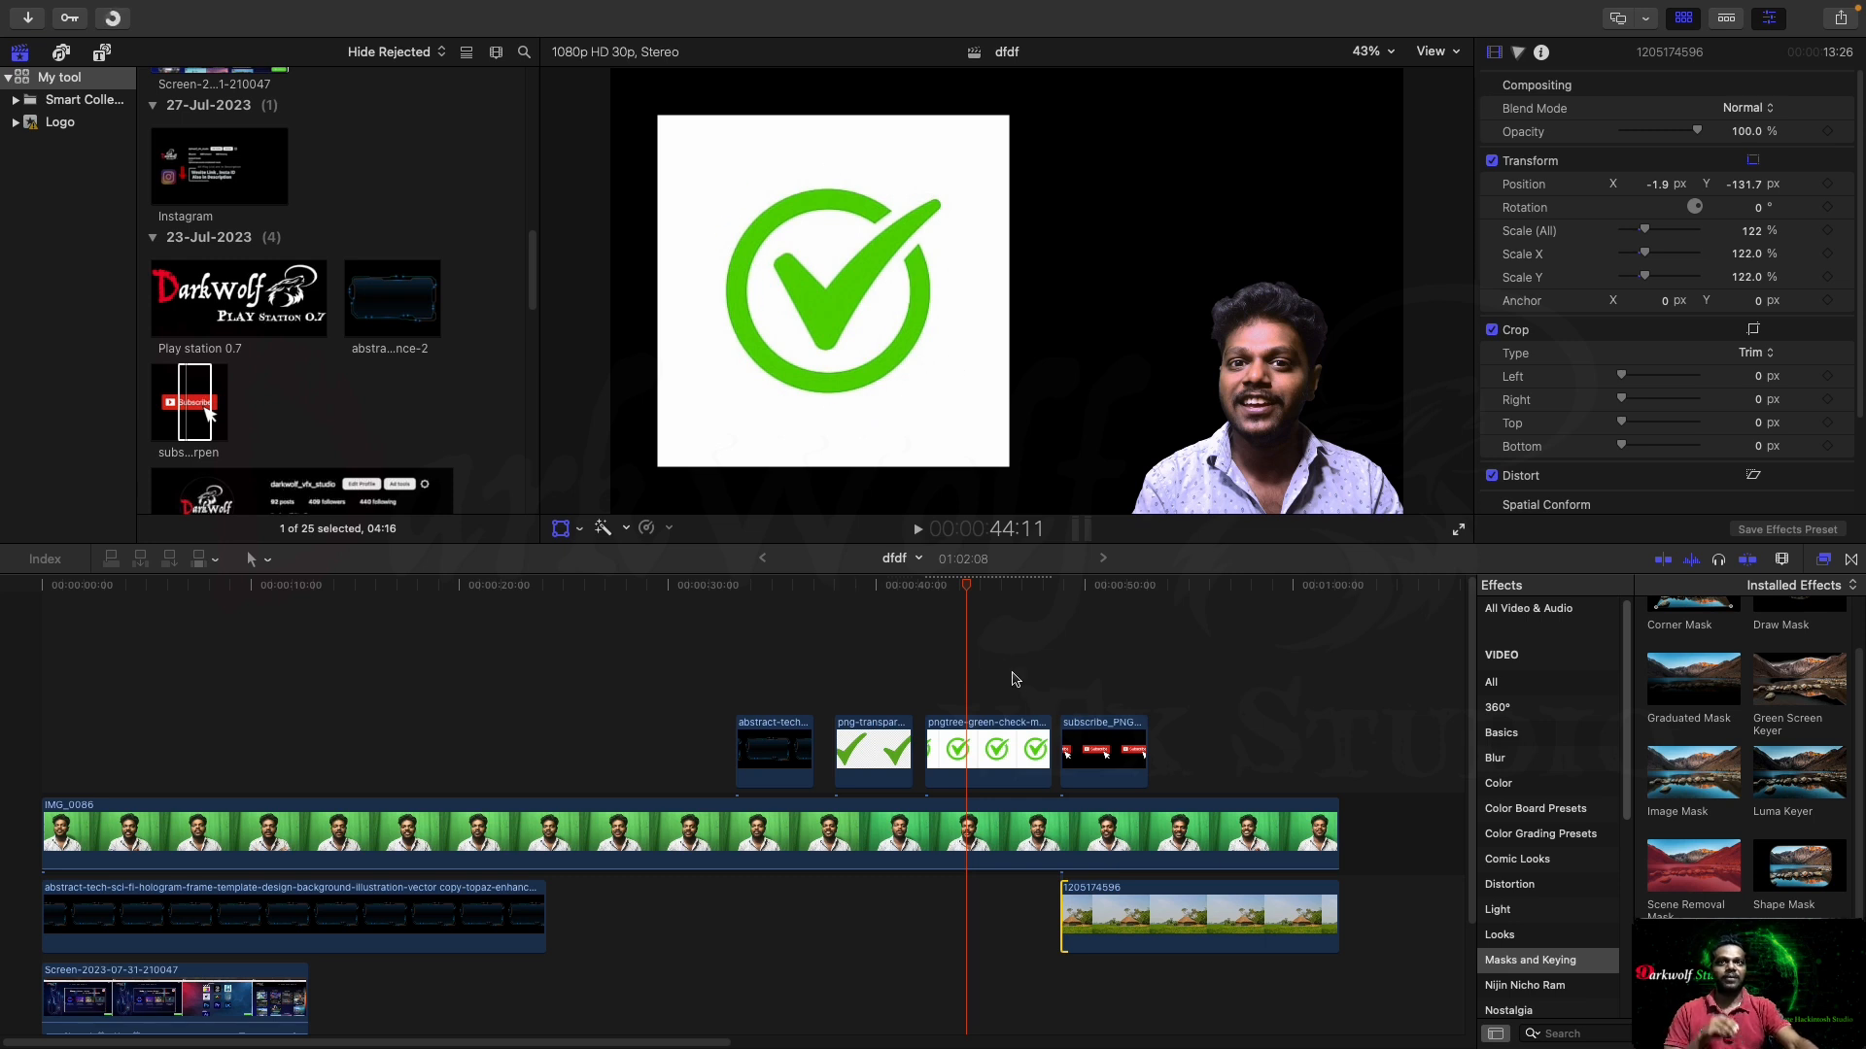
drag(1066, 907, 840, 916)
Try the Multiply and Color Burn blend modes on the circled check mark clip and move it to about X -234 px, Y -180 px
click(972, 750)
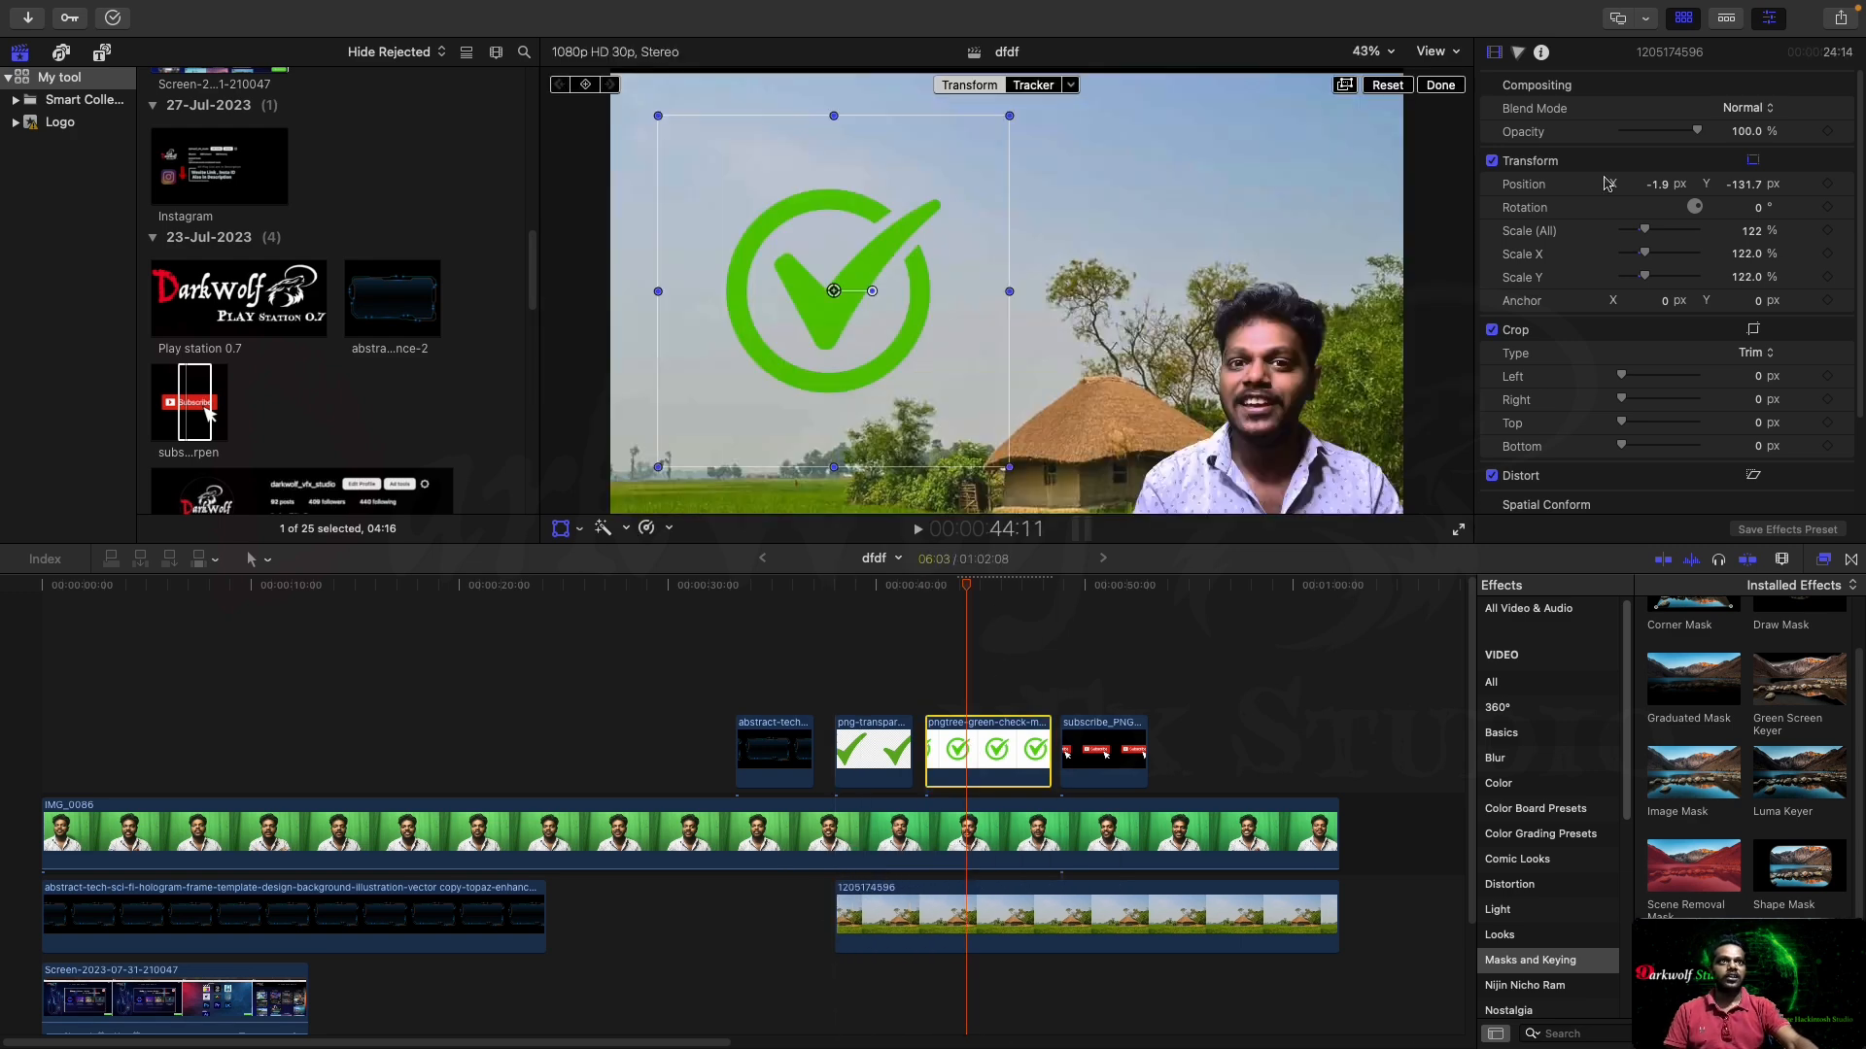
click(1754, 108)
click(1751, 132)
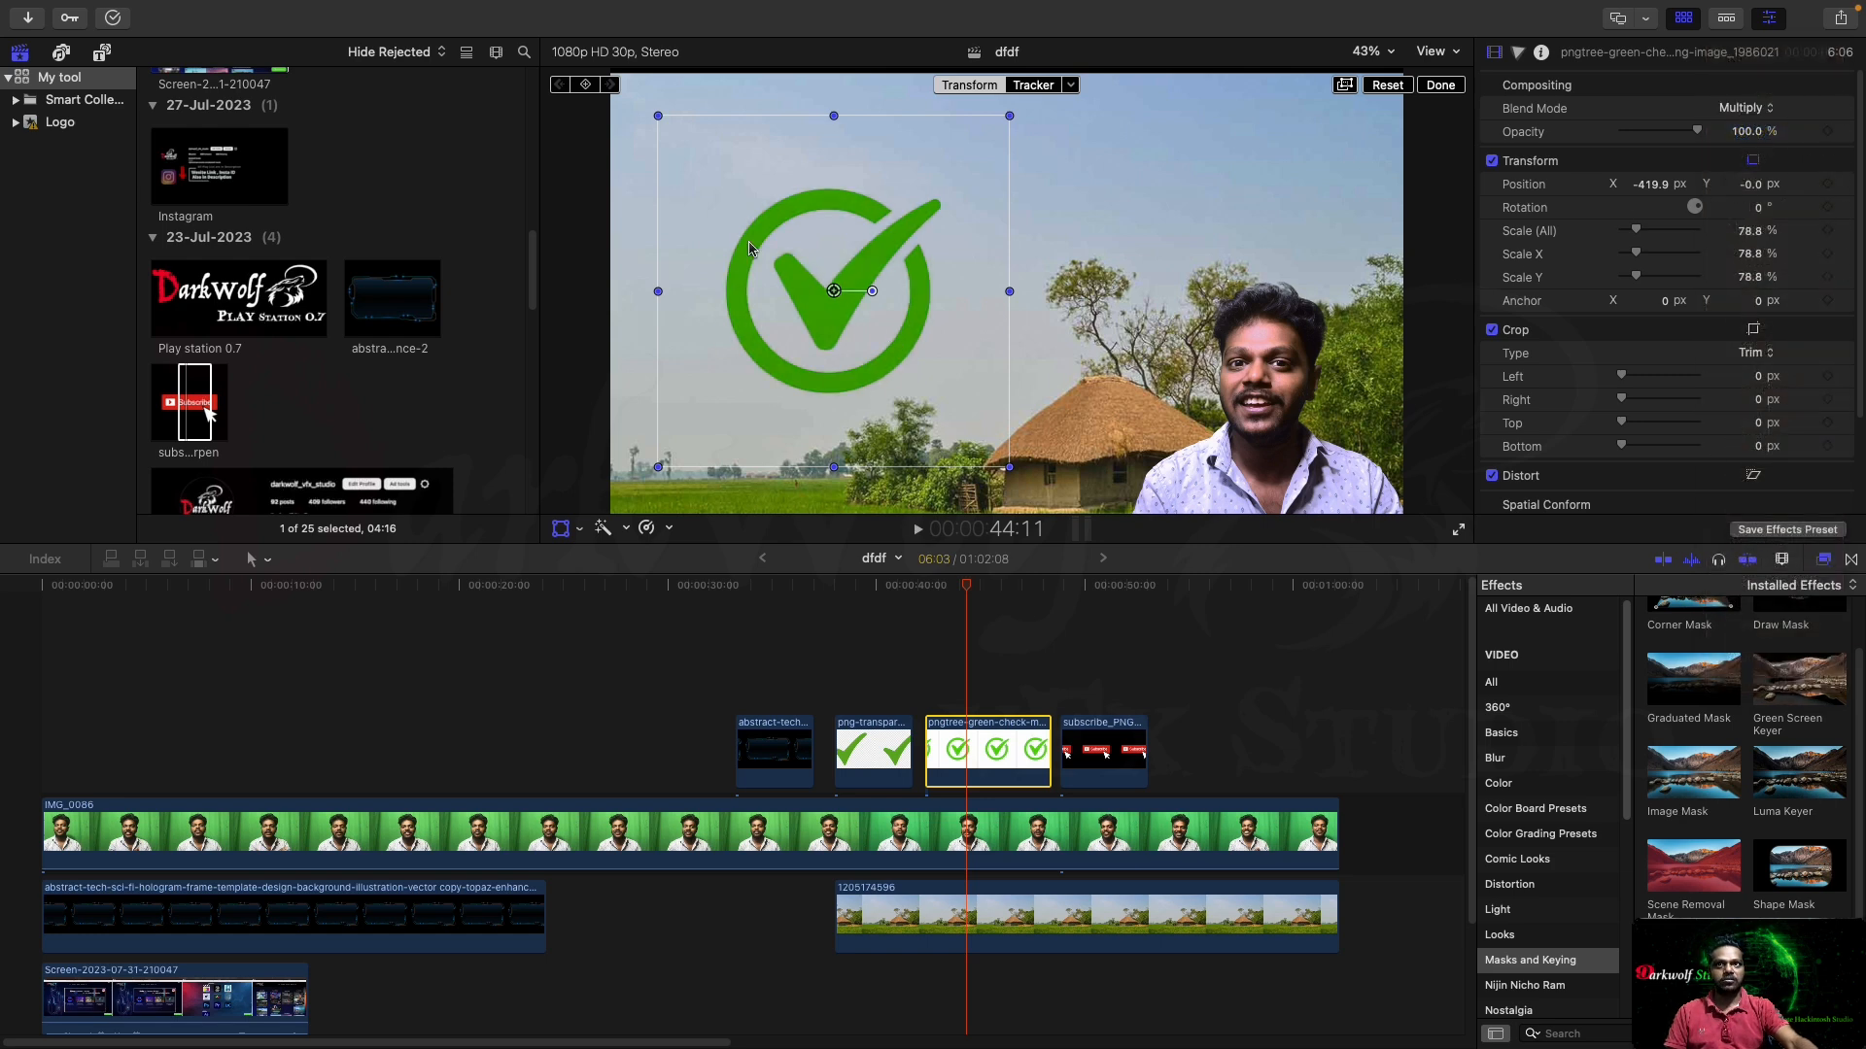
click(1735, 109)
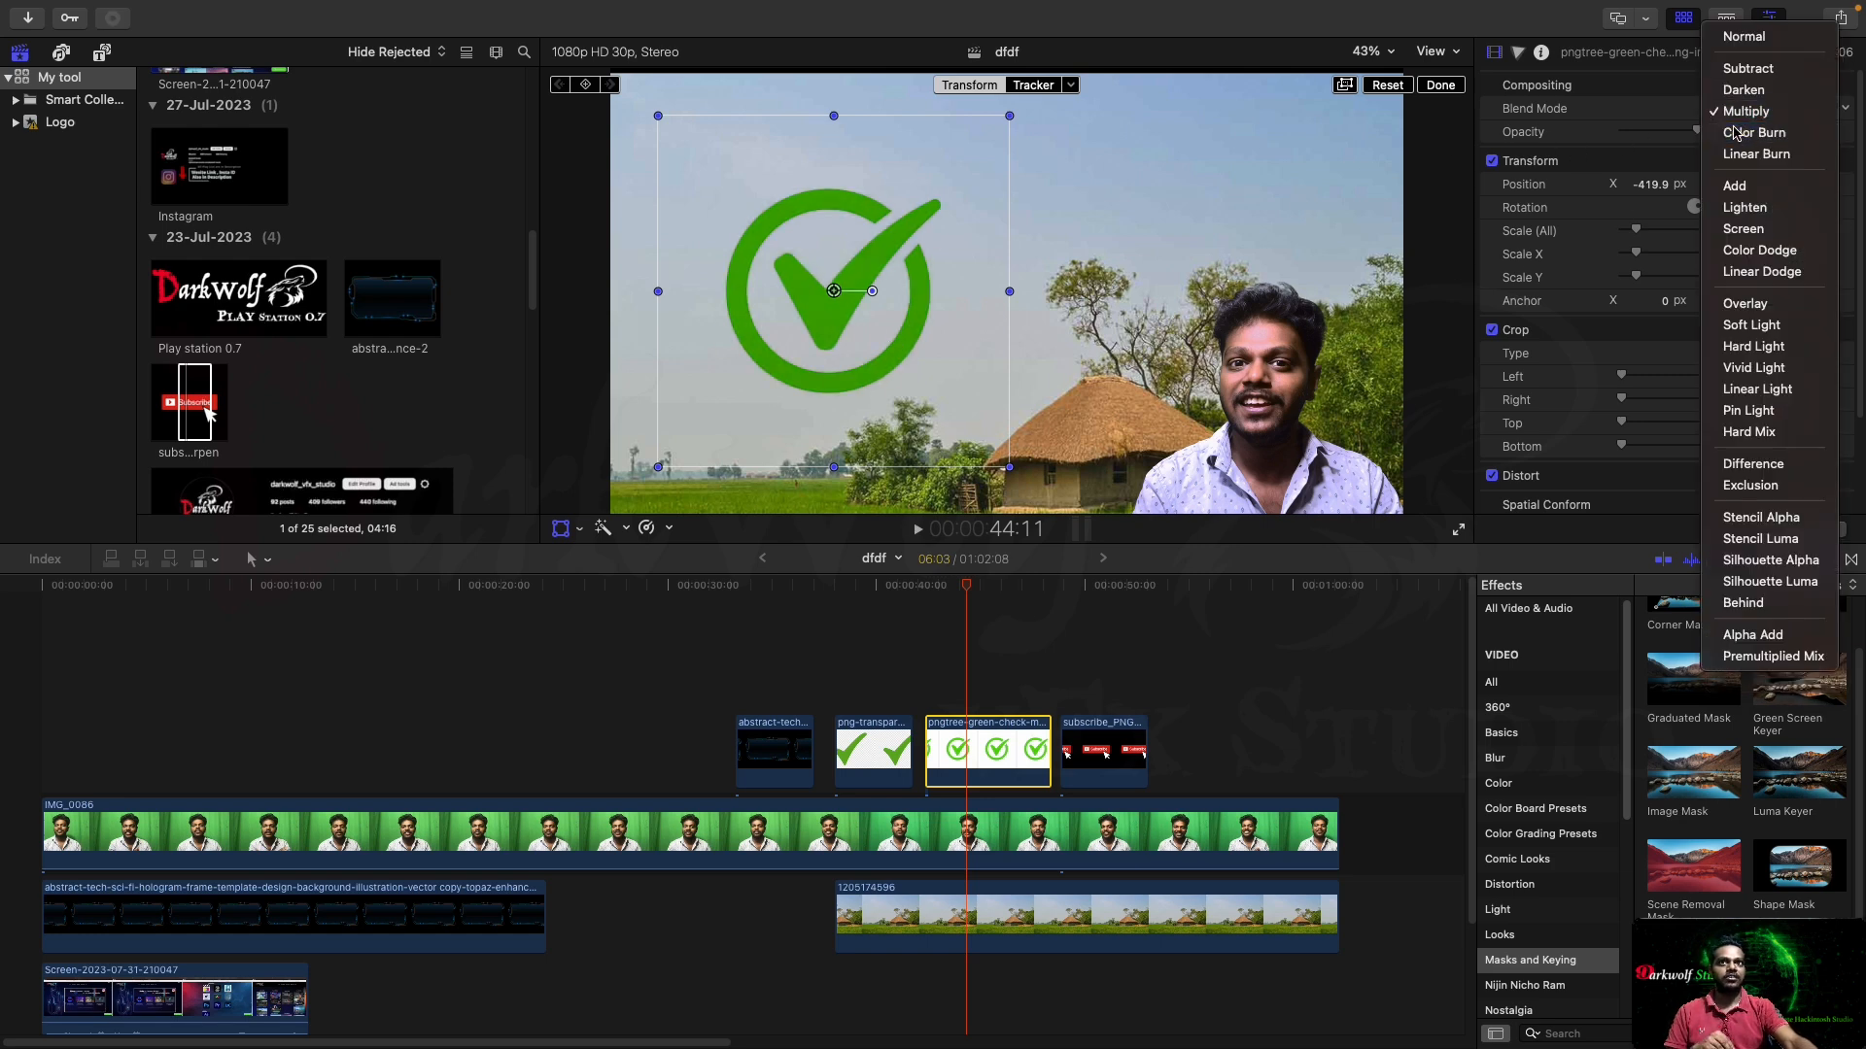
click(1735, 130)
drag(837, 377, 913, 452)
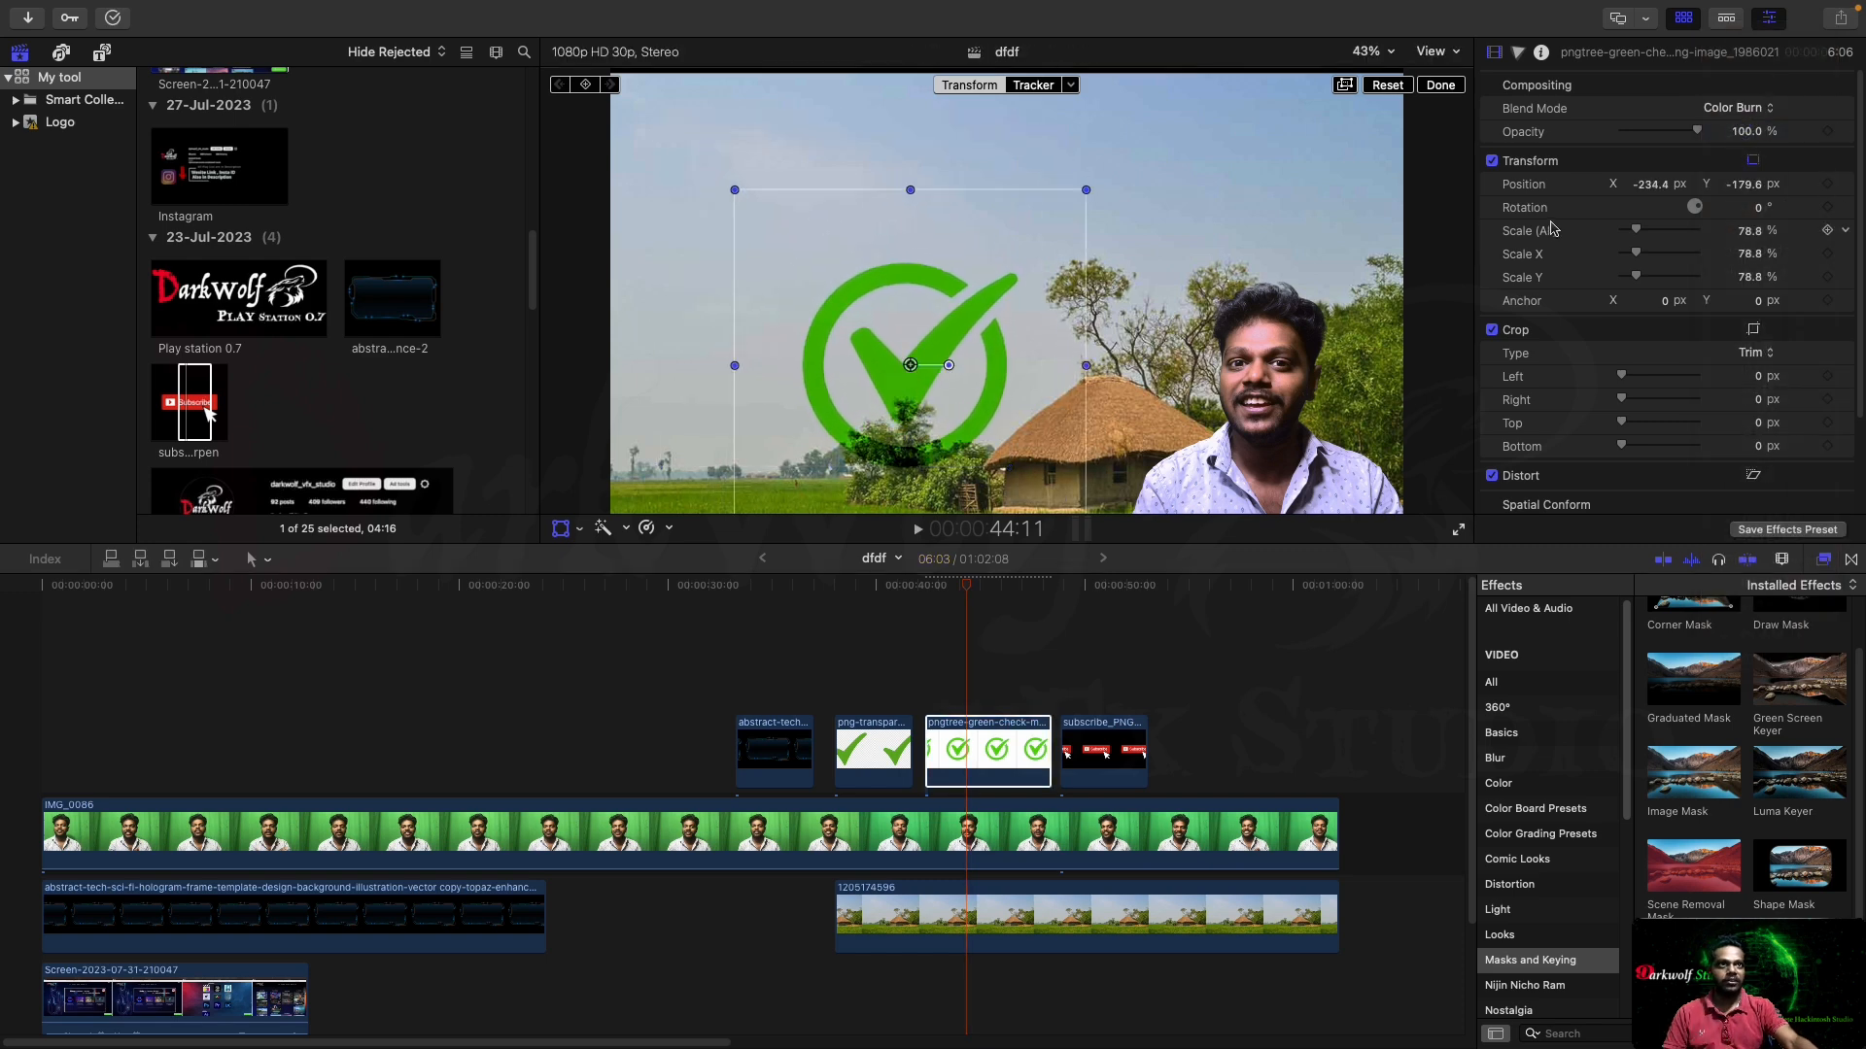
Try Linear Burn on the circled check mark clip before returning it to Darken, and nudge it to about X -231 px, Y -193 px
click(1763, 110)
click(1762, 131)
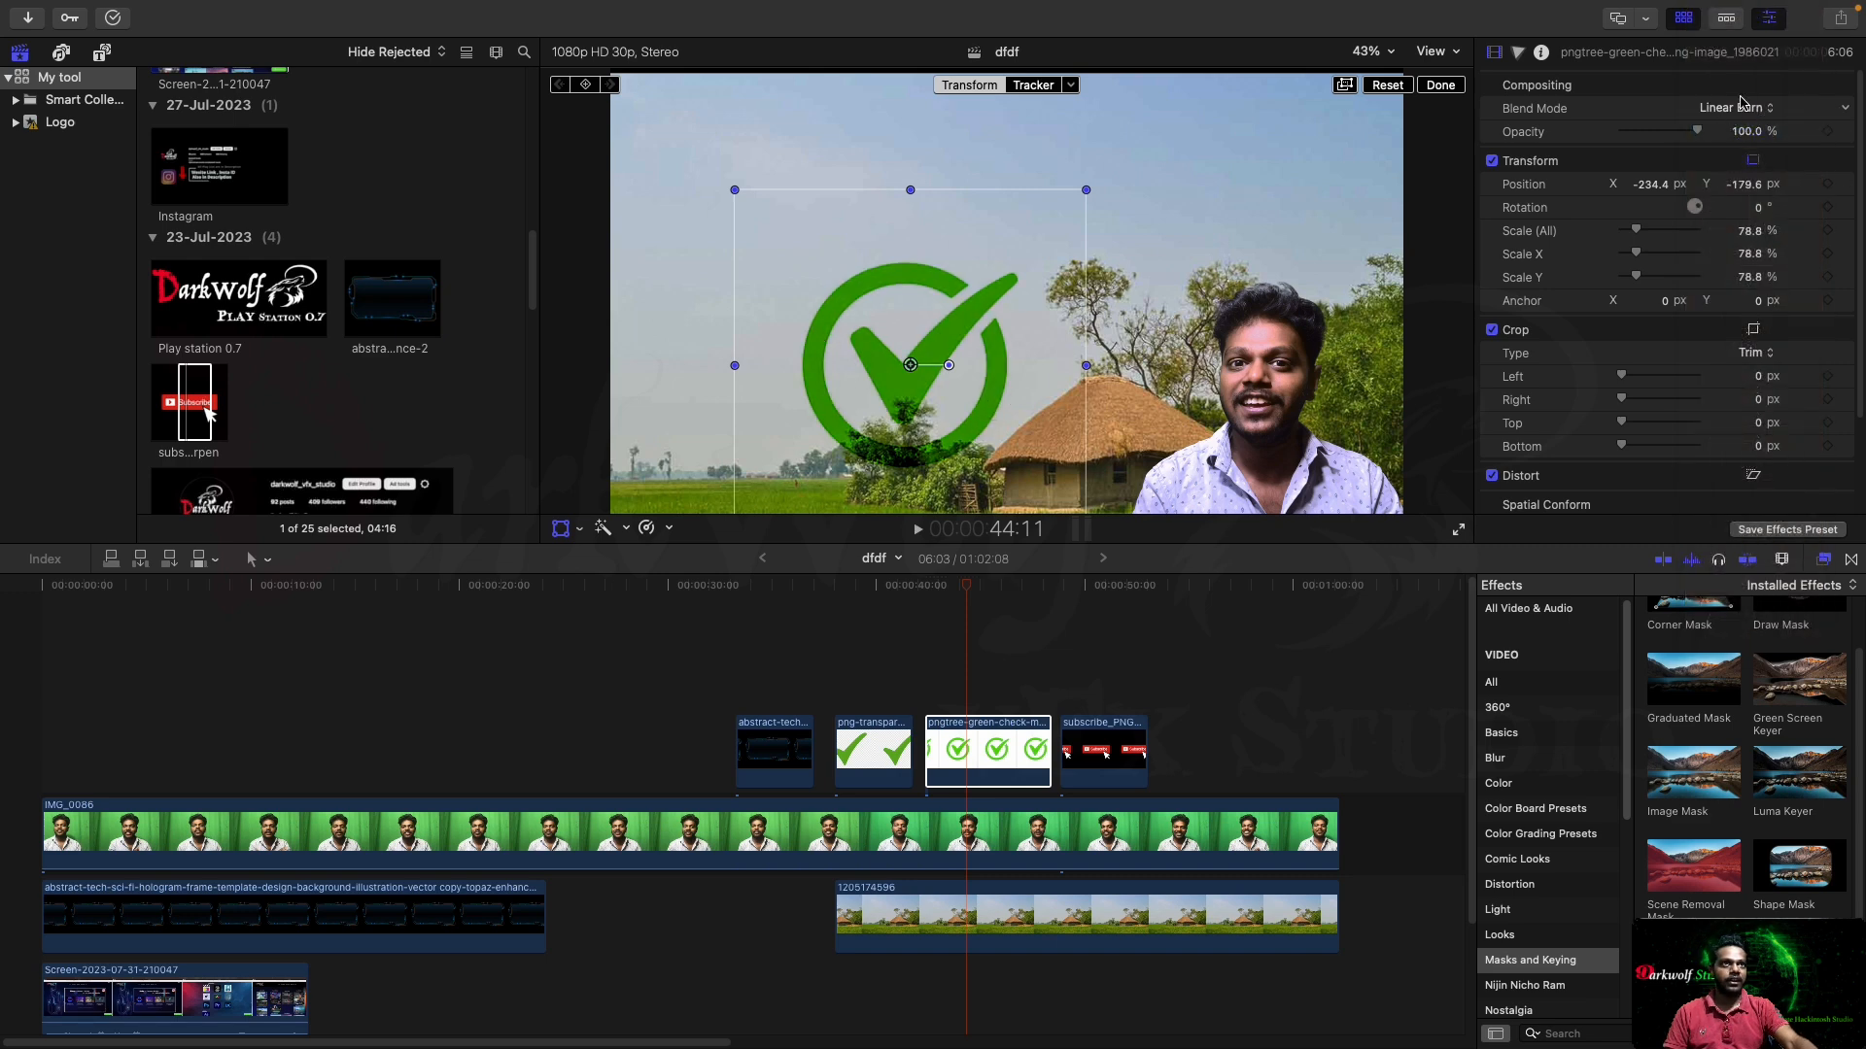
click(1742, 107)
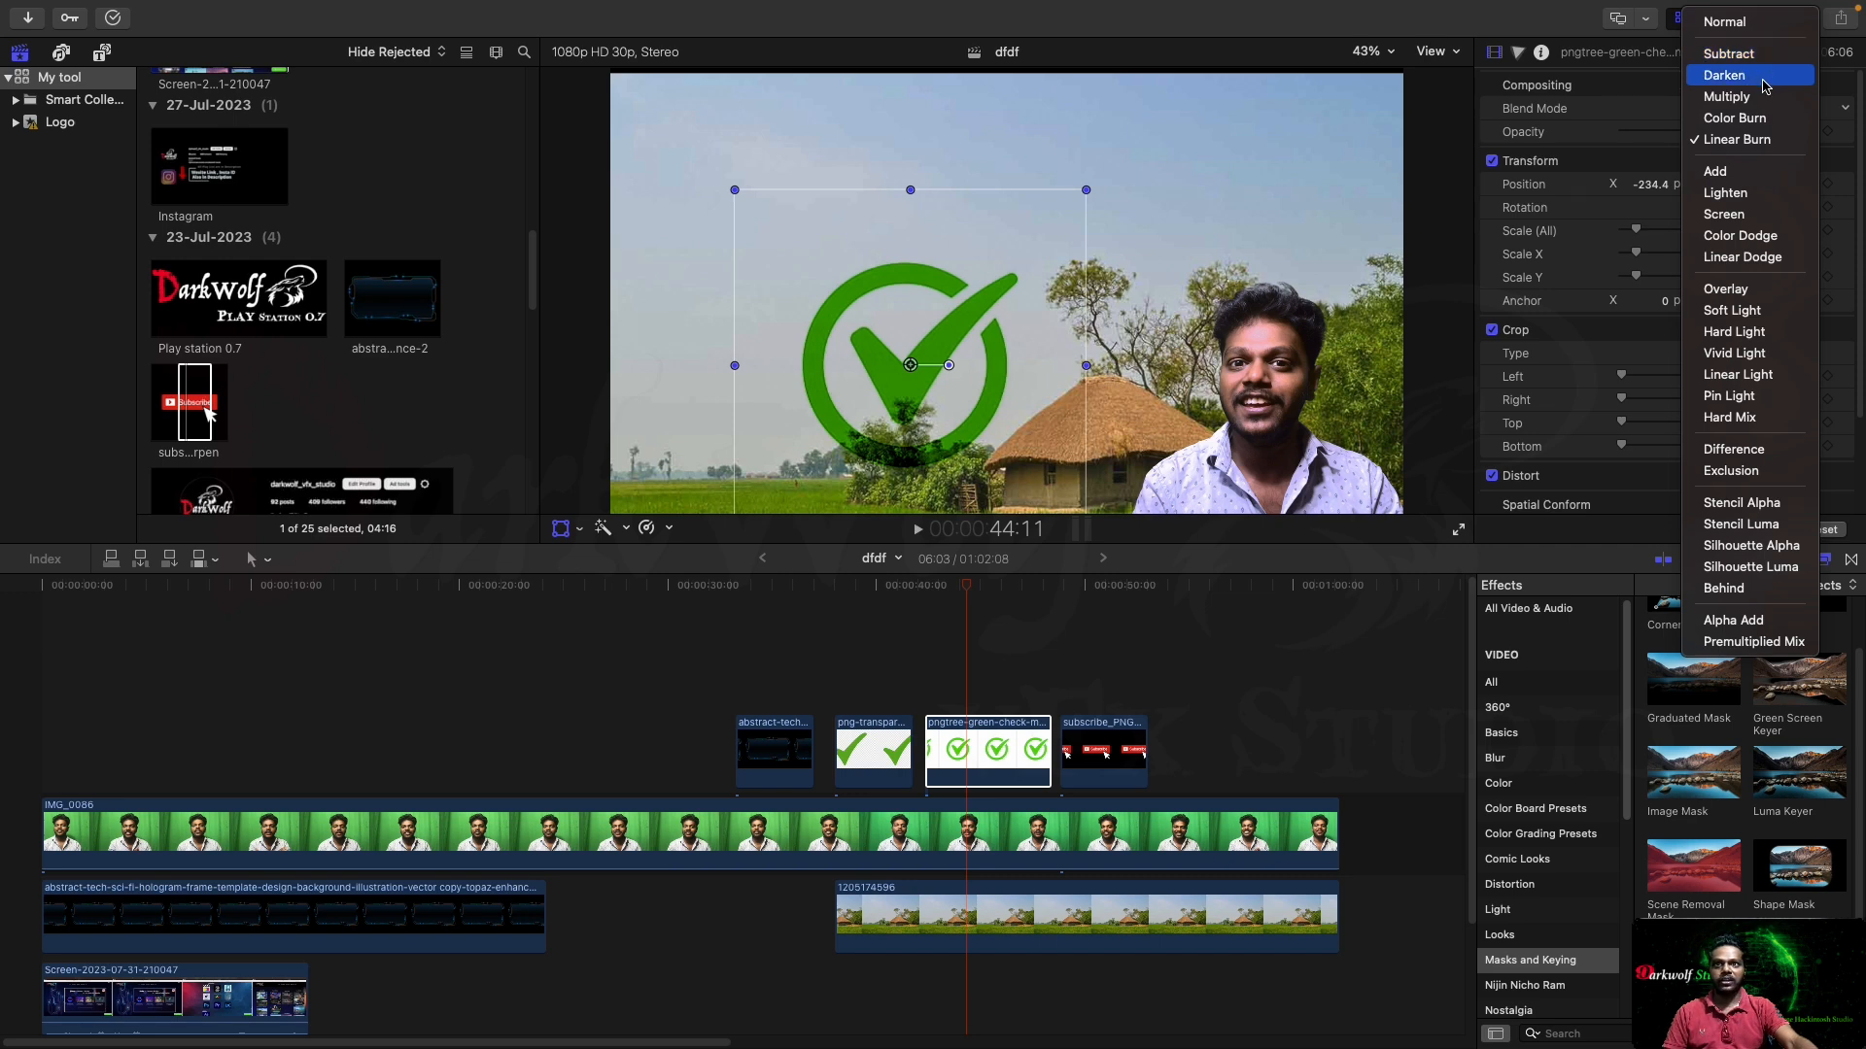
click(1766, 78)
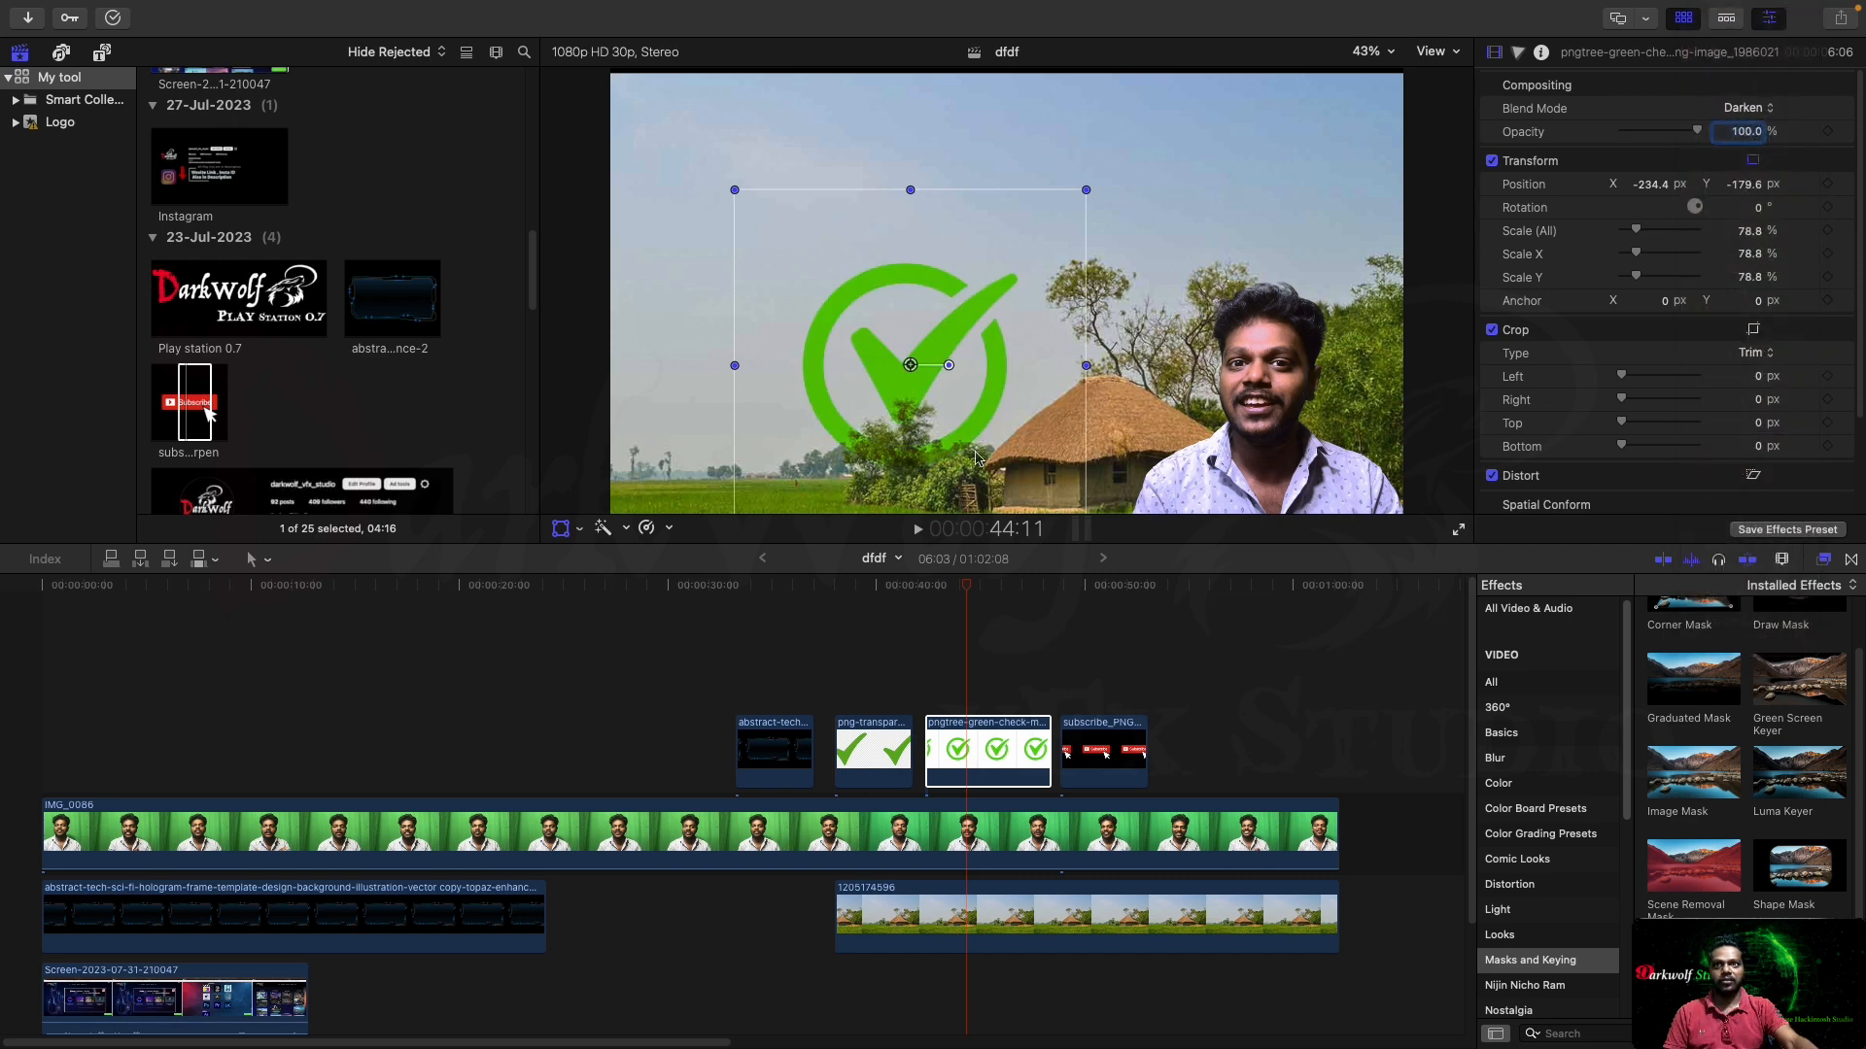
mouse_move(919, 364)
mouse_down()
mouse_move(764, 314)
mouse_move(739, 342)
mouse_move(759, 365)
mouse_move(898, 336)
mouse_move(874, 333)
mouse_move(868, 366)
mouse_move(1066, 283)
mouse_move(1072, 309)
mouse_move(1039, 311)
mouse_move(1351, 291)
mouse_move(1341, 238)
mouse_move(1371, 220)
mouse_move(1356, 170)
mouse_move(1368, 185)
mouse_move(881, 363)
mouse_move(912, 370)
mouse_up()
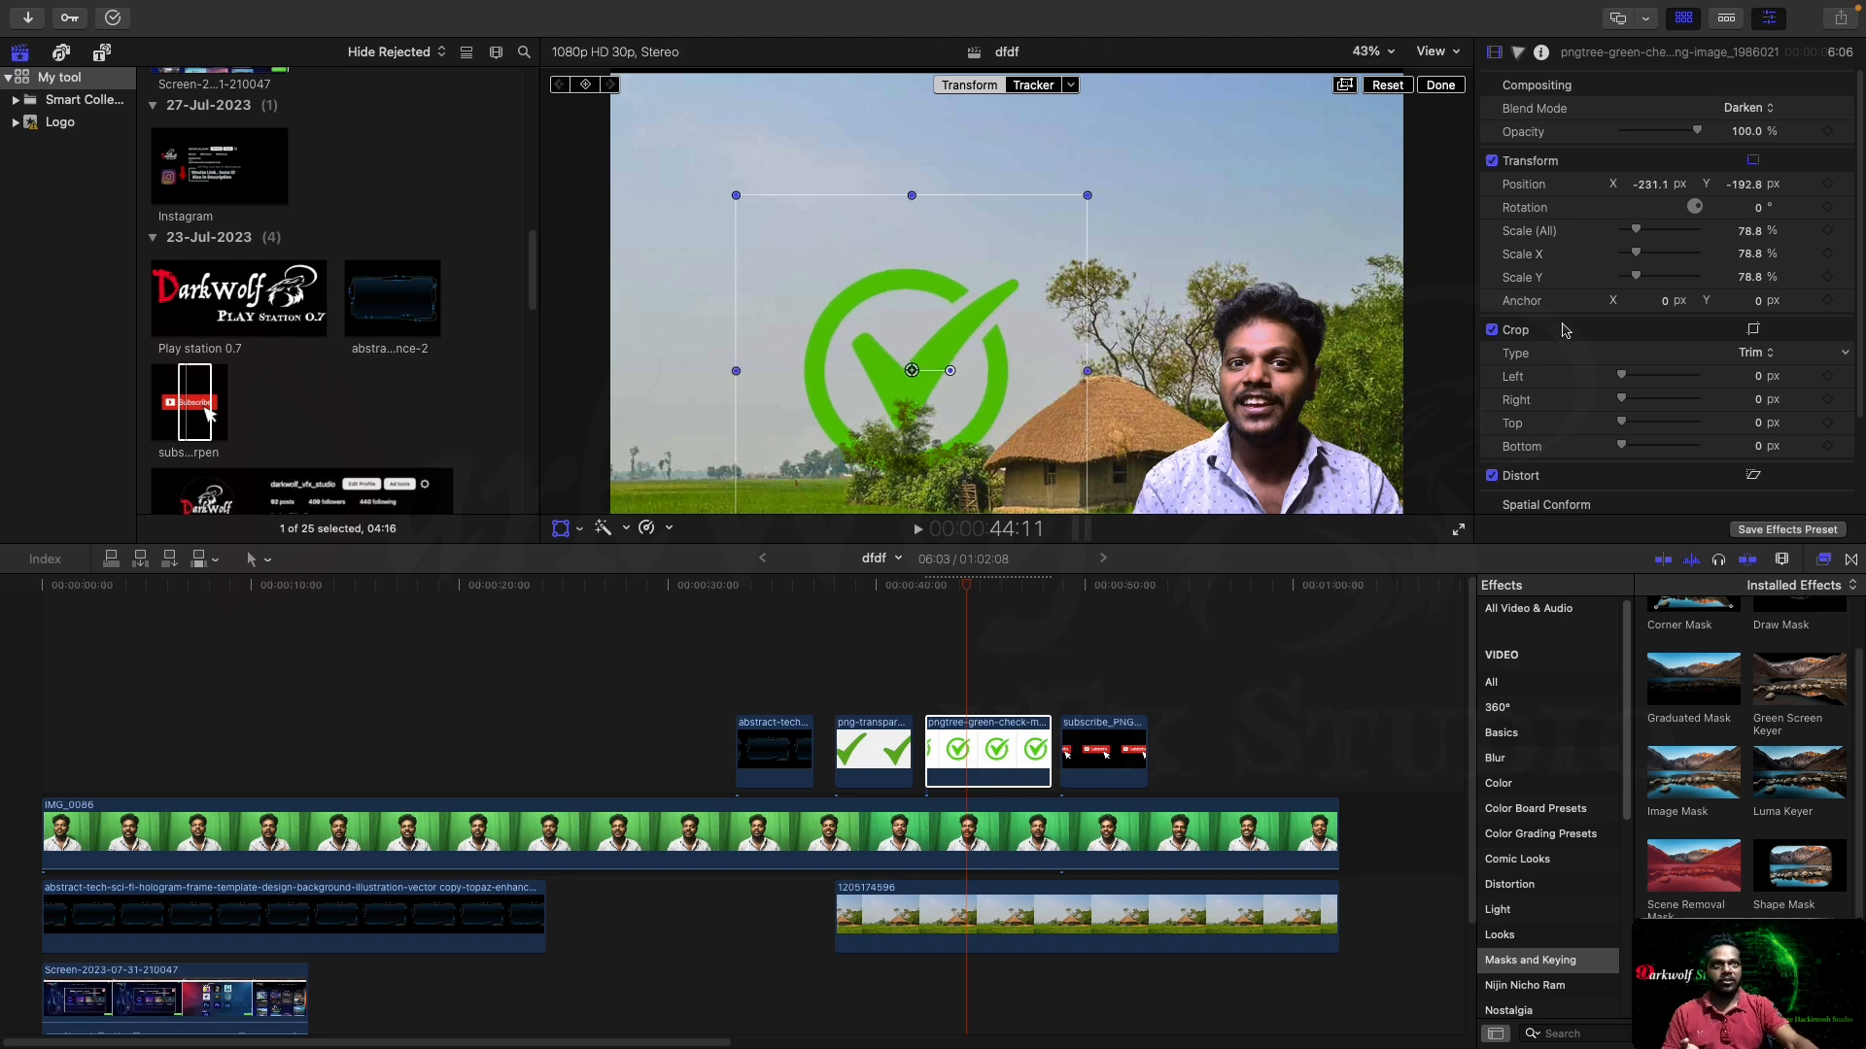
Reset the circled check mark clip's blend mode and key out its white background with a Luma Keyer effect by adjusting the luma range
click(1846, 110)
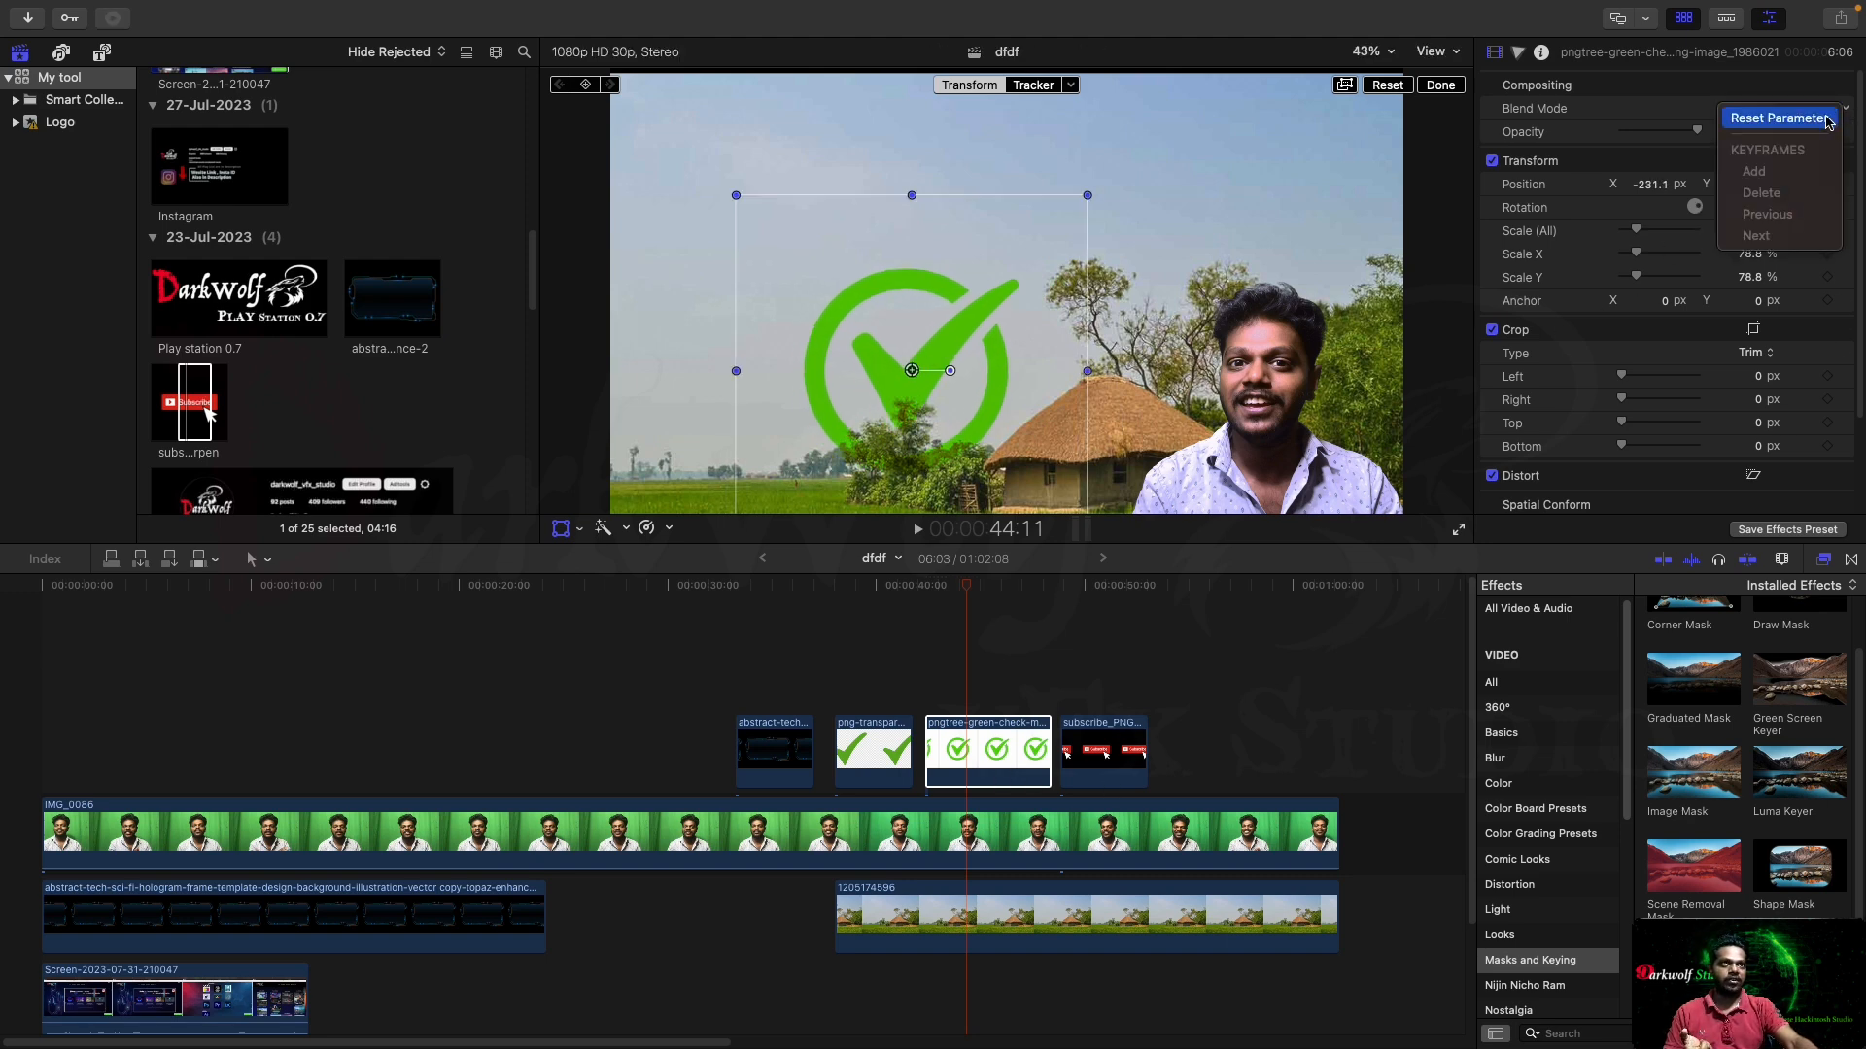
click(1793, 119)
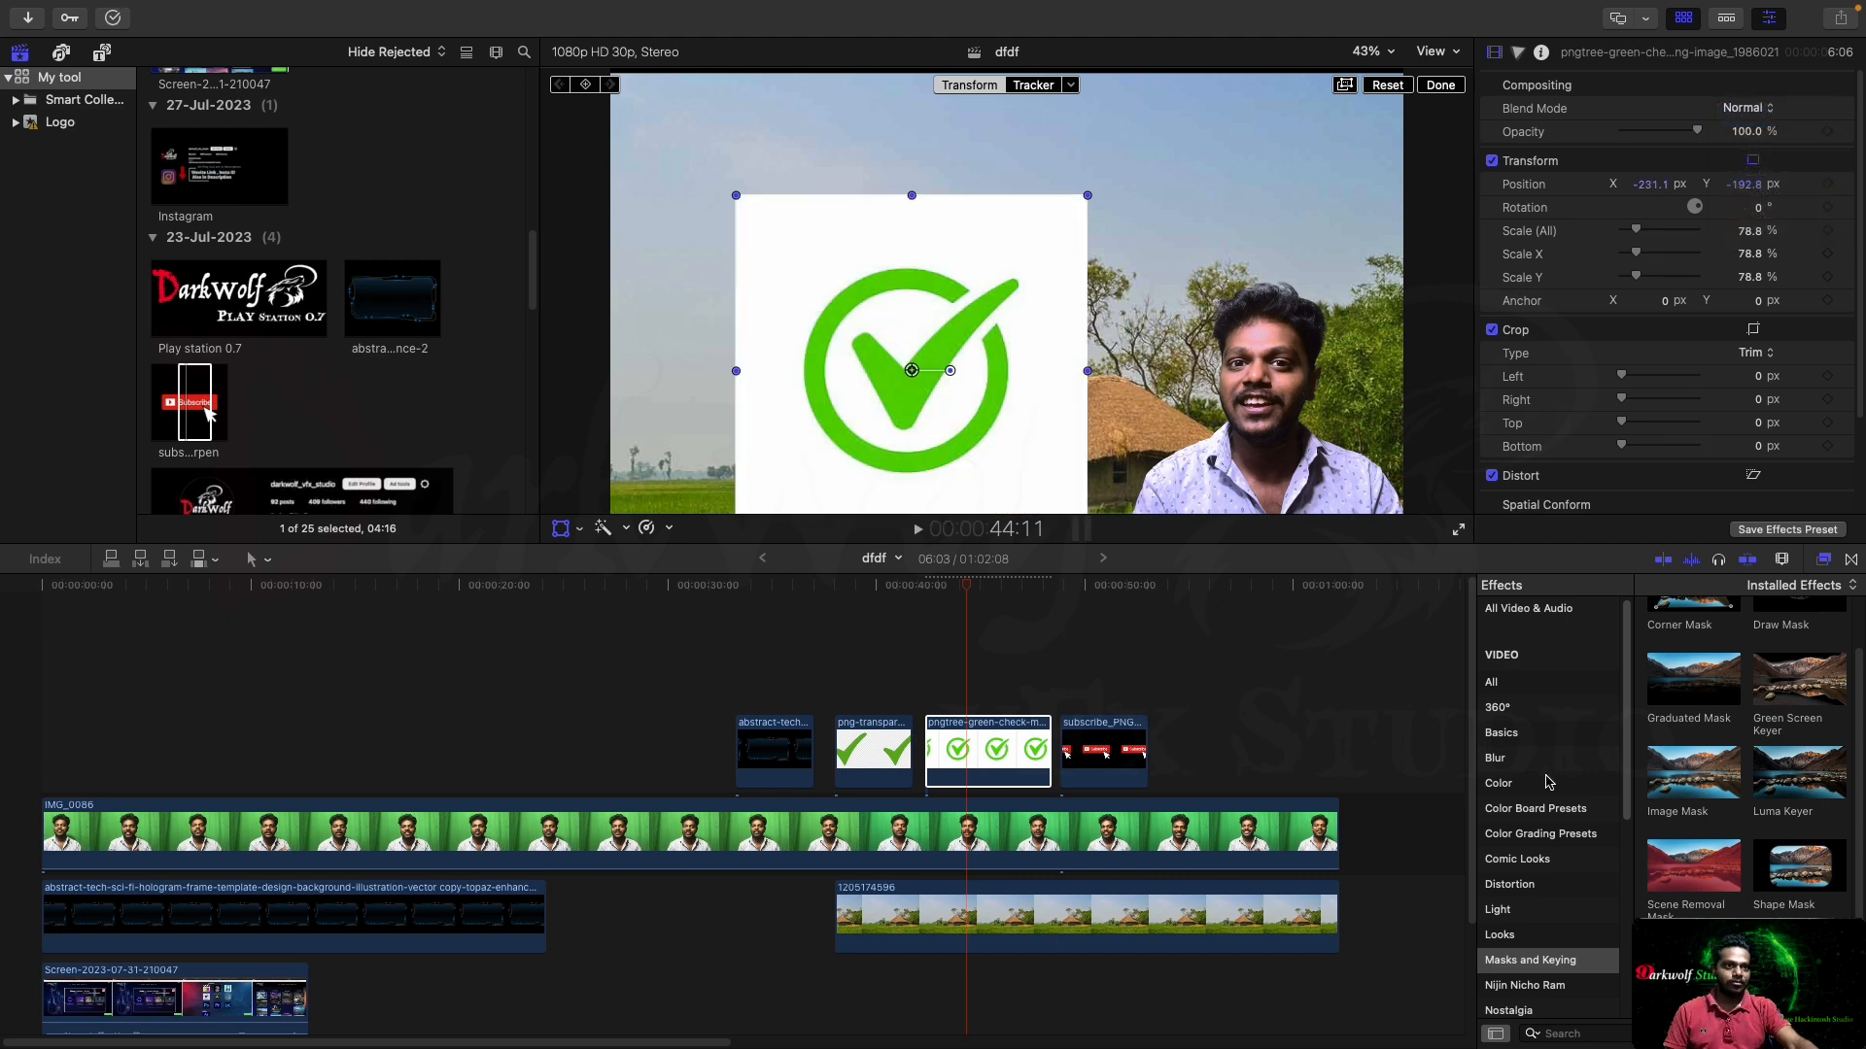
mouse_move(1777, 777)
drag(1776, 777, 957, 770)
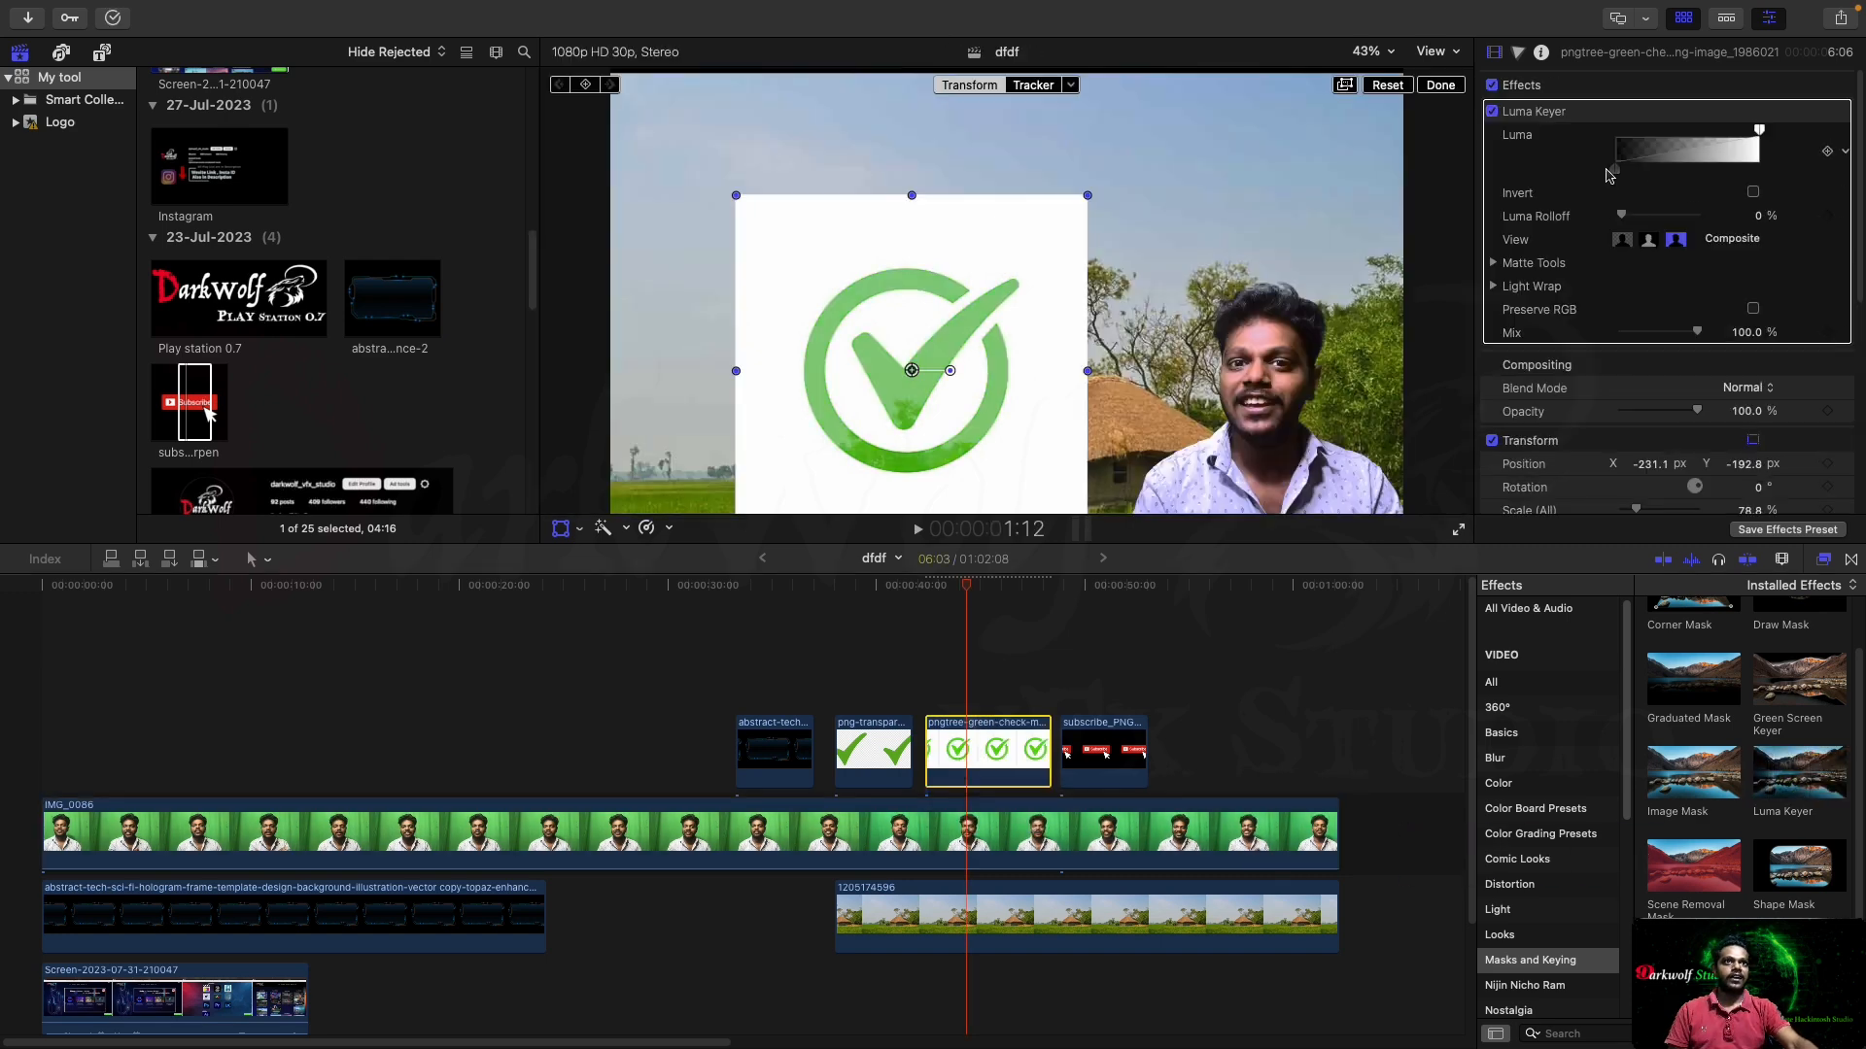
drag(1756, 130, 1649, 148)
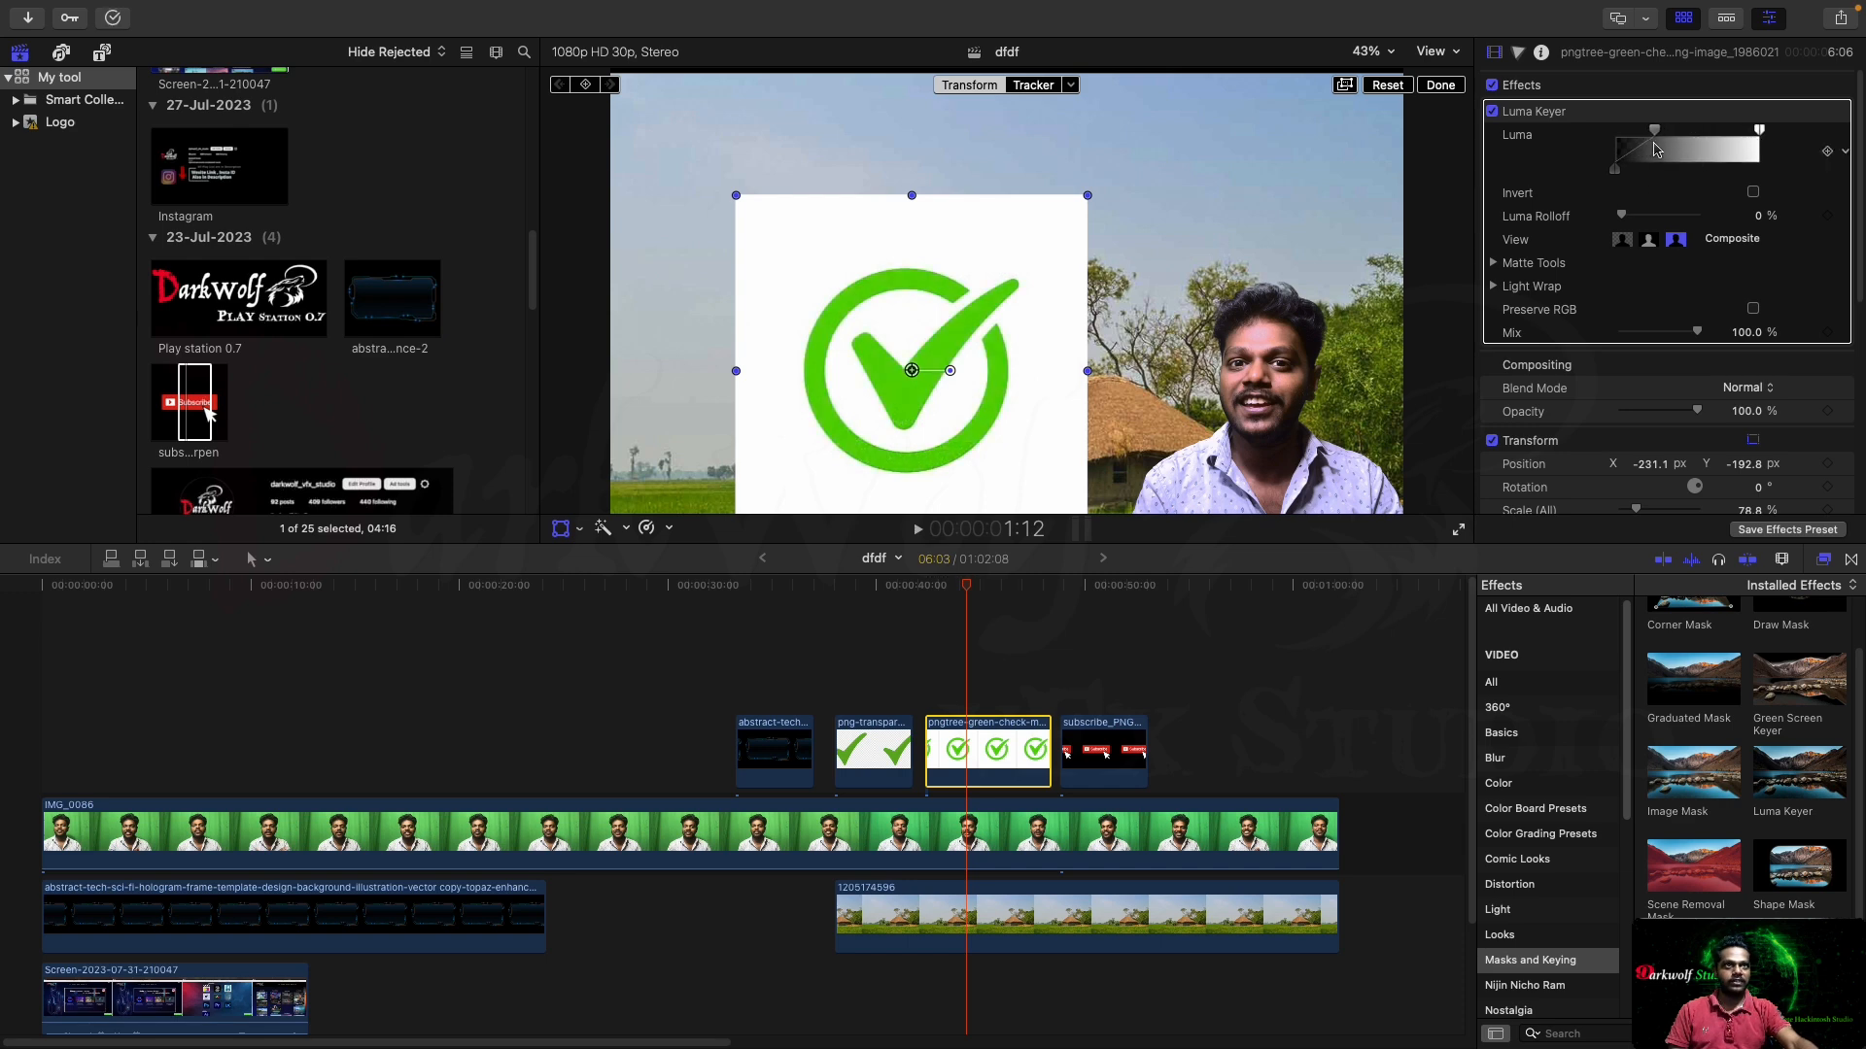
drag(1757, 130, 1734, 179)
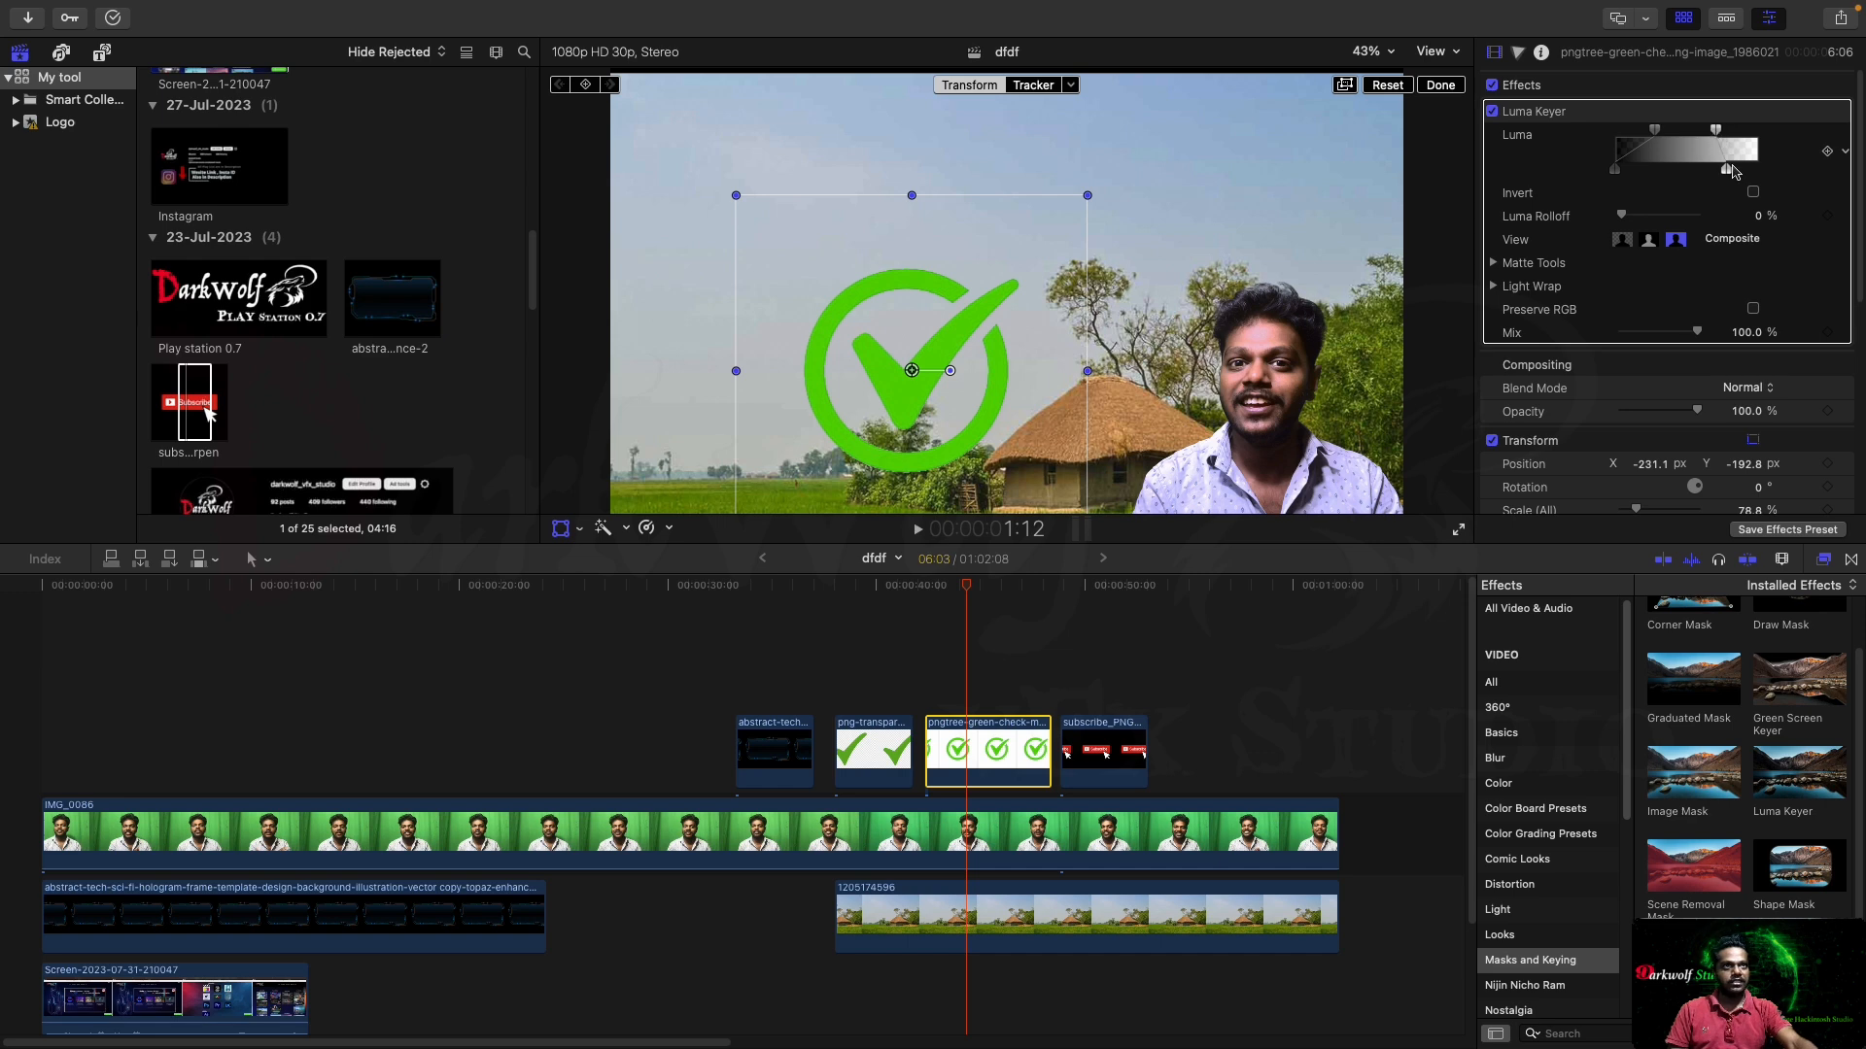
Fine-tune the white end of the circled check mark's luma range and reposition the clip to about X -313 px, Y -120 px
mouse_move(914, 379)
mouse_down()
mouse_move(837, 321)
mouse_move(886, 321)
mouse_move(903, 378)
mouse_up()
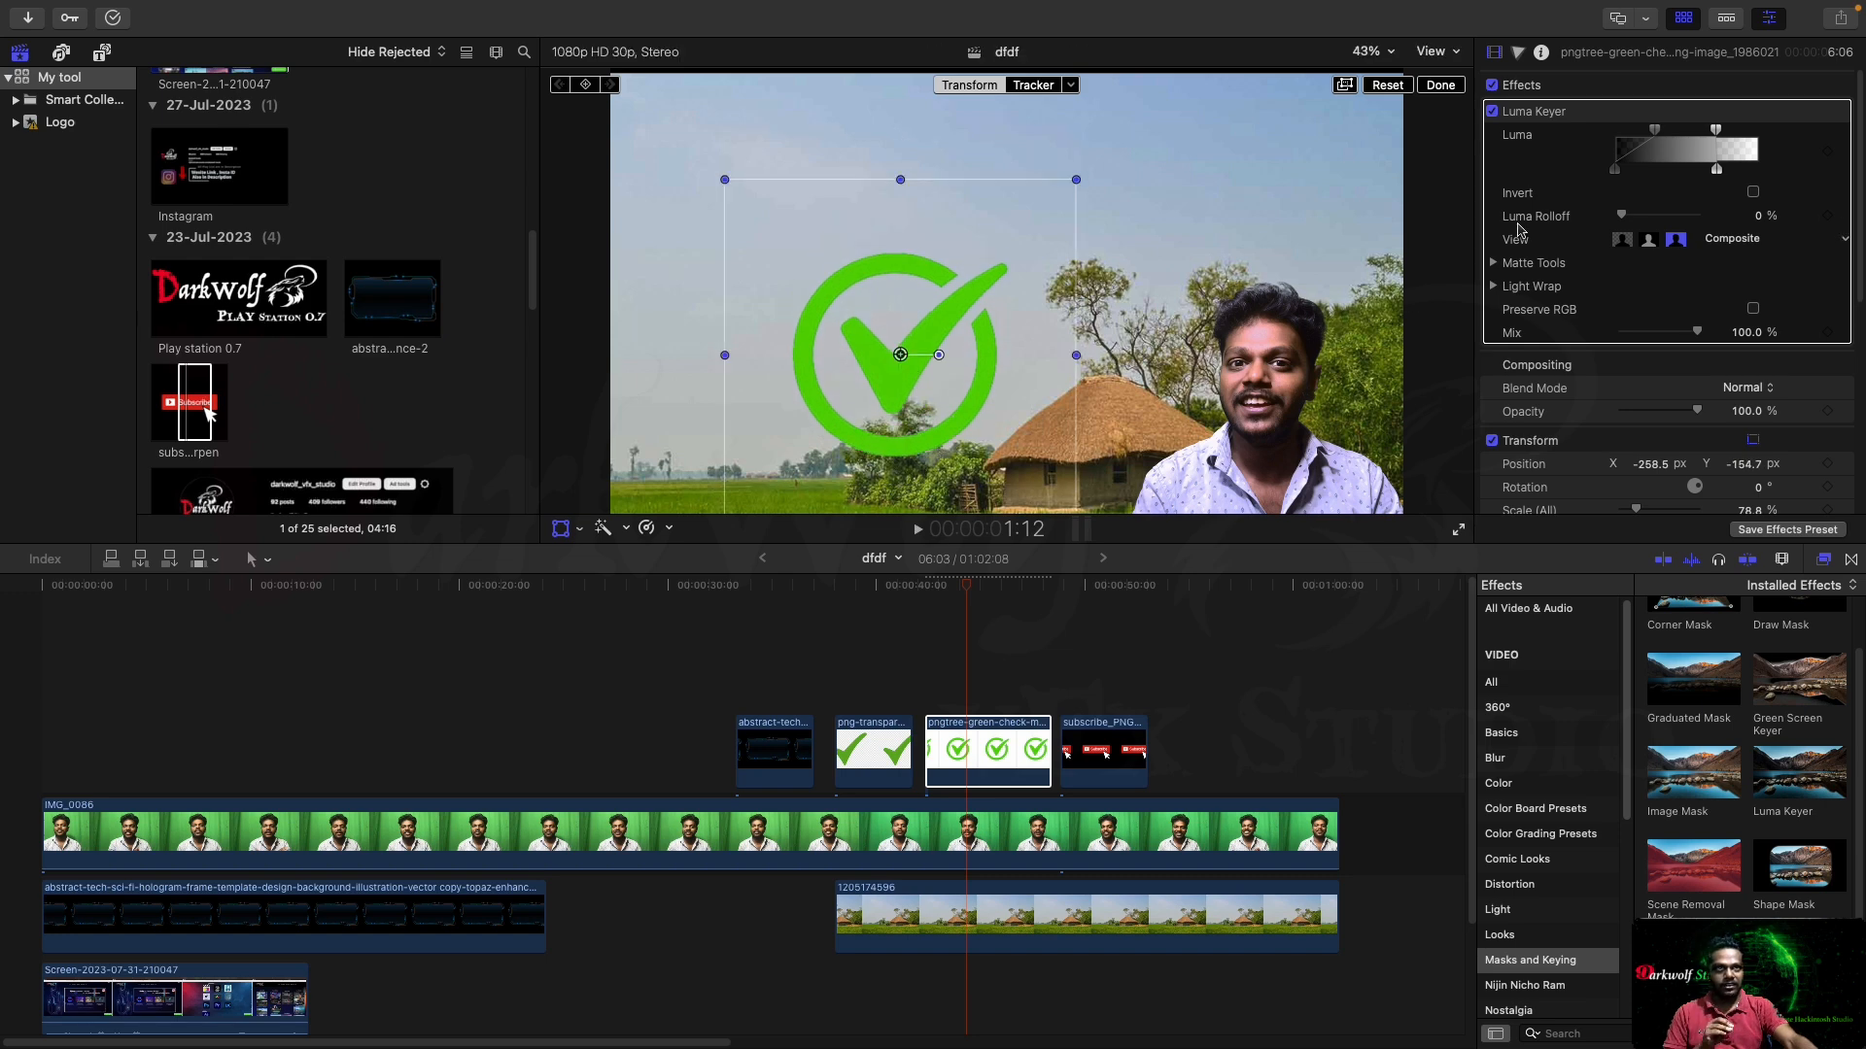
drag(1715, 130, 1702, 135)
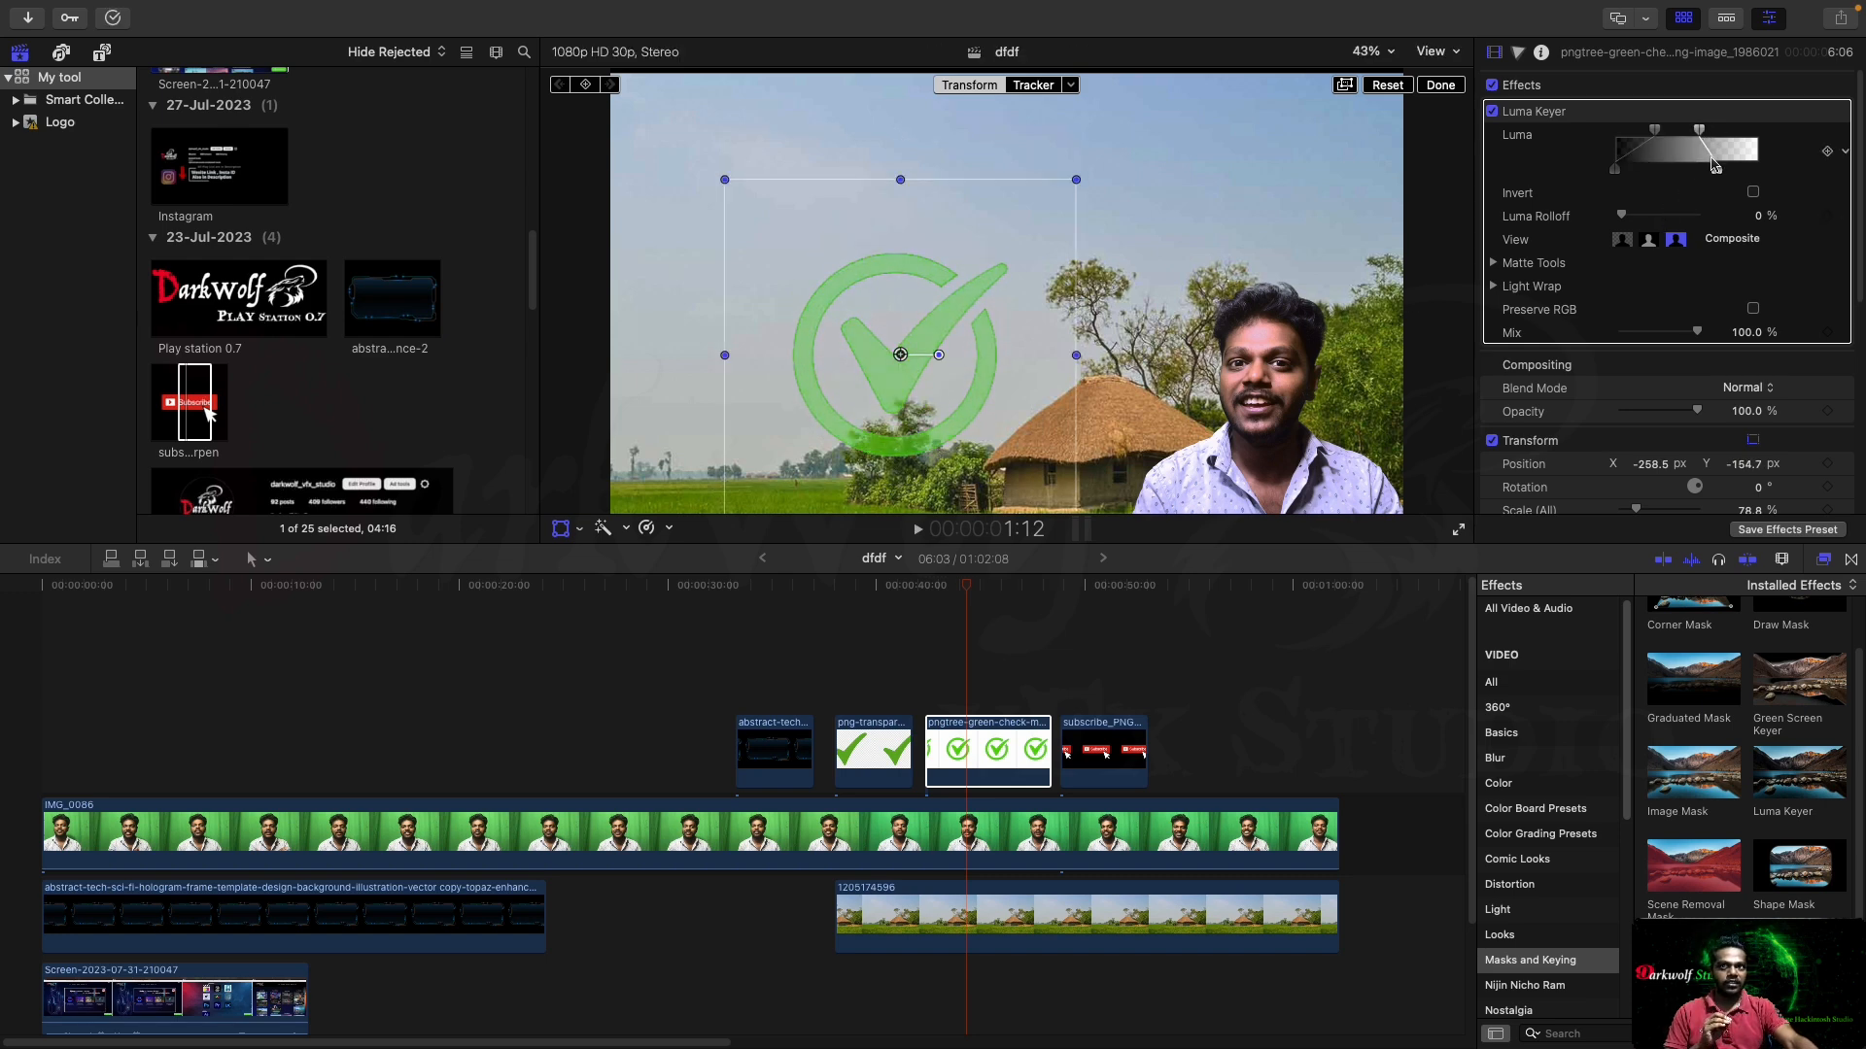
drag(910, 379, 912, 380)
drag(1698, 129, 1724, 130)
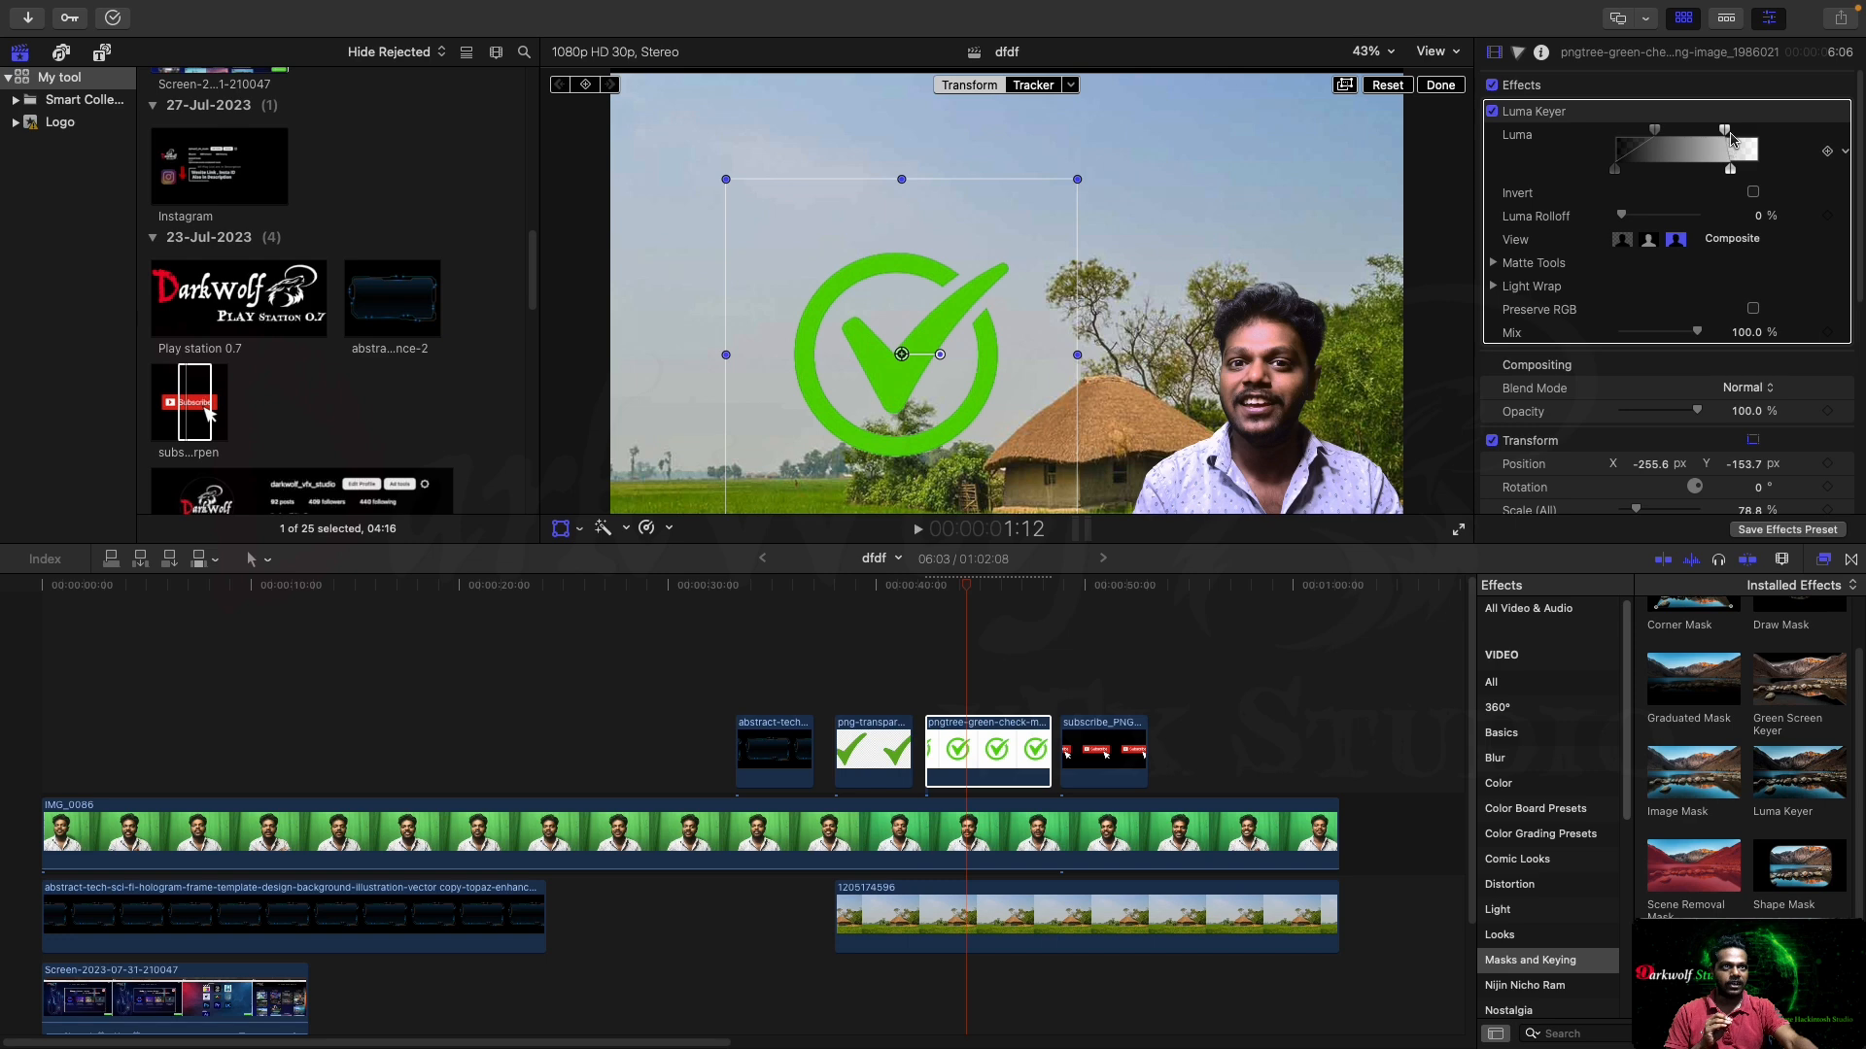
mouse_move(902, 354)
mouse_down()
mouse_move(884, 313)
mouse_move(1229, 190)
mouse_move(820, 208)
mouse_move(839, 255)
mouse_move(826, 311)
mouse_move(908, 300)
mouse_move(877, 341)
mouse_up()
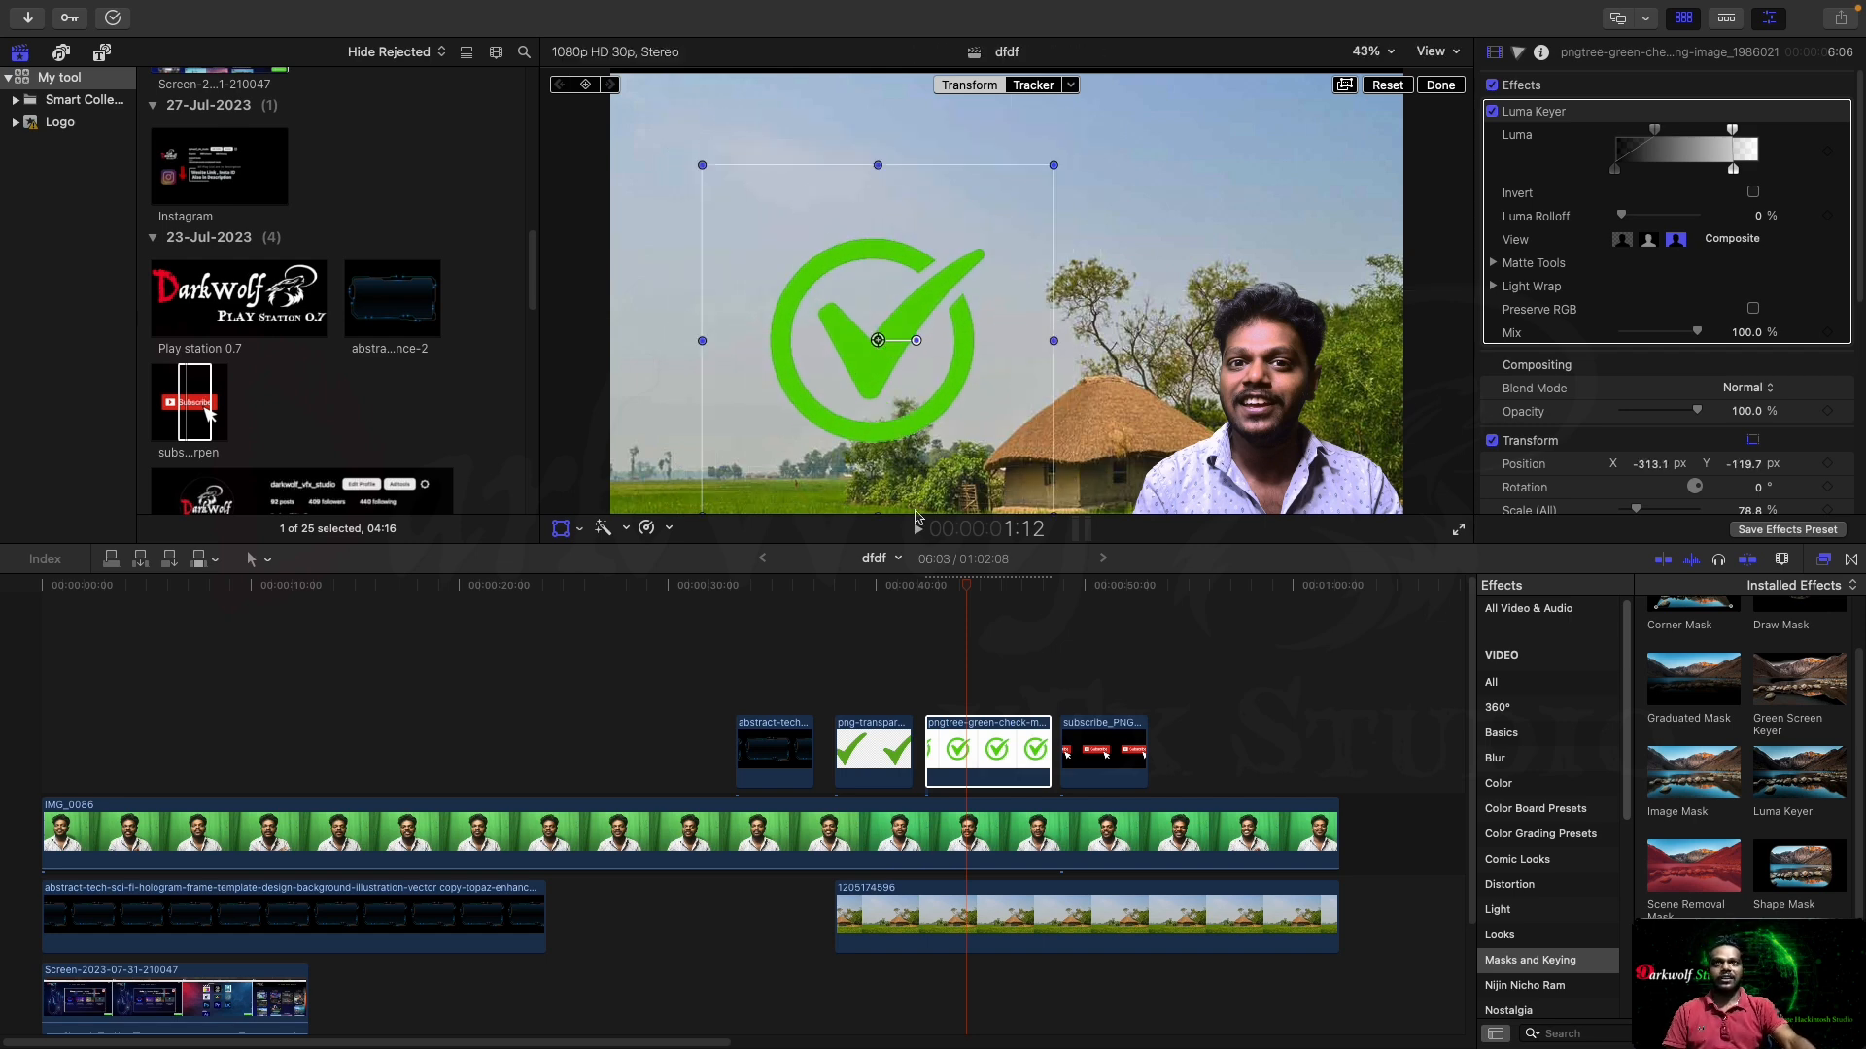
Set the checkered-background tick clip's blend mode to Darken and move it to about X -217 px, Y 93 px
click(861, 587)
click(882, 750)
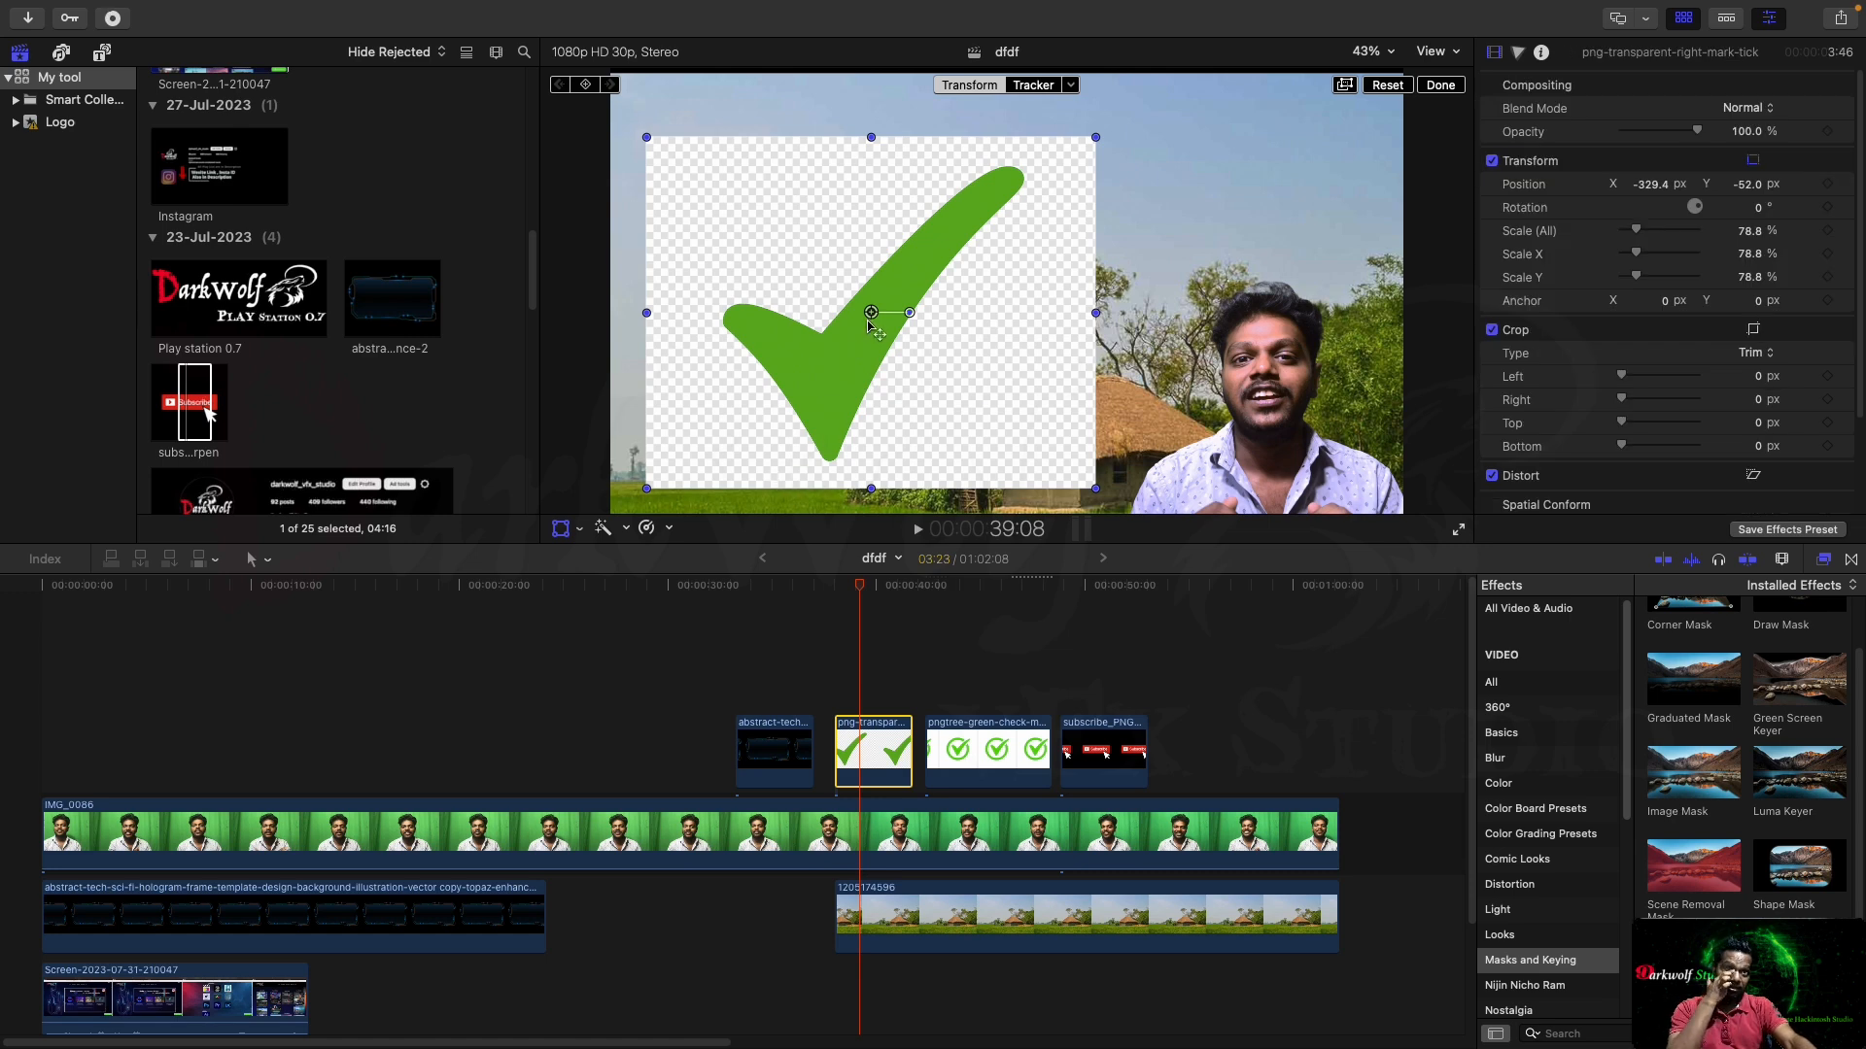
click(1755, 110)
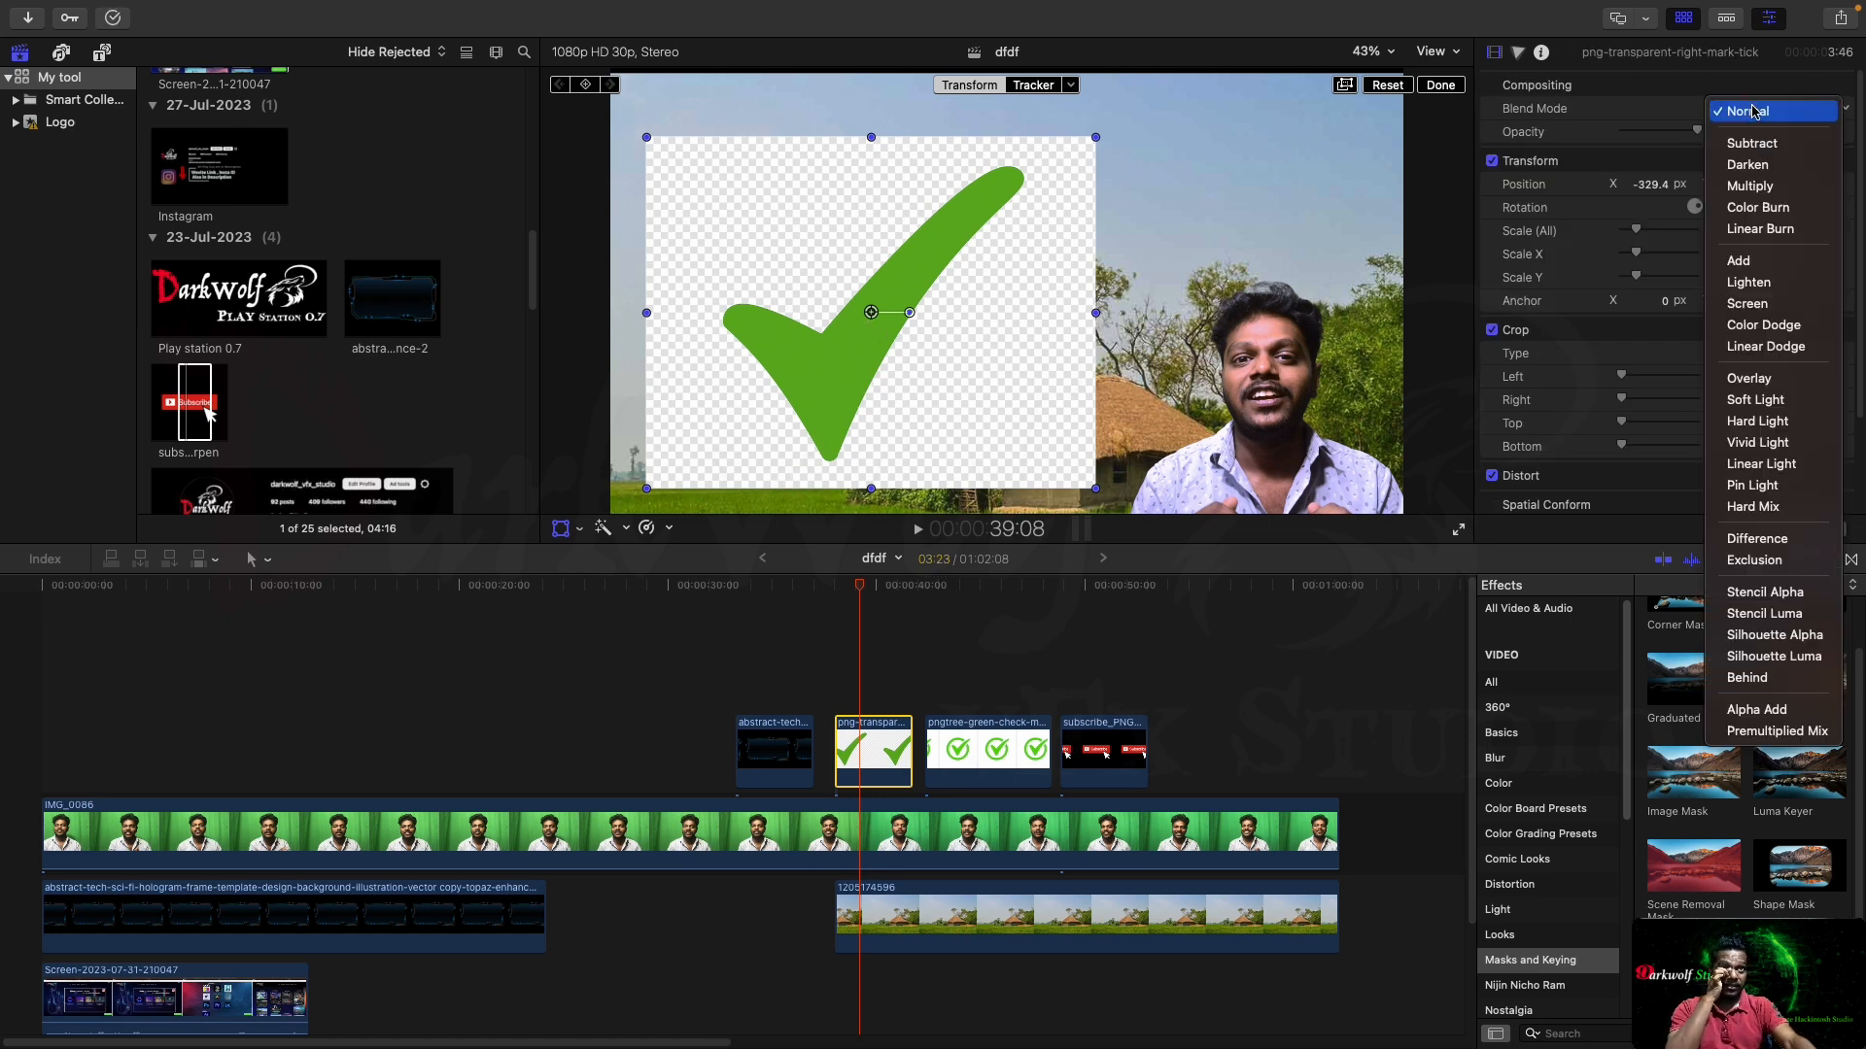
click(1774, 165)
drag(861, 337, 910, 277)
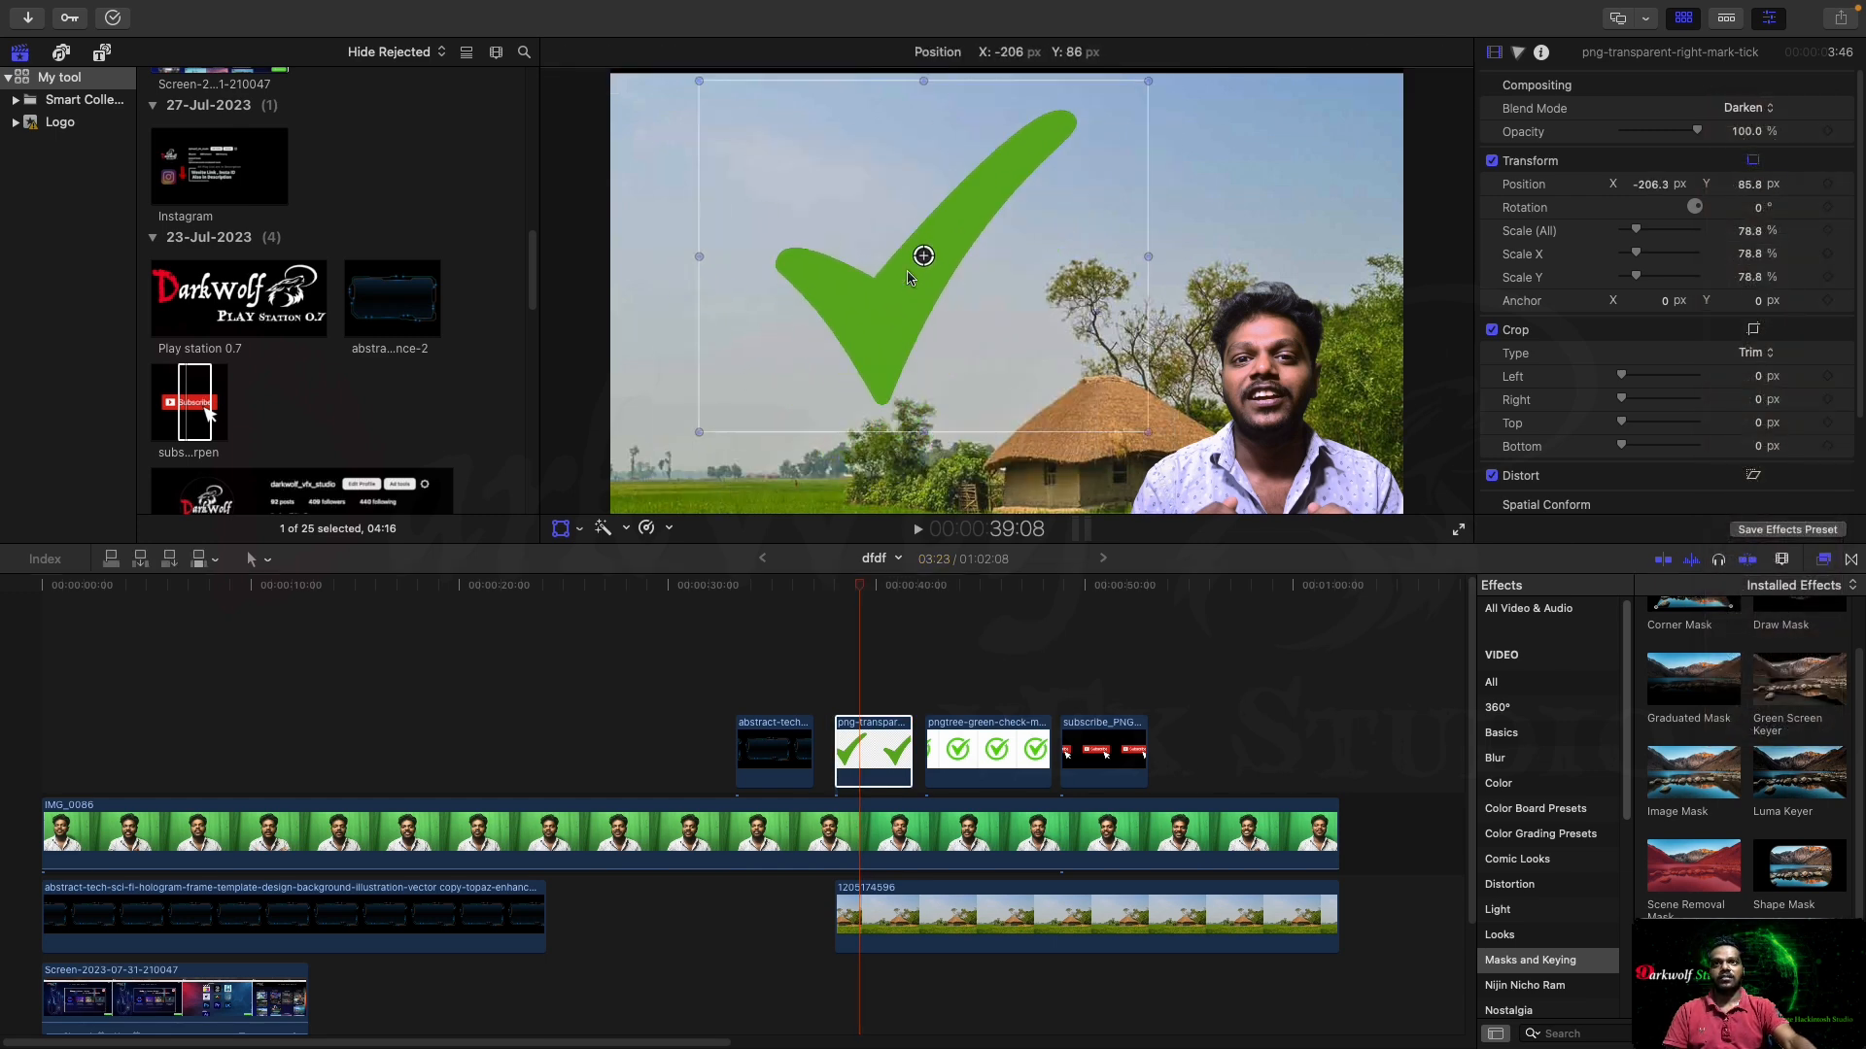
Try Multiply on the checkered-background tick clip before returning it to Darken, and move it to about X -241 px, Y -12 px
click(1749, 111)
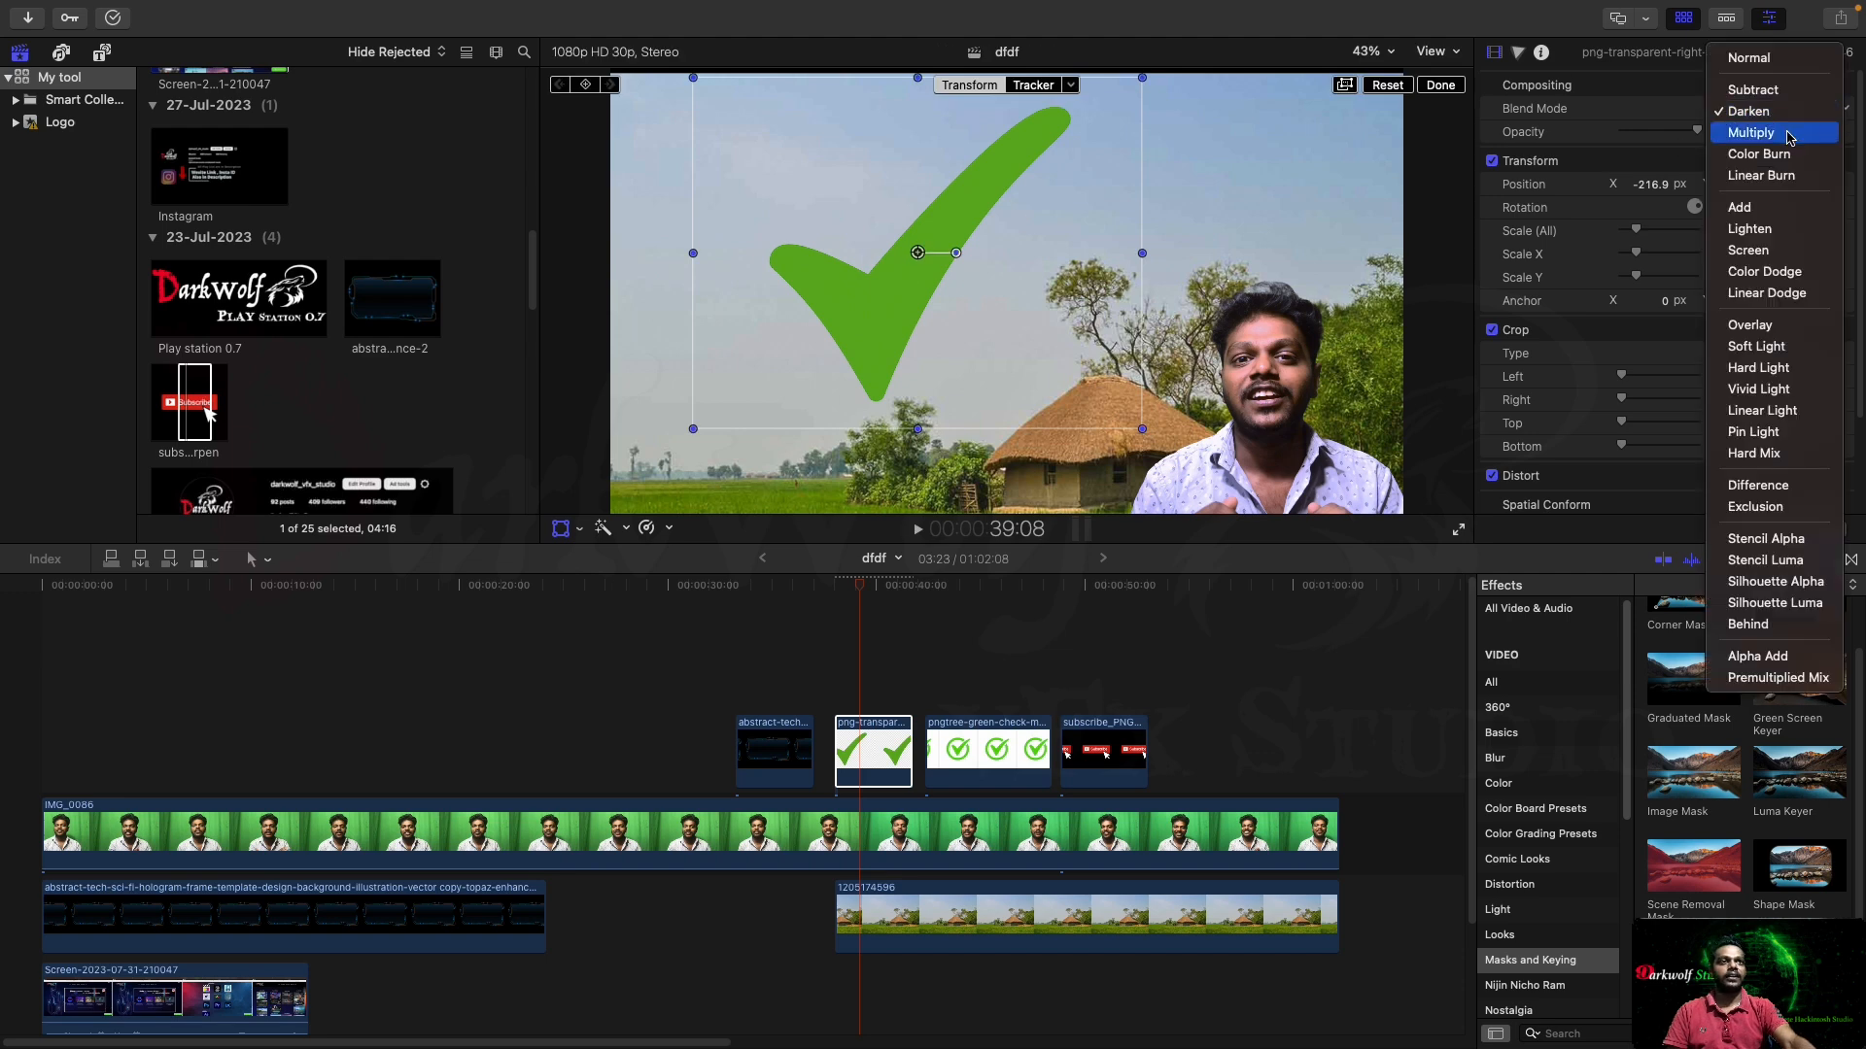
click(1788, 136)
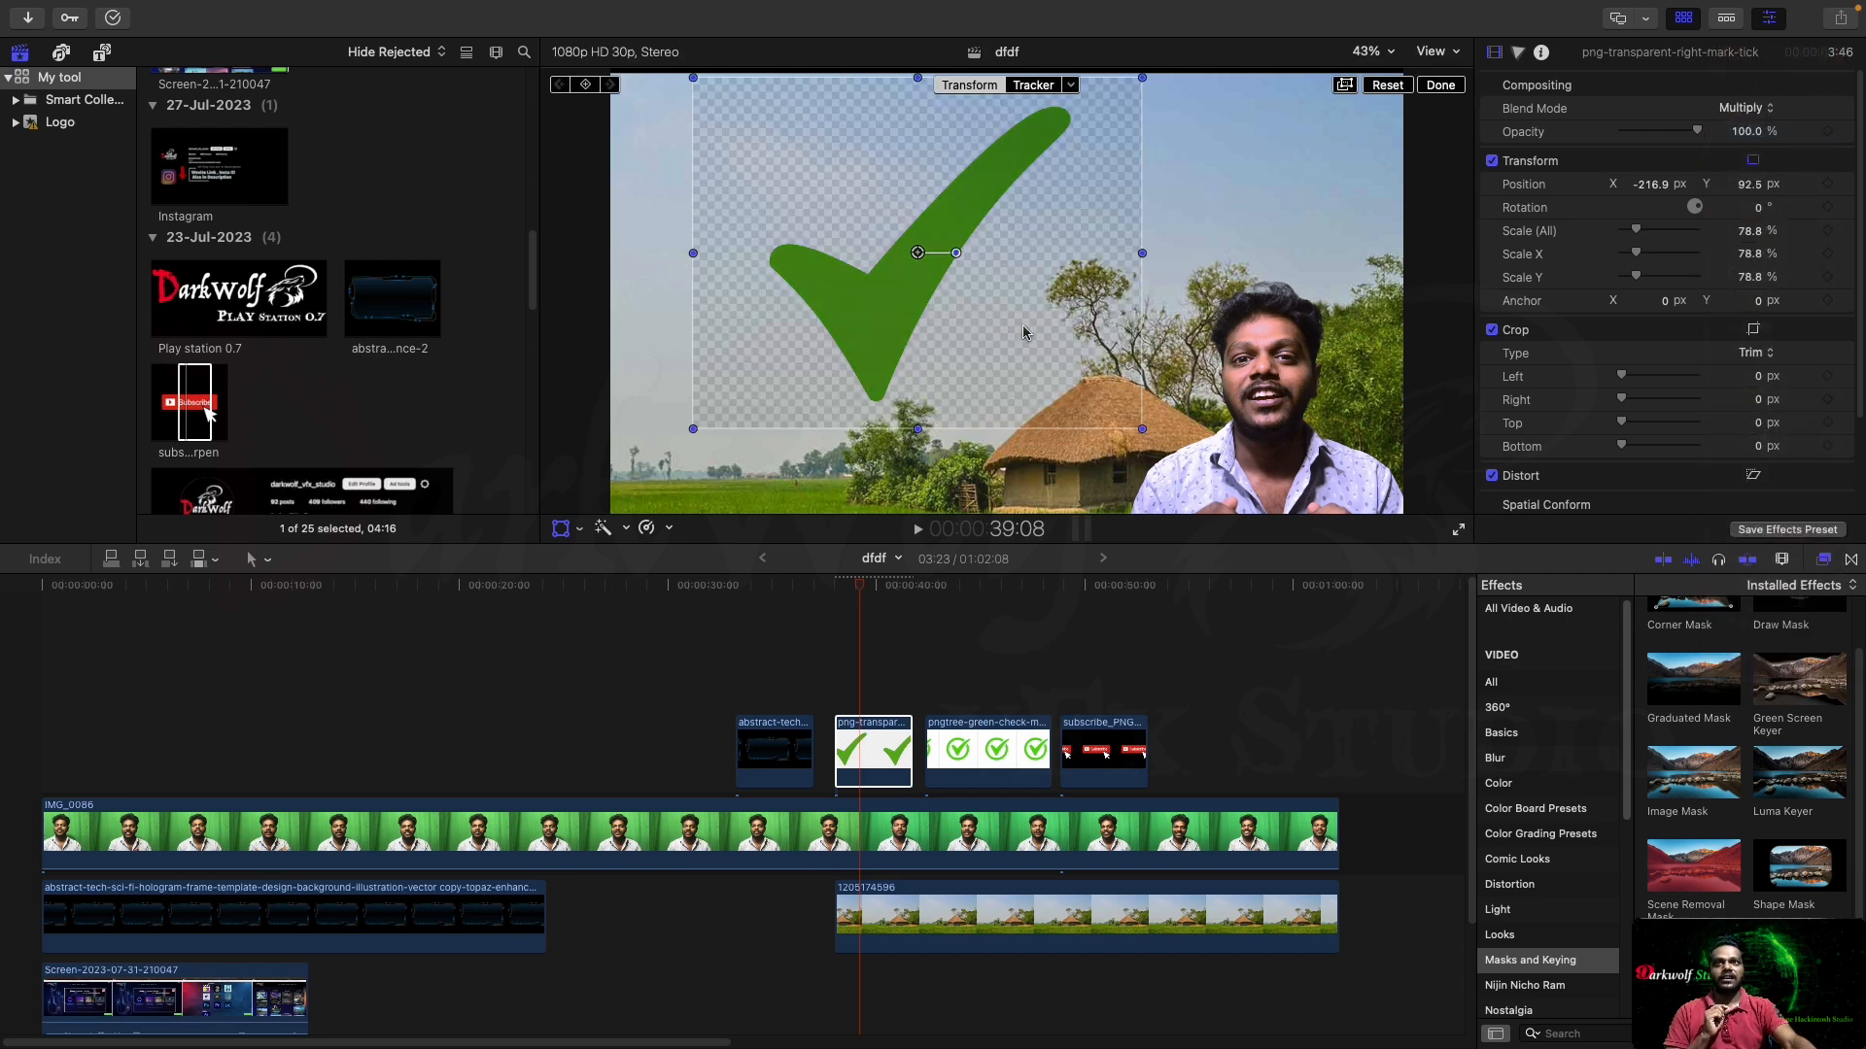
click(1741, 111)
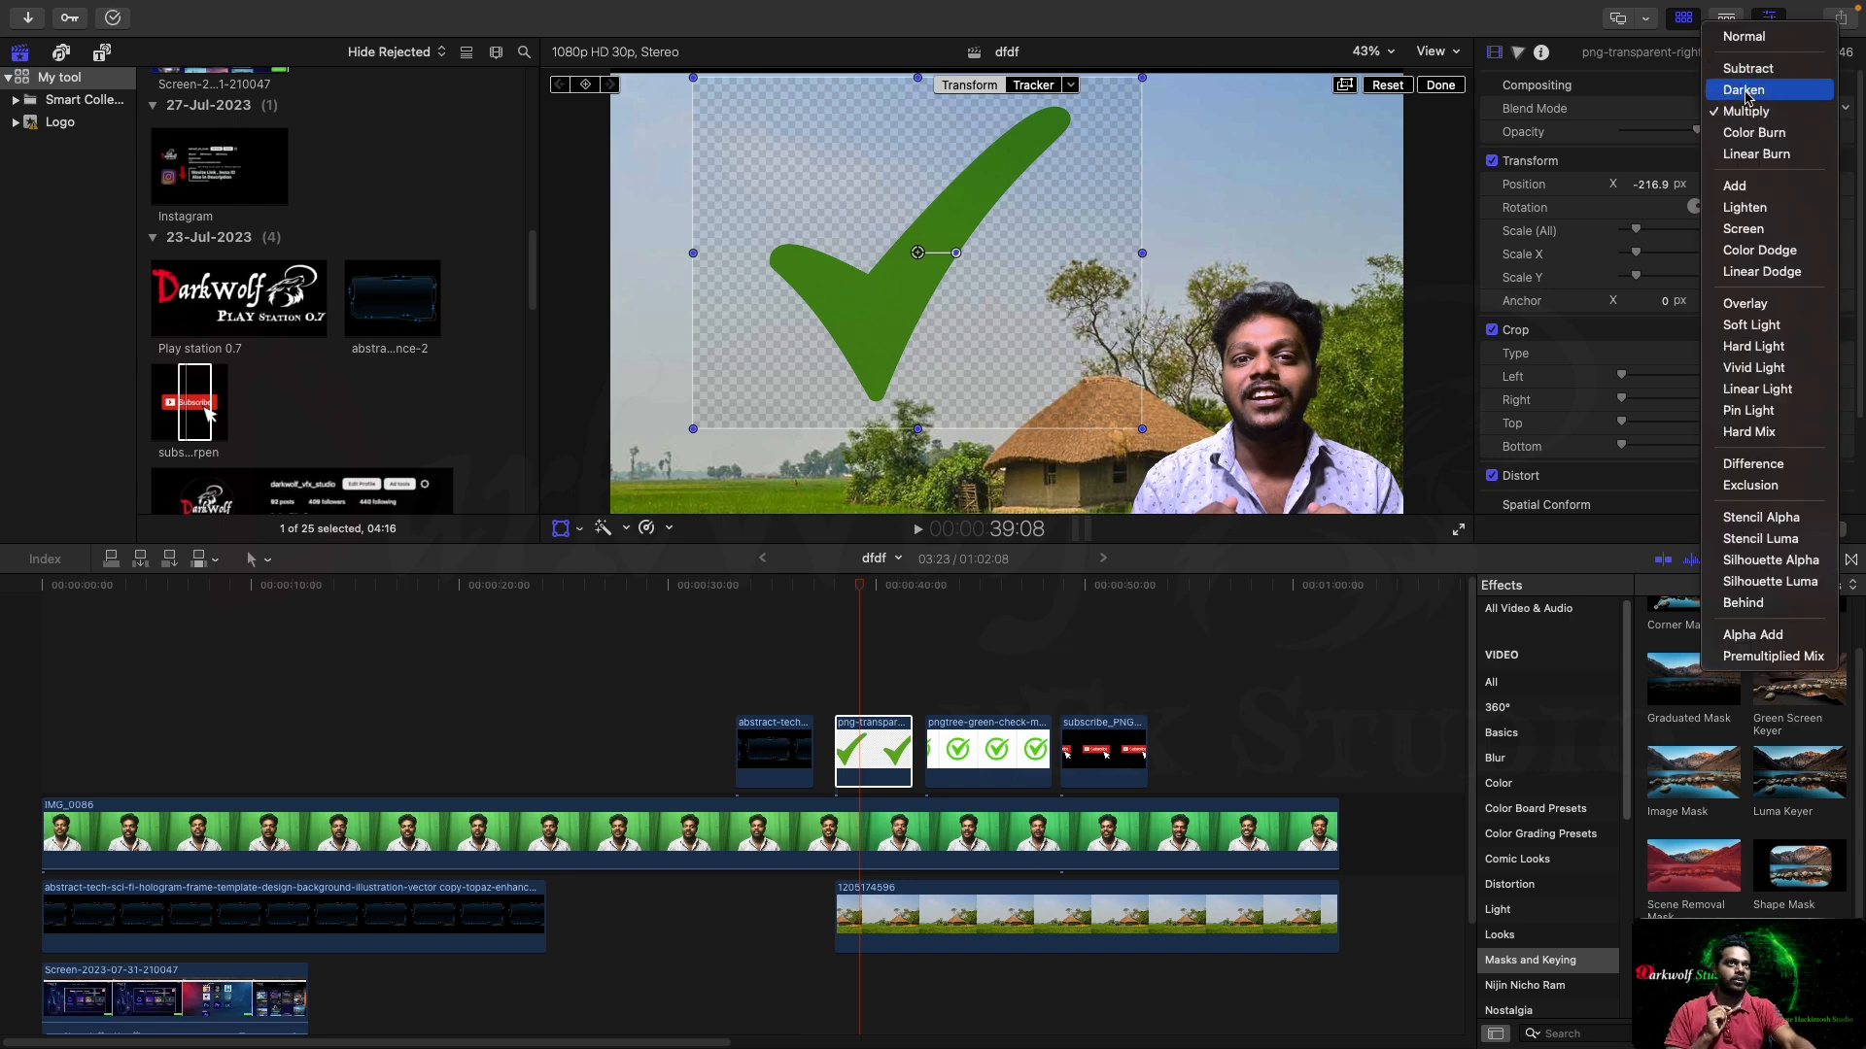
click(1744, 95)
drag(921, 255, 911, 338)
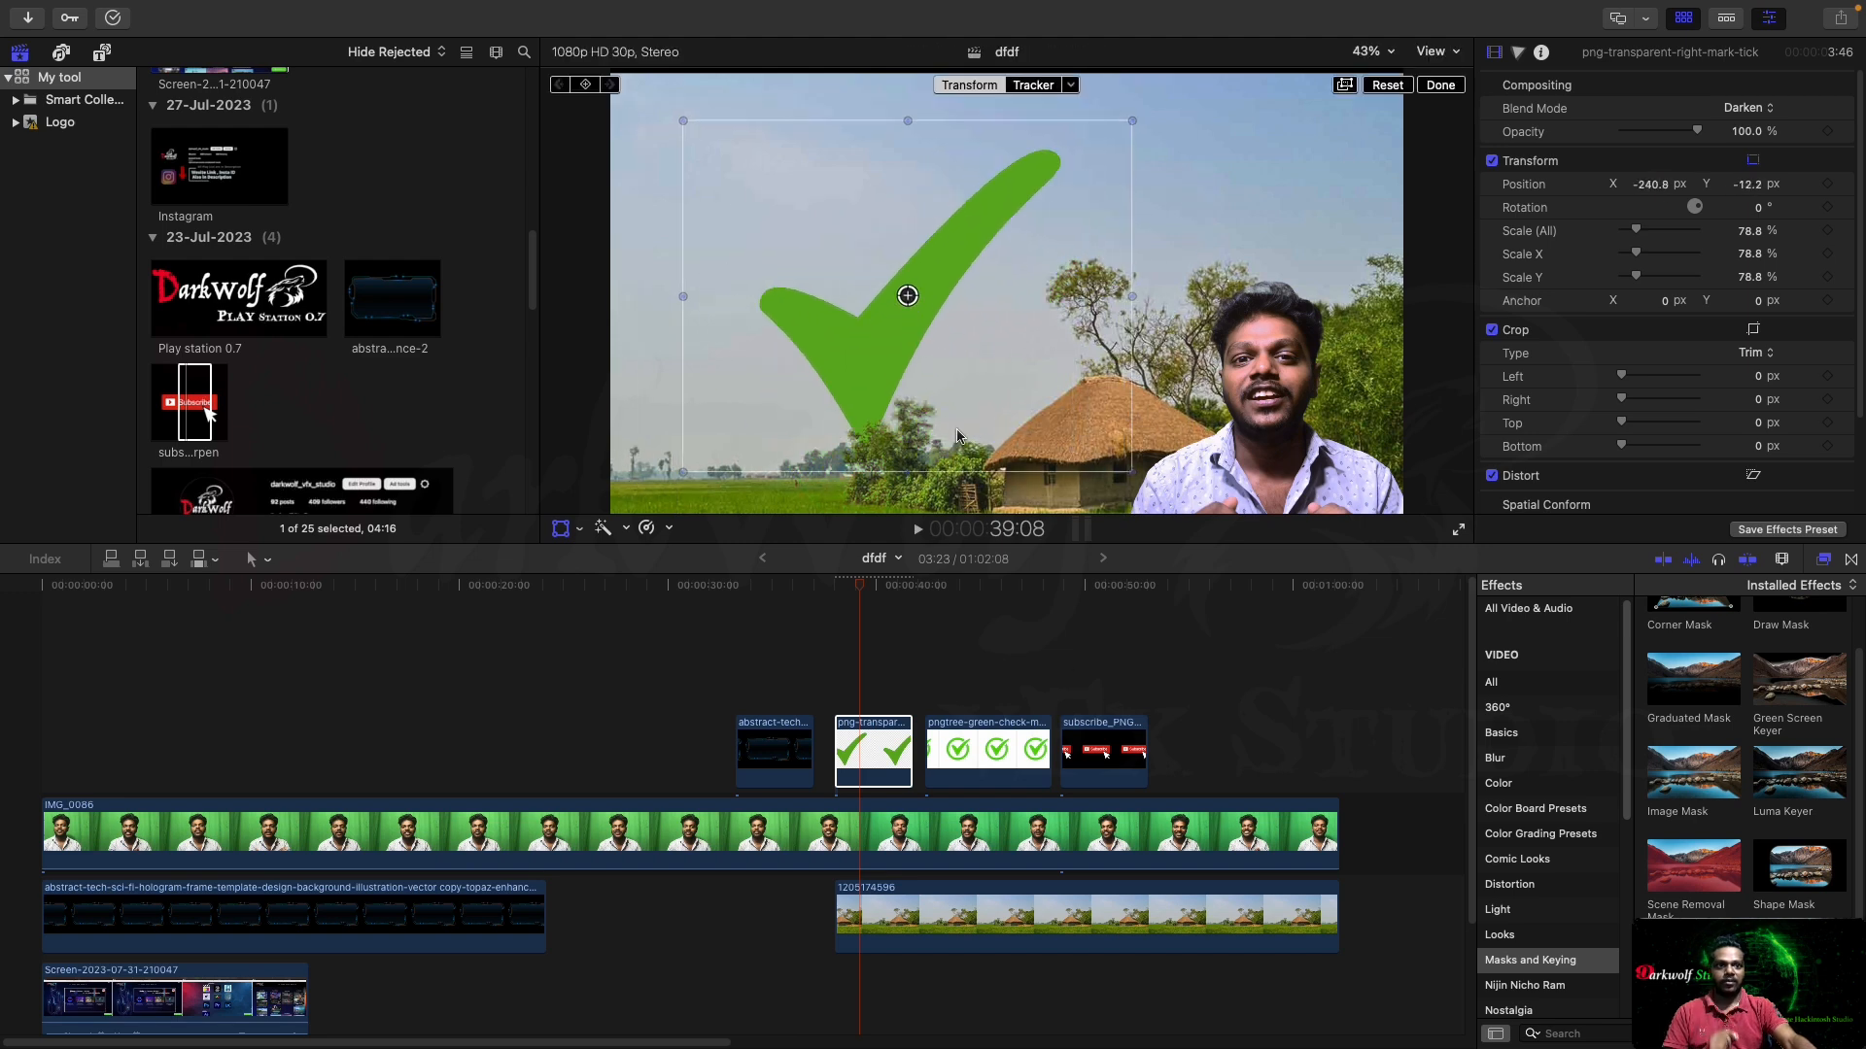
Set the tick clip's blend mode to Normal and key out its checkered background with a Luma Keyer effect by adjusting the luma range
click(1749, 109)
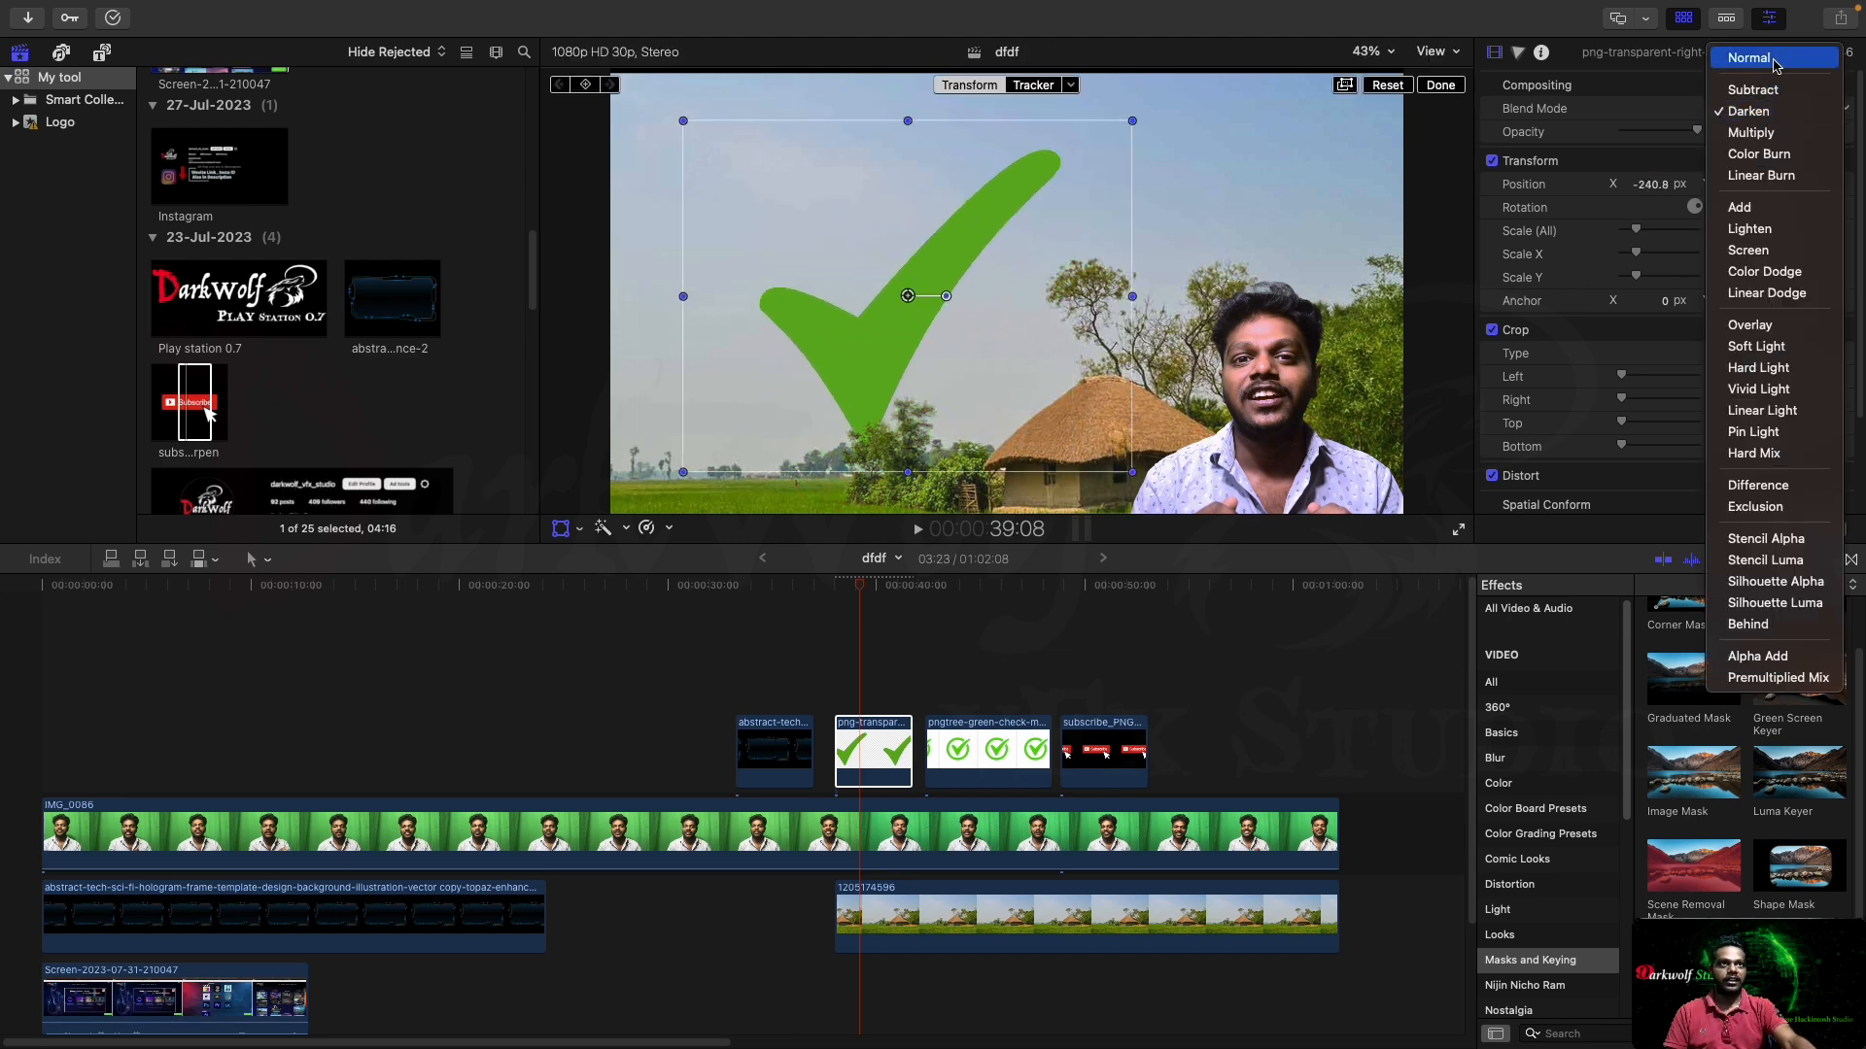
click(1746, 39)
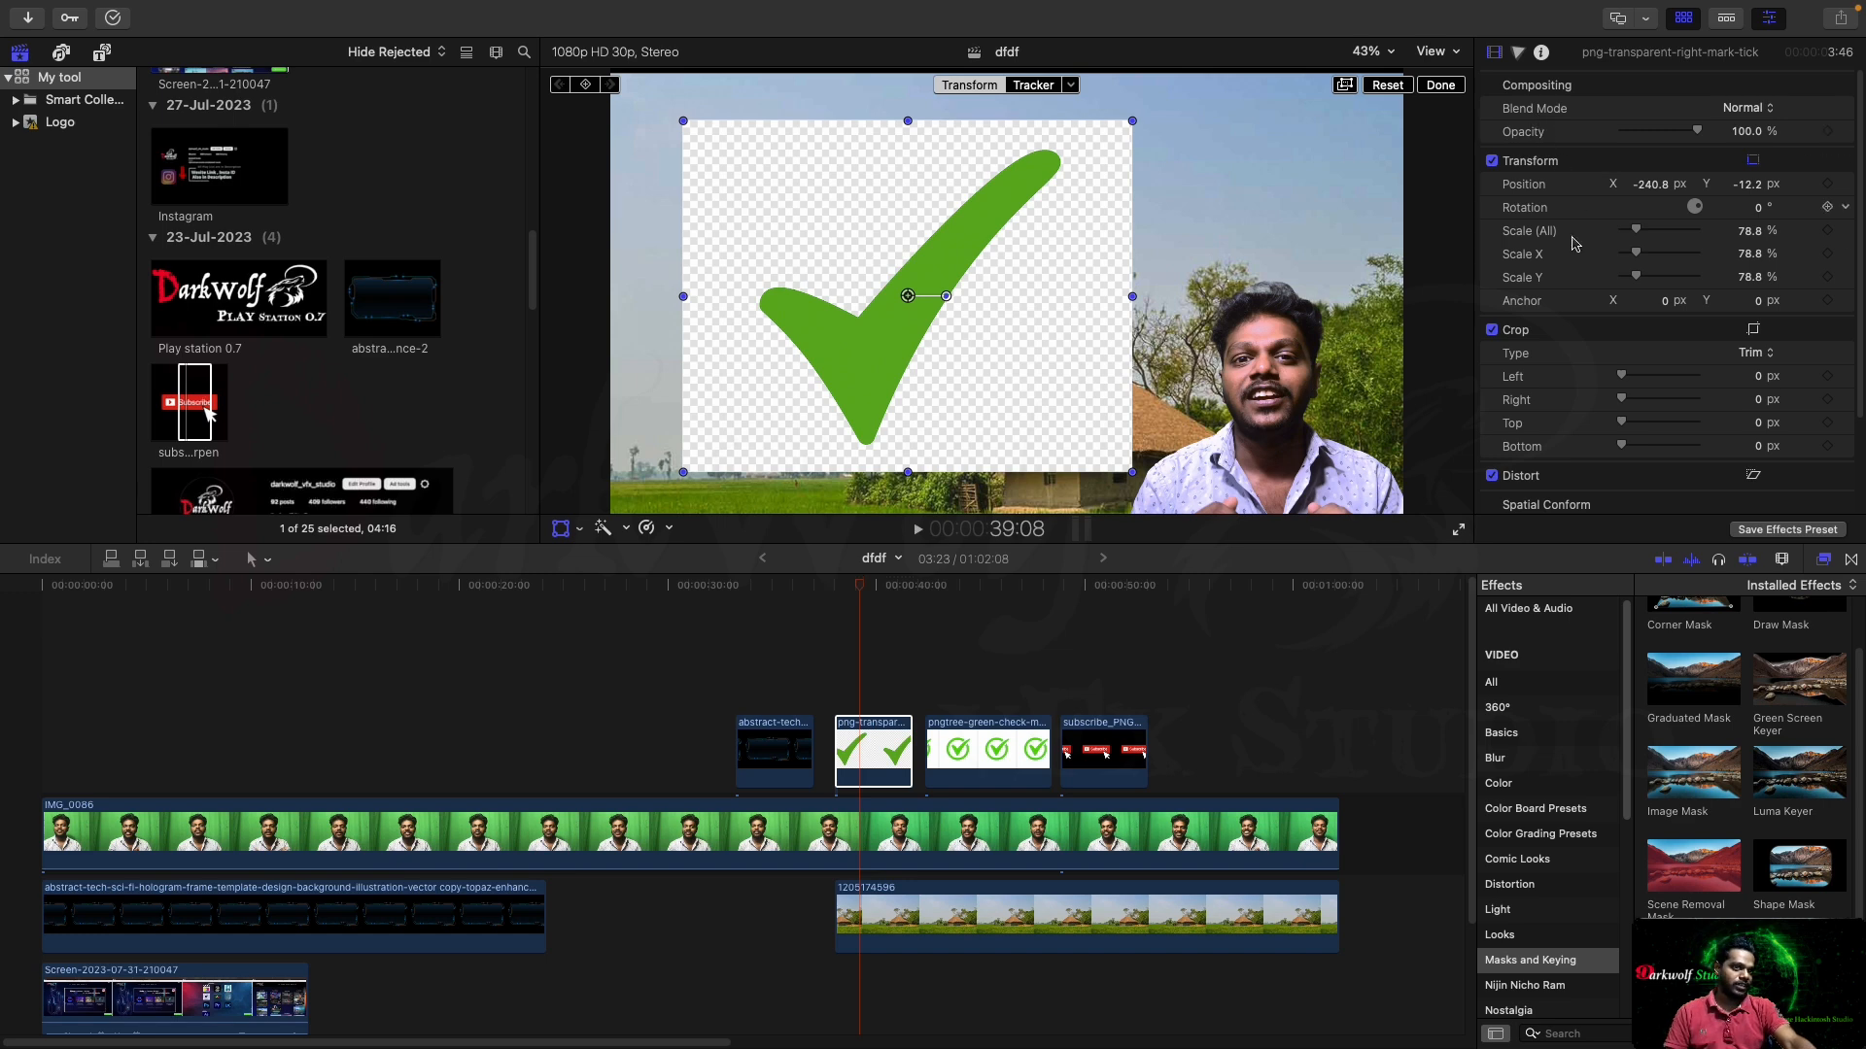
drag(1802, 846, 879, 746)
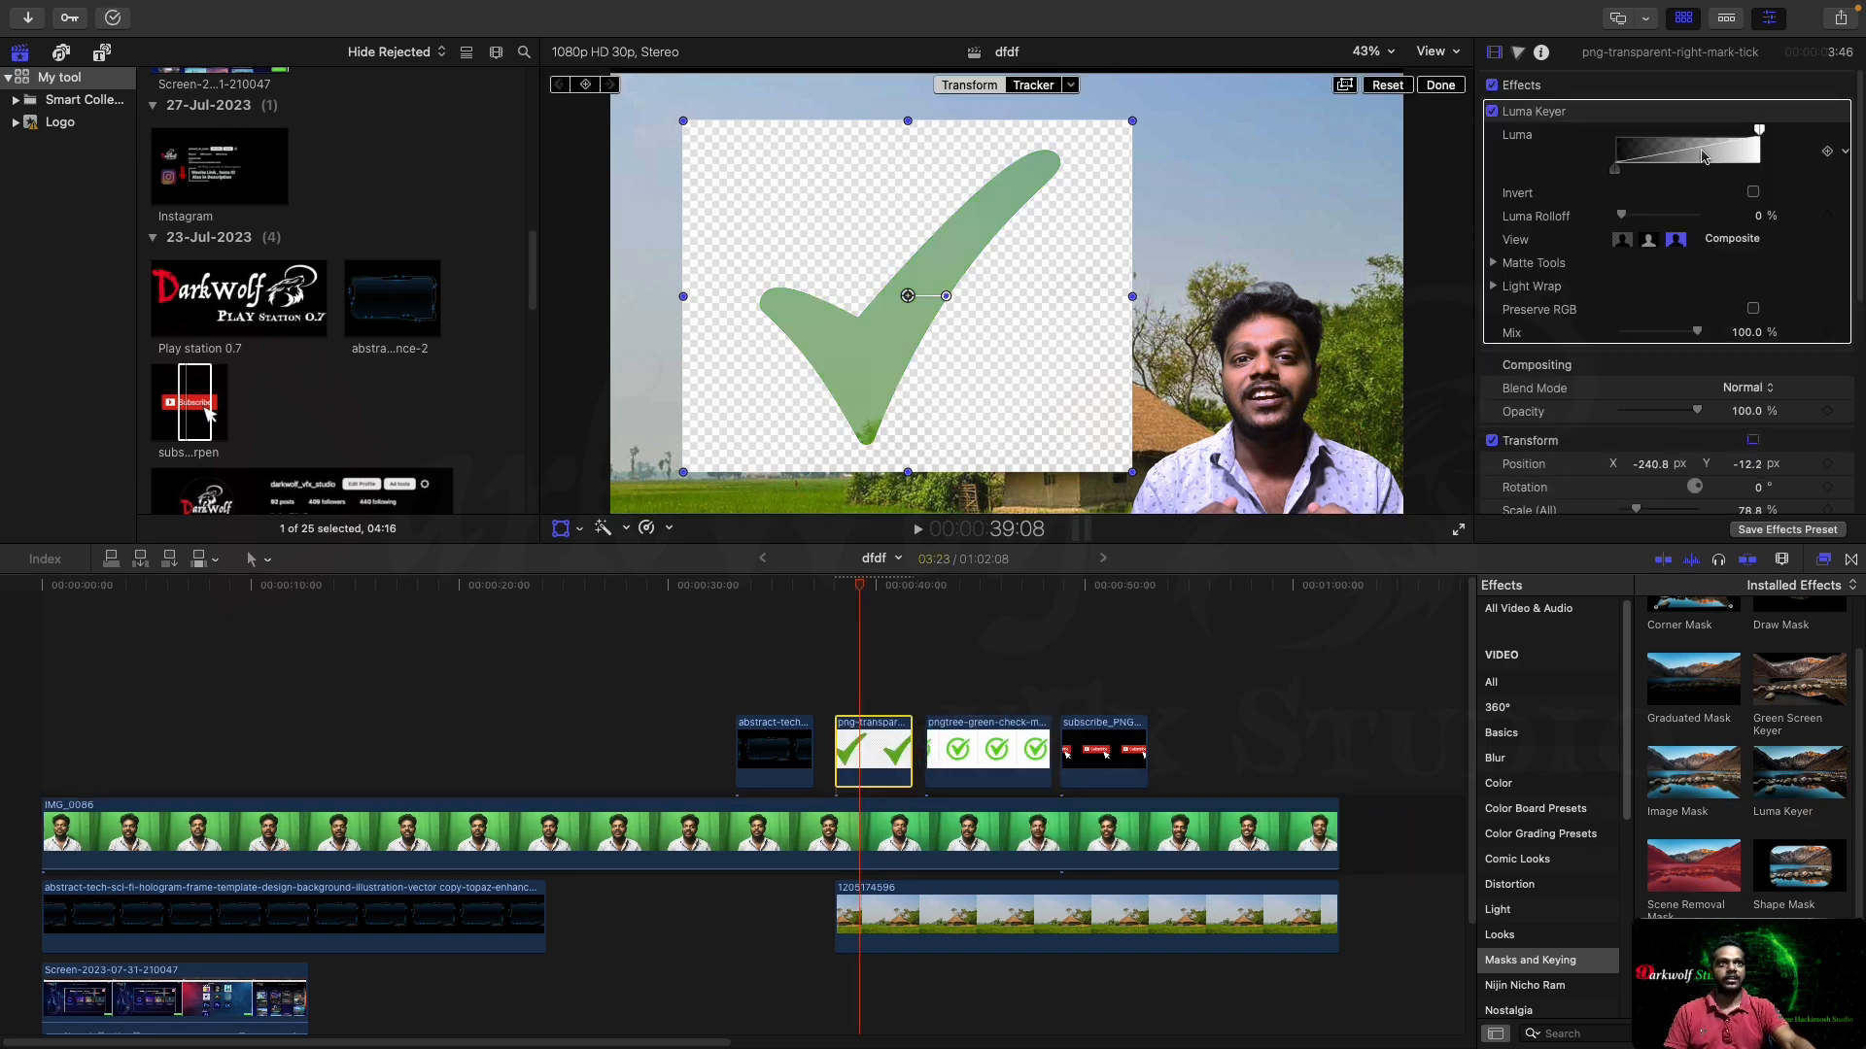
mouse_move(1761, 132)
mouse_down()
mouse_move(1681, 133)
mouse_move(1753, 138)
mouse_move(1698, 137)
mouse_move(1740, 177)
mouse_move(1716, 175)
mouse_move(1739, 121)
mouse_move(1739, 142)
mouse_up()
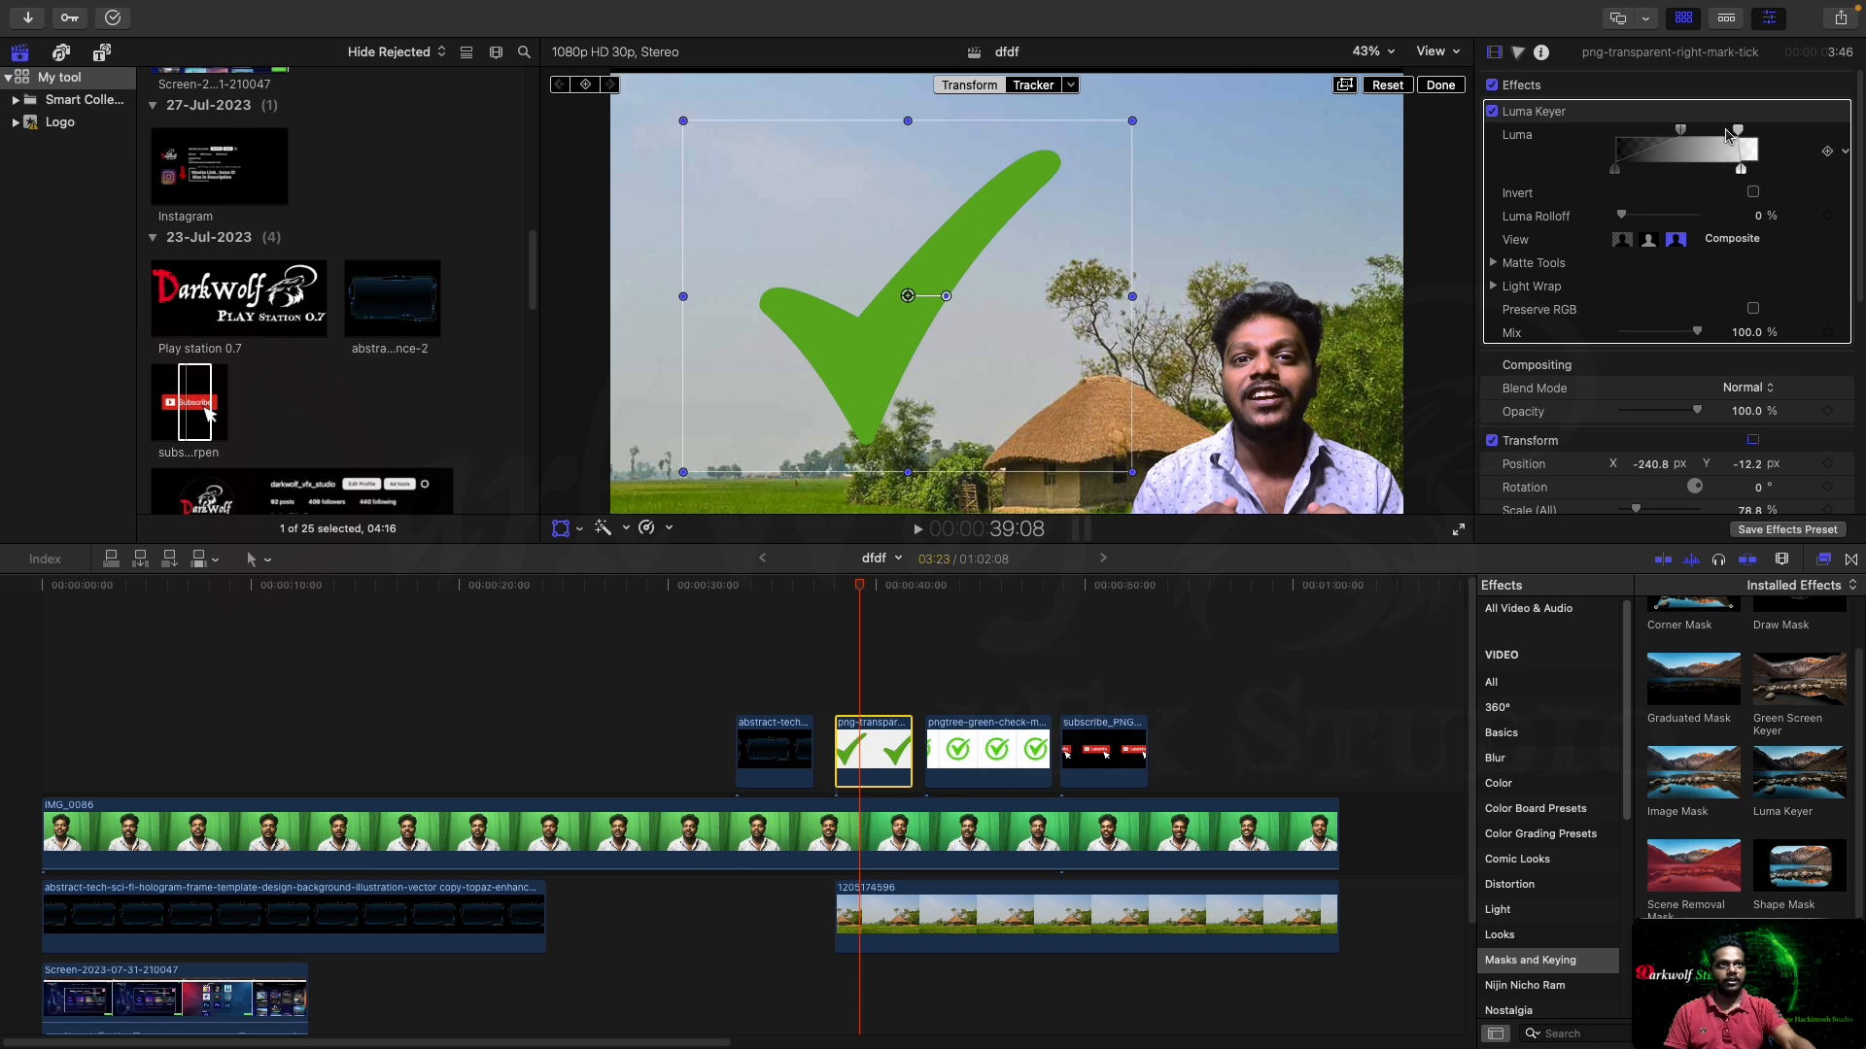
drag(1617, 176, 1611, 147)
drag(1738, 132, 1732, 133)
Move the tick clip over the presenter and compare it with the Luma Keyer switched off and the blend mode set to Darken
drag(928, 305, 1293, 324)
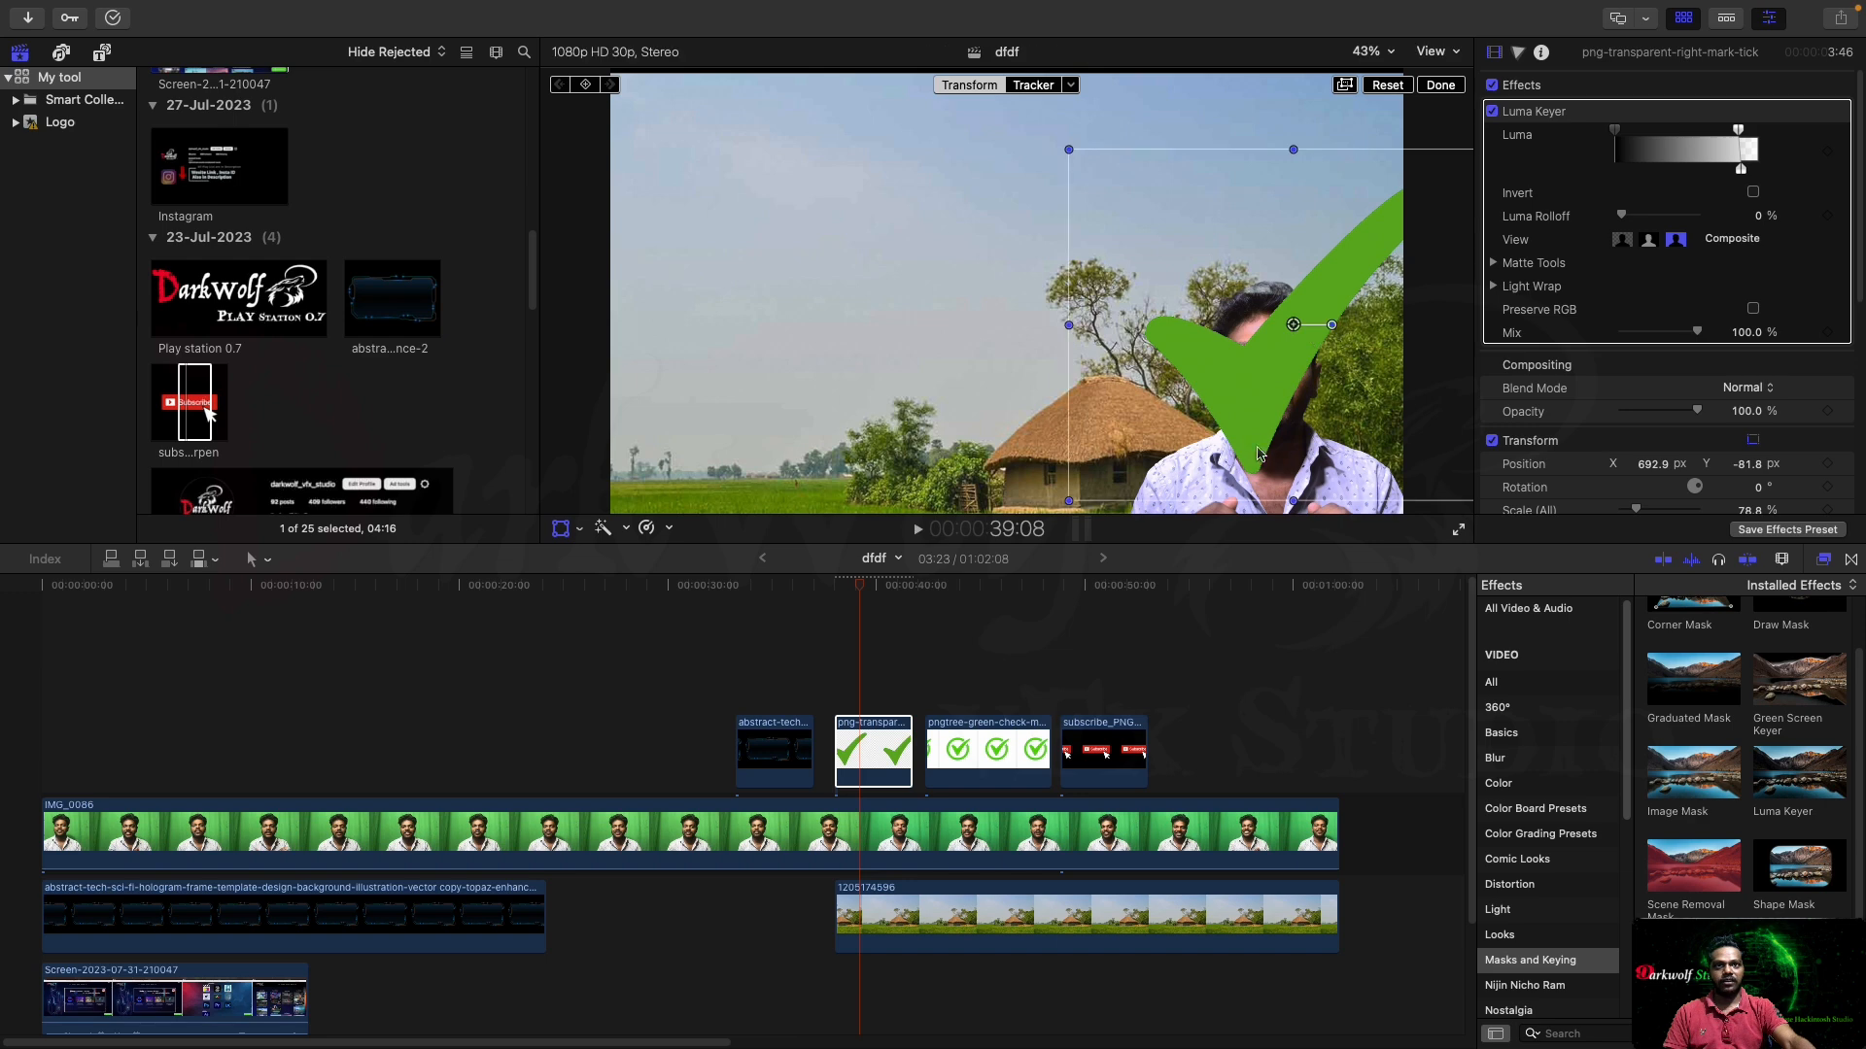
click(1492, 111)
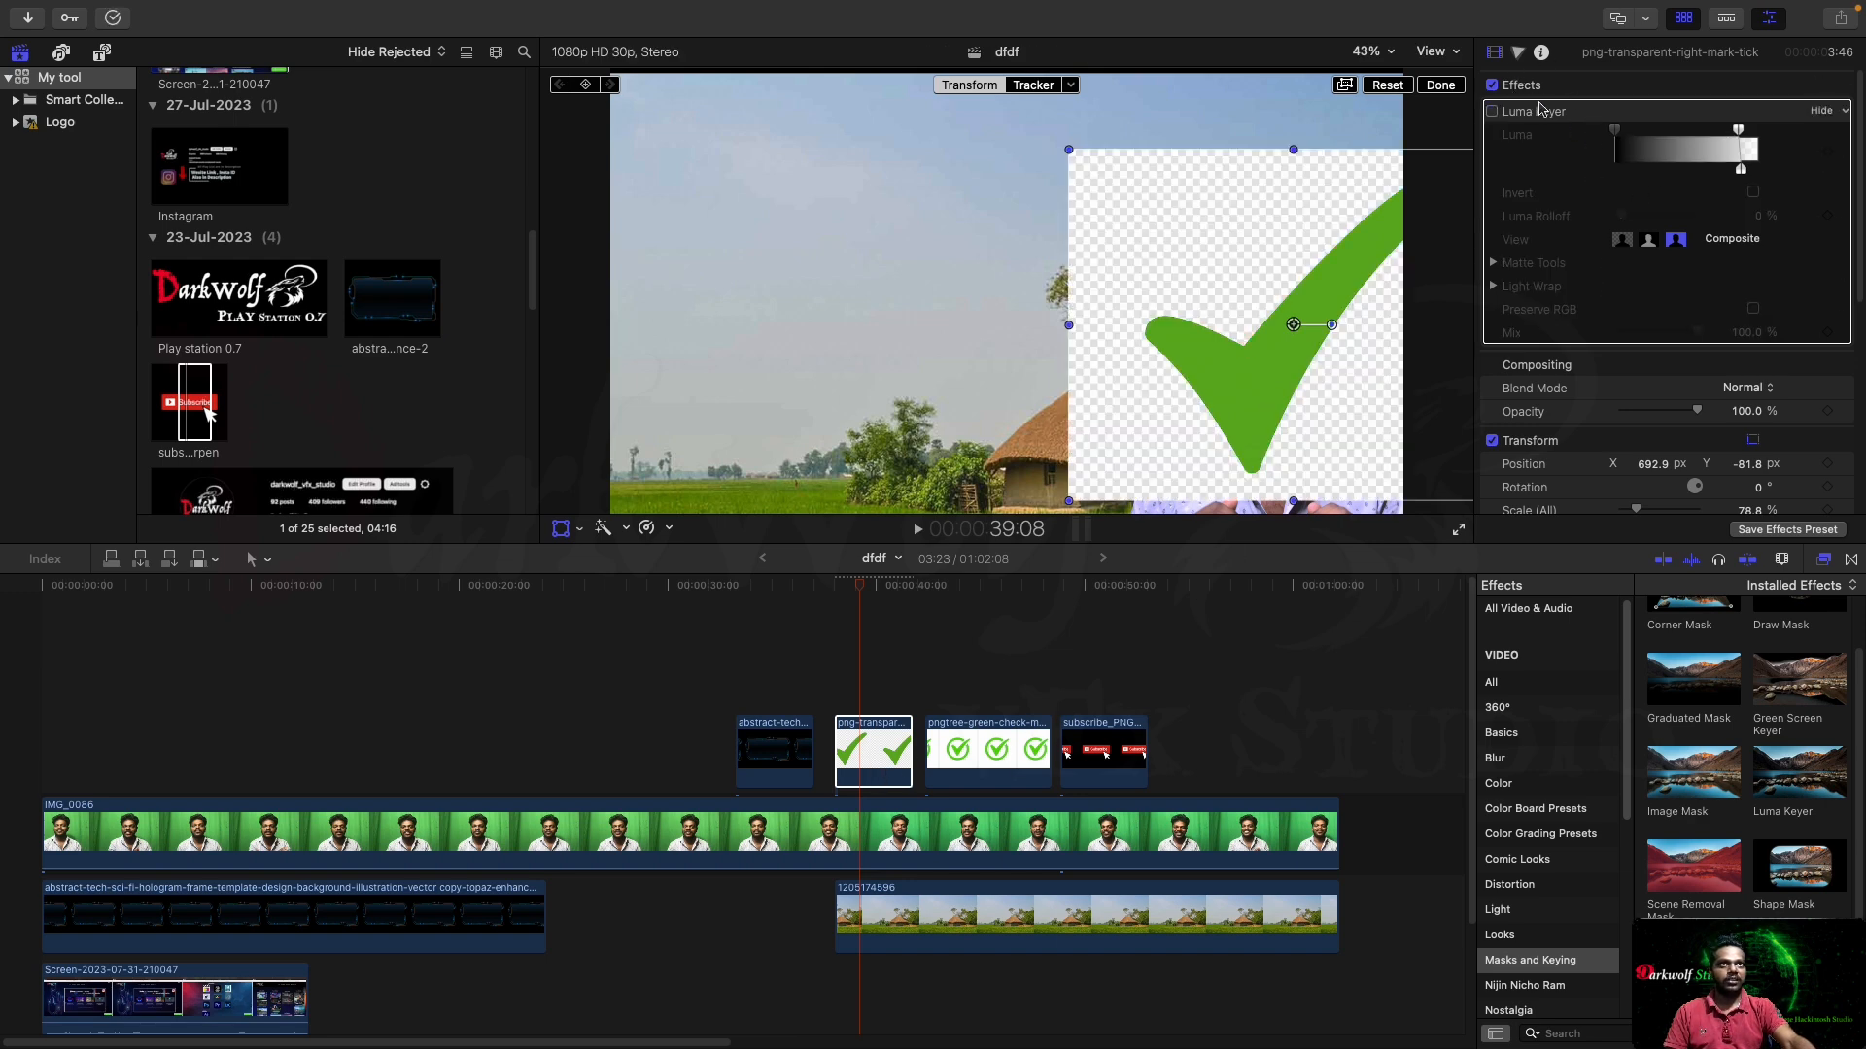
click(1728, 391)
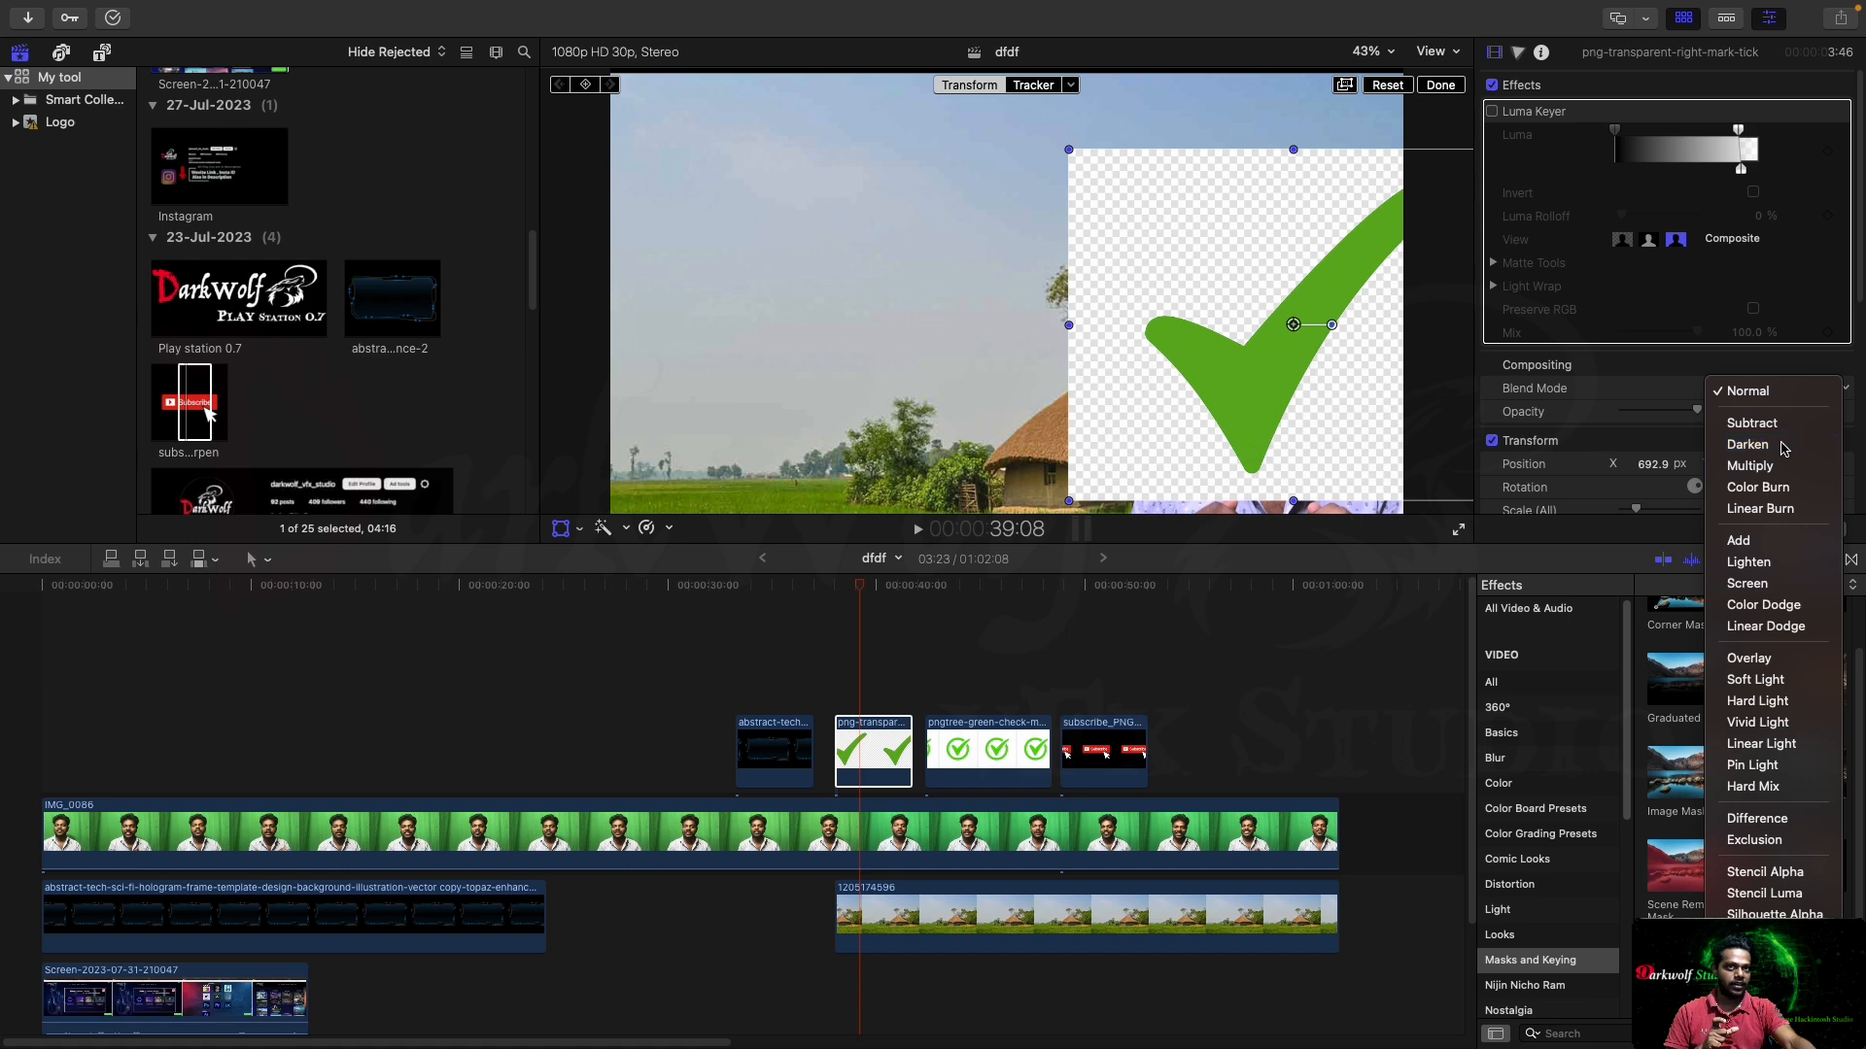
click(1784, 448)
mouse_move(1224, 388)
mouse_down()
mouse_move(1117, 304)
mouse_move(1270, 300)
mouse_move(1170, 250)
mouse_move(886, 318)
mouse_move(777, 311)
mouse_move(1270, 399)
mouse_move(1236, 389)
mouse_move(1226, 417)
mouse_up()
Re-enable the tick clip's Luma Keyer with blend mode Normal and move the clip to about X -451 px, Y -18 px
click(1492, 111)
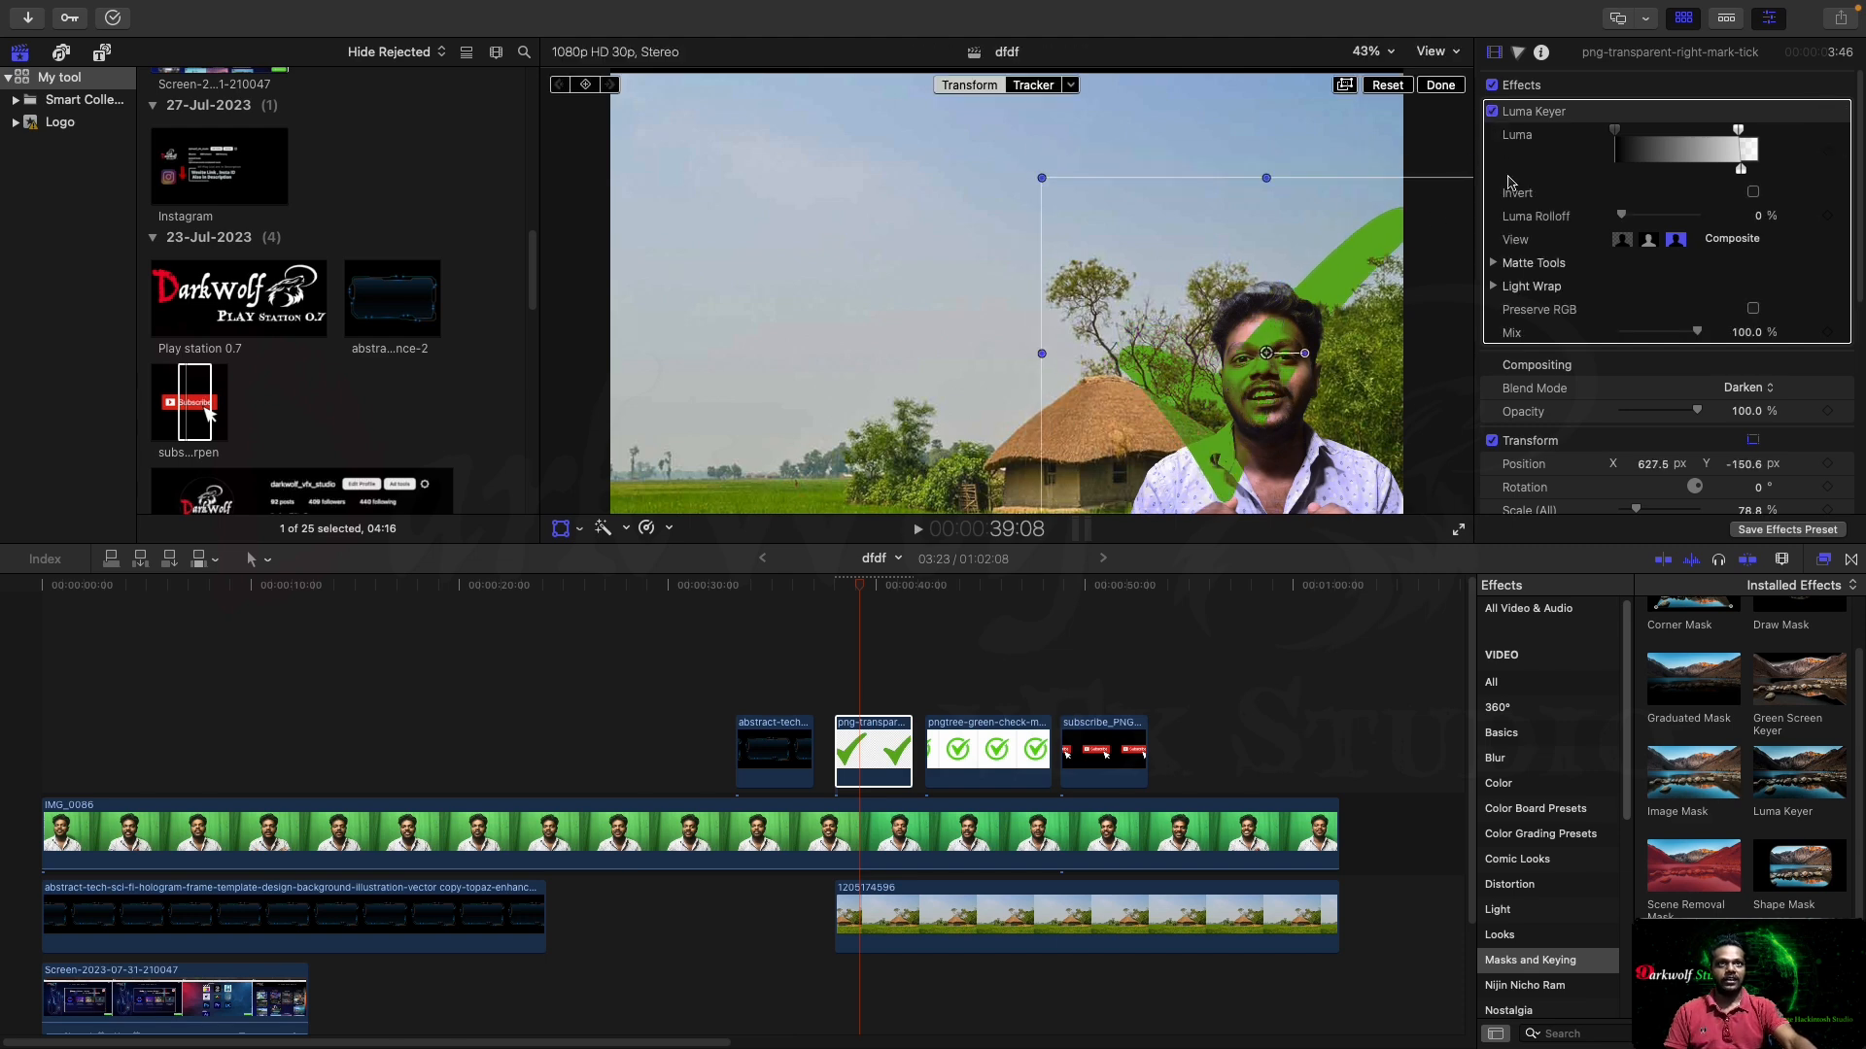
click(1745, 389)
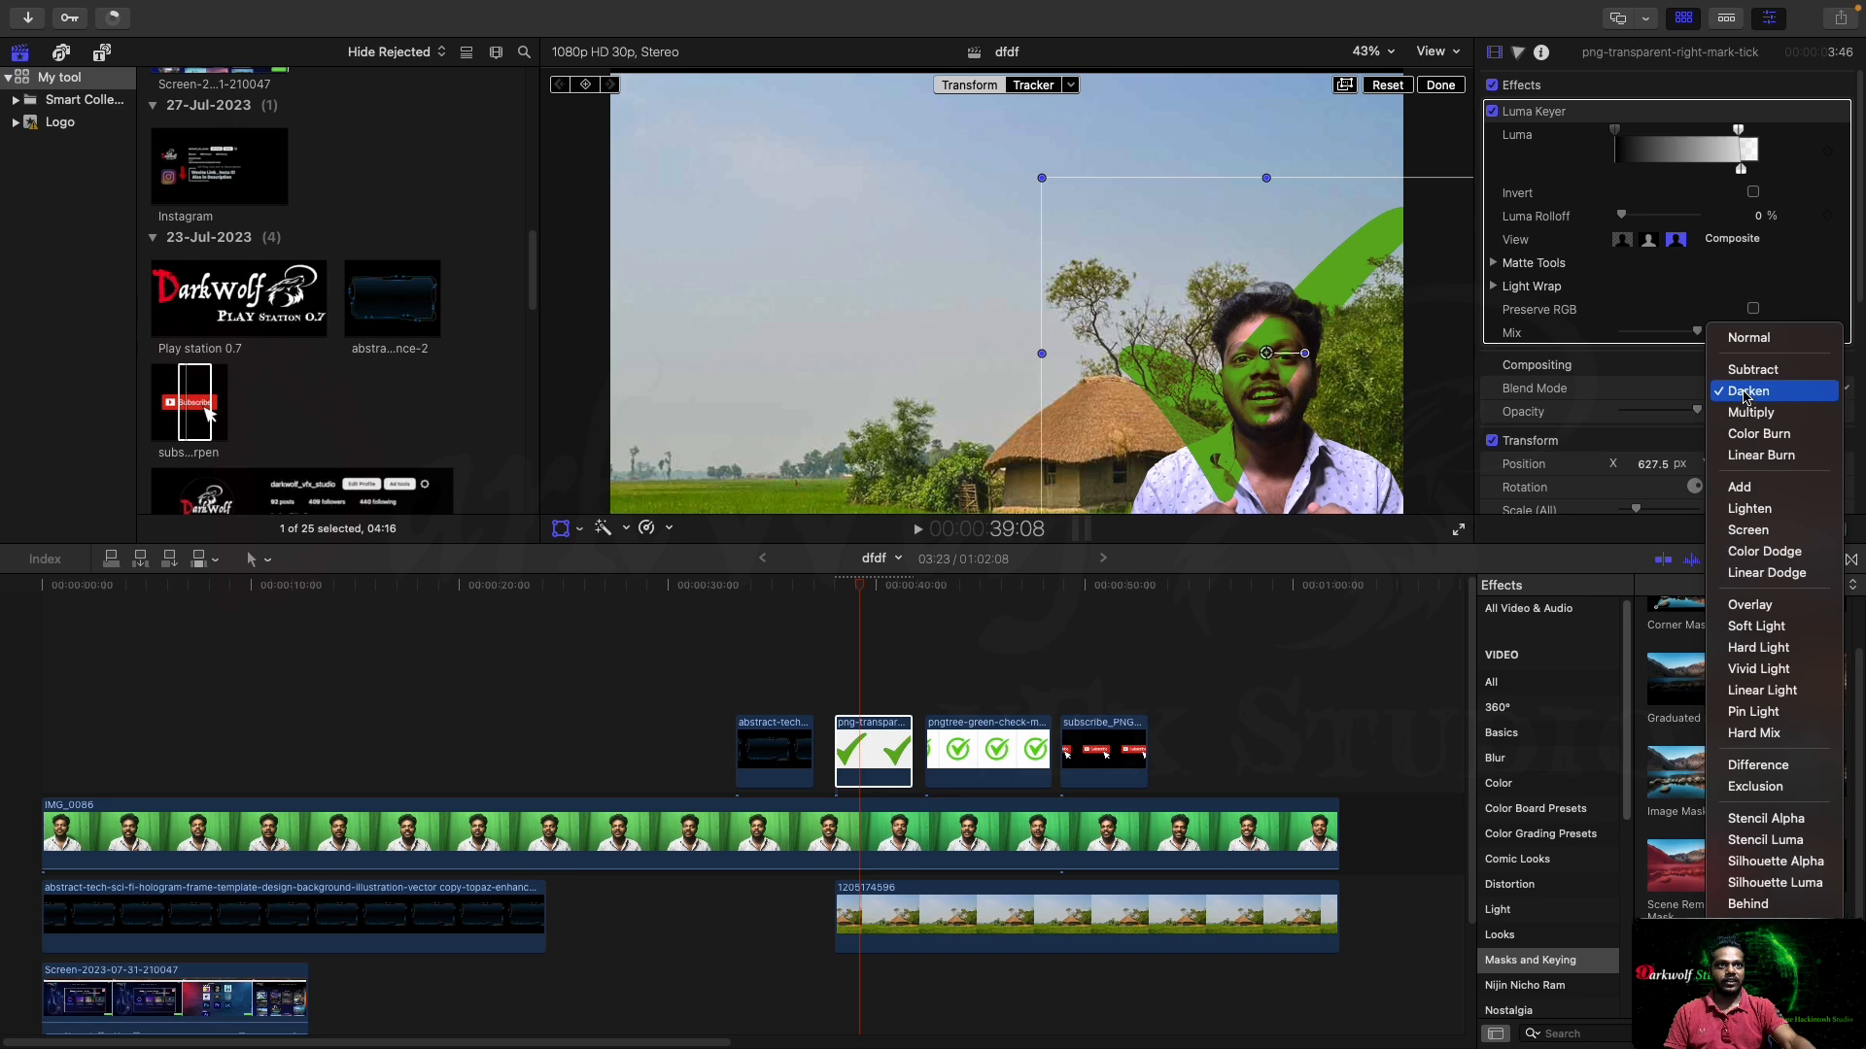
click(1755, 342)
drag(1256, 426, 811, 371)
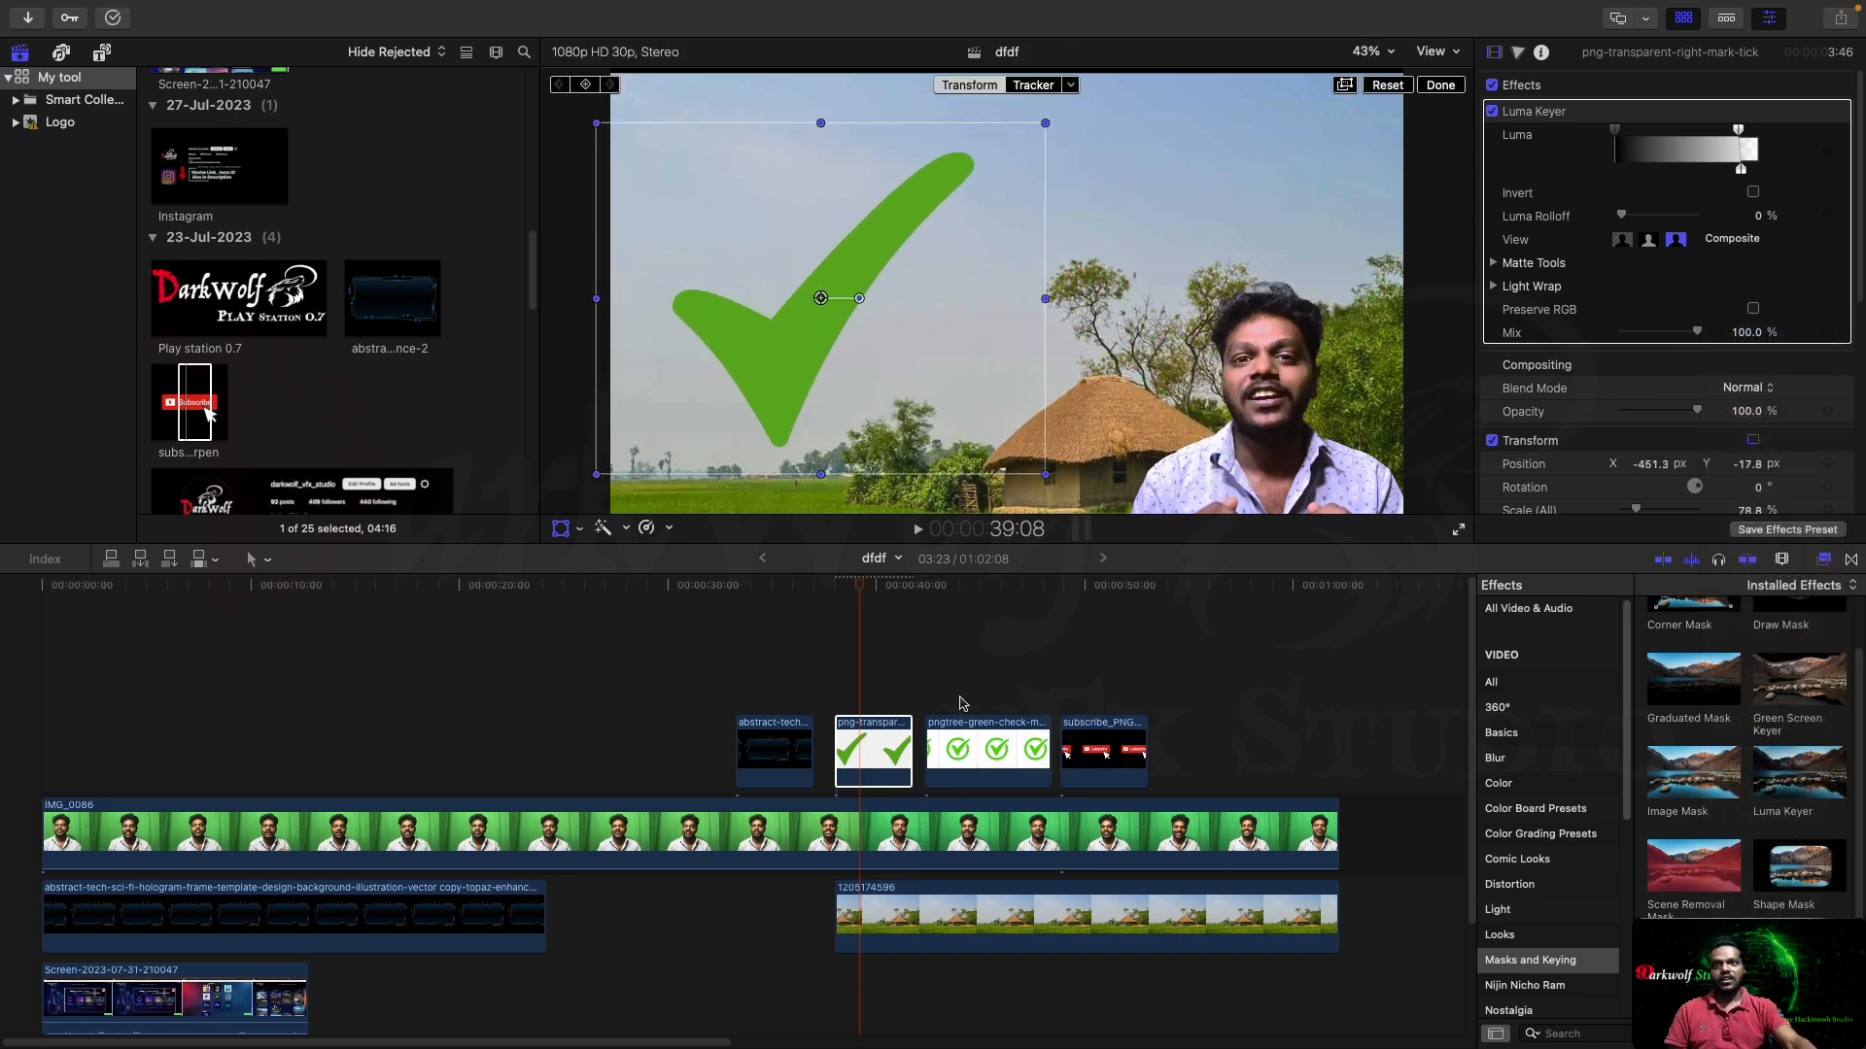
Try the Overlay blend mode on the Subscribe clip and move it to about X -279 px, Y -232 px
click(1103, 585)
click(1105, 750)
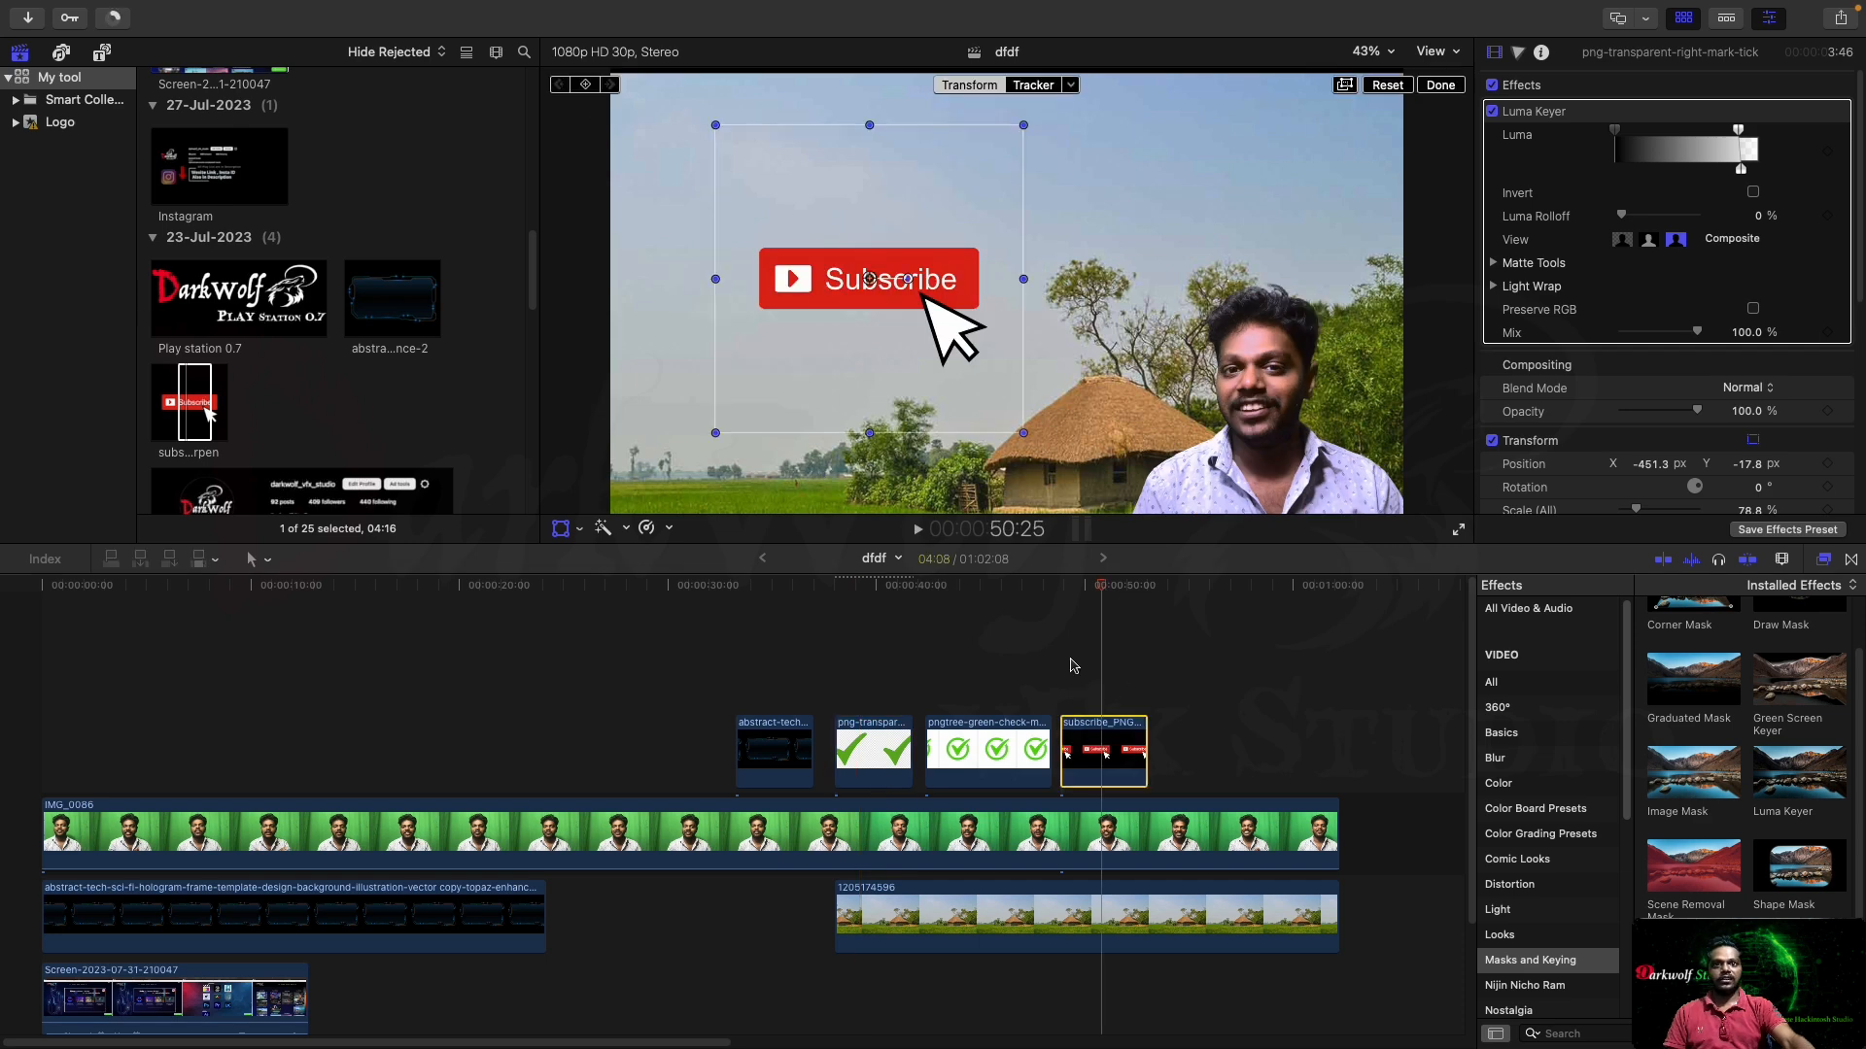
drag(947, 292, 991, 365)
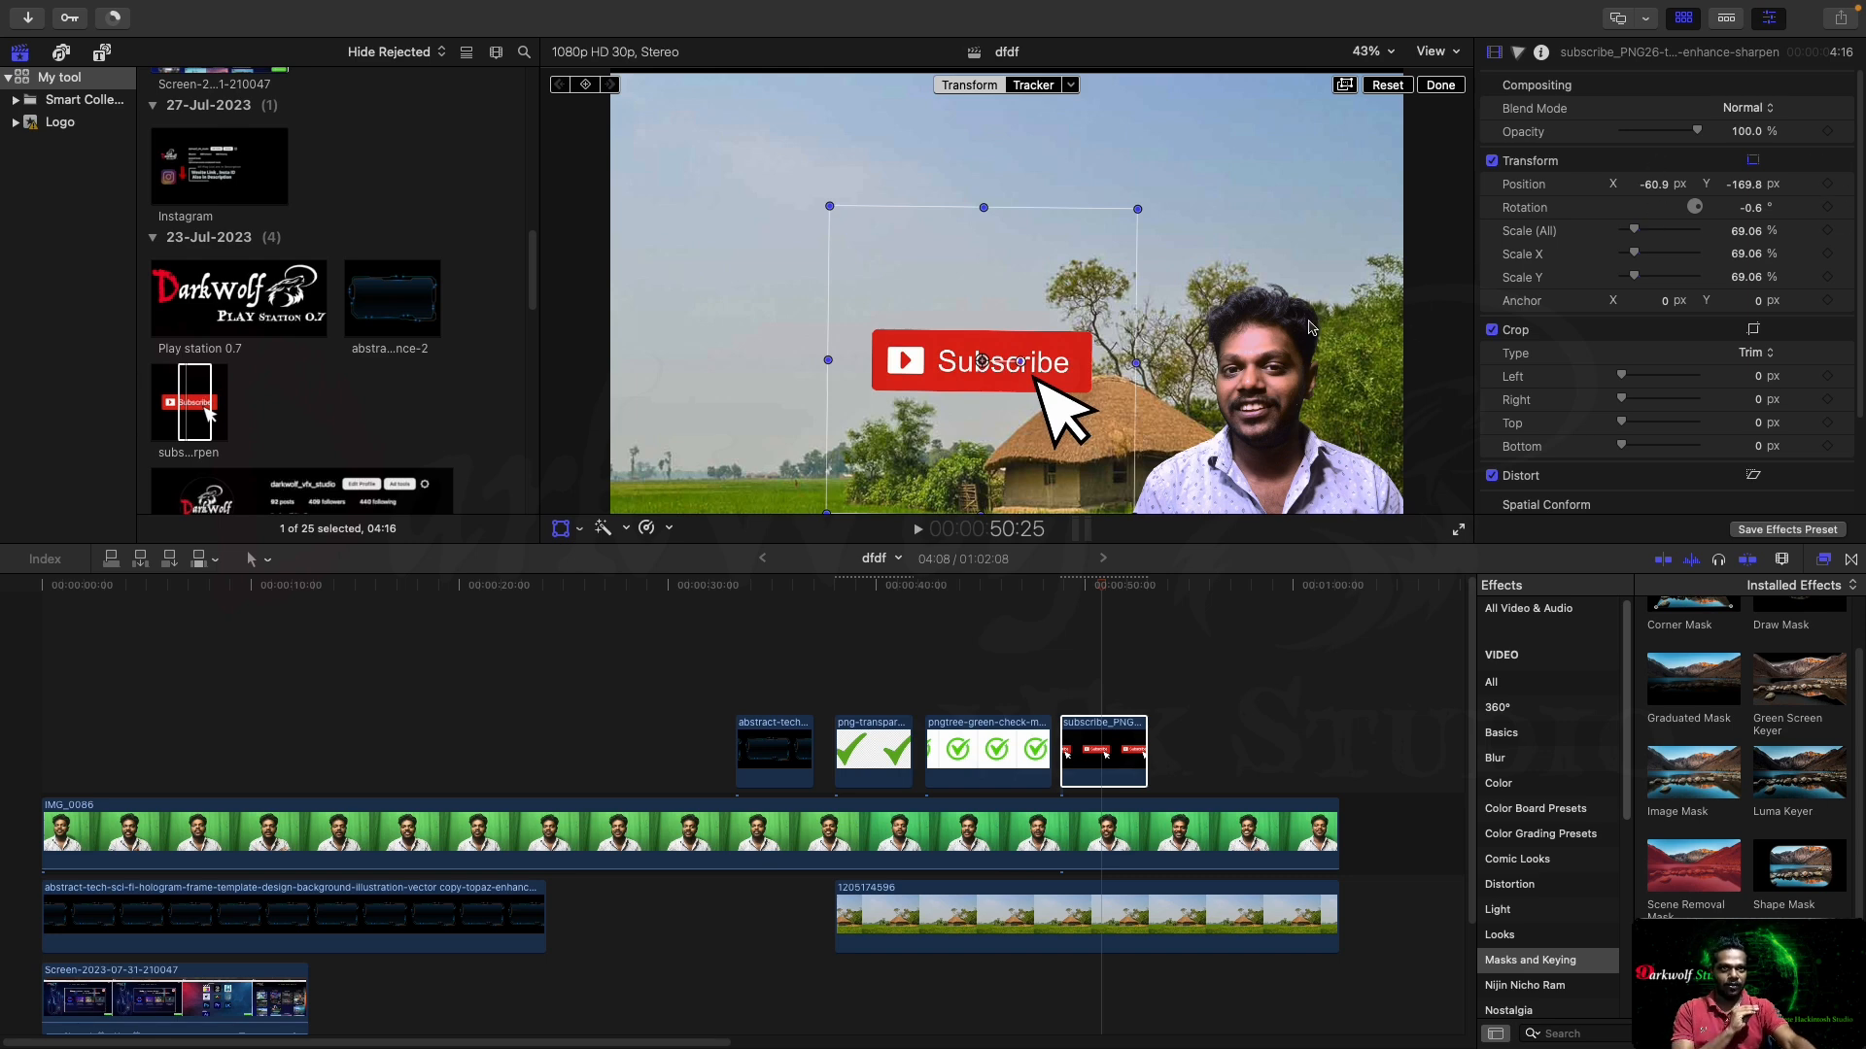
click(1743, 109)
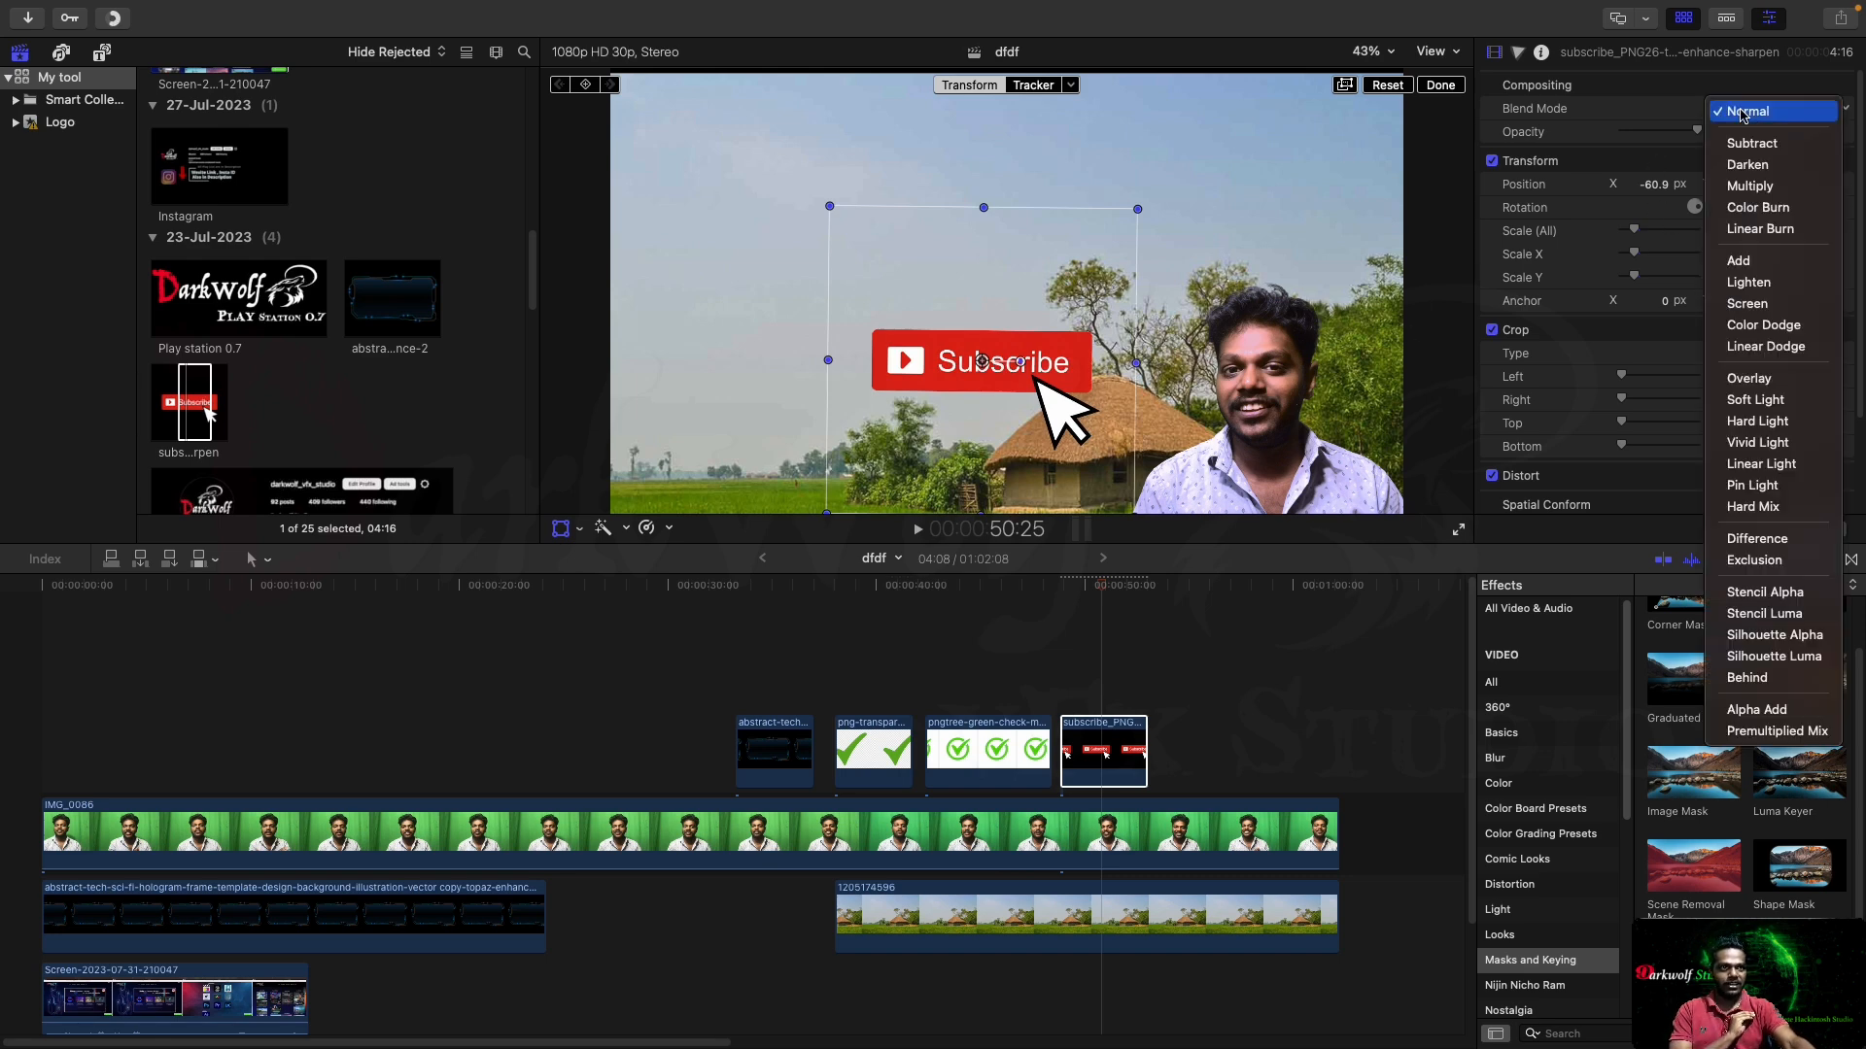
click(1784, 380)
drag(996, 377, 891, 387)
Try Soft Light and Hard Light on the Subscribe clip, moving it slightly lower over the trees
click(1739, 109)
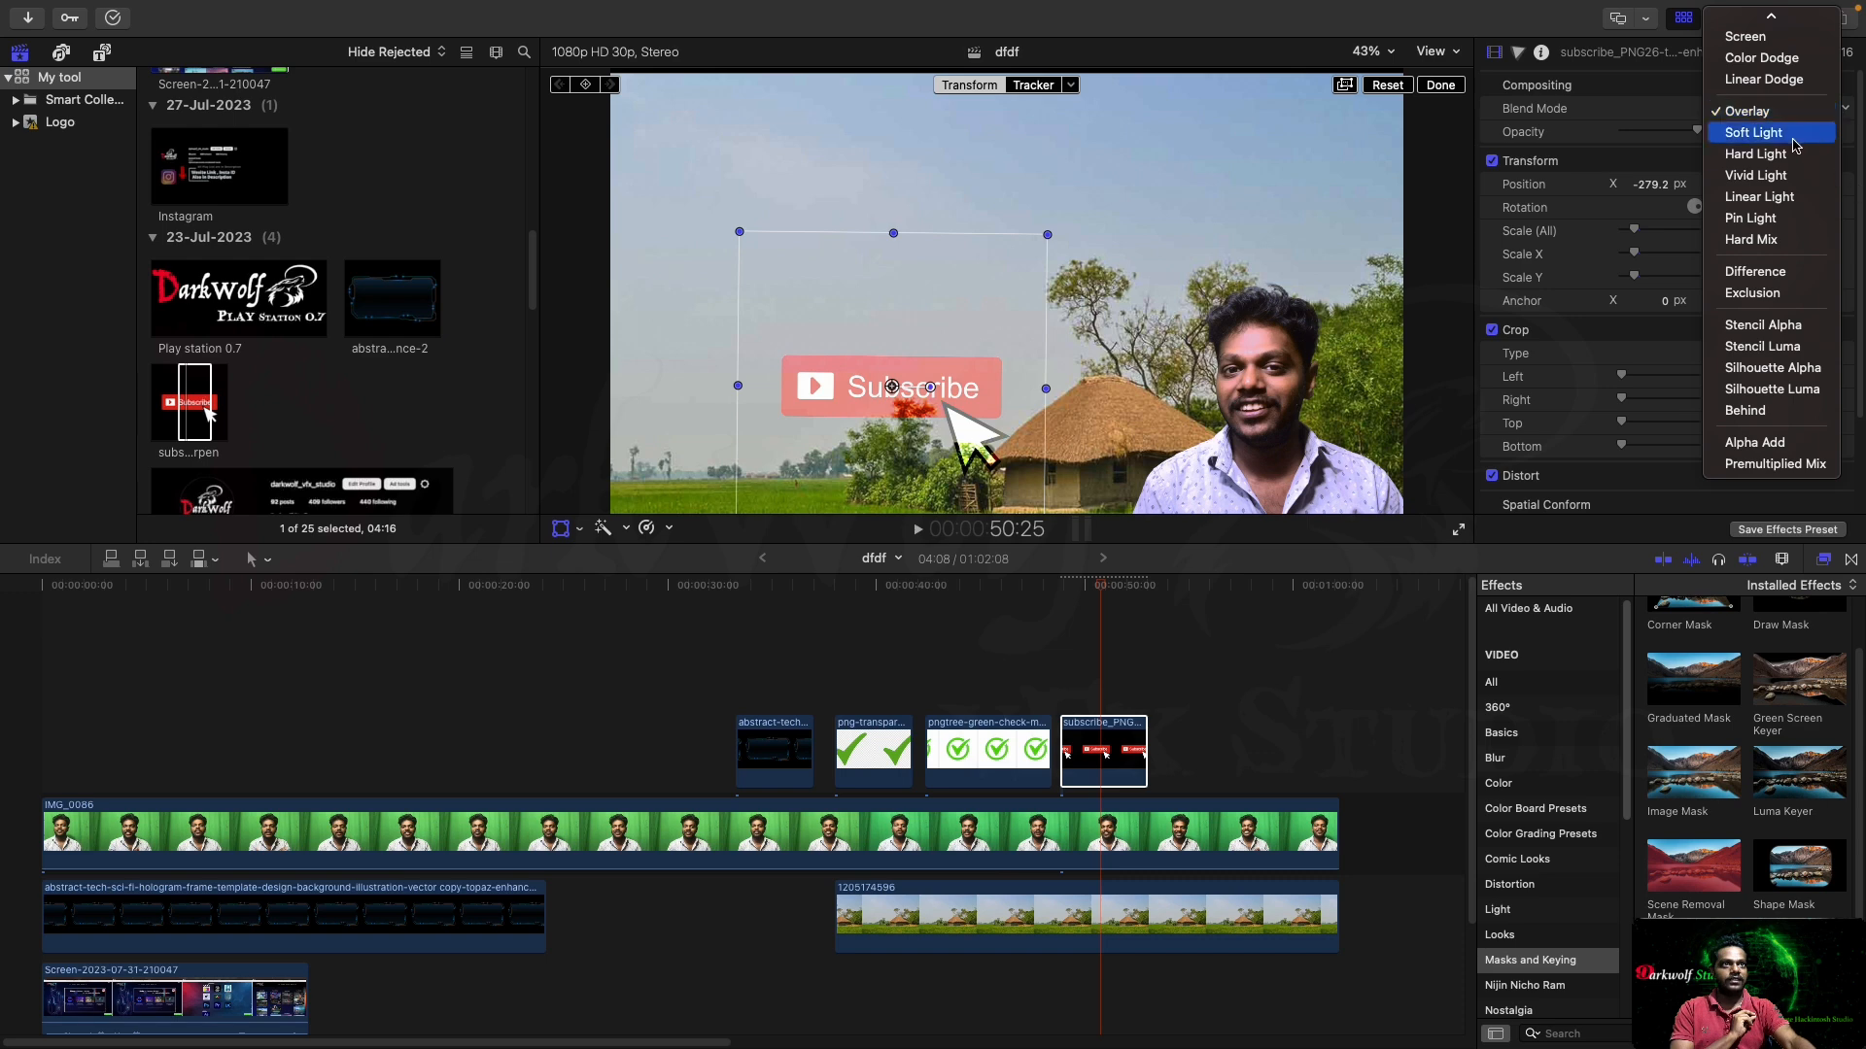
click(1796, 131)
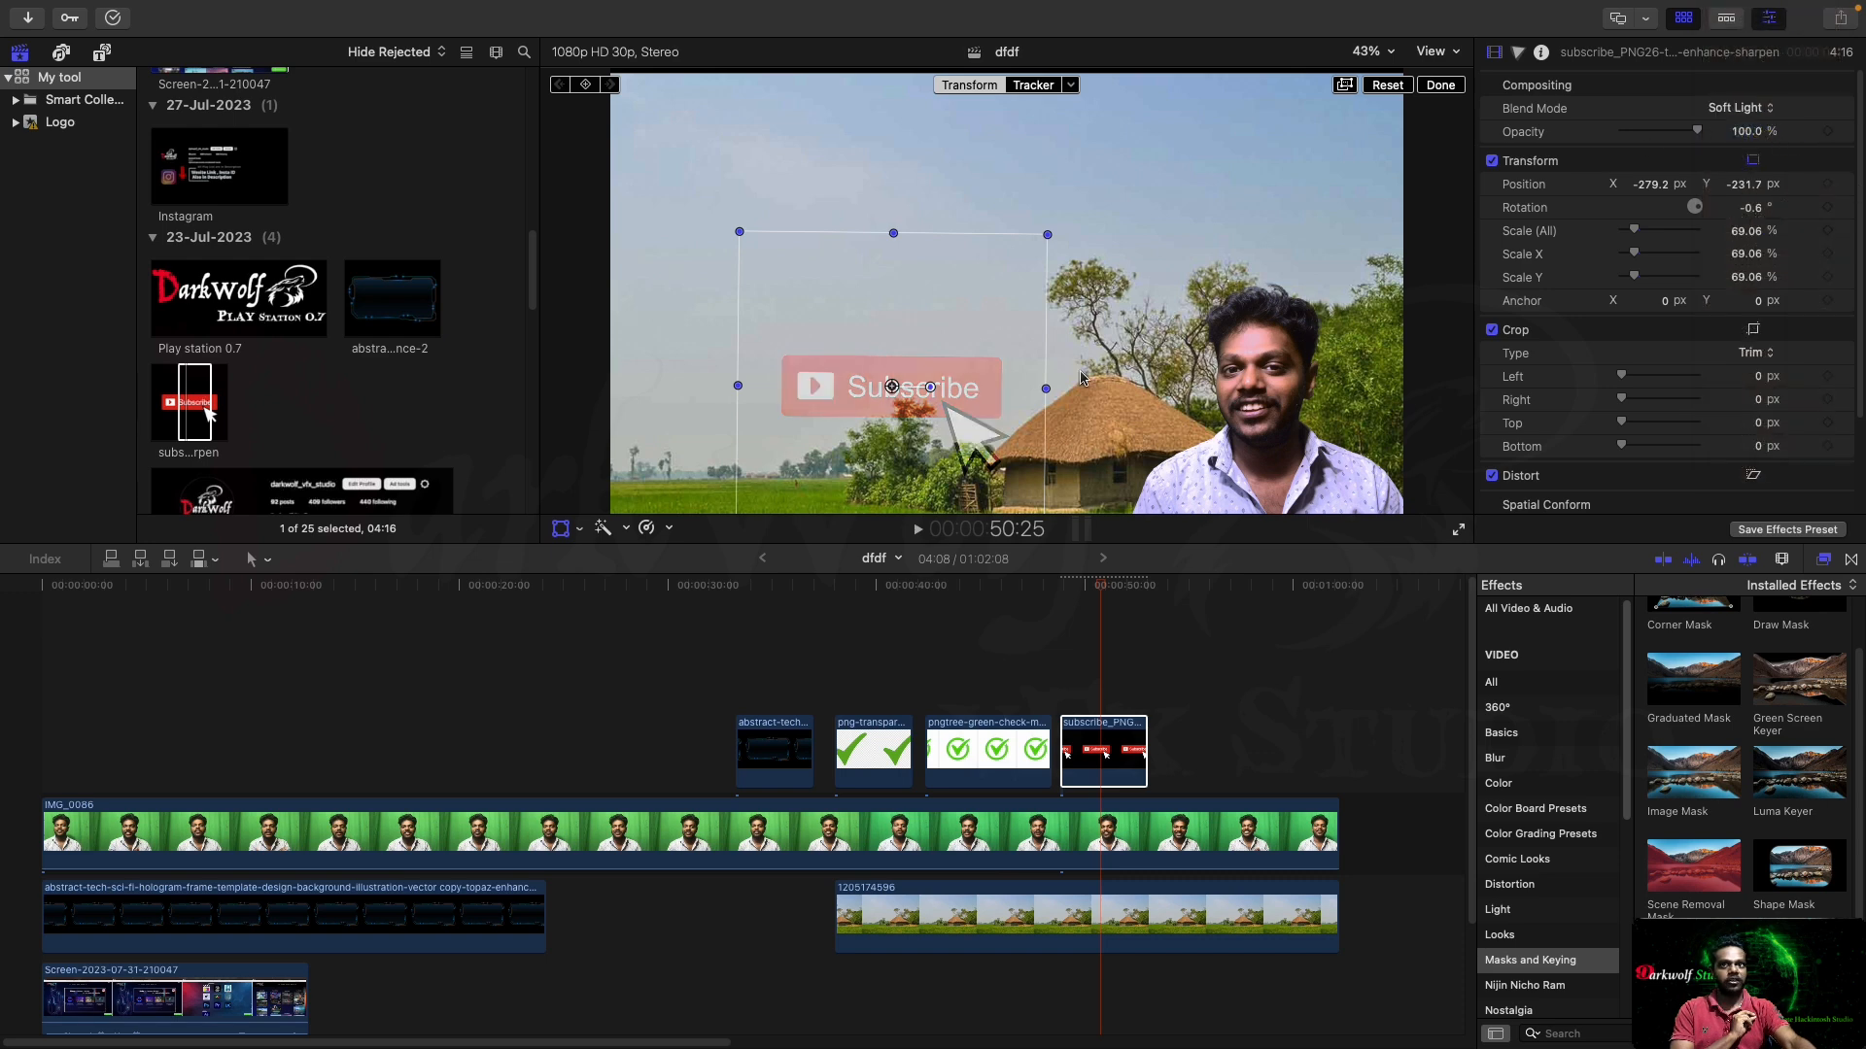
drag(928, 391, 920, 434)
click(1726, 113)
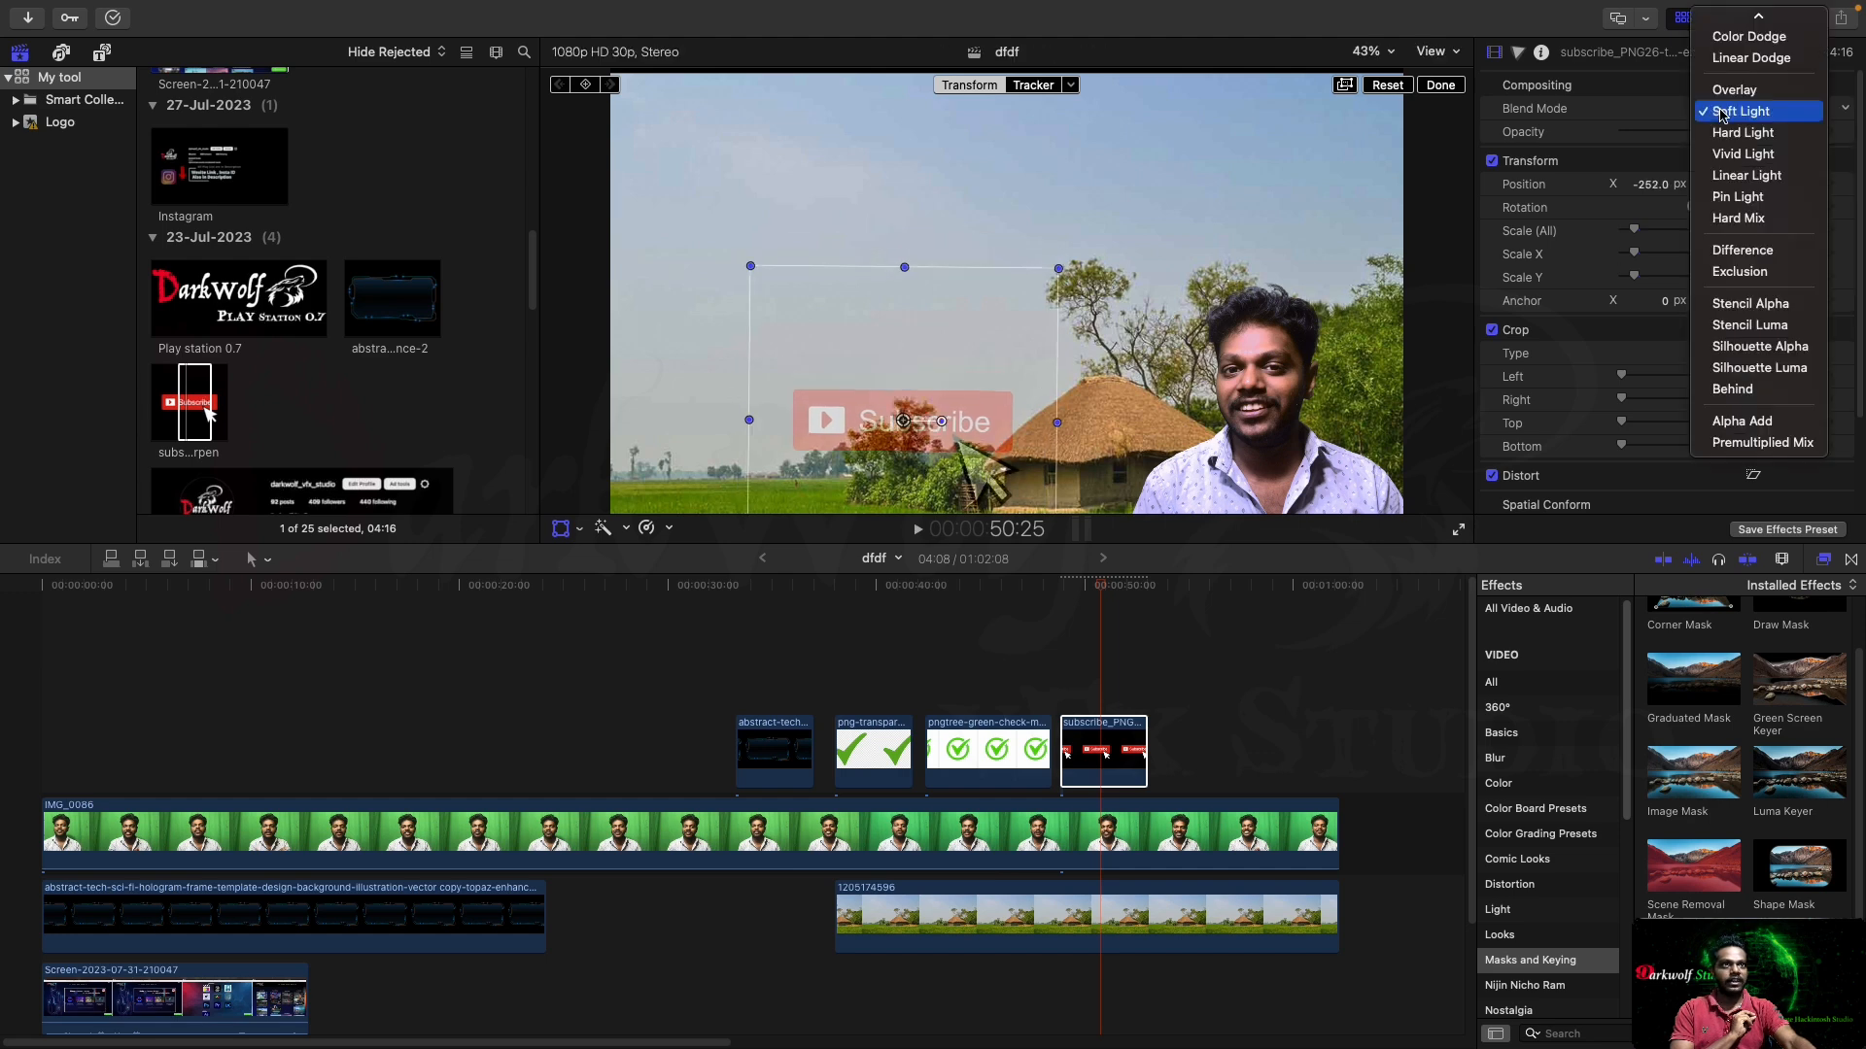
click(1726, 134)
Try the Vivid Light and Difference blend modes on the Subscribe clip
click(1743, 111)
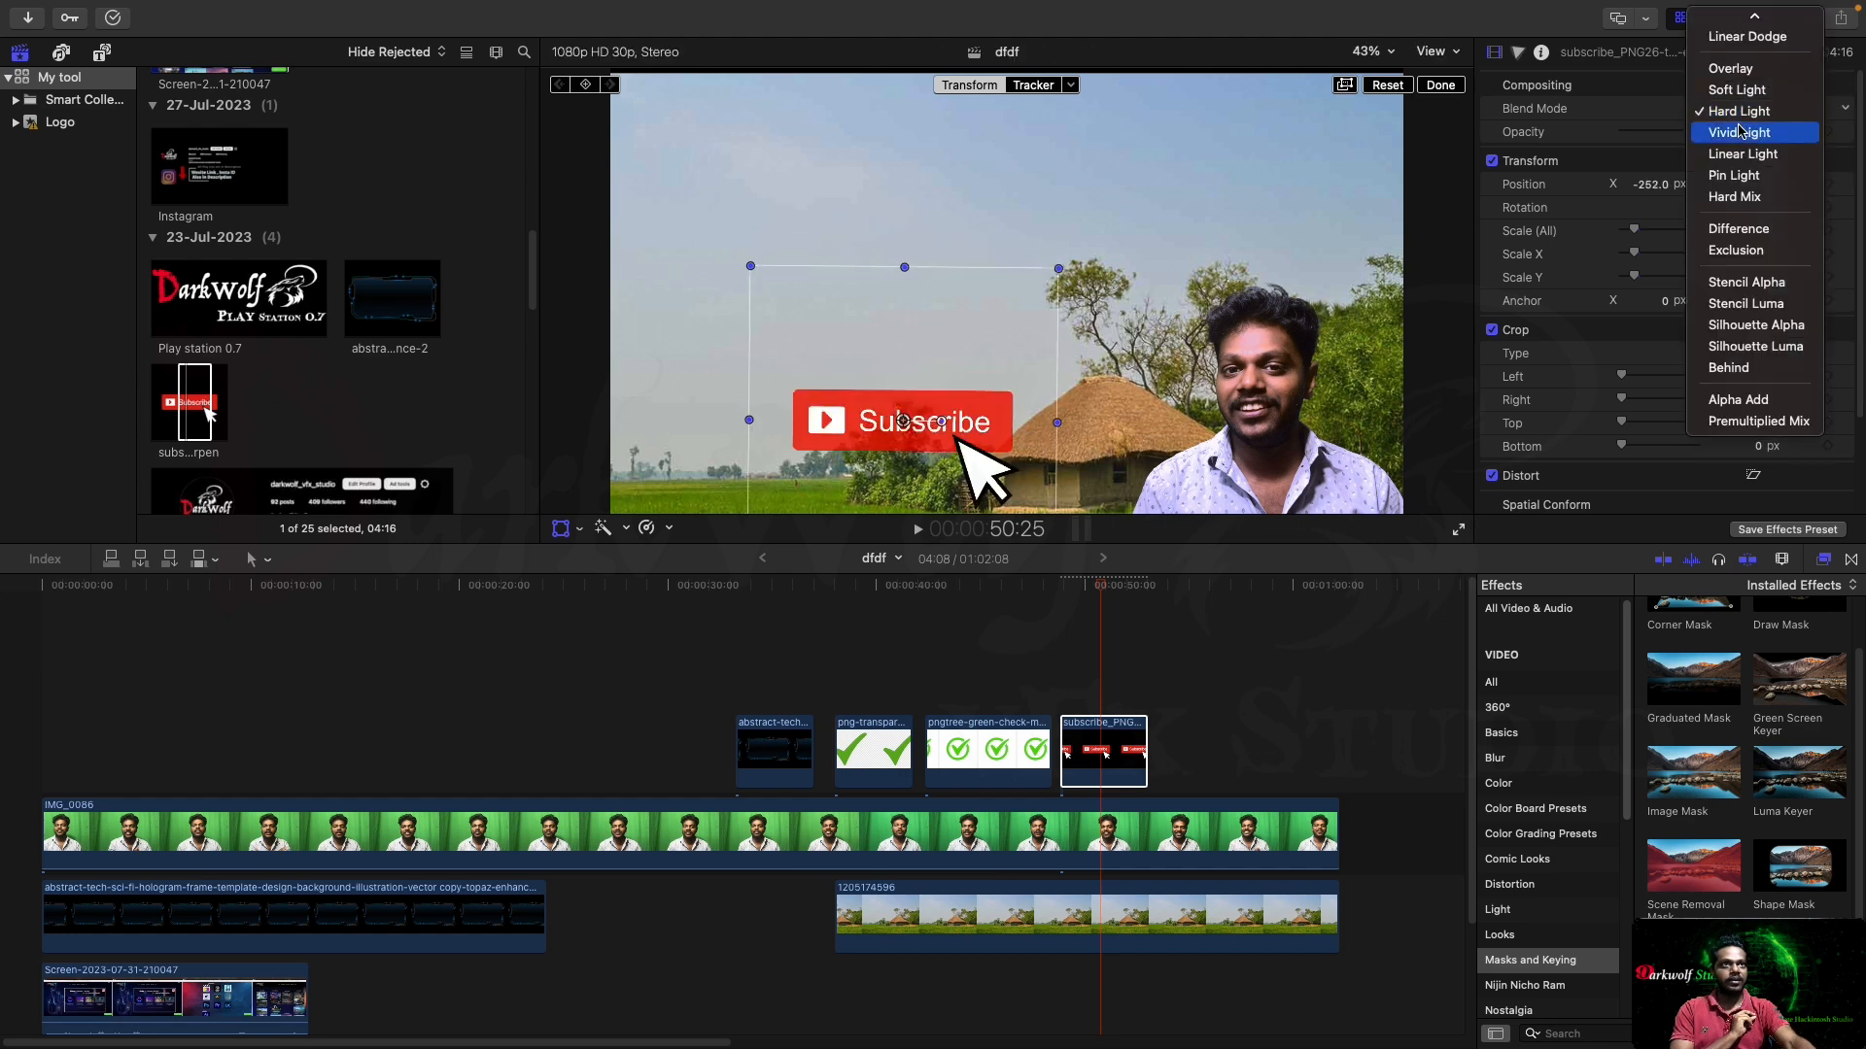
click(1739, 132)
click(1737, 110)
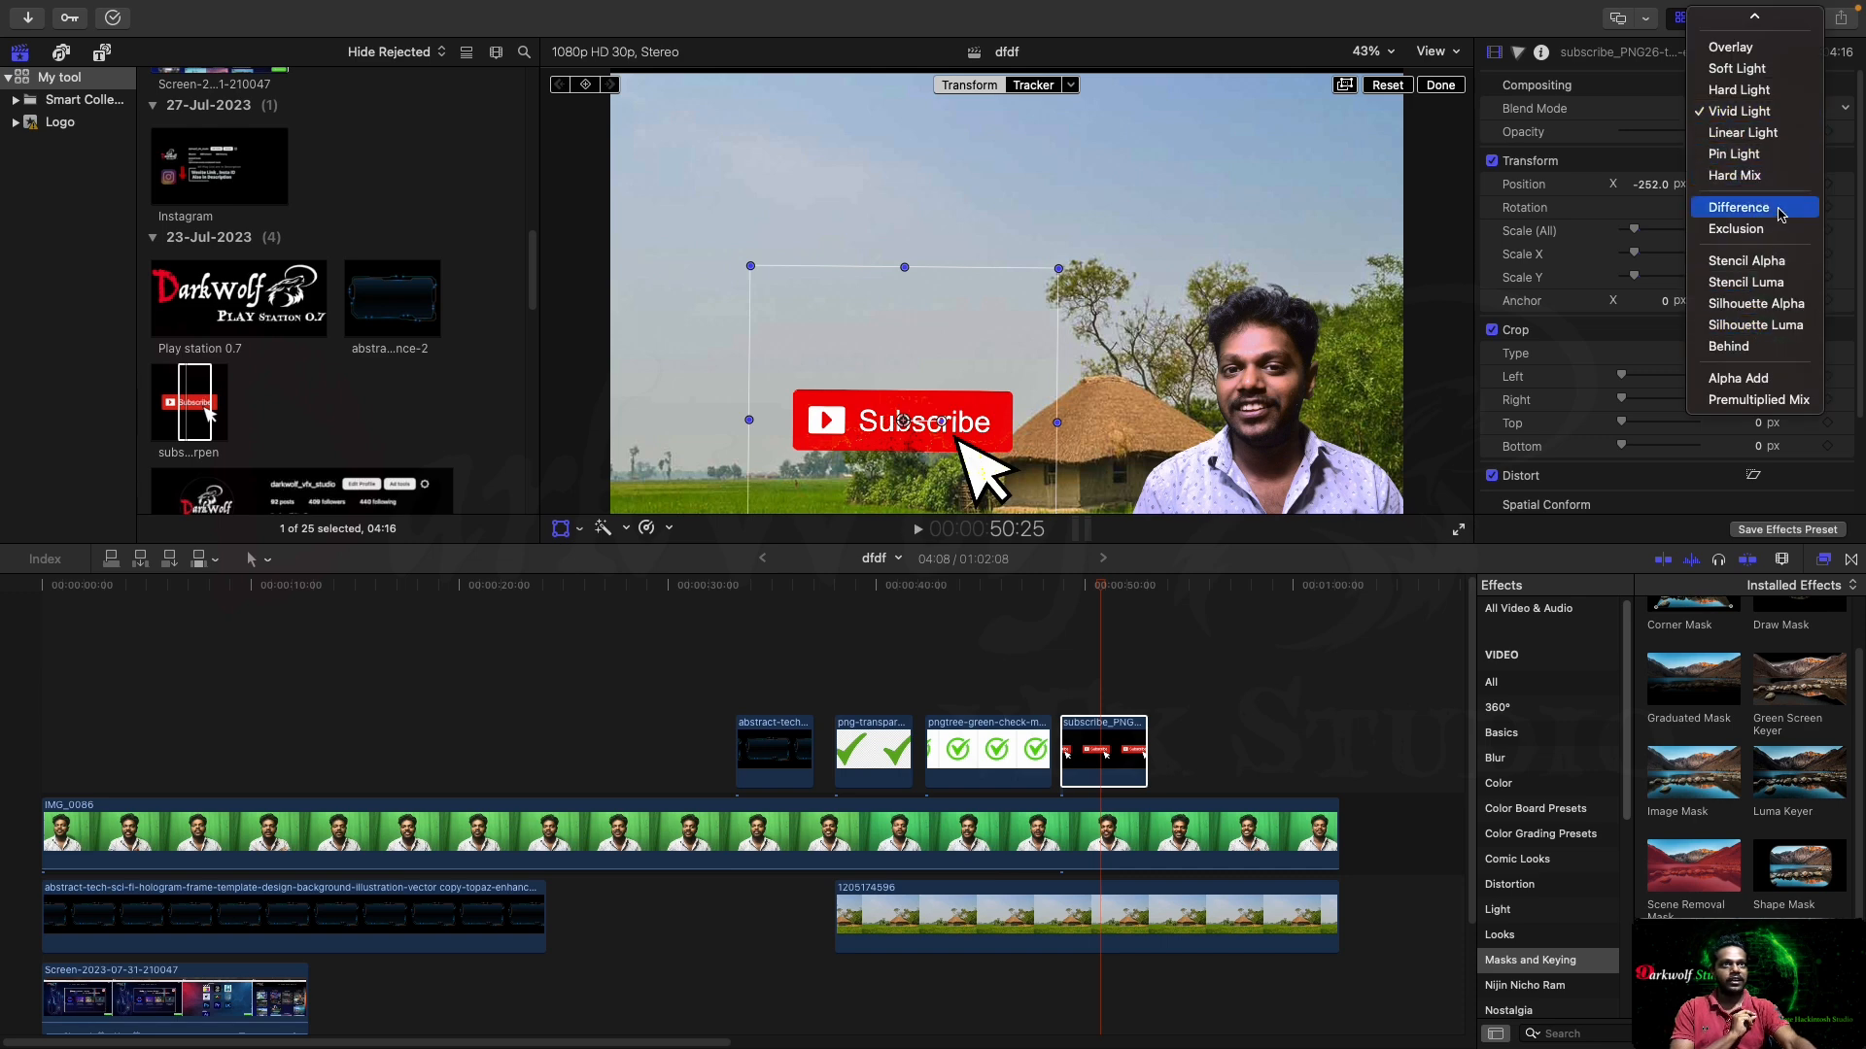
click(1739, 207)
Check the Subscribe clip over the presenter and the sky, and return it to Normal at about X -76 px, Y 0 px
drag(898, 428, 1260, 352)
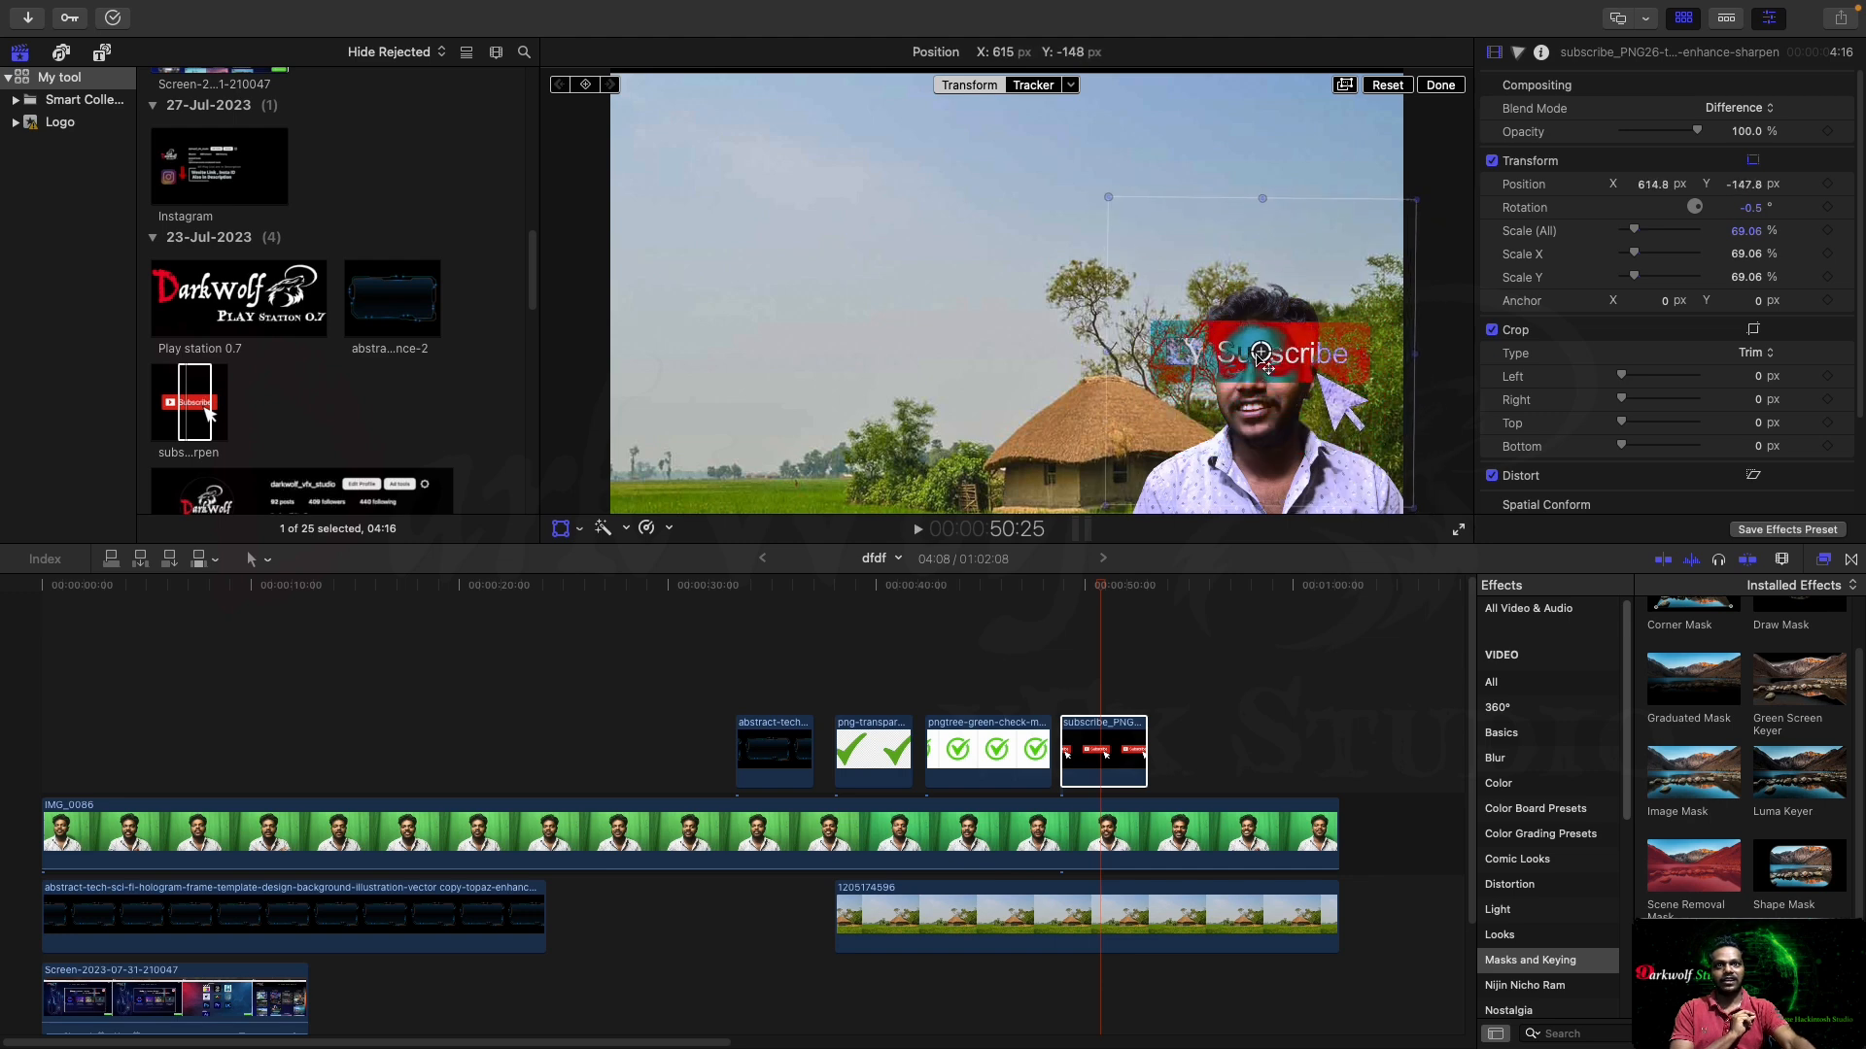
drag(1261, 352, 924, 264)
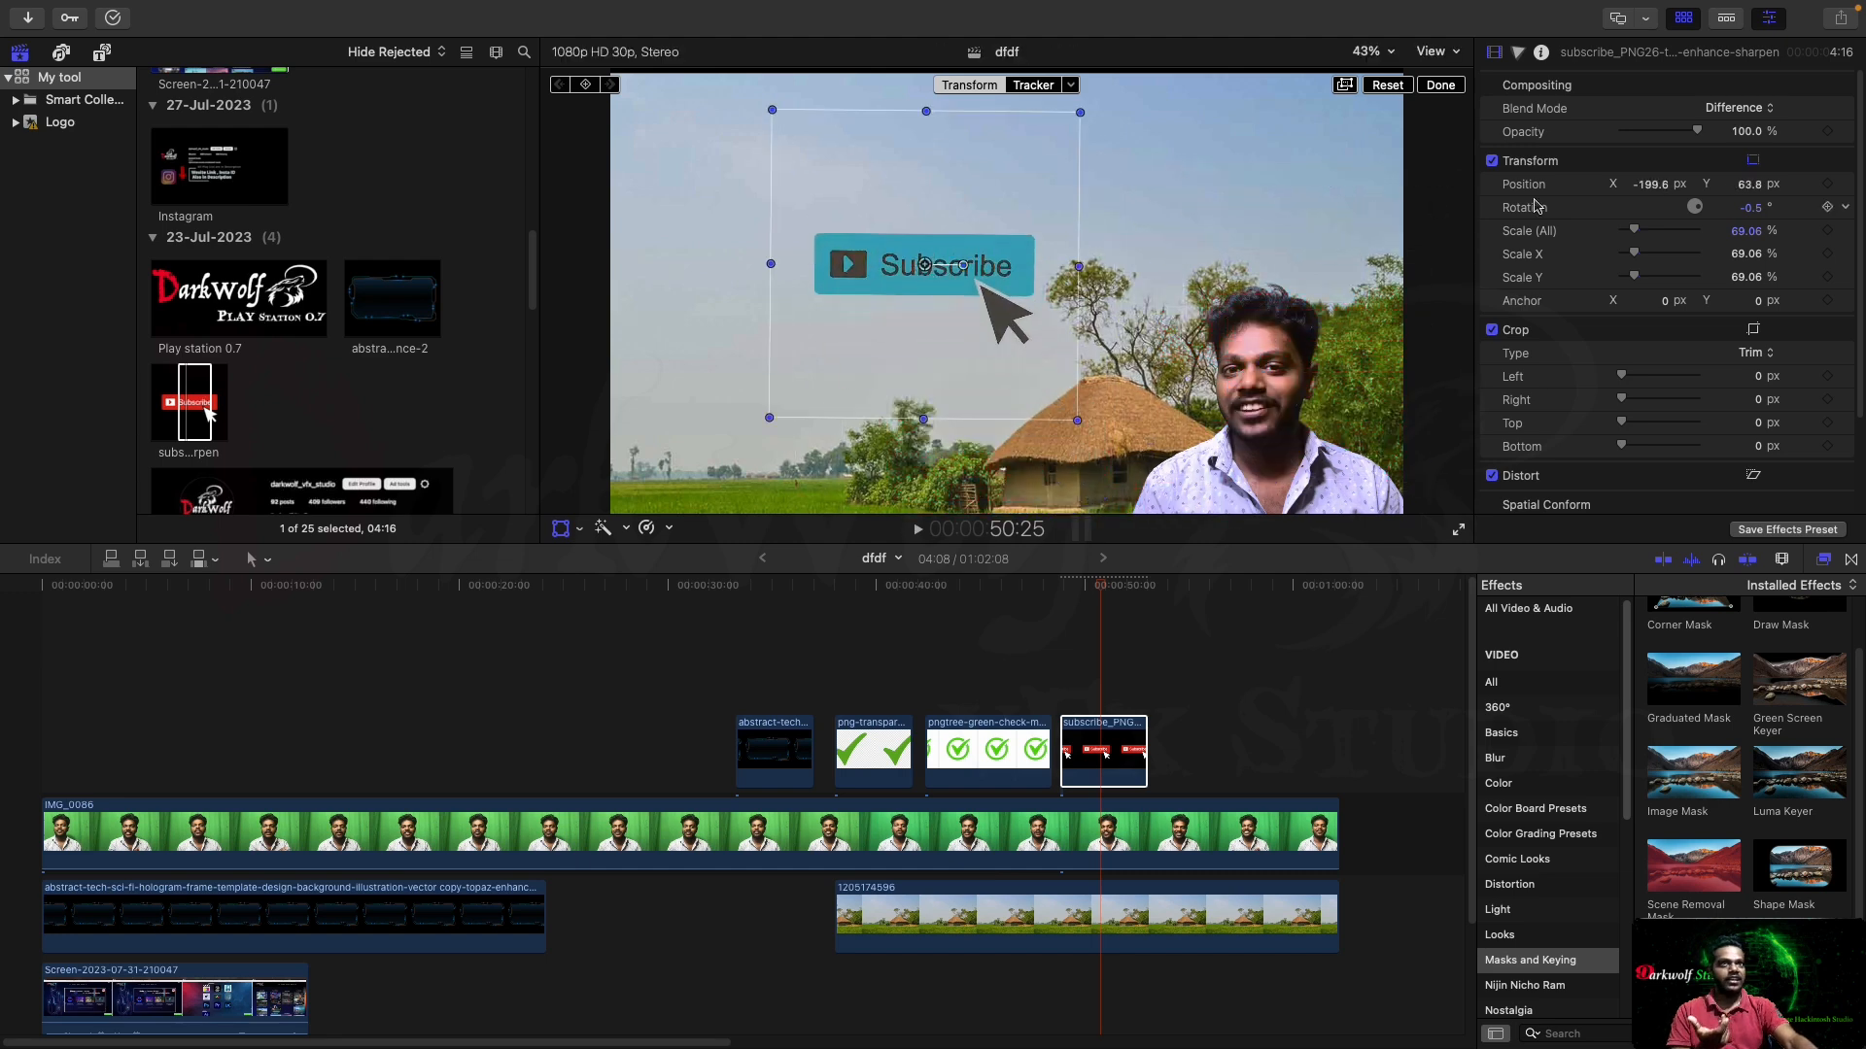
click(1771, 109)
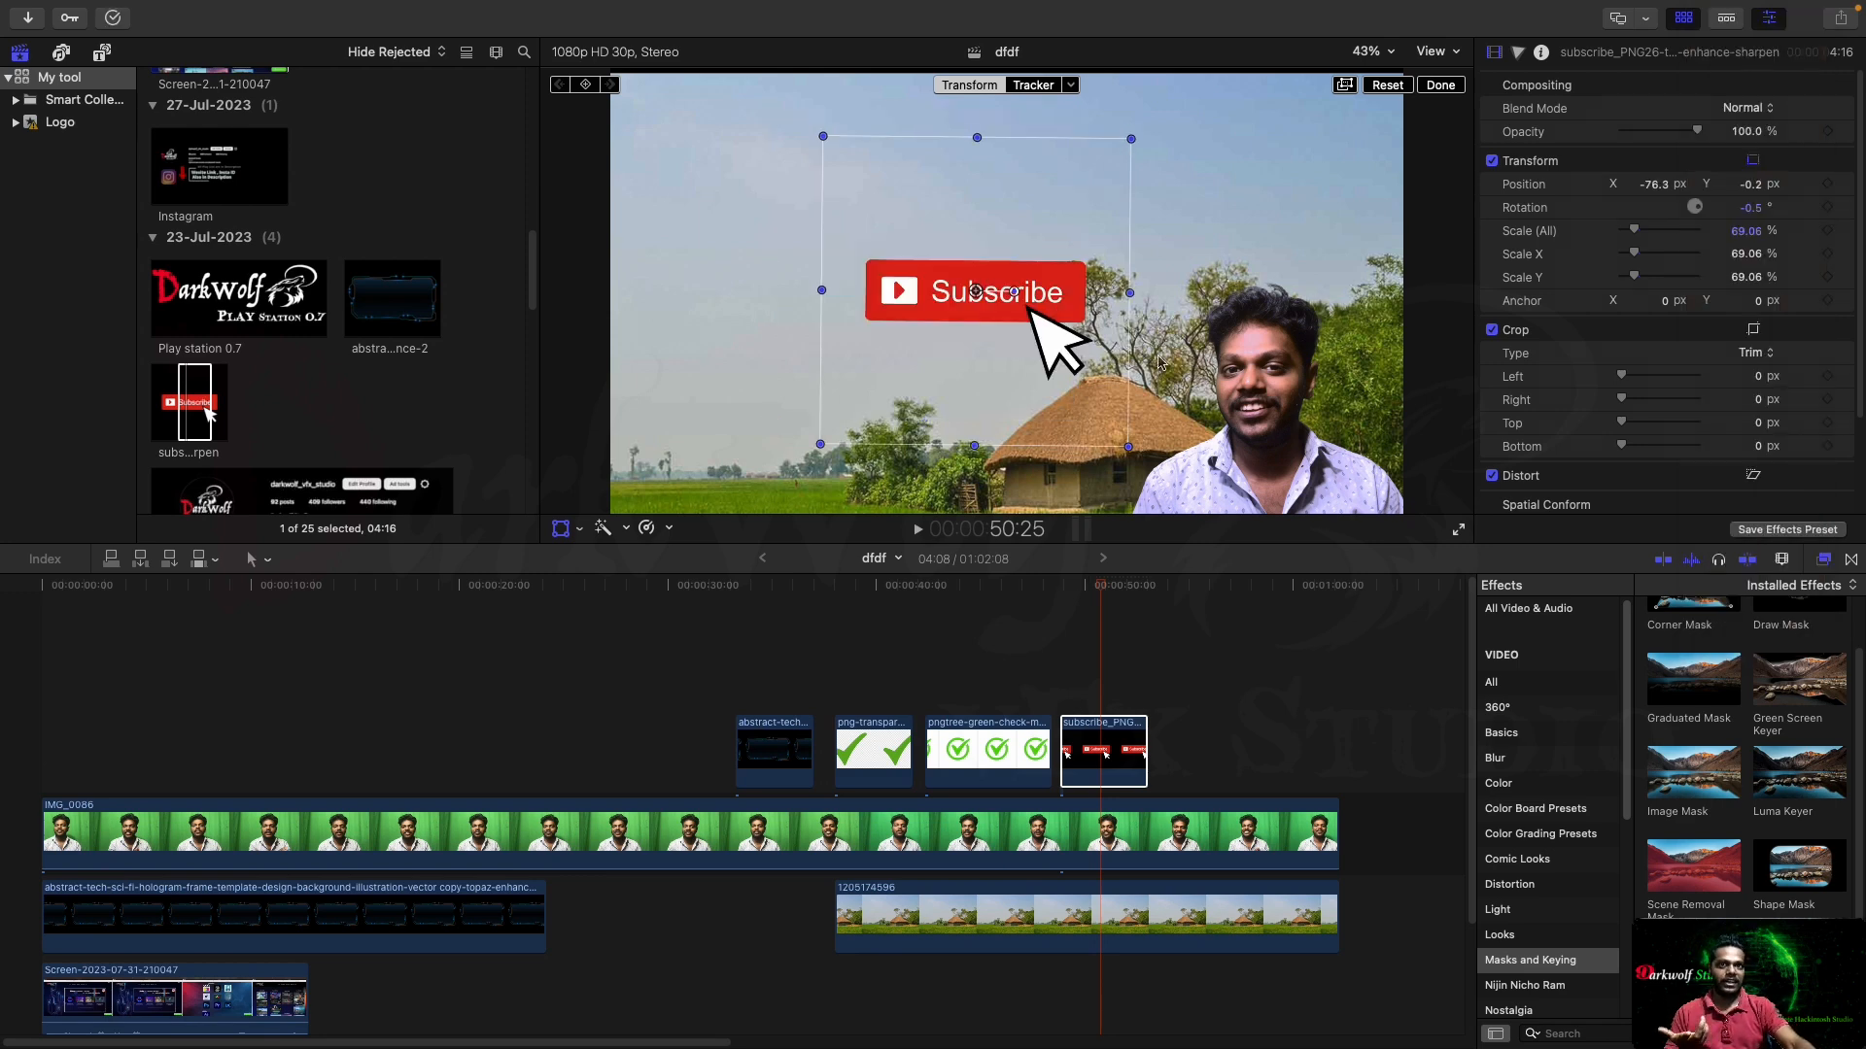
Add the fire_-_21531 (Original)(1) clip directly after the Subscribe clip and set its blend mode to Add
drag(1125, 594, 1123, 594)
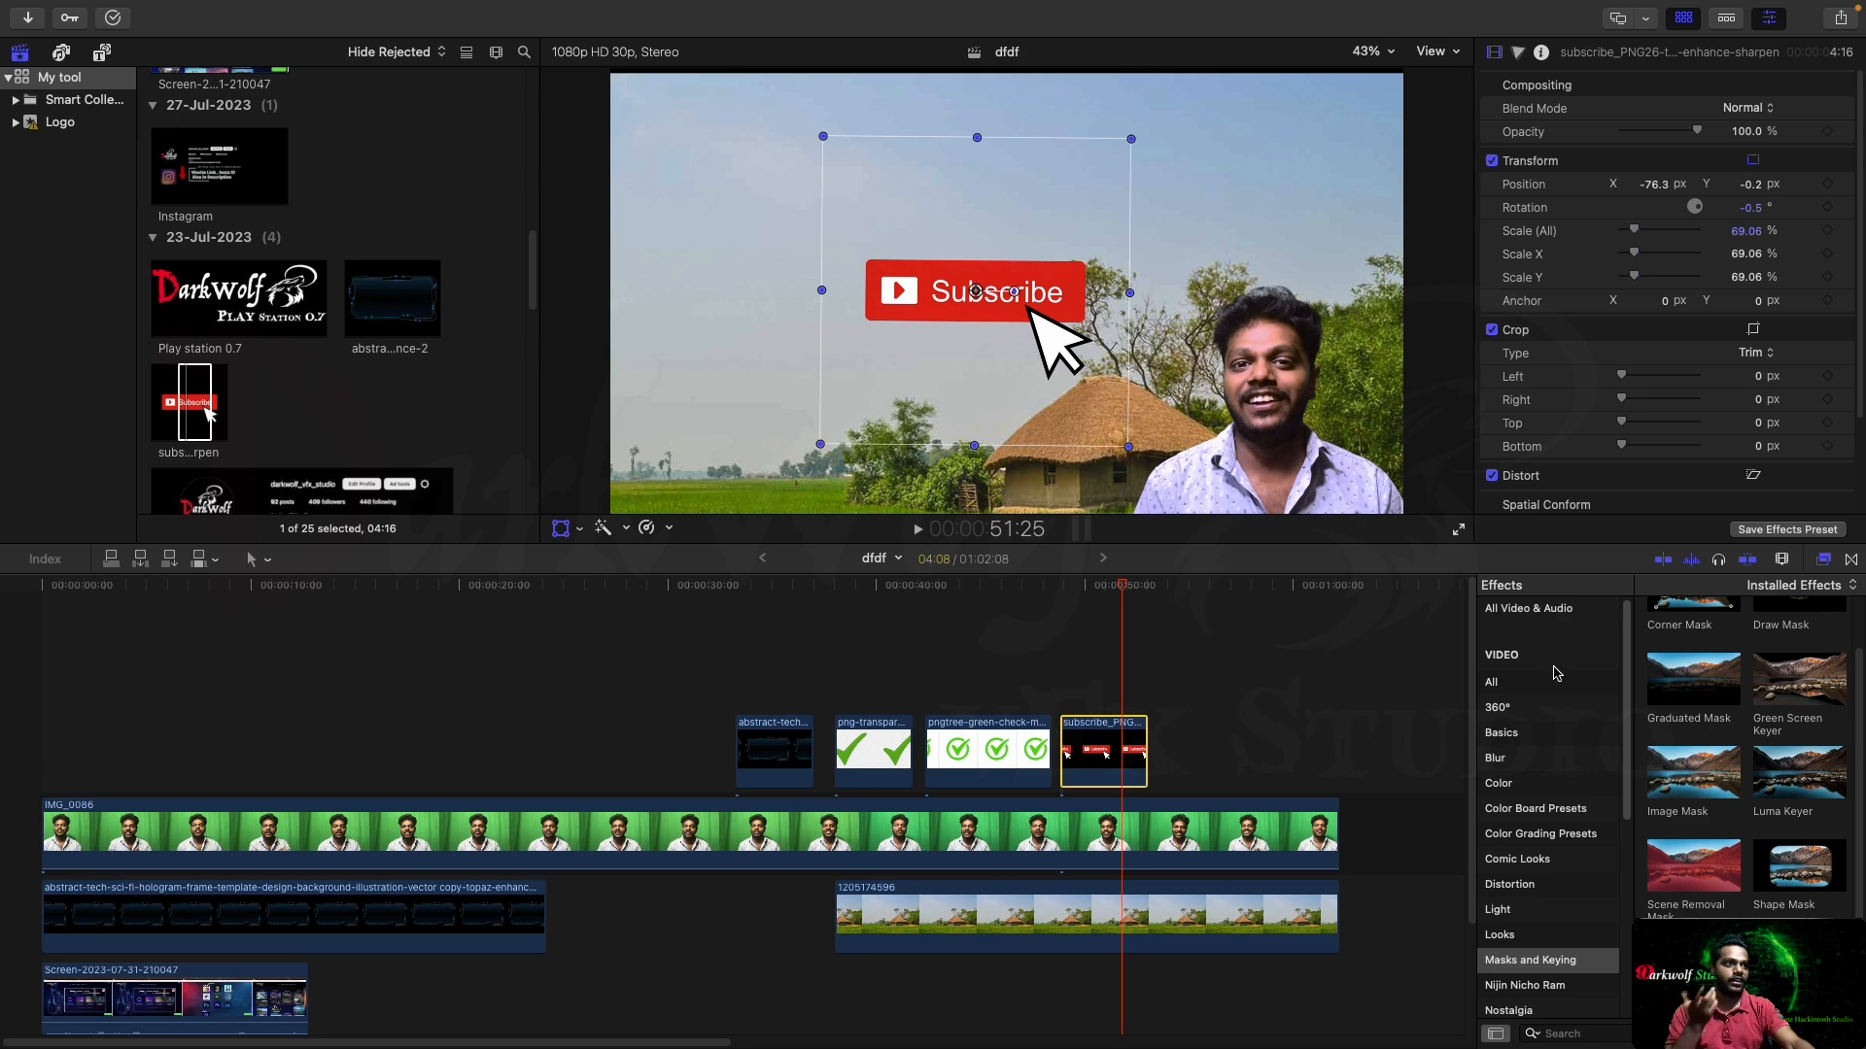
drag(1865, 388, 1165, 754)
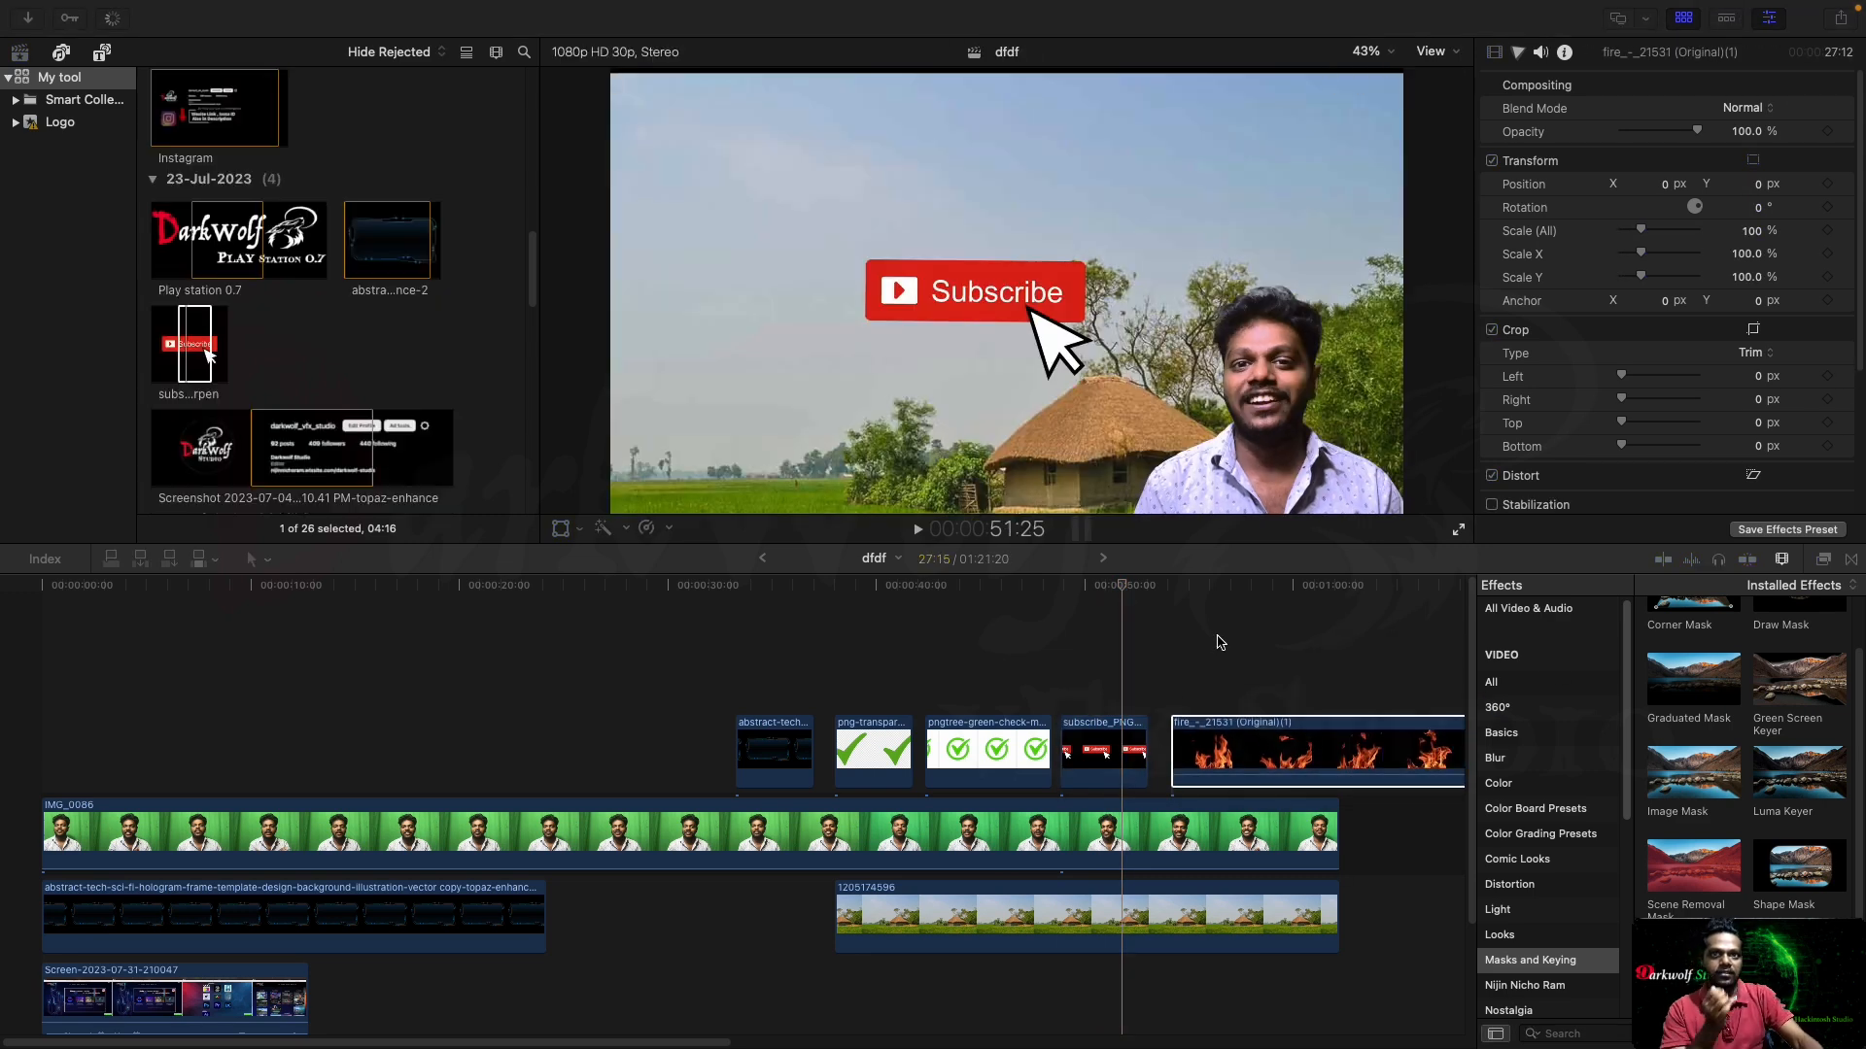
click(1225, 590)
mouse_move(1233, 591)
mouse_down()
mouse_move(1253, 600)
mouse_move(1197, 606)
mouse_move(1235, 606)
mouse_up()
drag(1297, 754, 1263, 759)
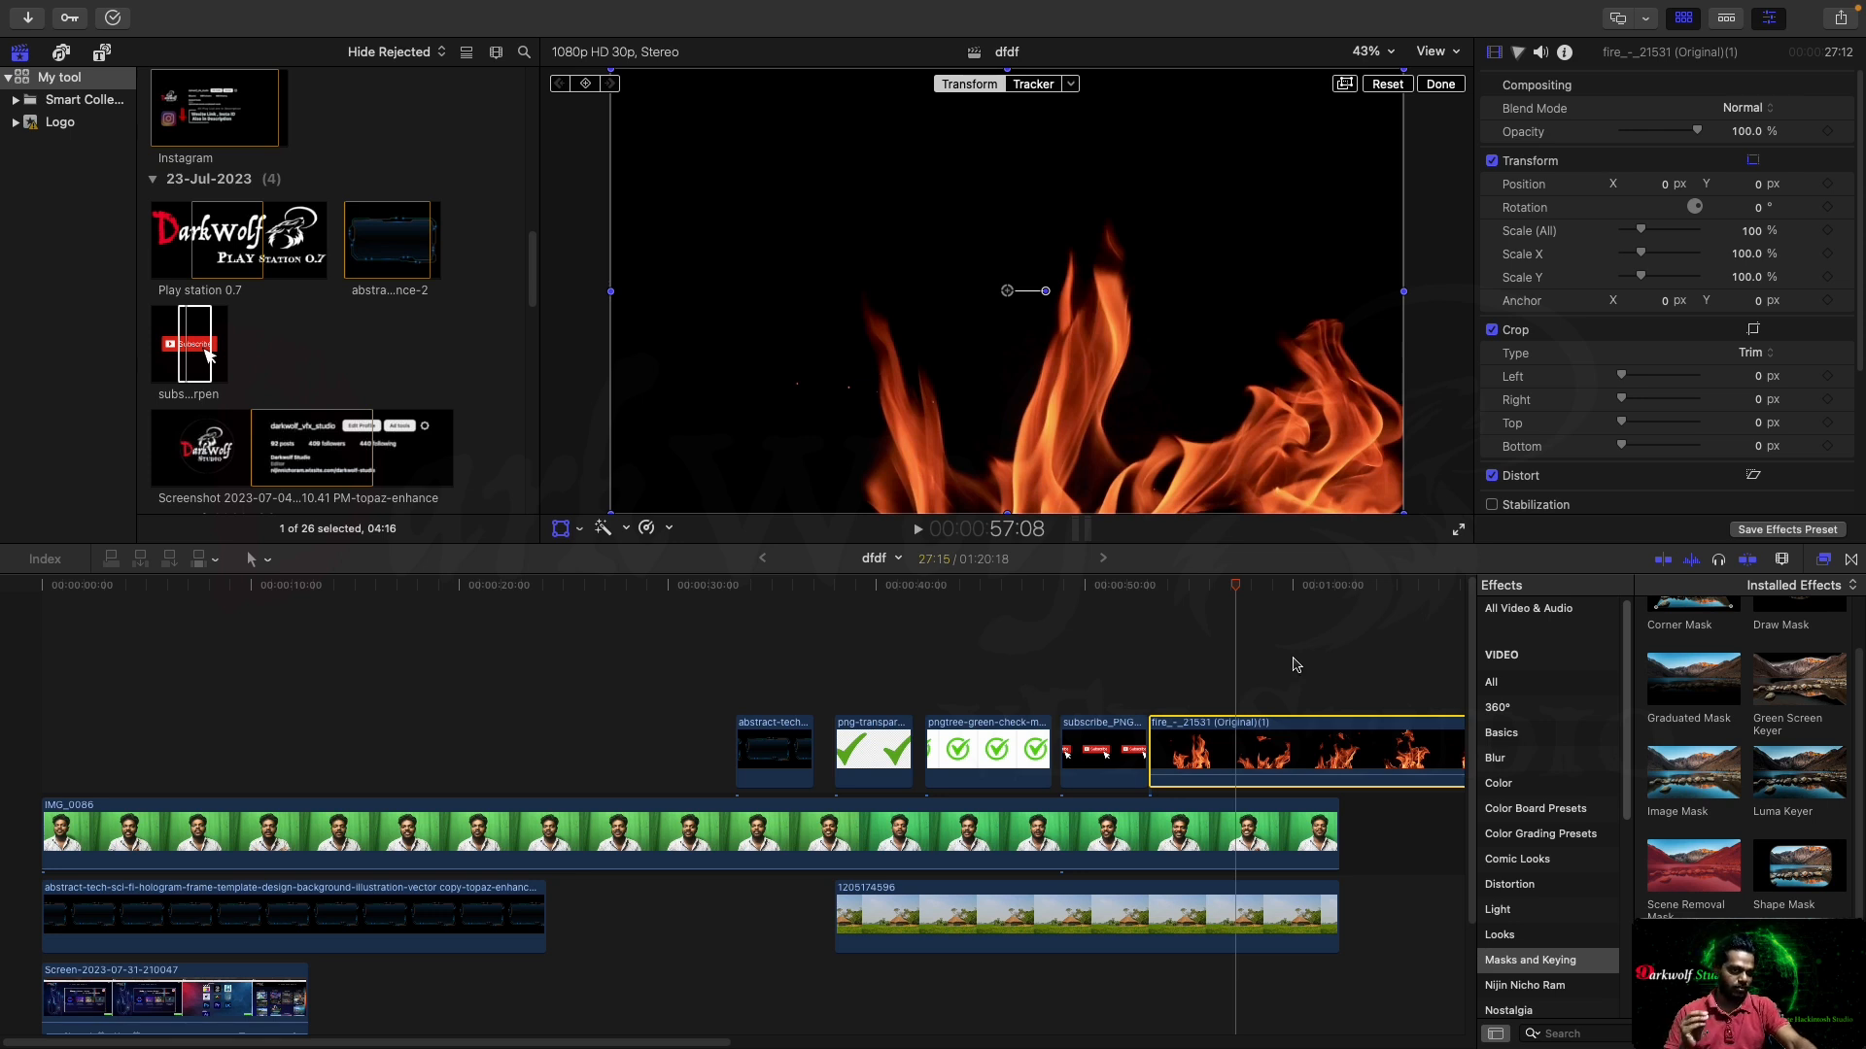
click(1764, 108)
click(1782, 263)
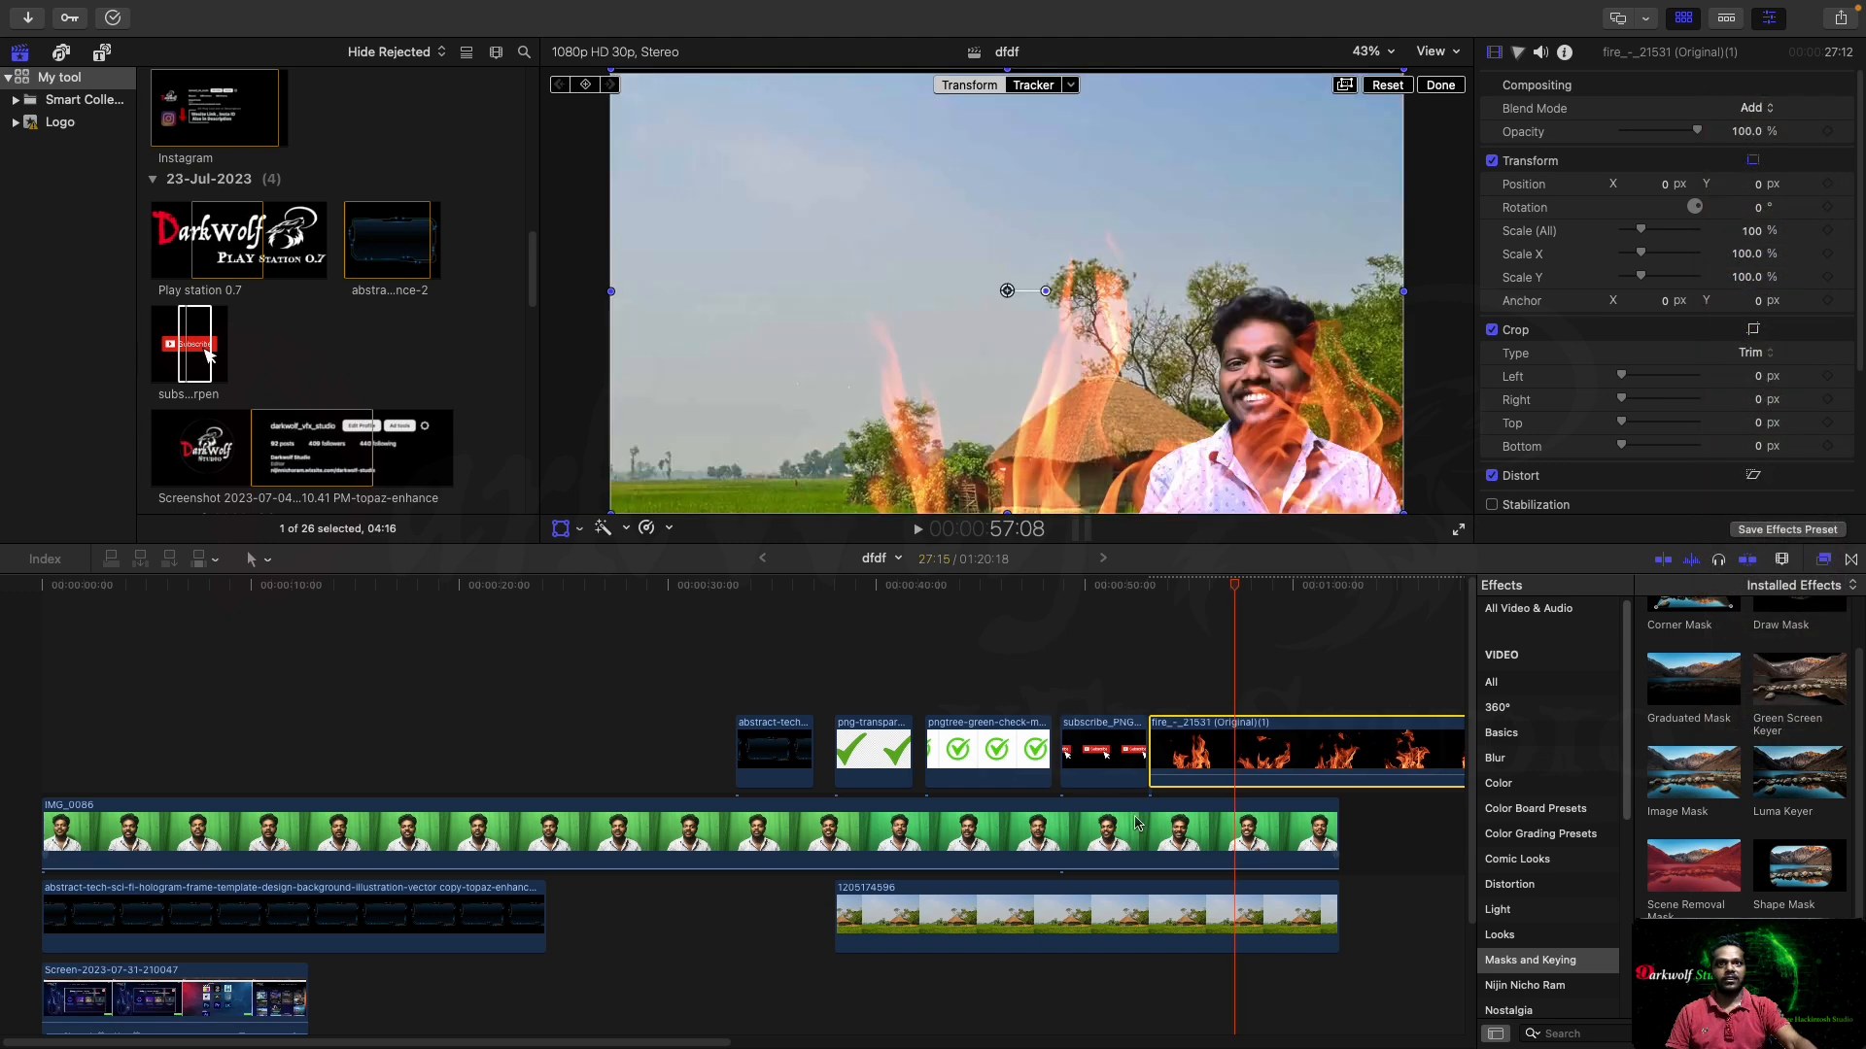
click(1330, 903)
drag(1330, 904, 1147, 903)
drag(1331, 836, 1146, 836)
click(1135, 833)
drag(1141, 848, 1335, 851)
drag(1397, 762, 1207, 754)
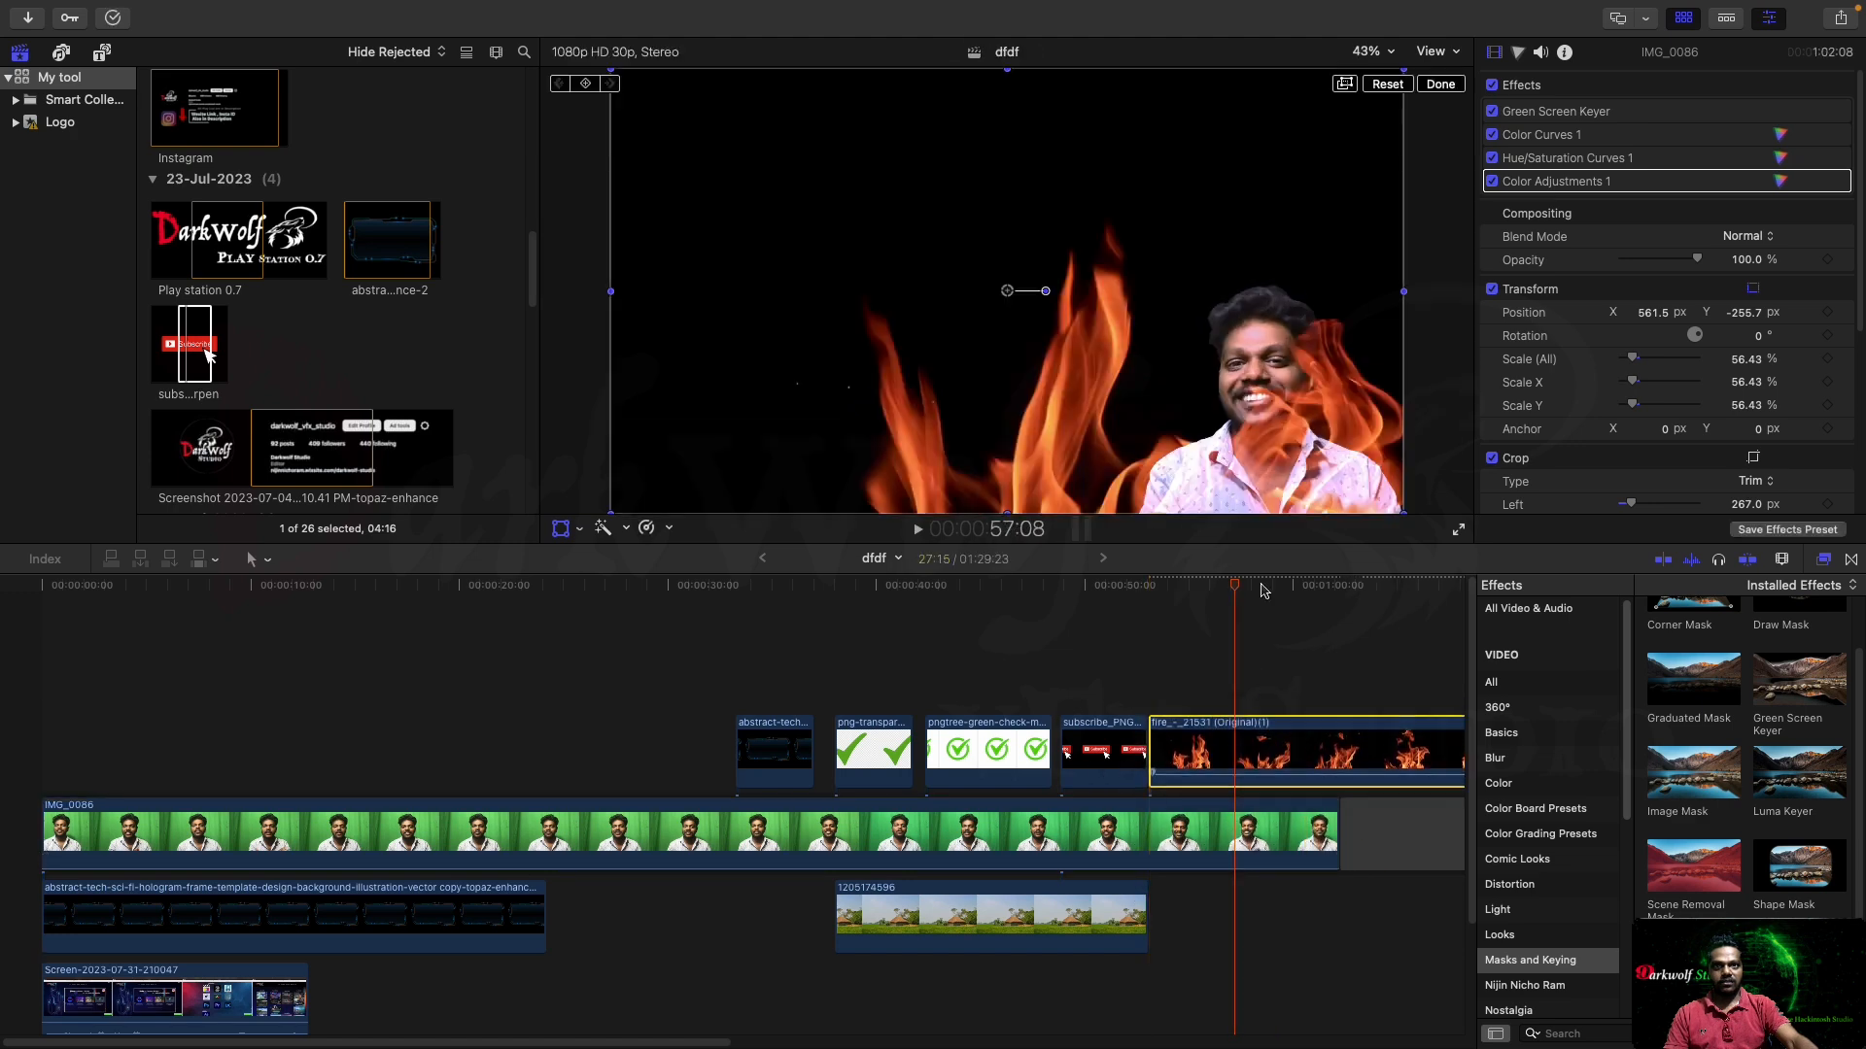
key(space)
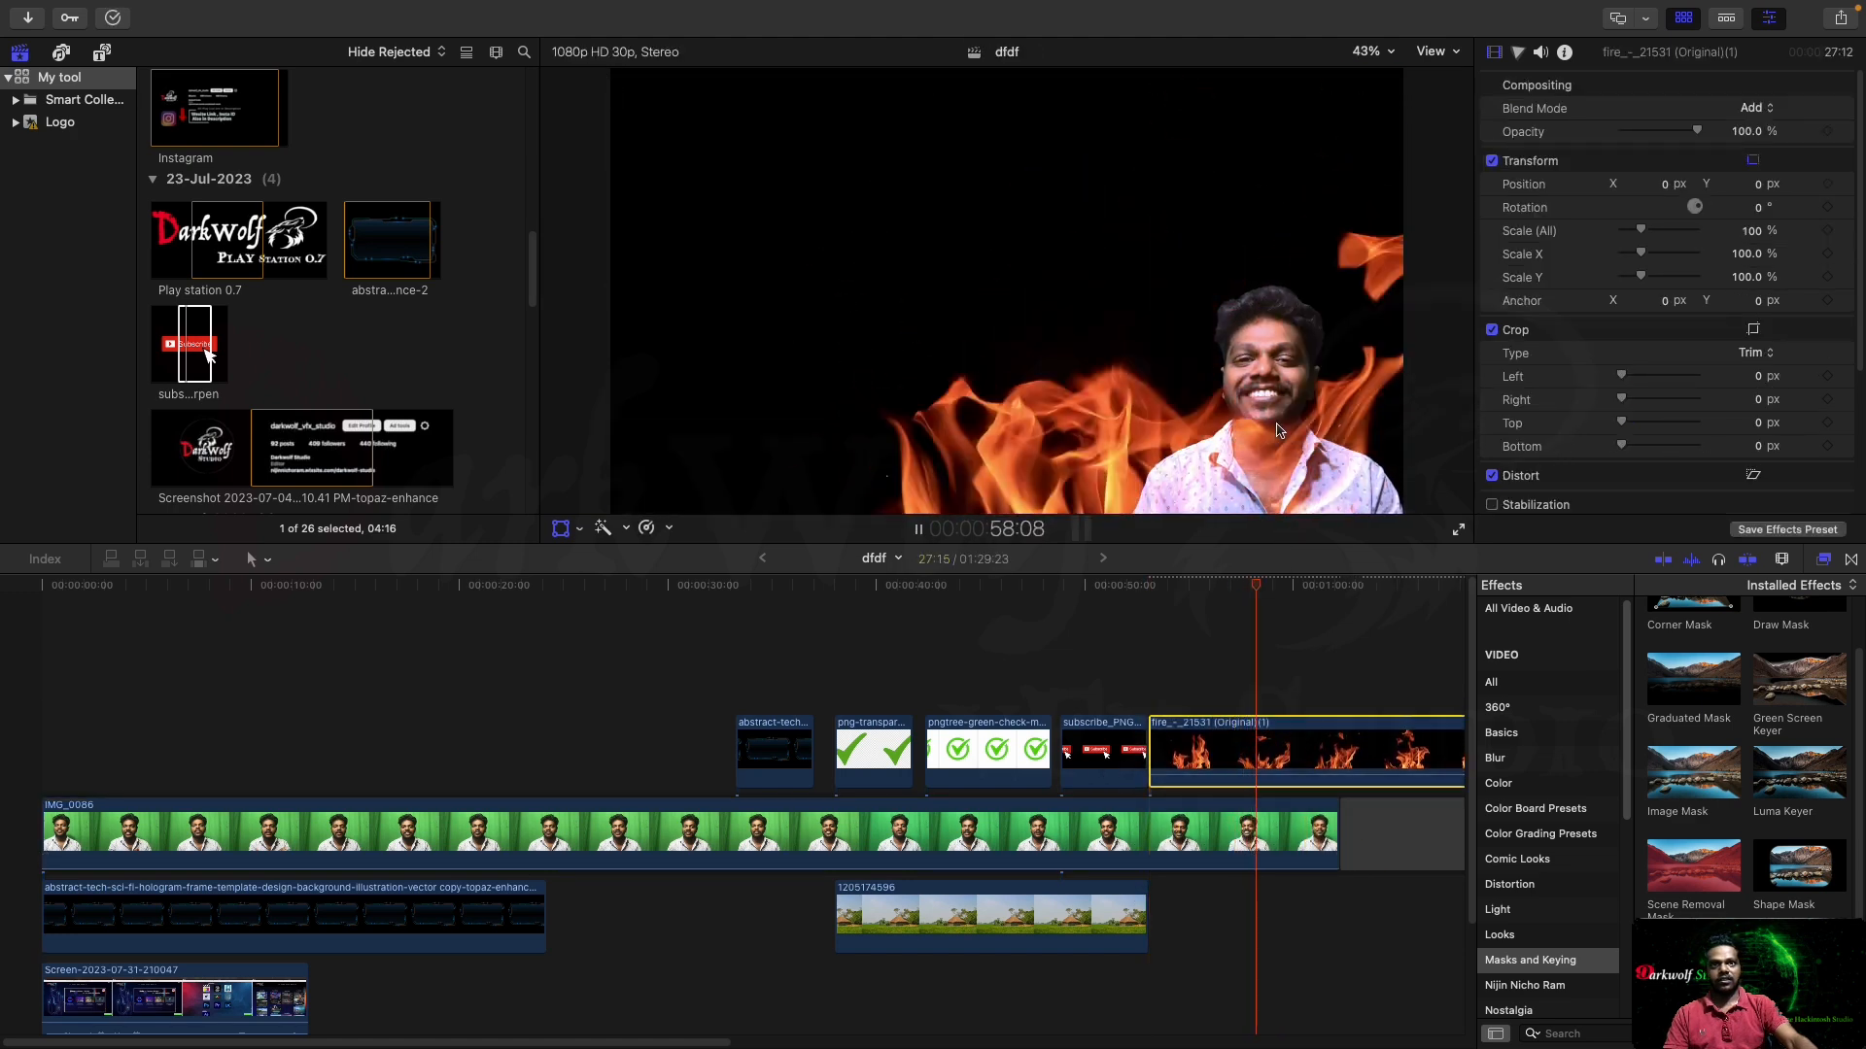
key(space)
Extend the village background clip back to its former end and trim the IMG_0086 presenter clip to end before the fire clip
key(shift+t)
drag(1141, 916, 1338, 916)
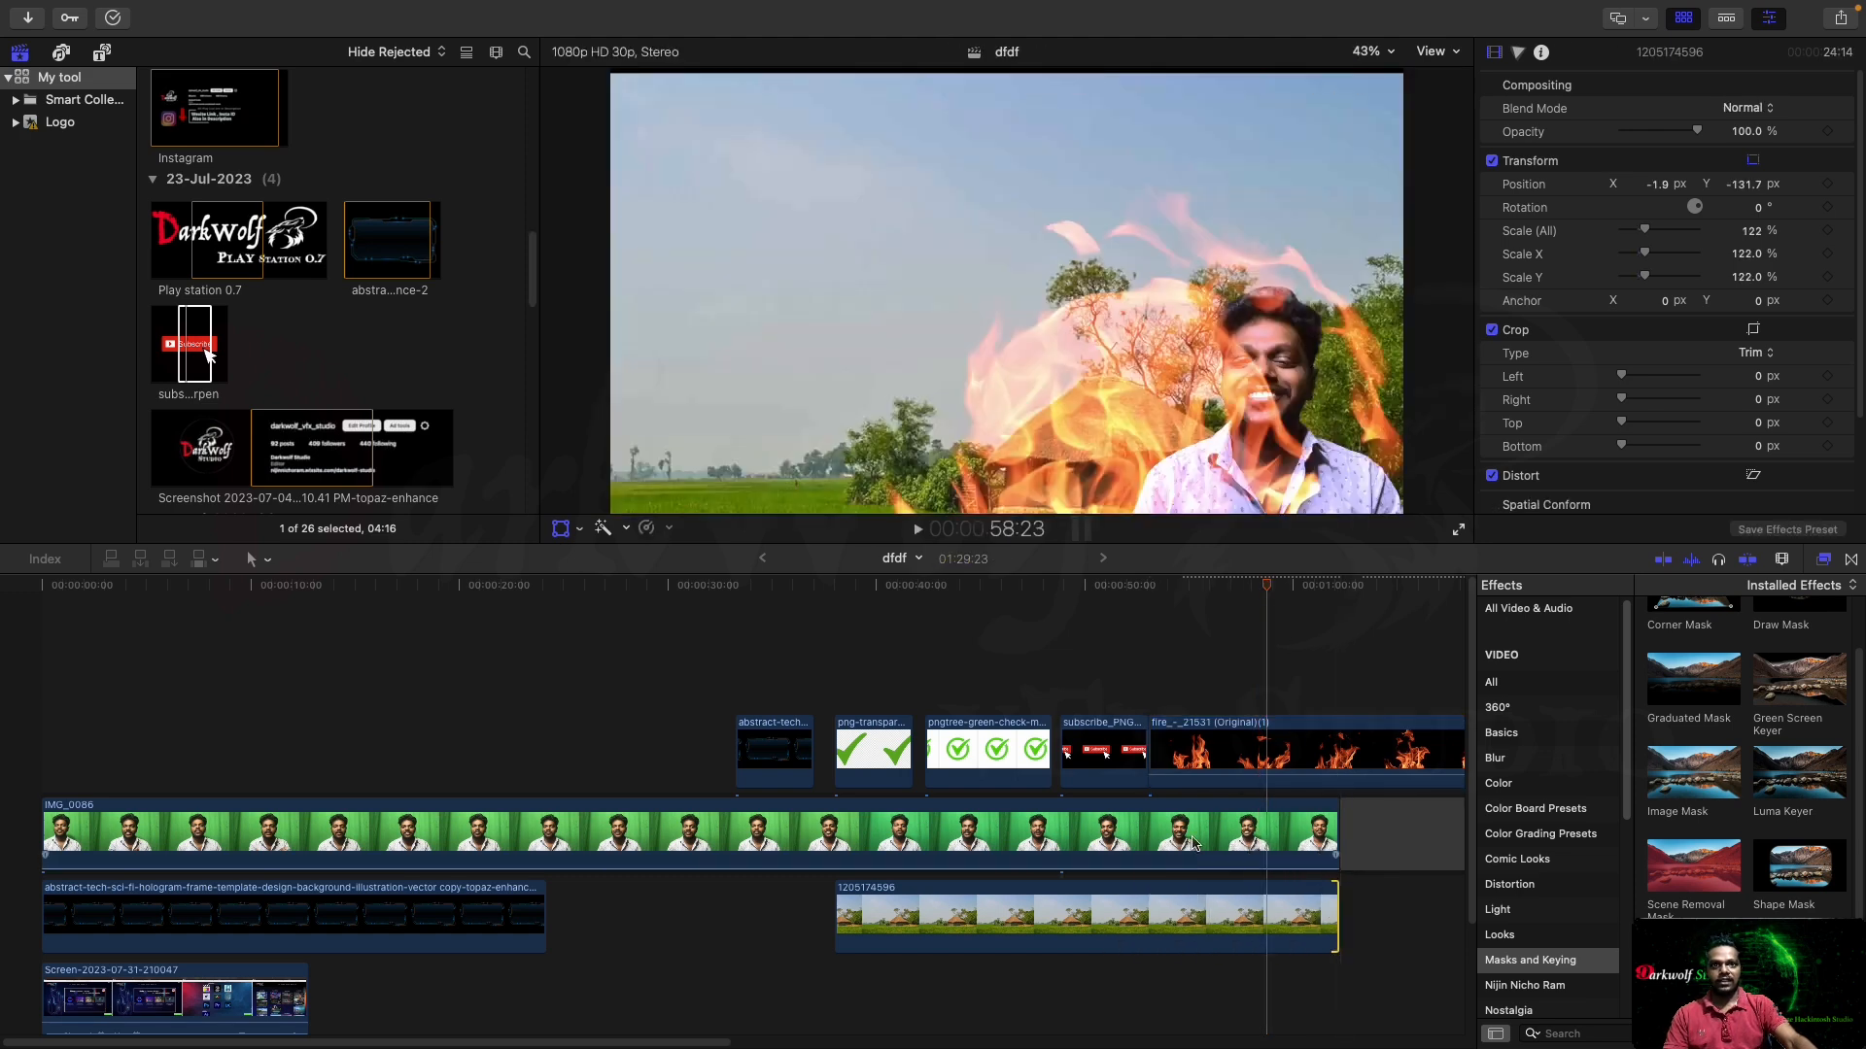
drag(1339, 837, 1111, 837)
Scale the fire clip to 20%, place it over the field at about X -668 px, Y -393 px, and play it back
click(1115, 448)
right_click(1115, 448)
click(1147, 452)
drag(1211, 414, 848, 429)
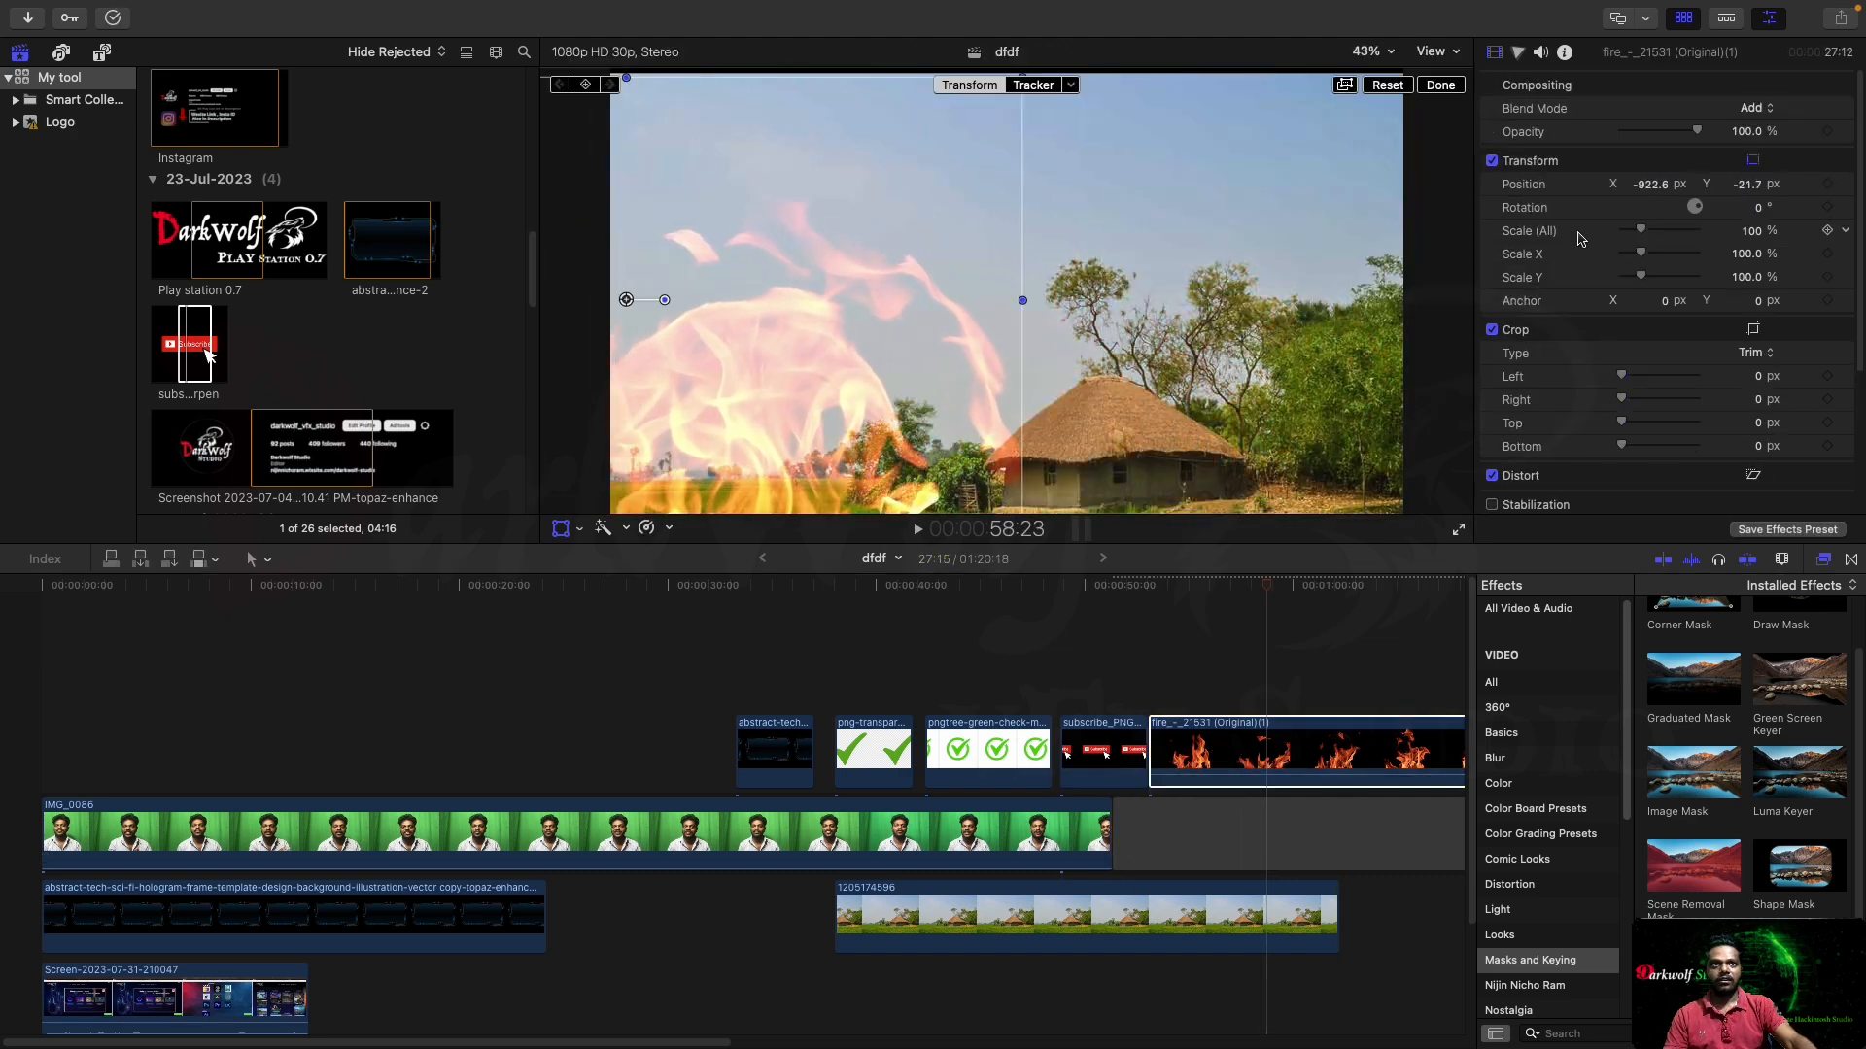
drag(1641, 229, 1625, 231)
drag(664, 315, 774, 495)
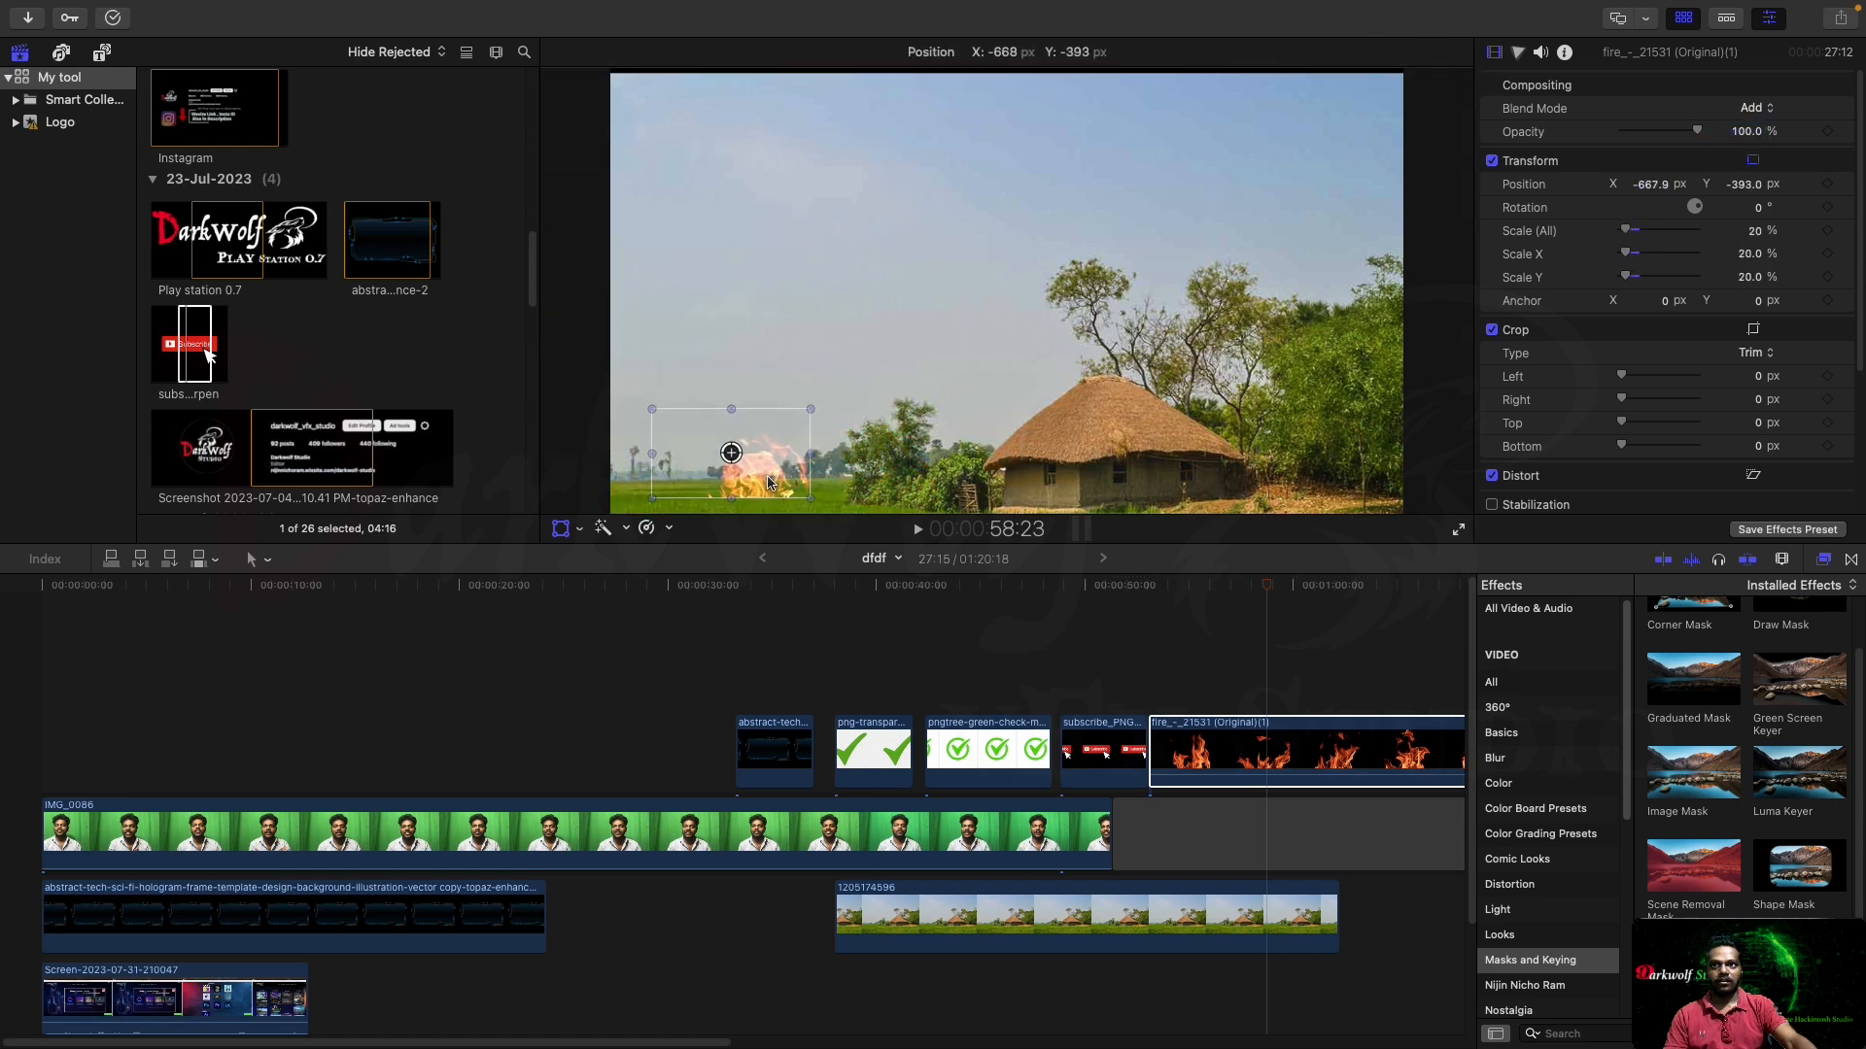
click(1152, 624)
key(space)
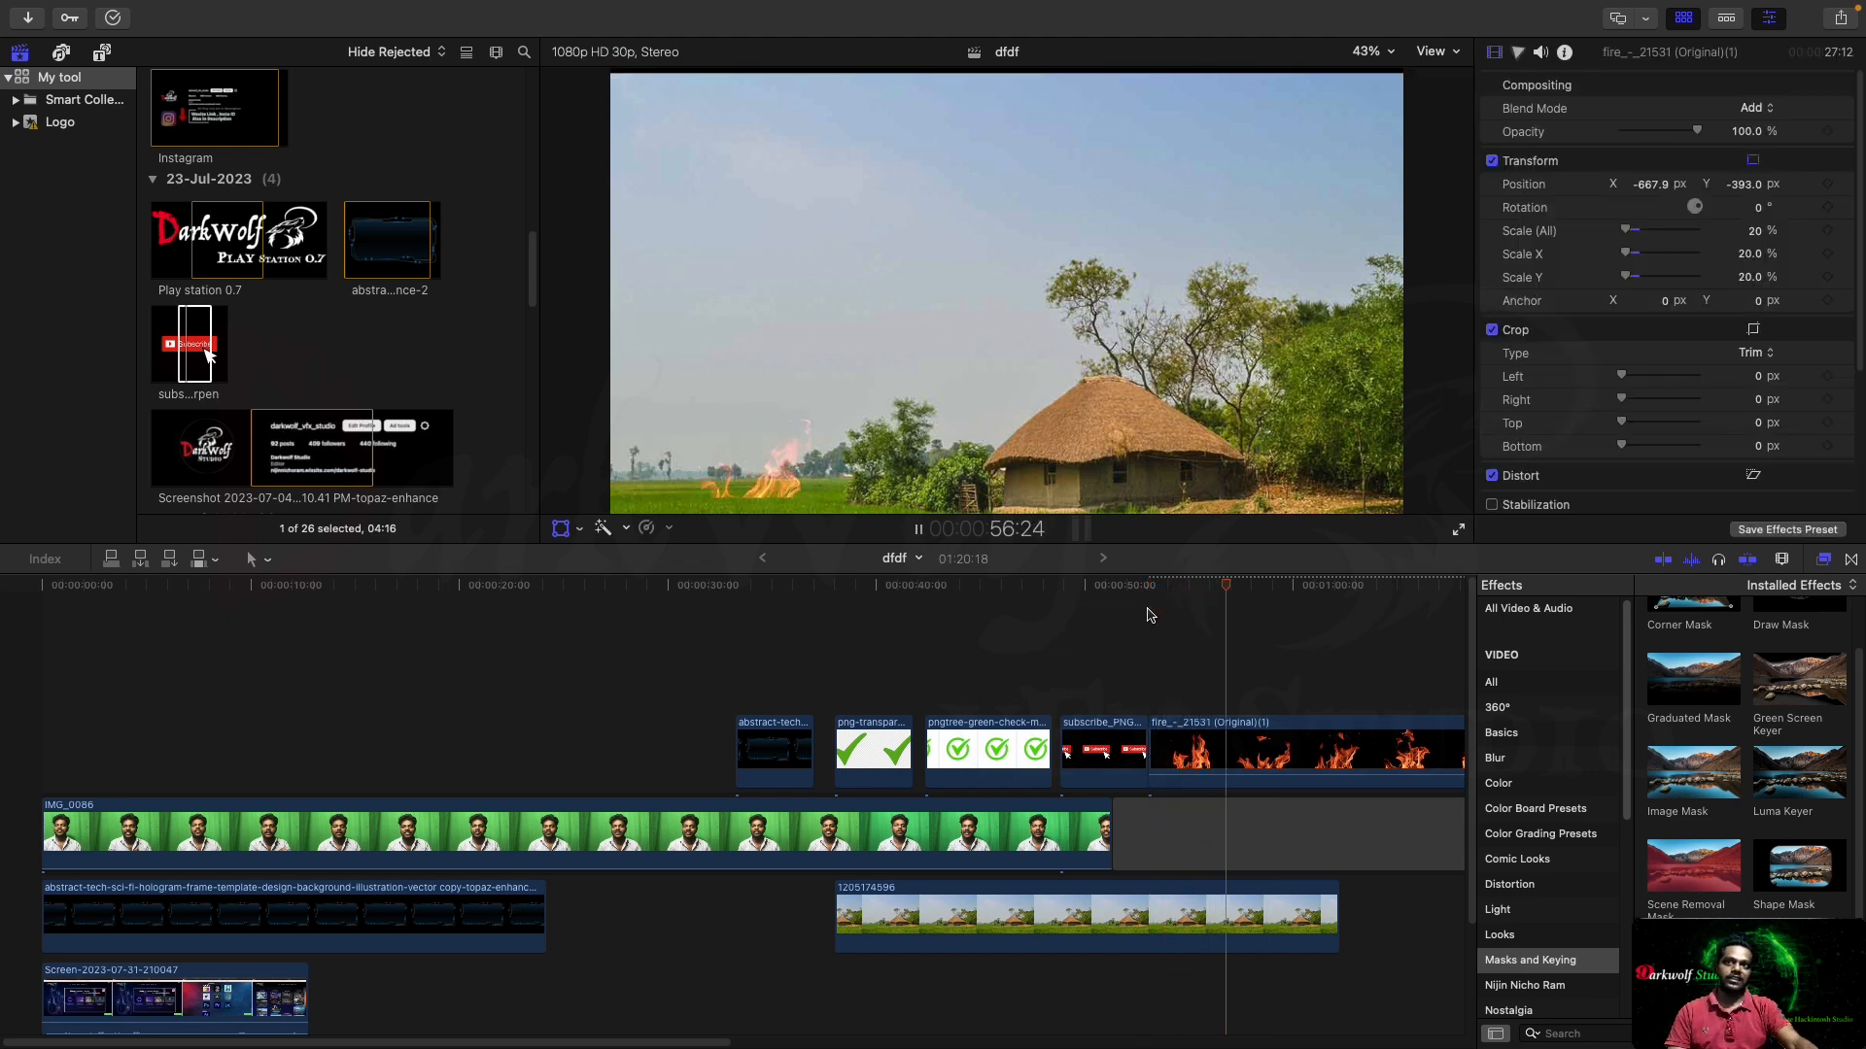
key(space)
Move the fire clip onto the hut's roof at about X 191 px, Y -117 px and play it back
drag(727, 464, 1112, 364)
key(space)
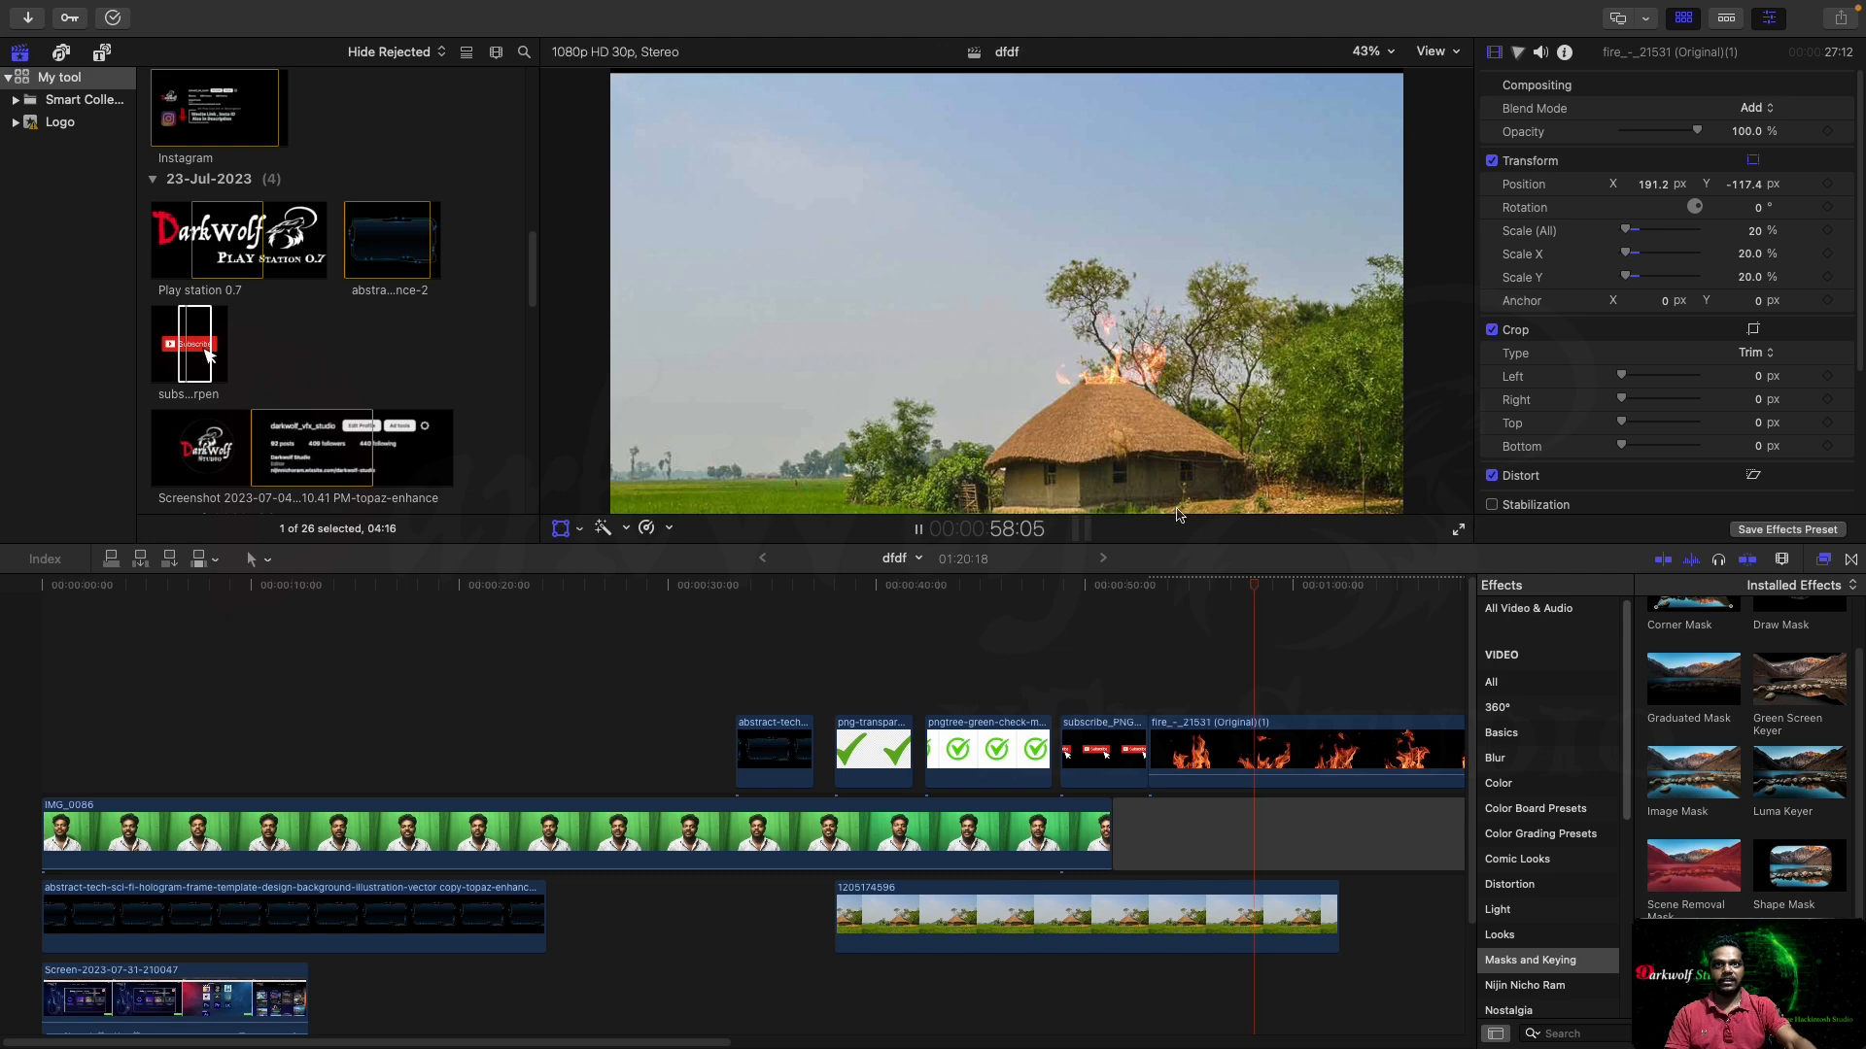
key(space)
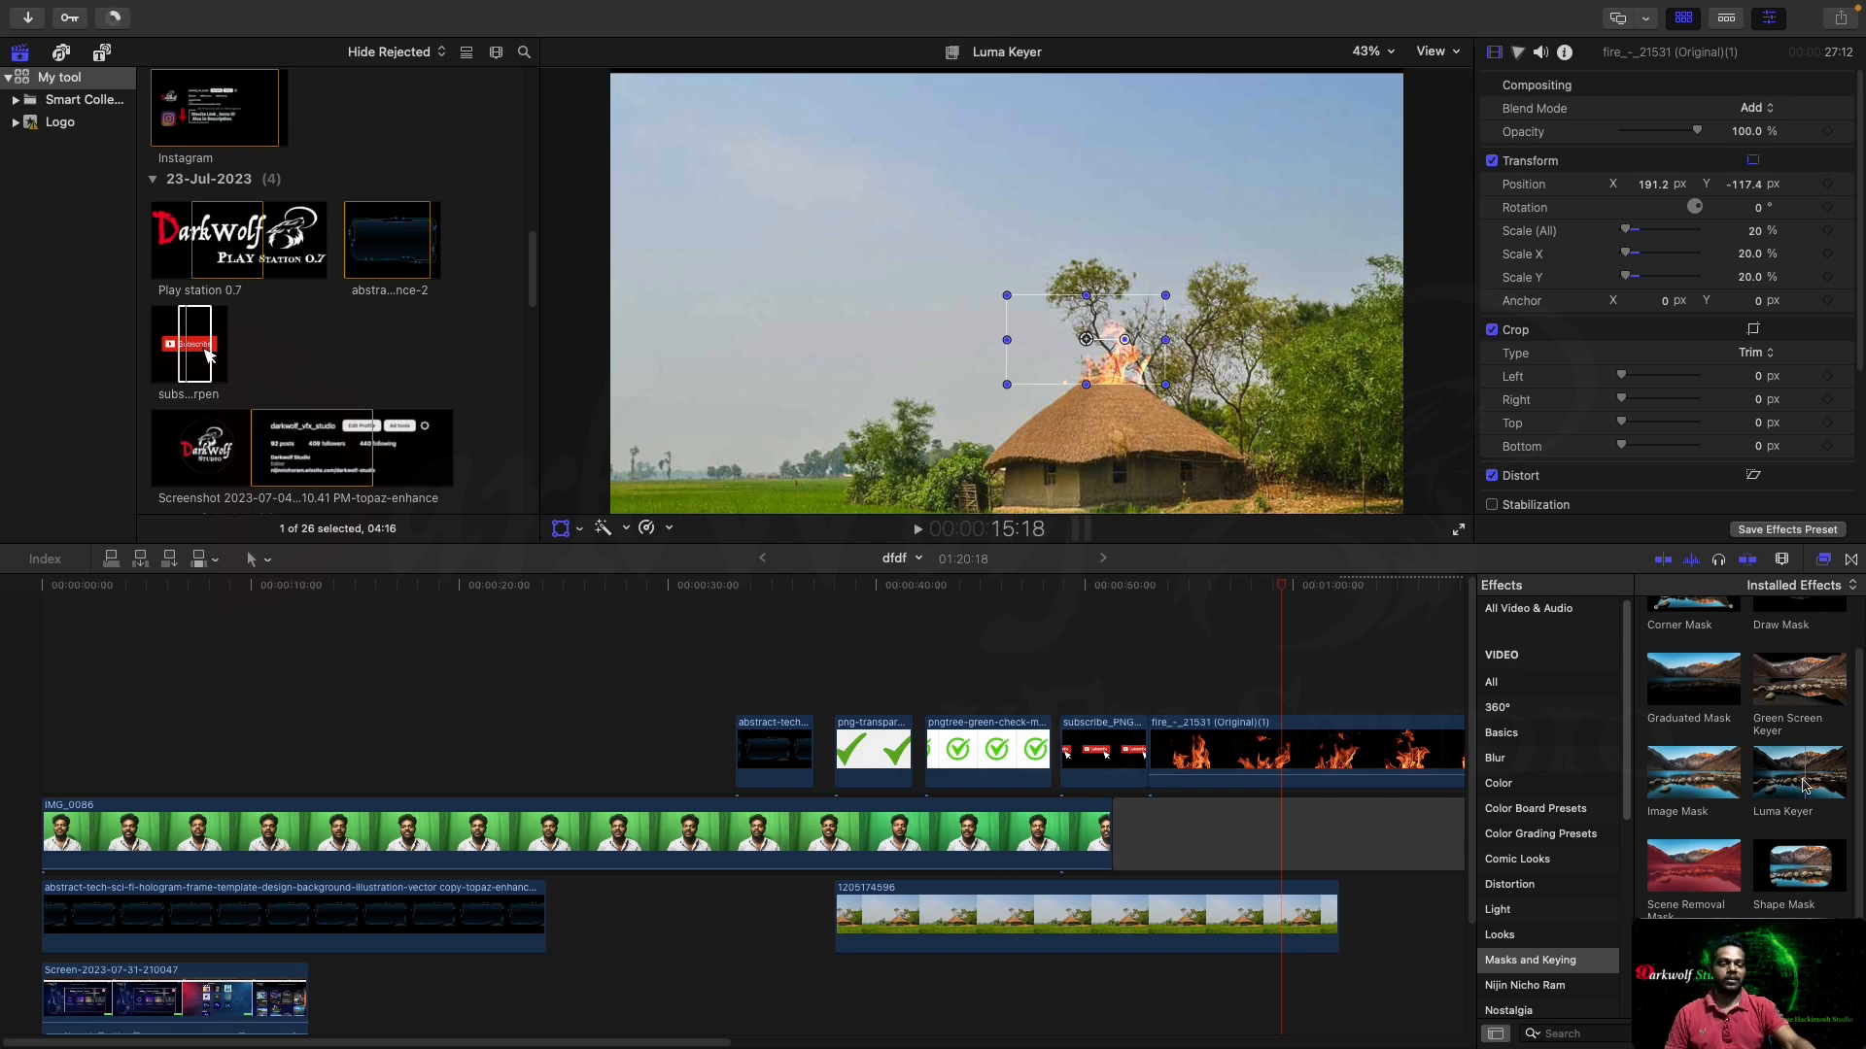
Try the Lighten blend mode on the fire clip and play it back
click(1750, 107)
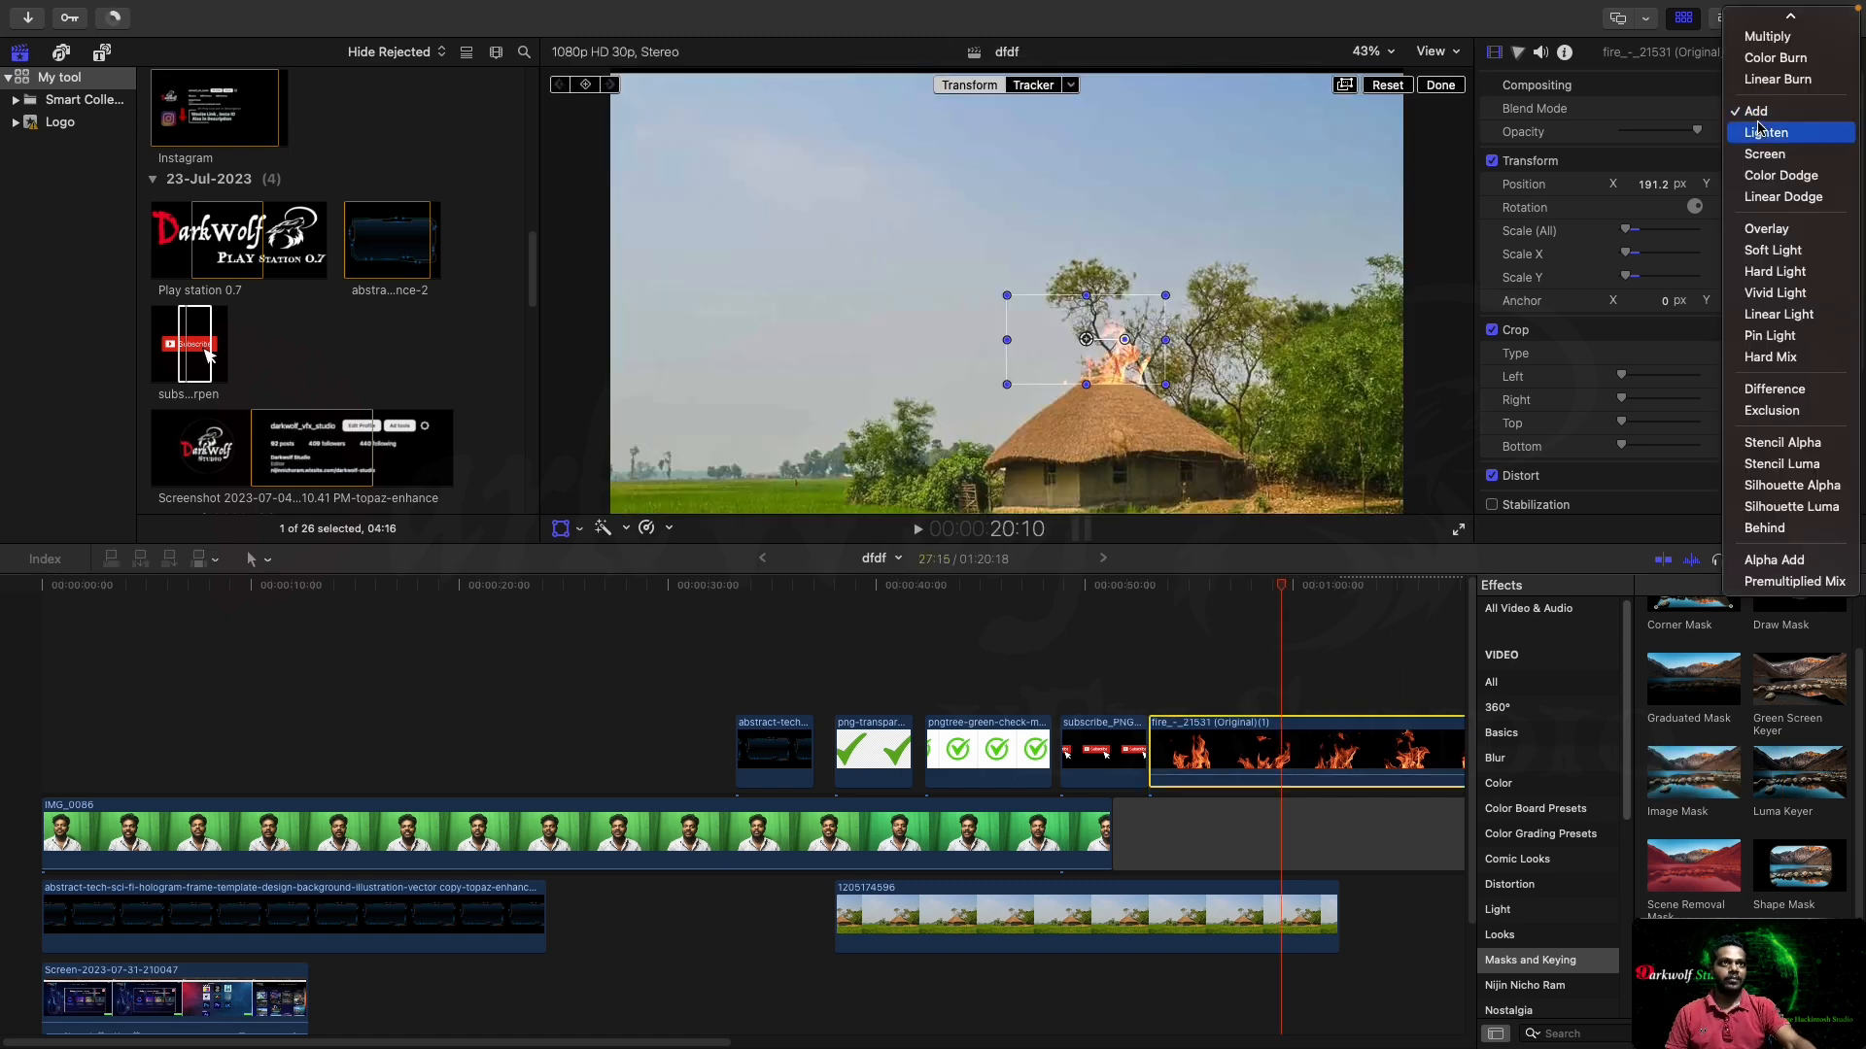
click(1761, 129)
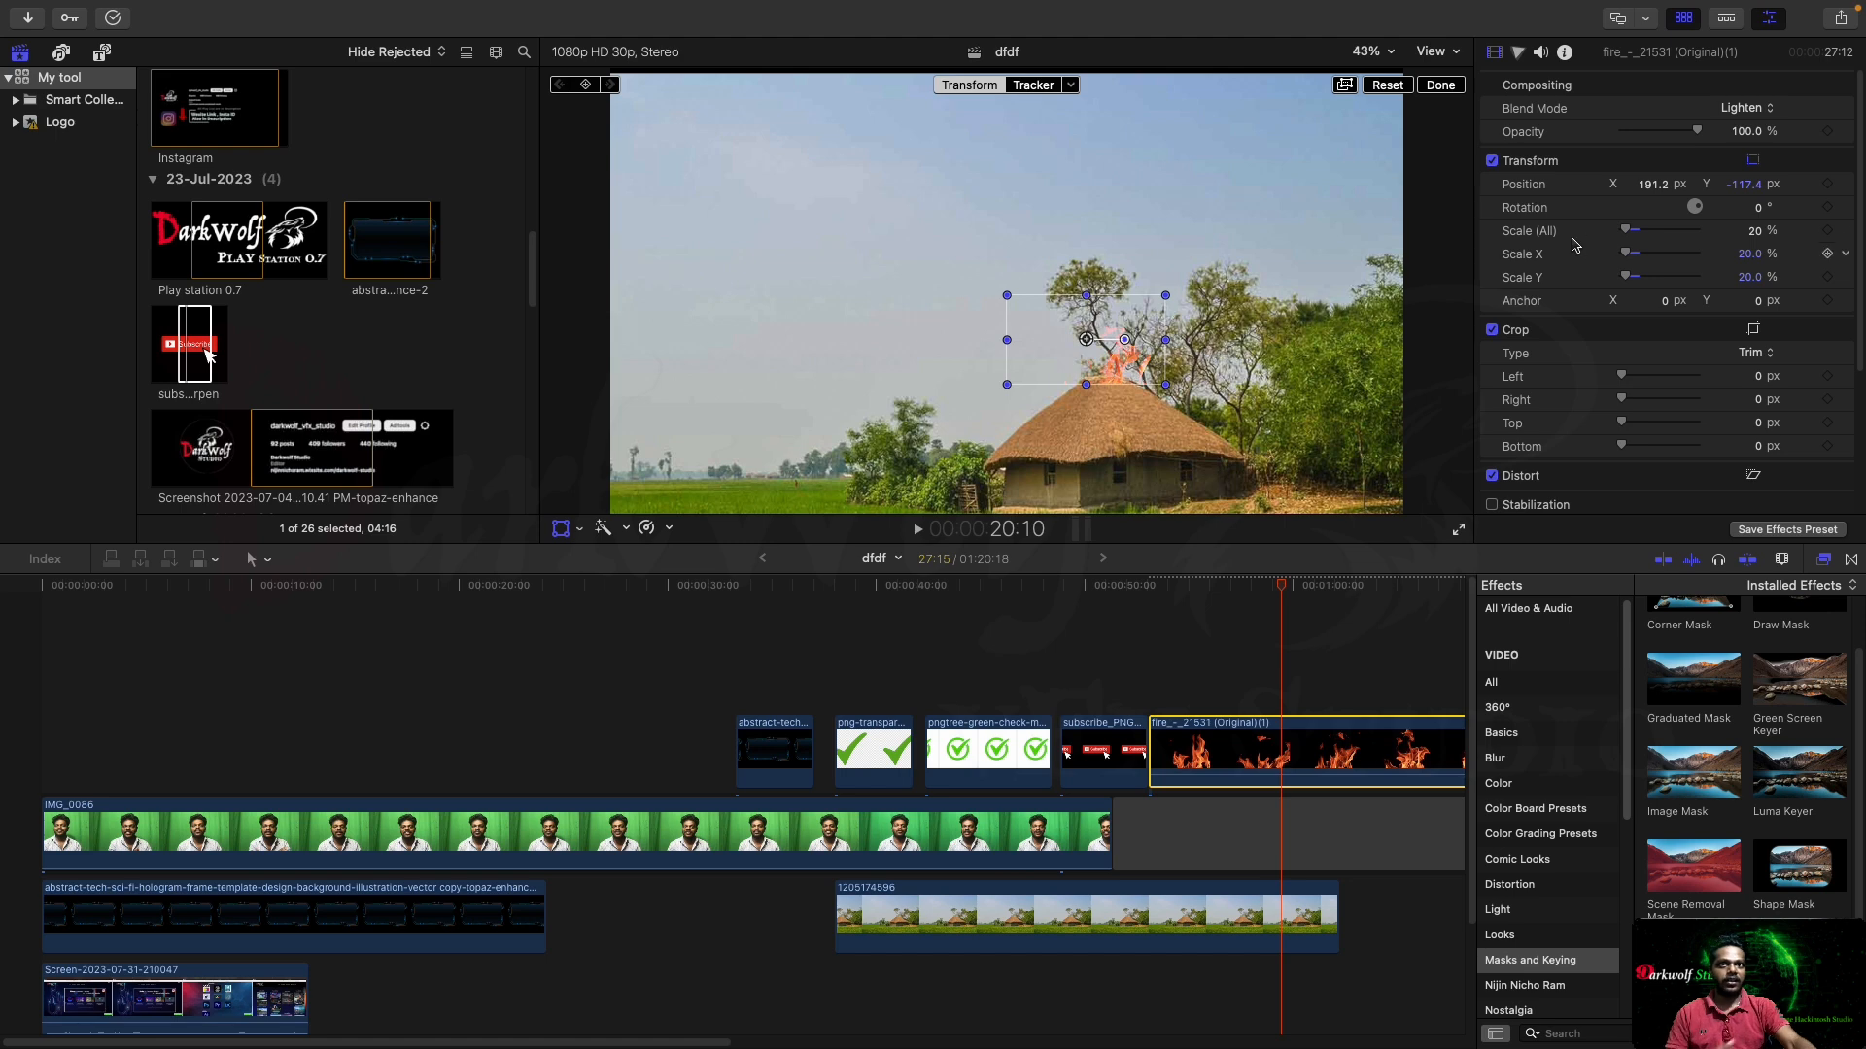
key(space)
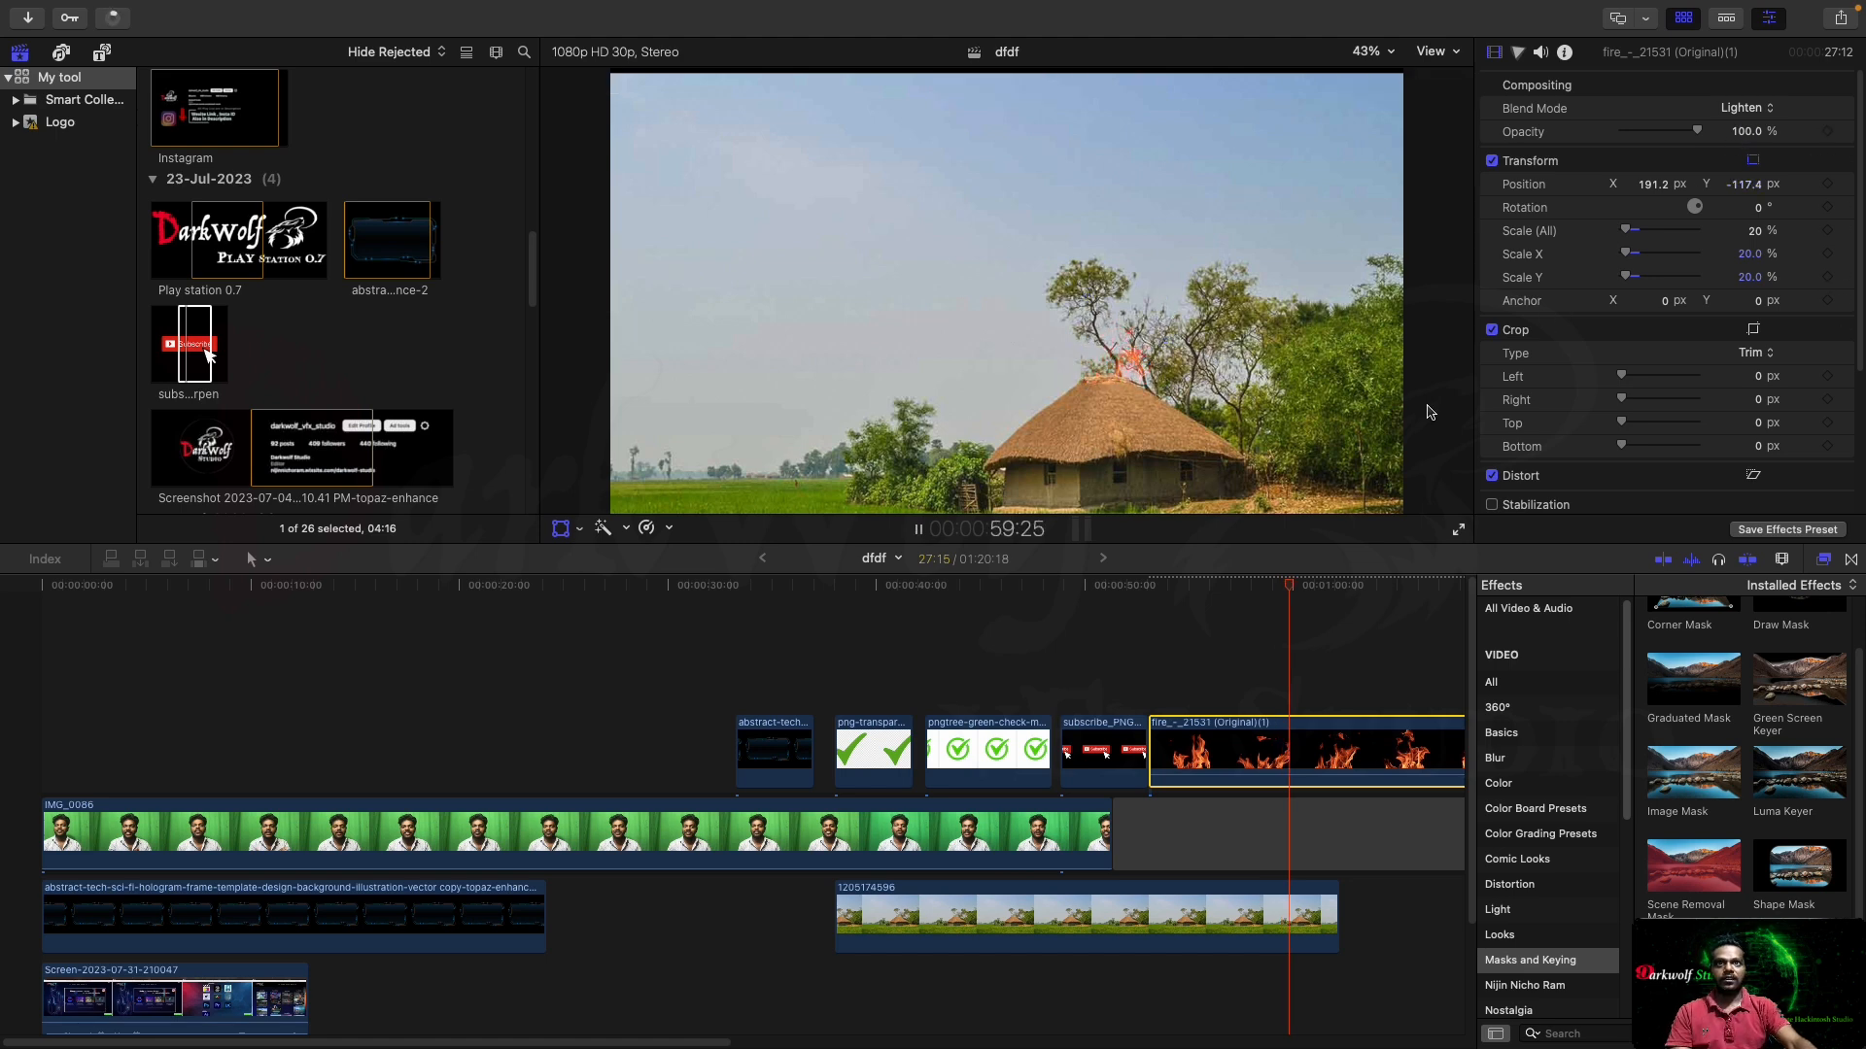
key(space)
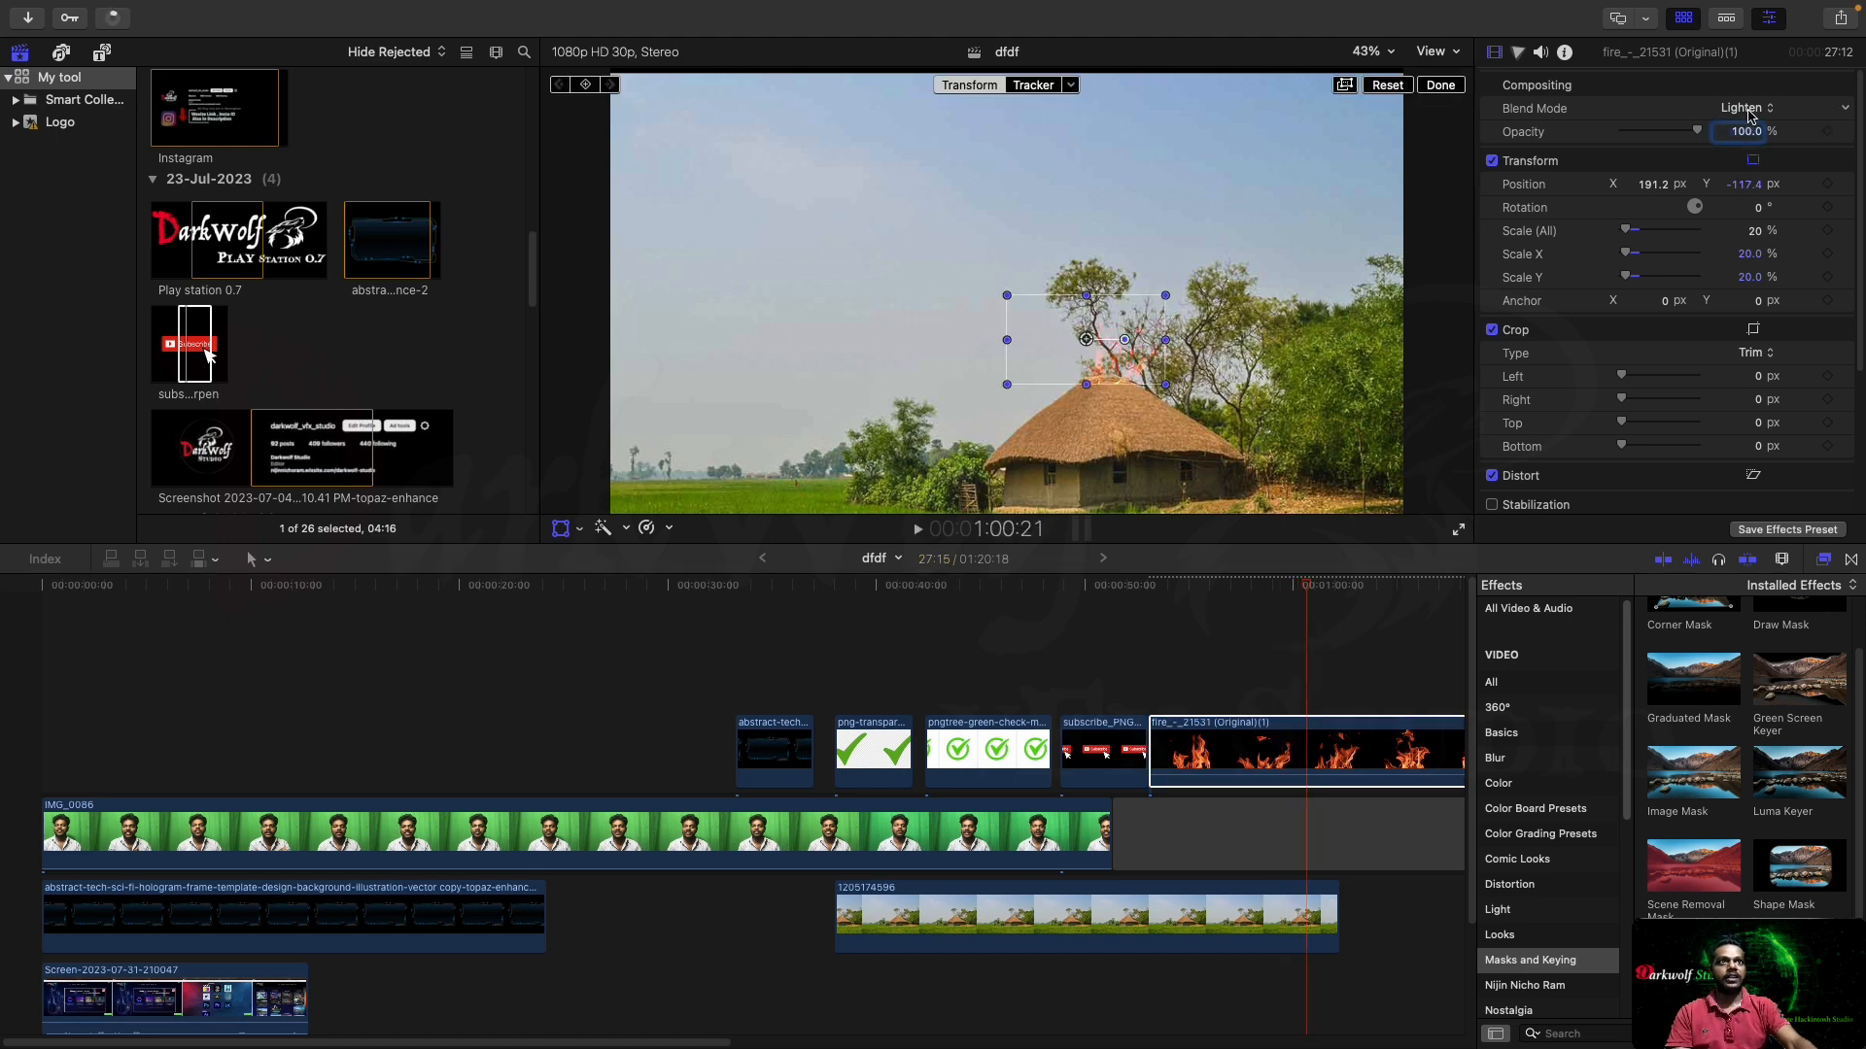
Set the fire clip's blend mode to Screen, play it back, and move it over the field at about X -630 px, Y -415 px
click(1746, 108)
click(1757, 137)
click(1164, 589)
key(space)
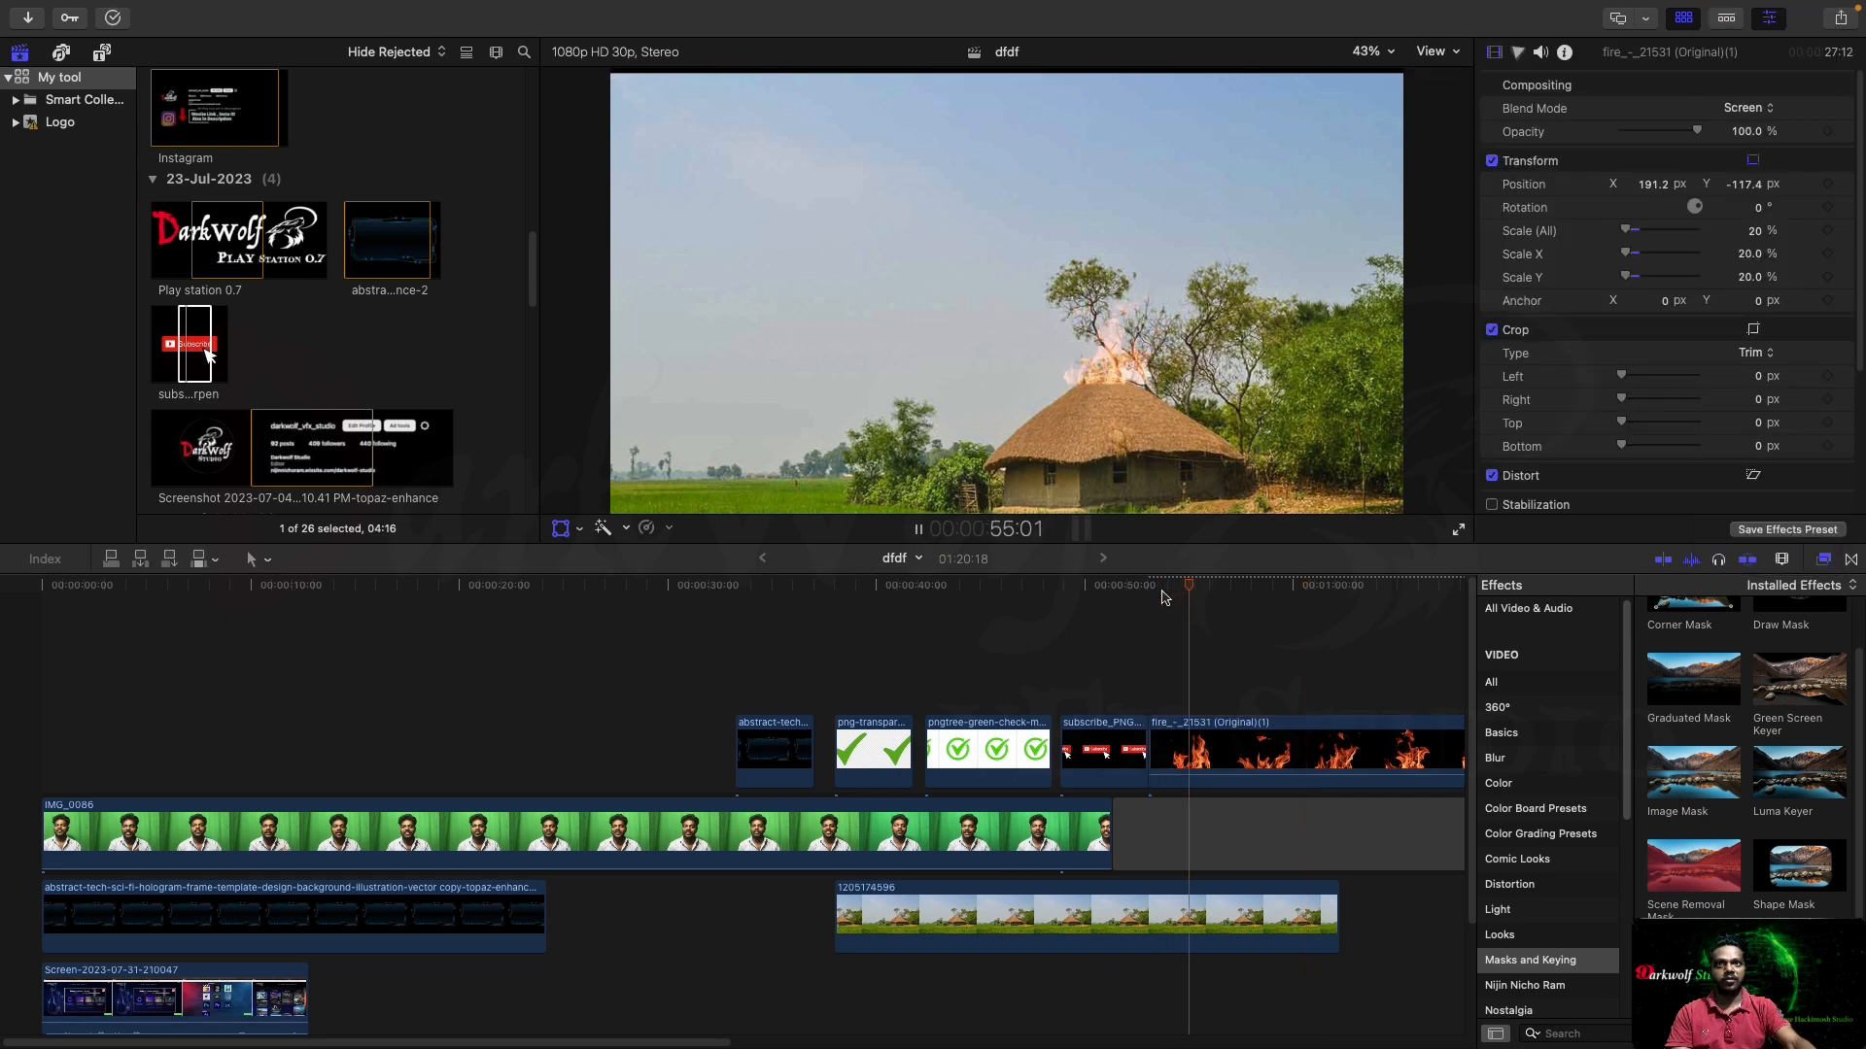
key(space)
drag(976, 388, 627, 500)
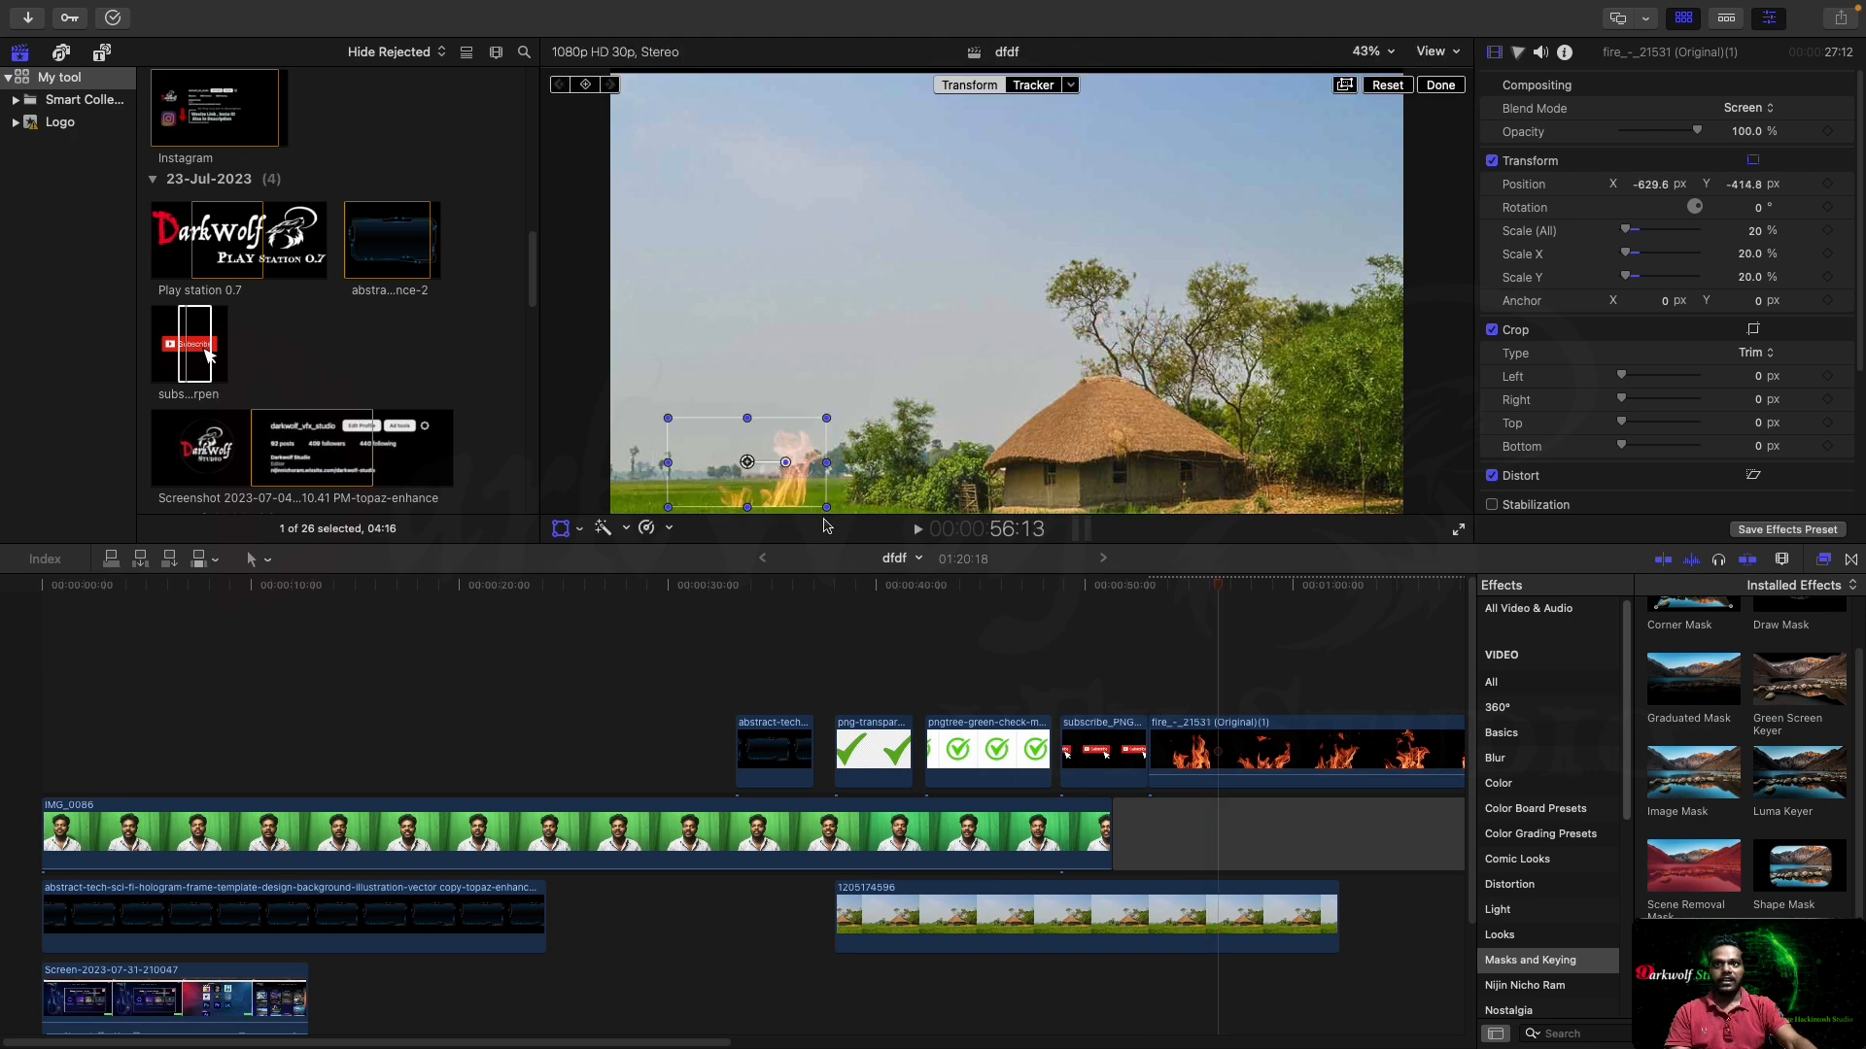
Set the fire clip's blend mode back to Normal and apply the Luma Keyer effect to it
click(1751, 110)
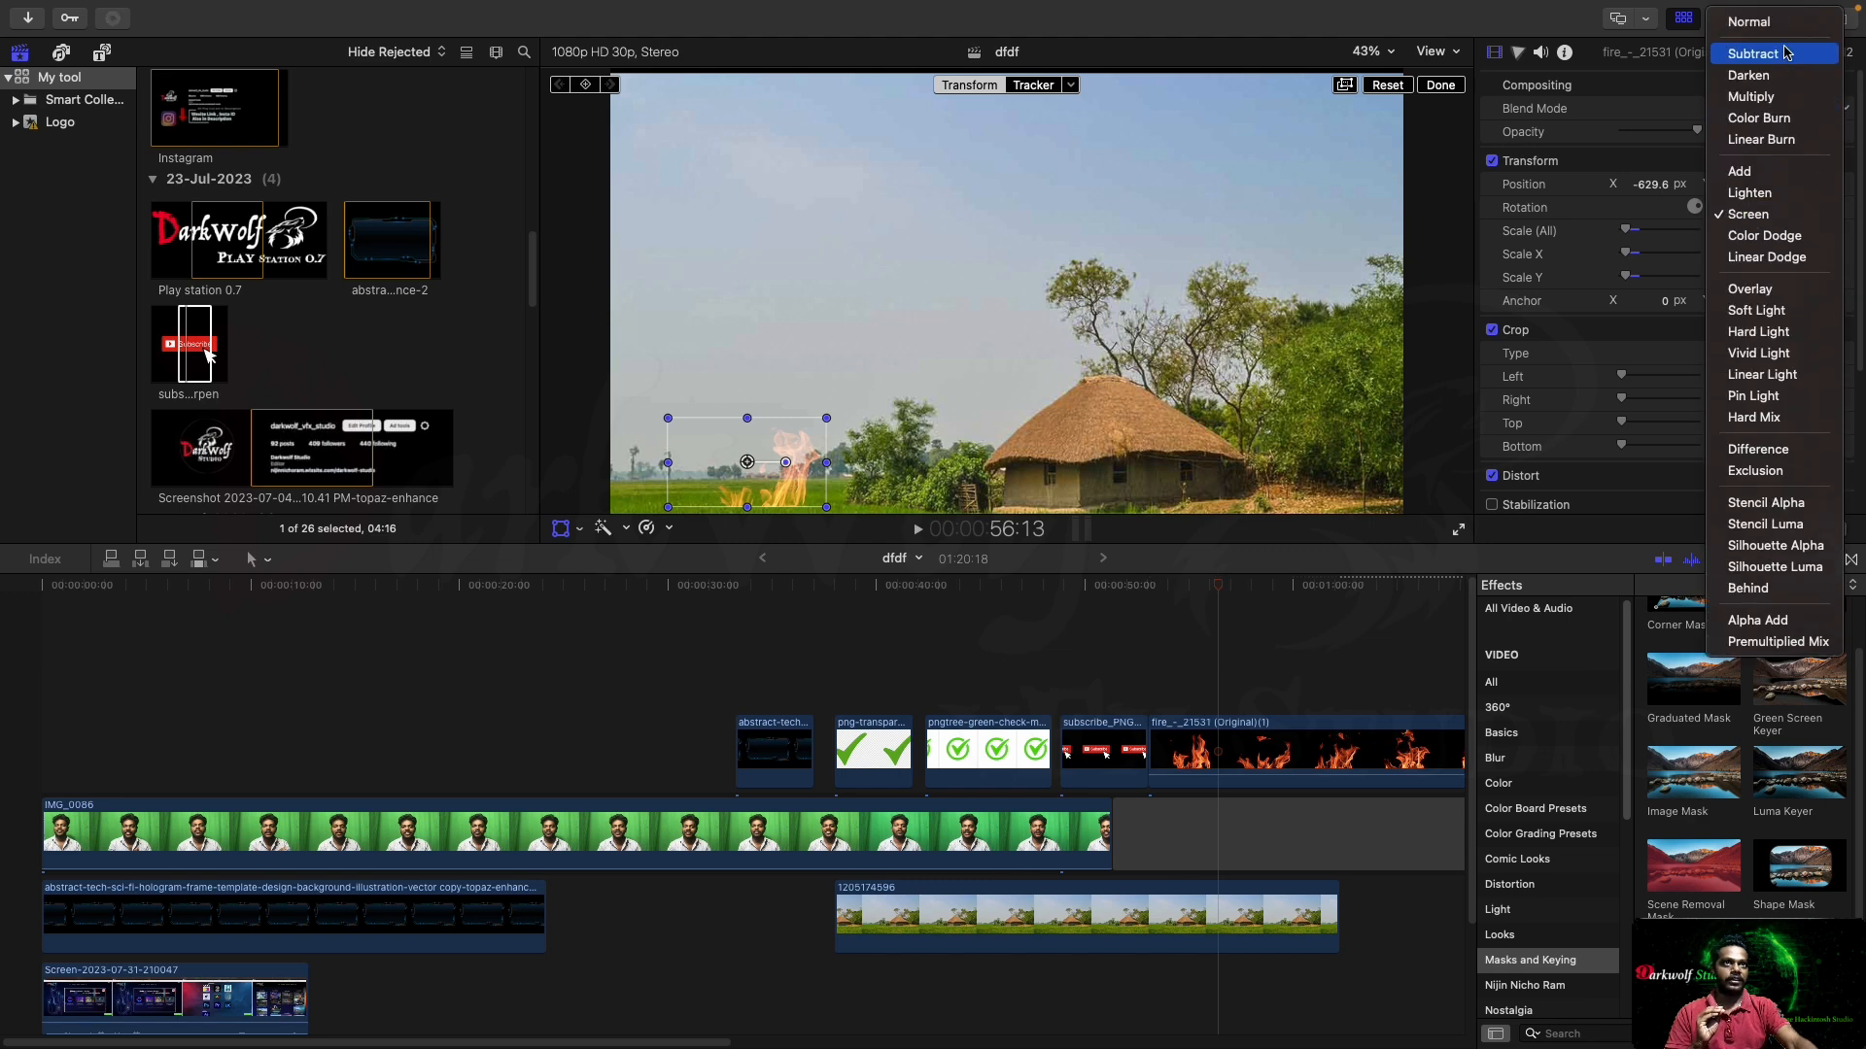
click(1794, 30)
drag(1786, 780, 1263, 753)
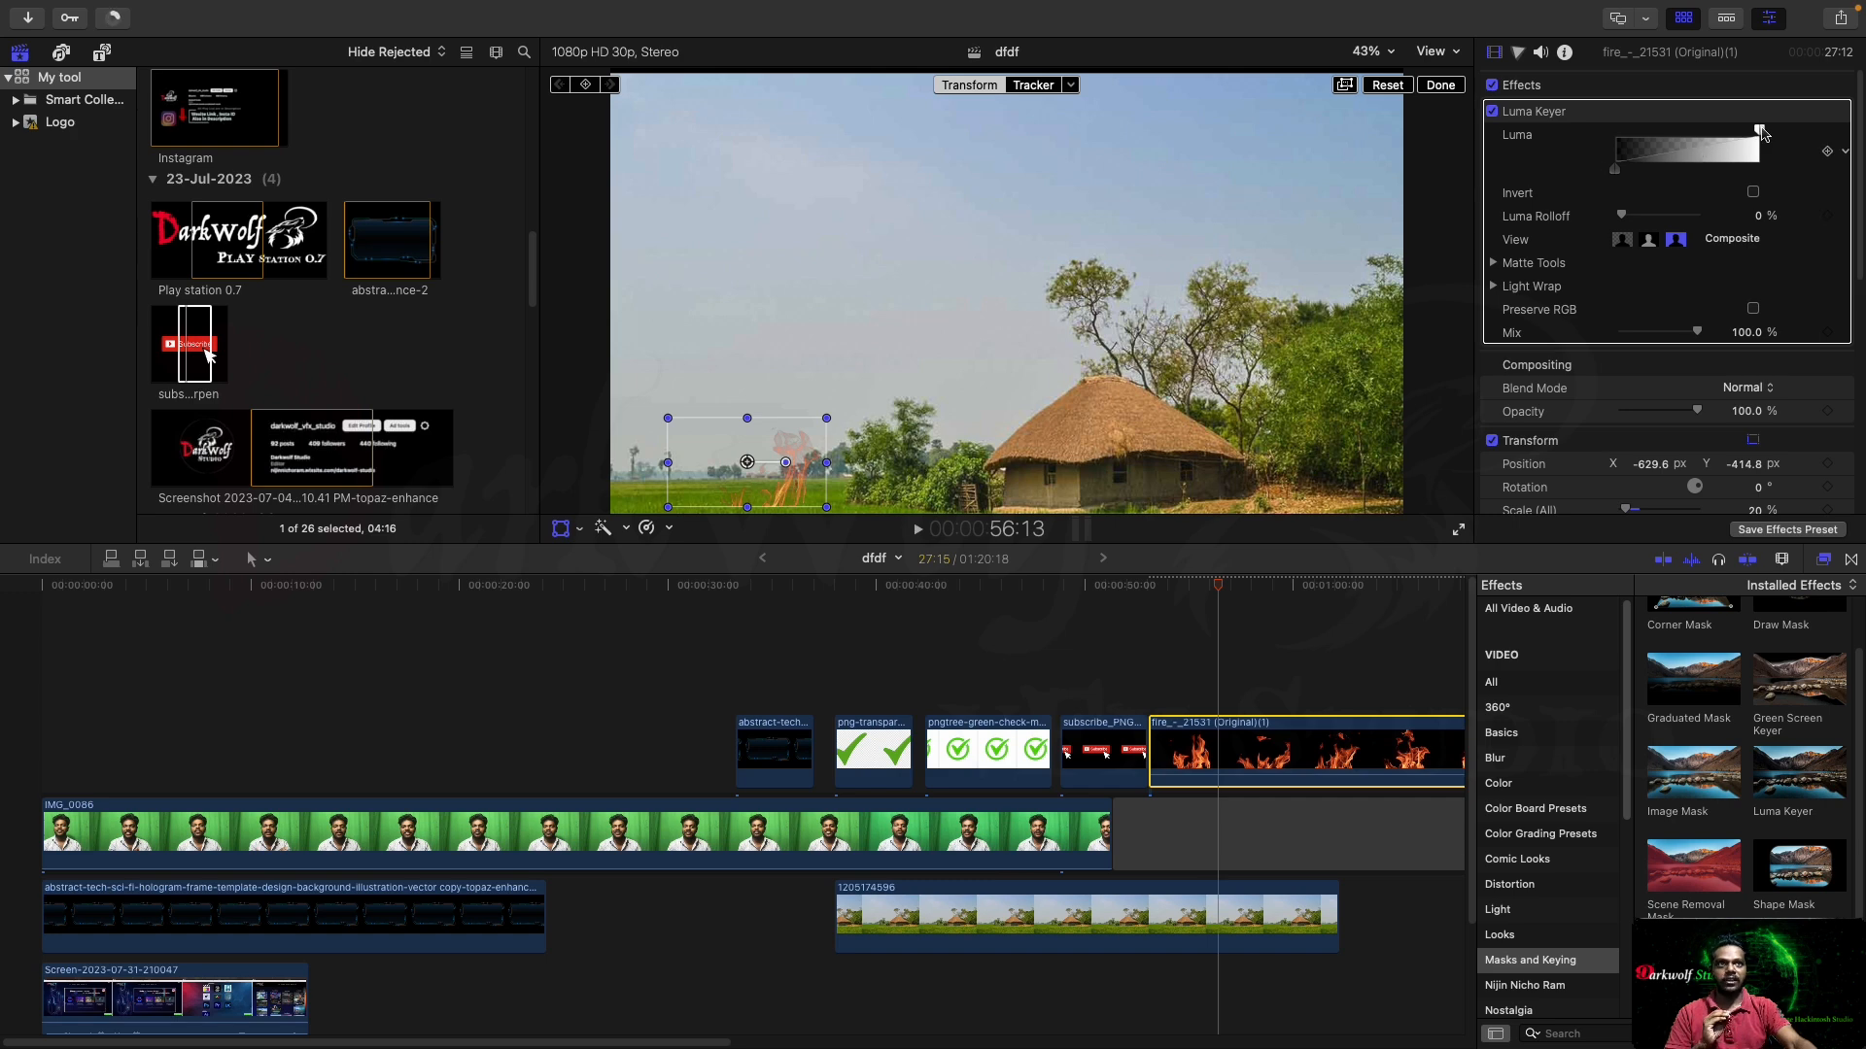
Adjust the Luma Keyer's black and white luma handles on the fire clip to key out its black background
drag(1686, 147, 1726, 145)
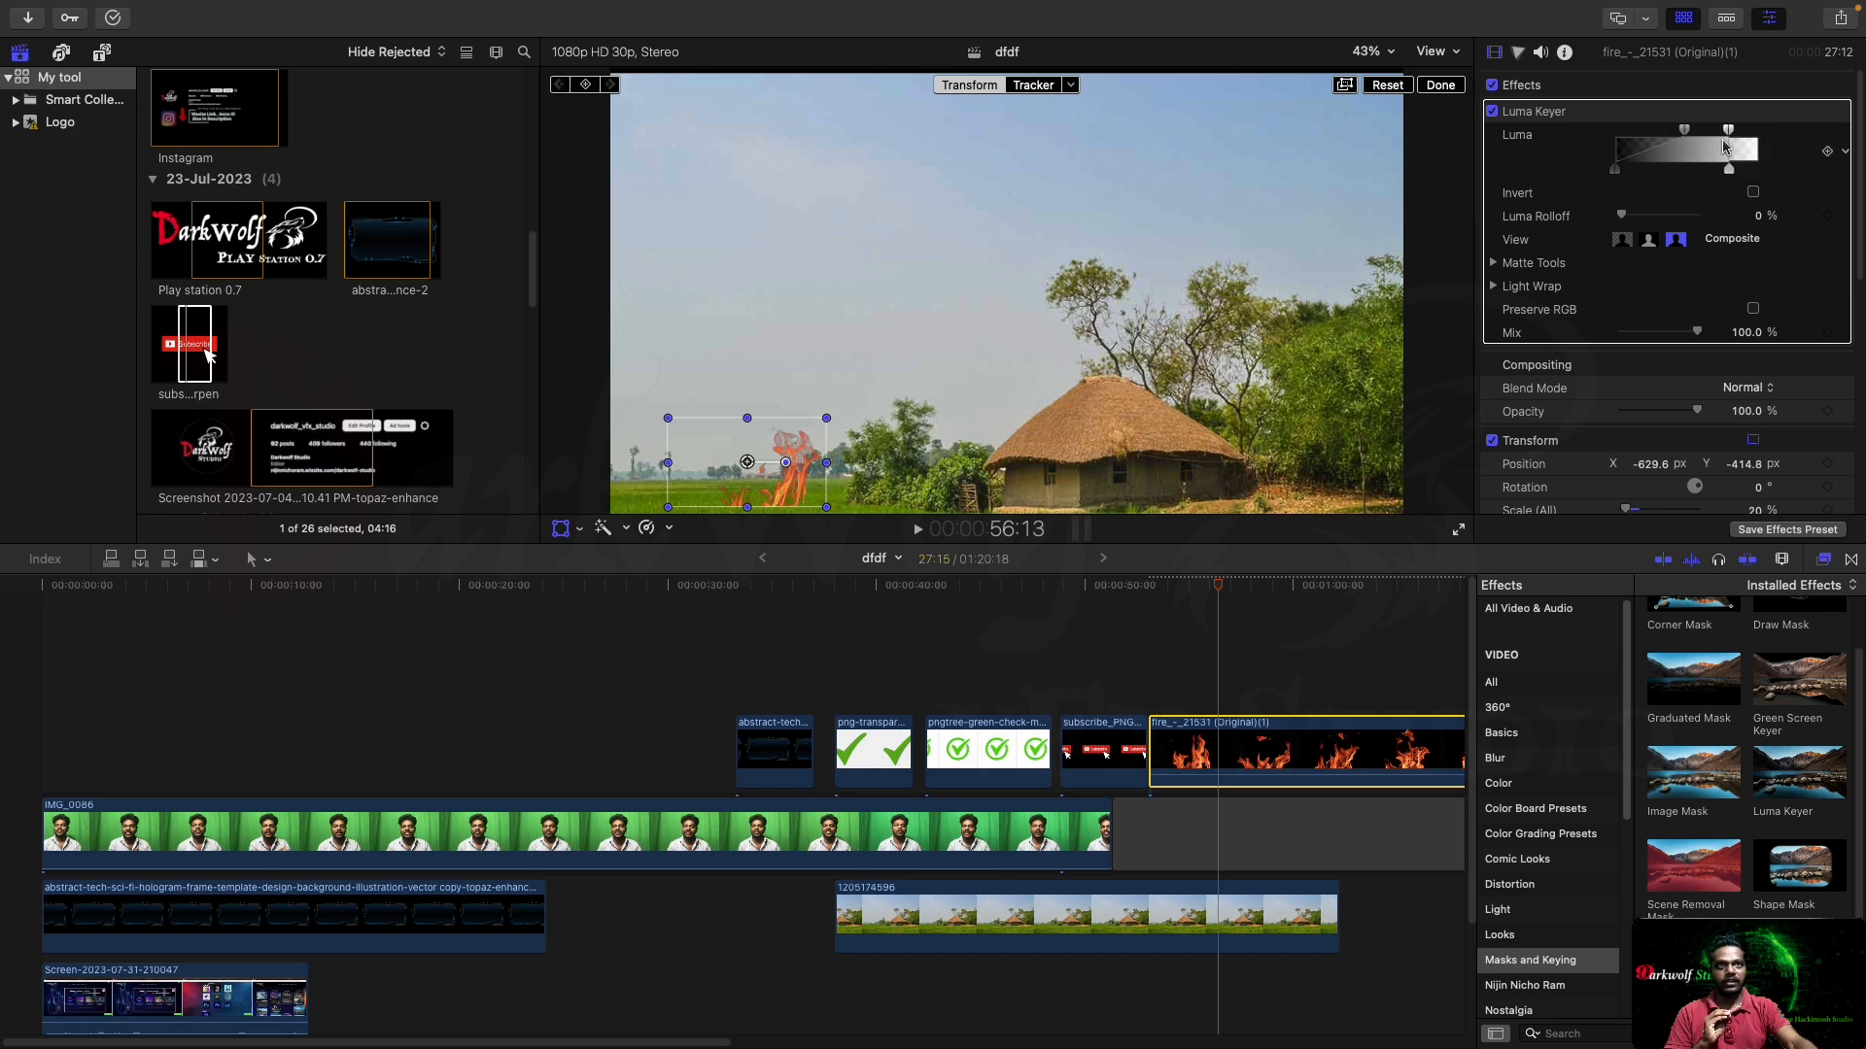
drag(1737, 128, 1738, 128)
drag(1621, 172, 1640, 172)
Move the keyed fire clip over the field to about X -654 px, Y -395.5 px and play it back
click(747, 463)
drag(748, 462, 737, 455)
key(space)
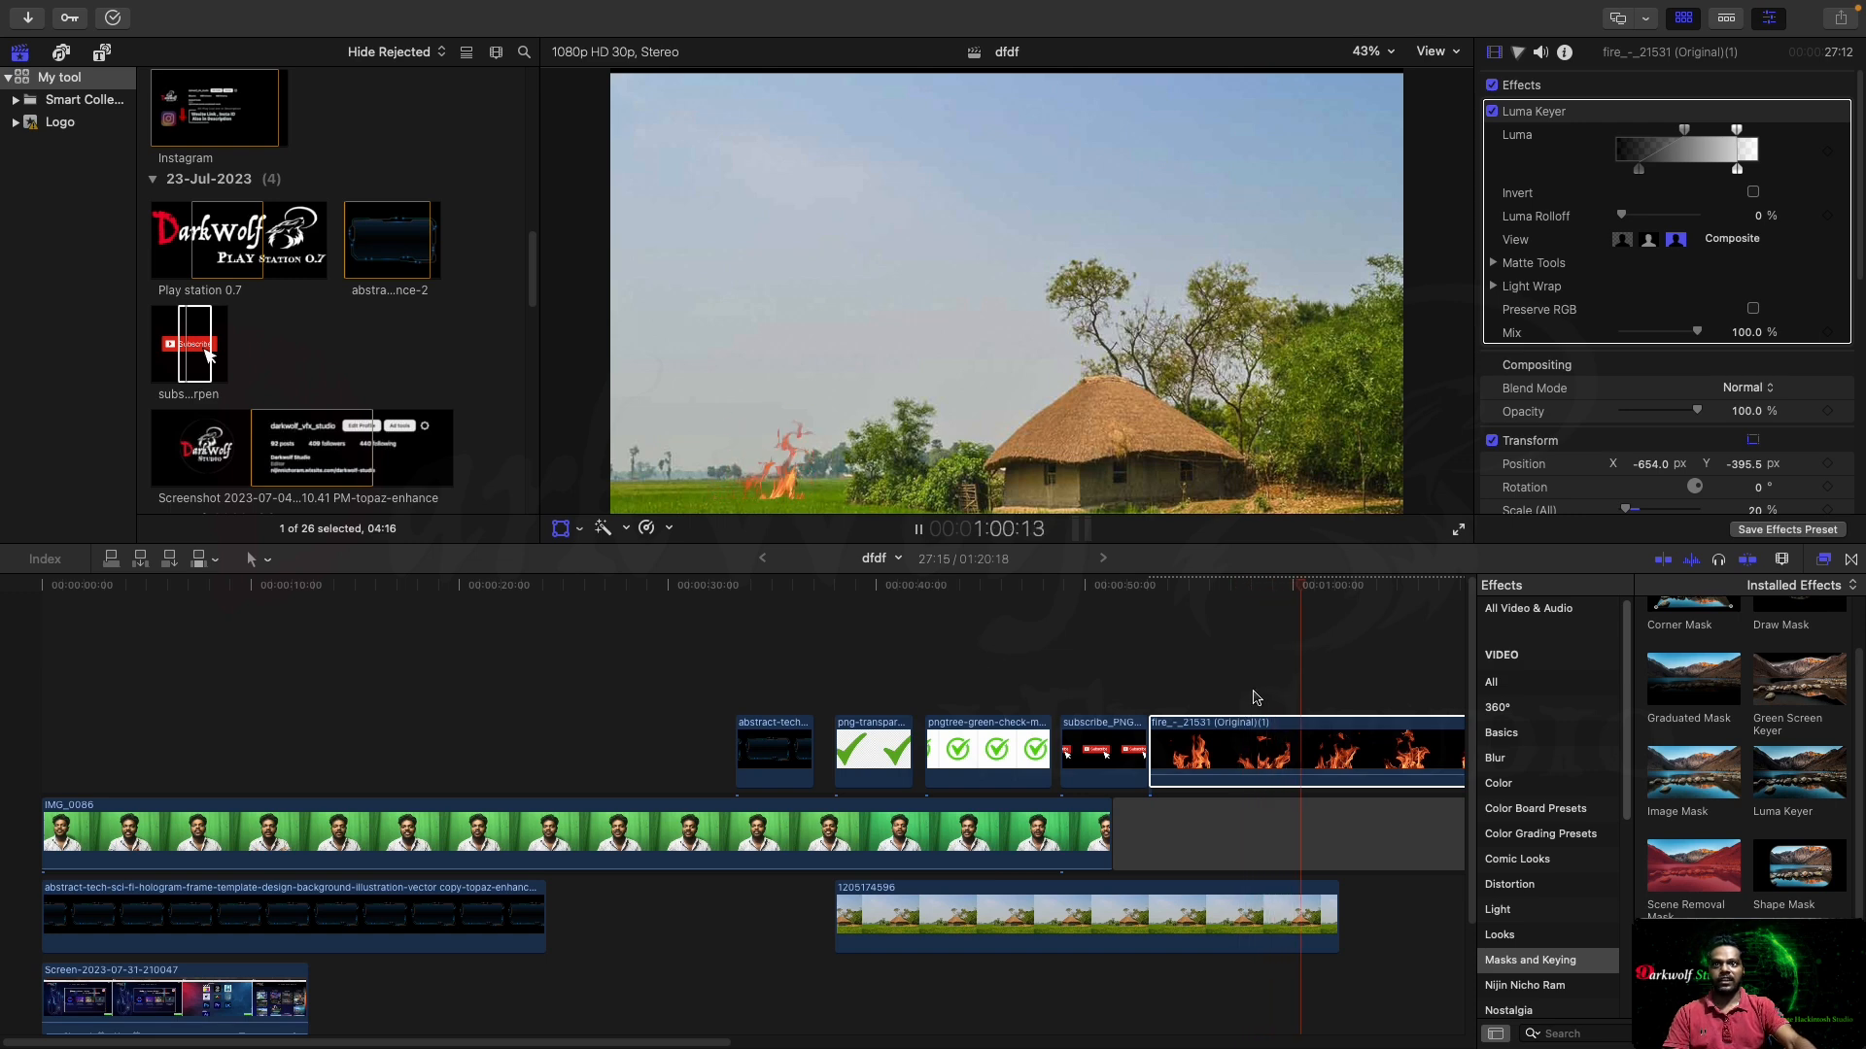
key(space)
key(space)
key(space)
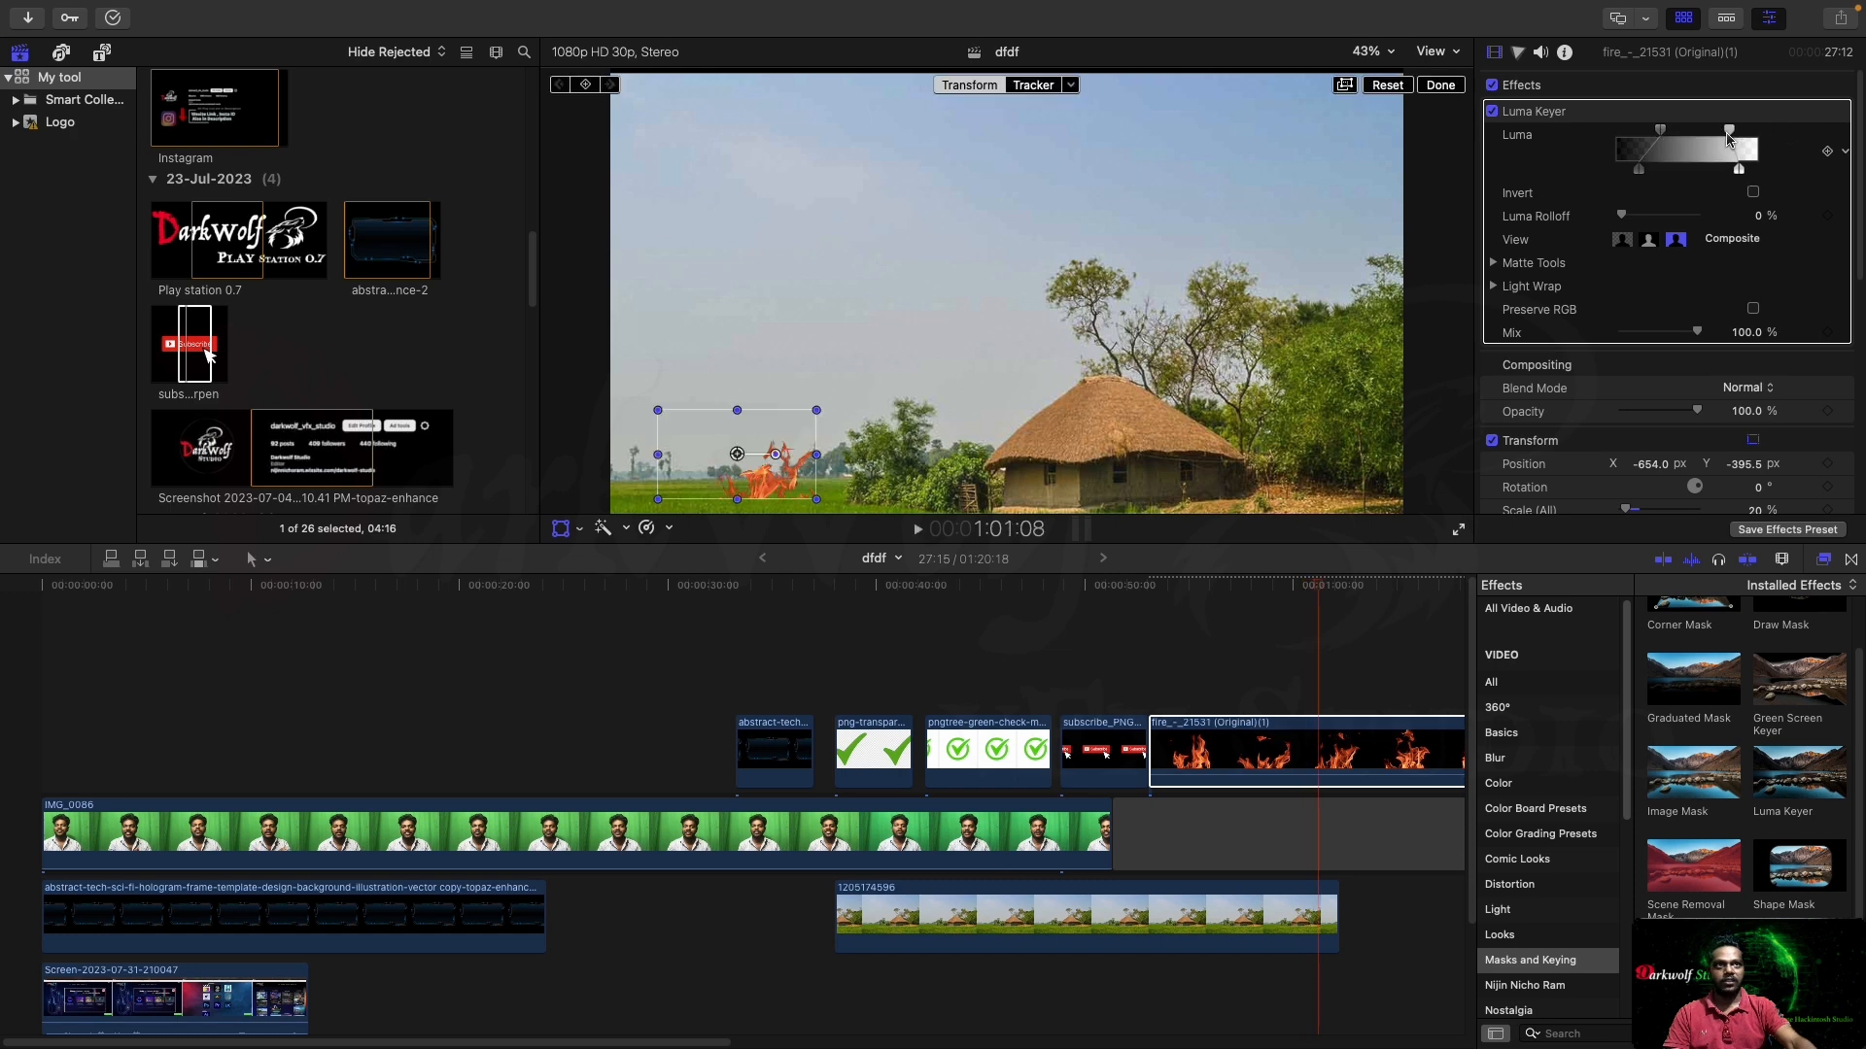
Check the fire clip's luma key in playback, replaying from just before the clip starts
key(space)
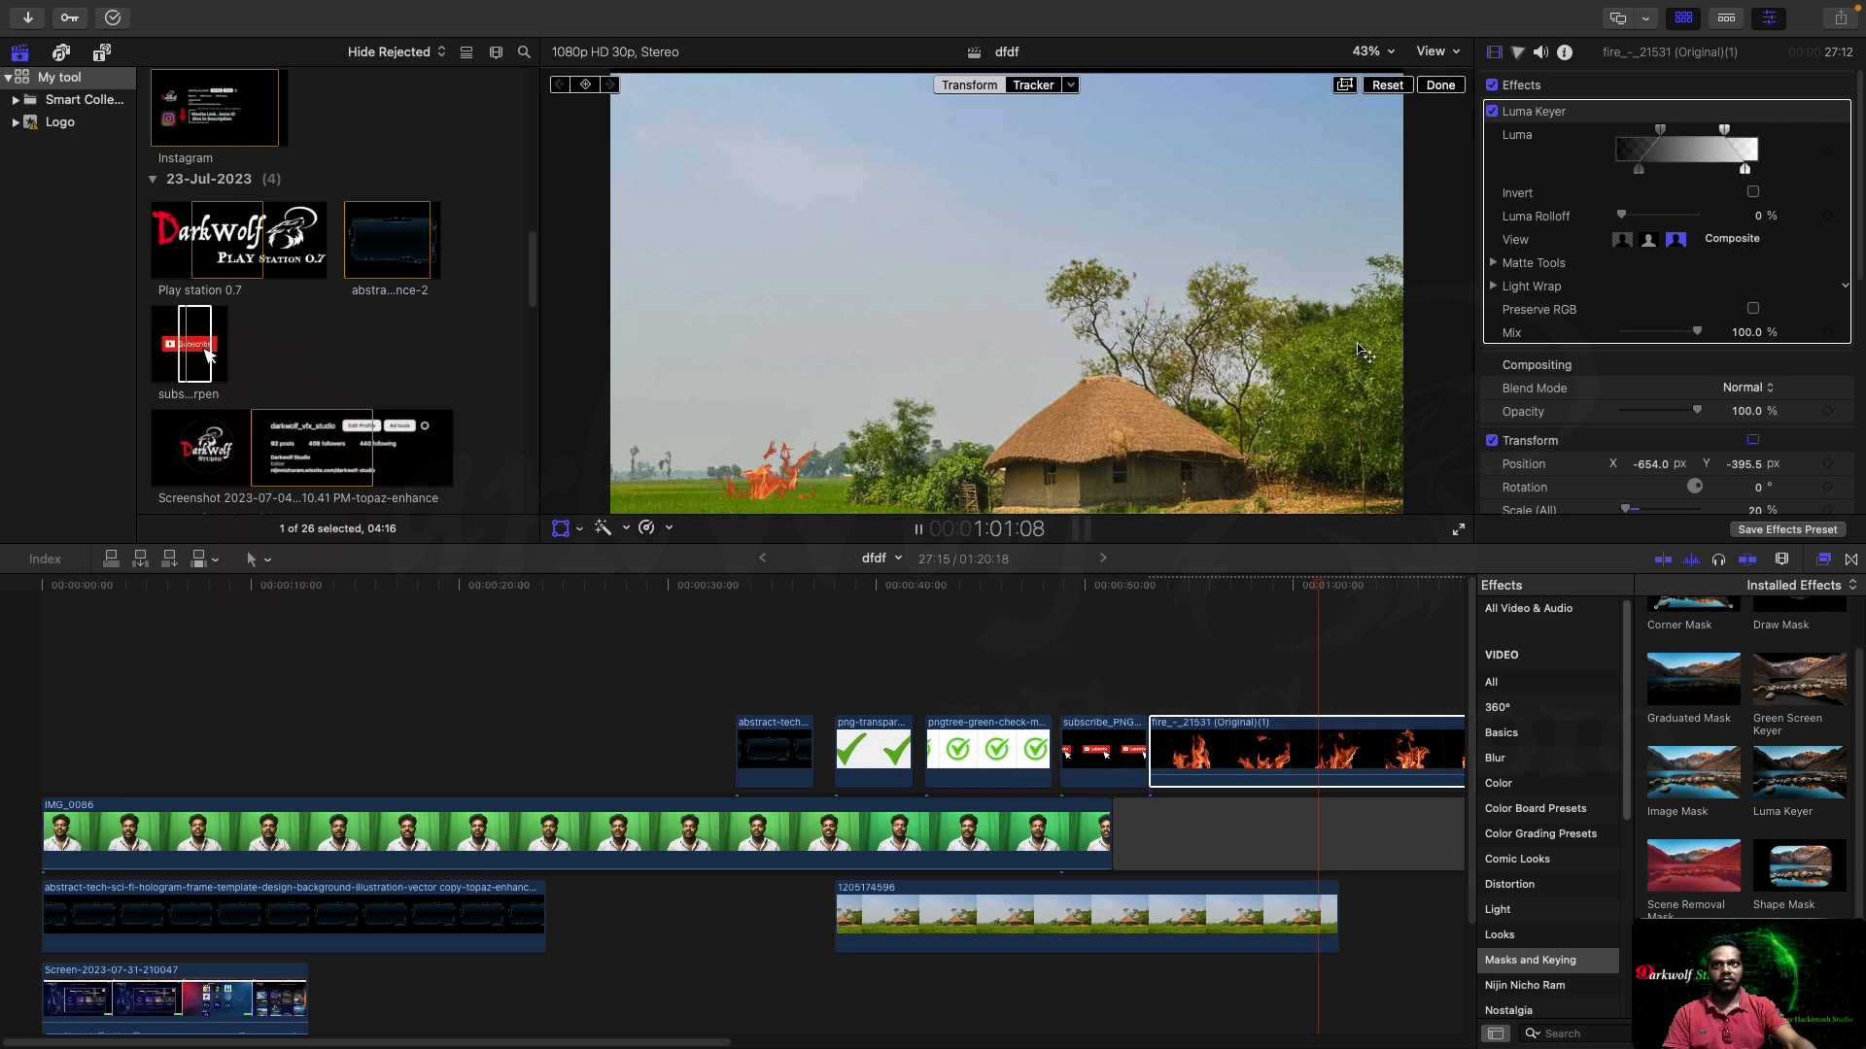
key(space)
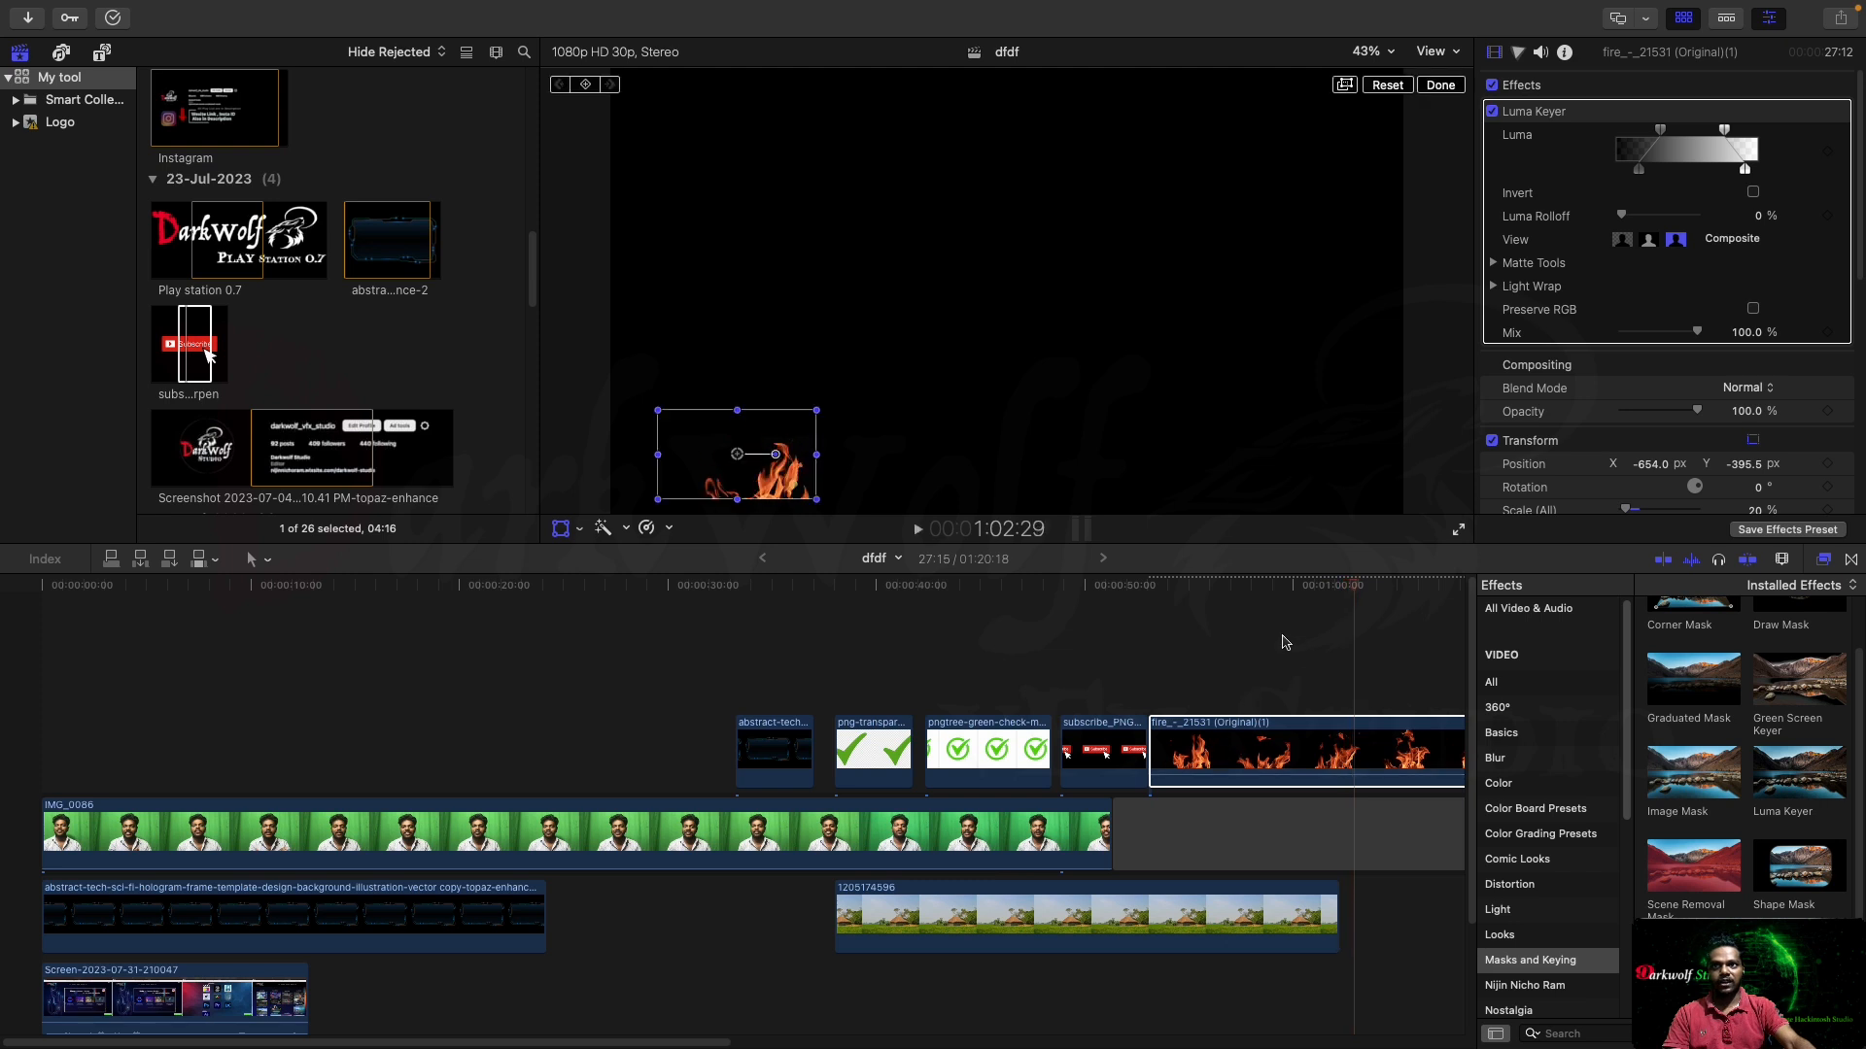
click(1137, 614)
key(space)
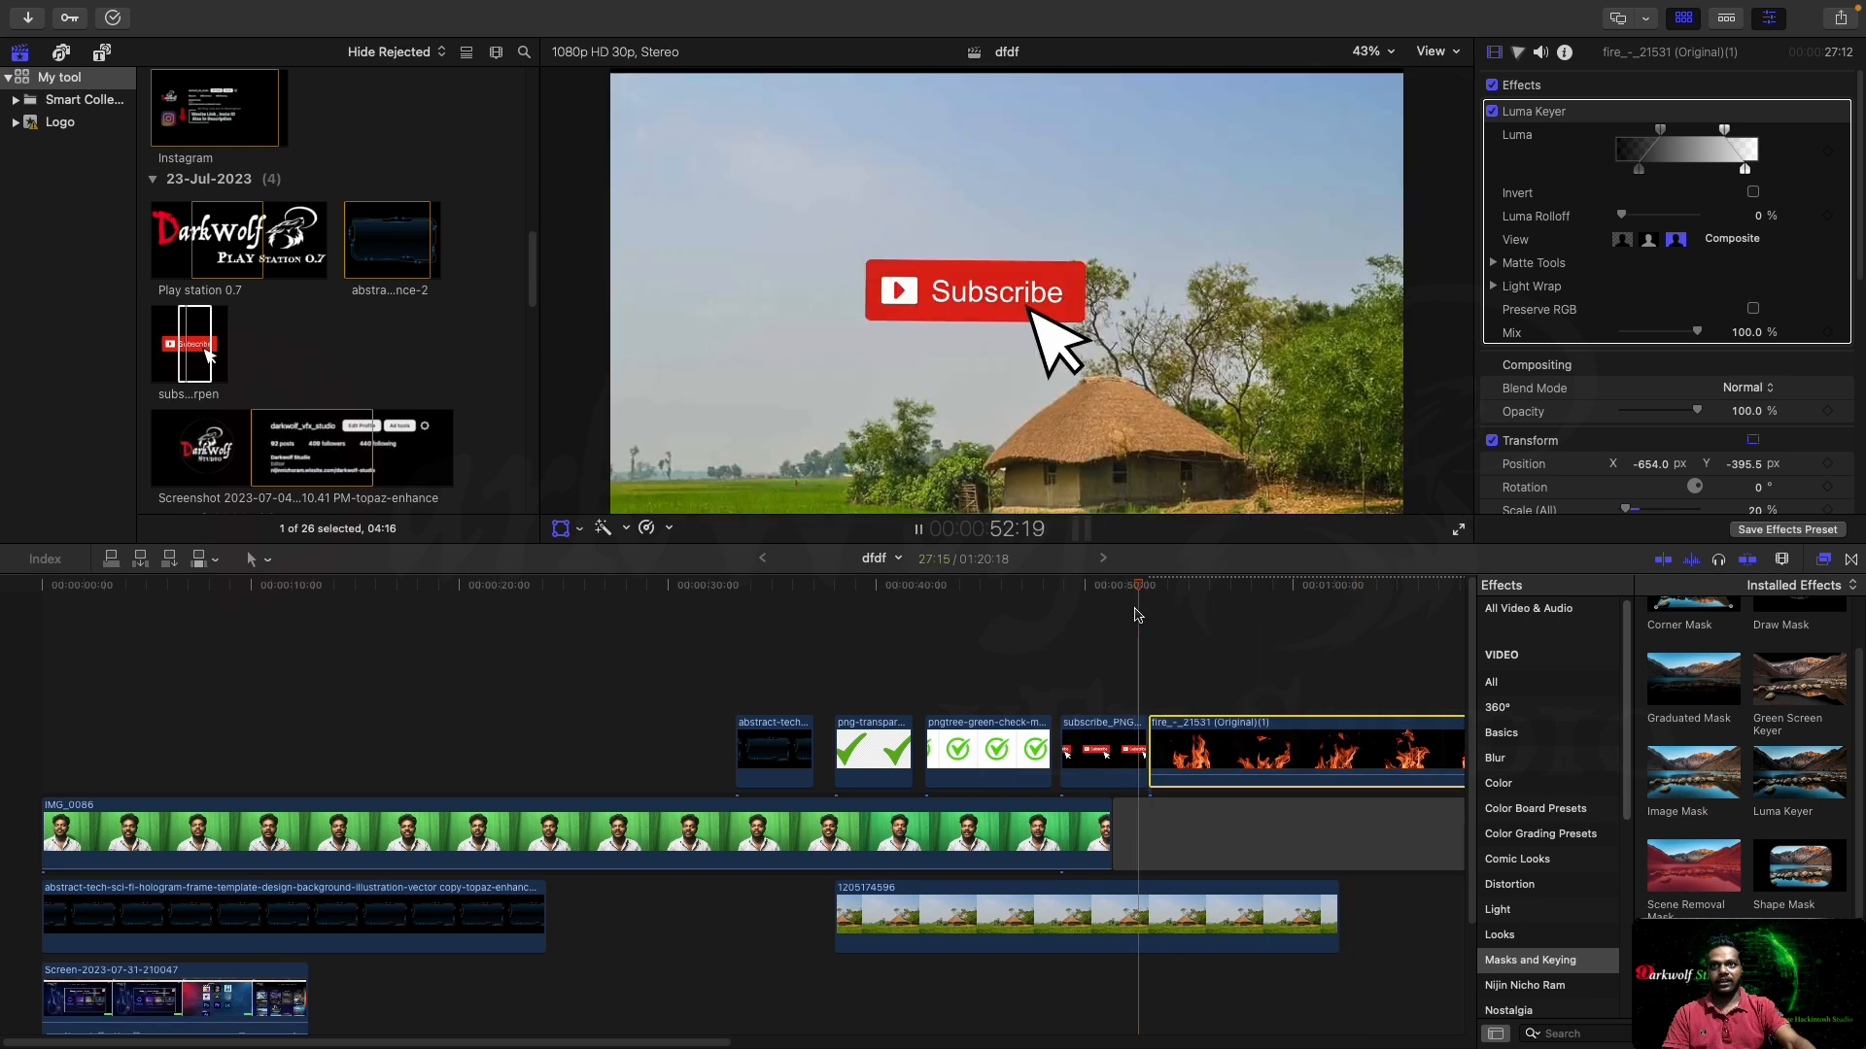
key(space)
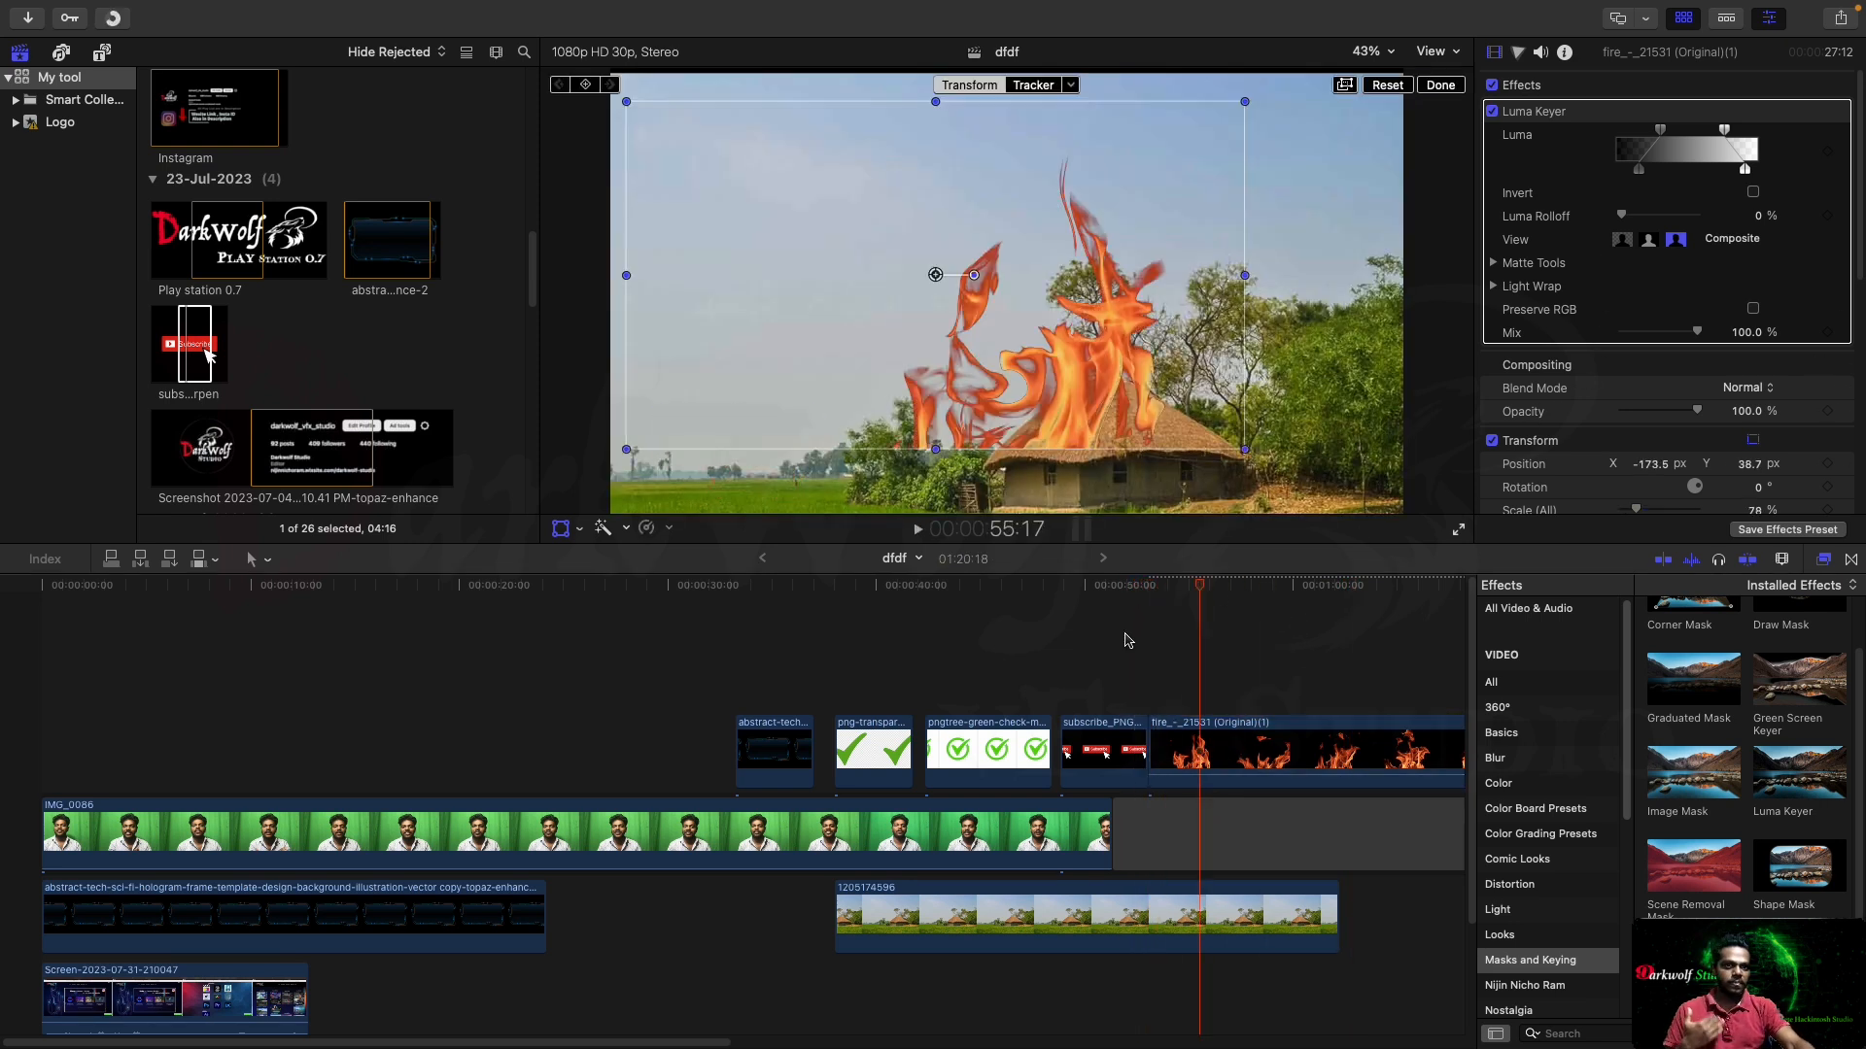
Review the keyed hologram frame and the two green check mark overlays at their places in the timeline
click(794, 587)
click(783, 744)
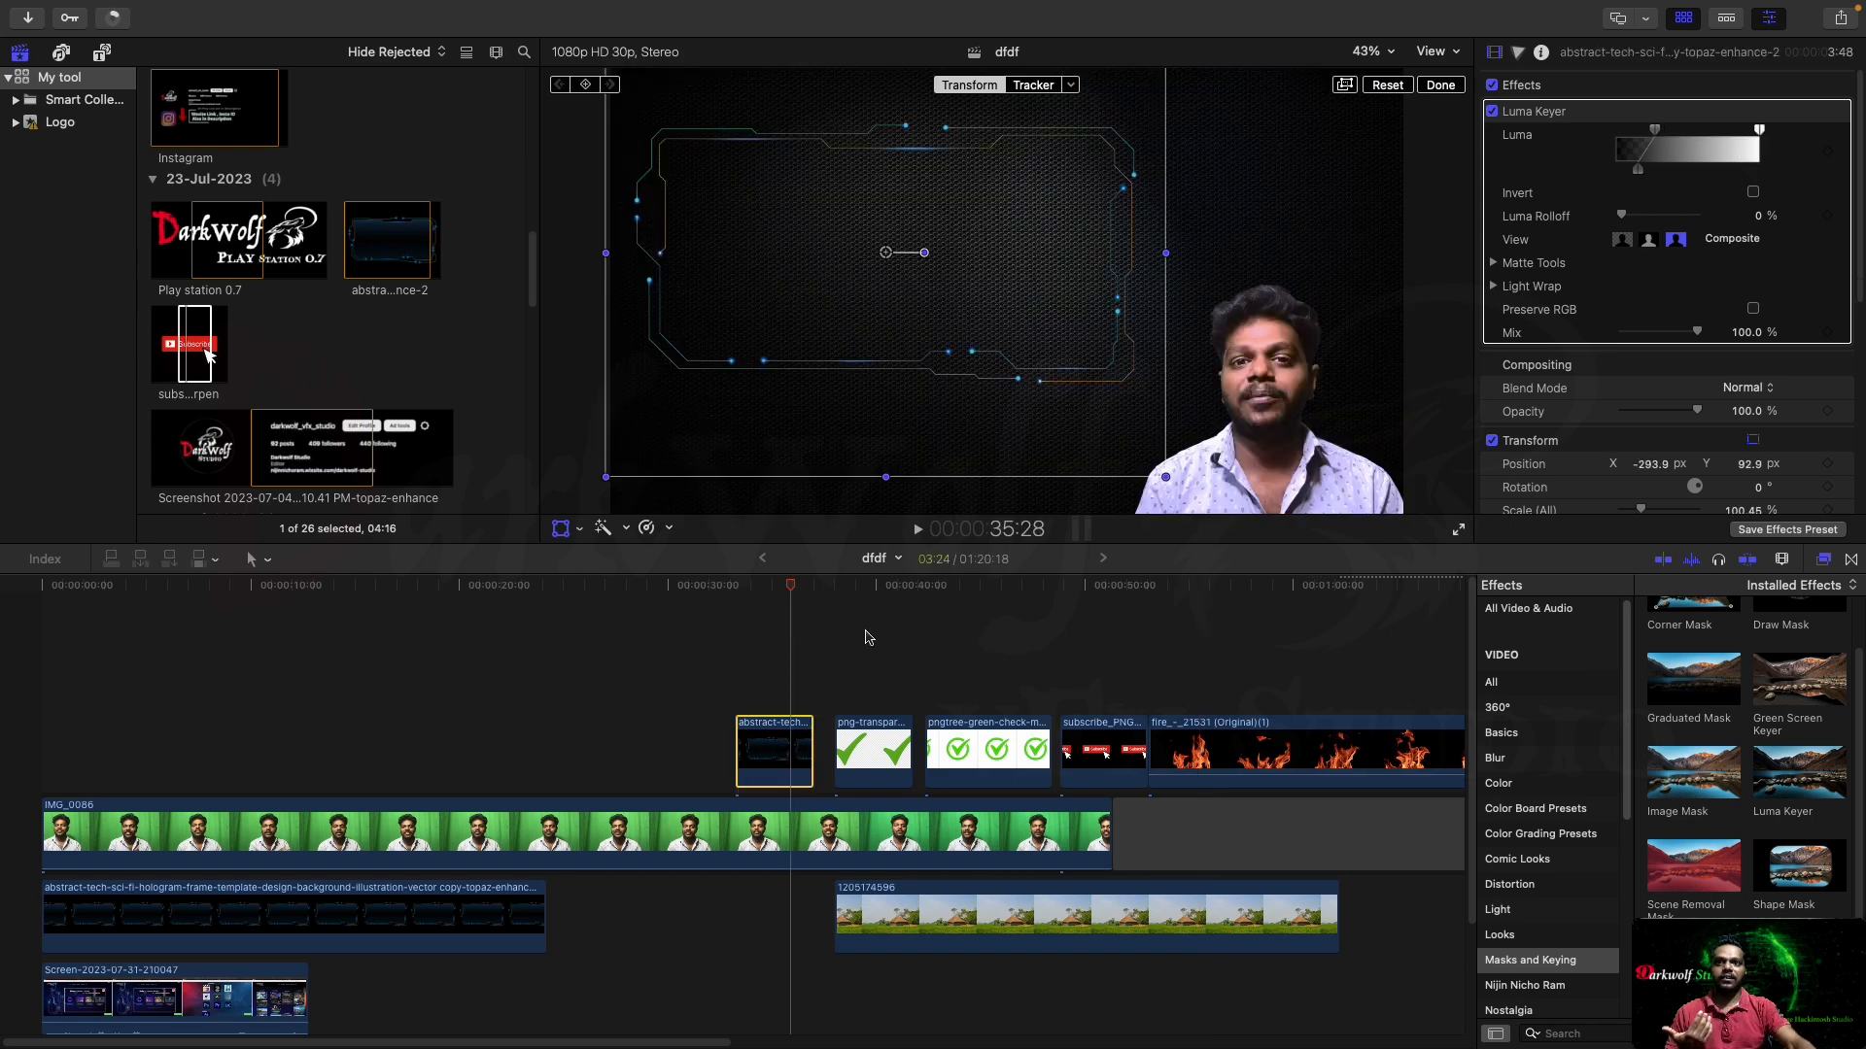
click(875, 588)
click(878, 751)
click(995, 587)
click(995, 751)
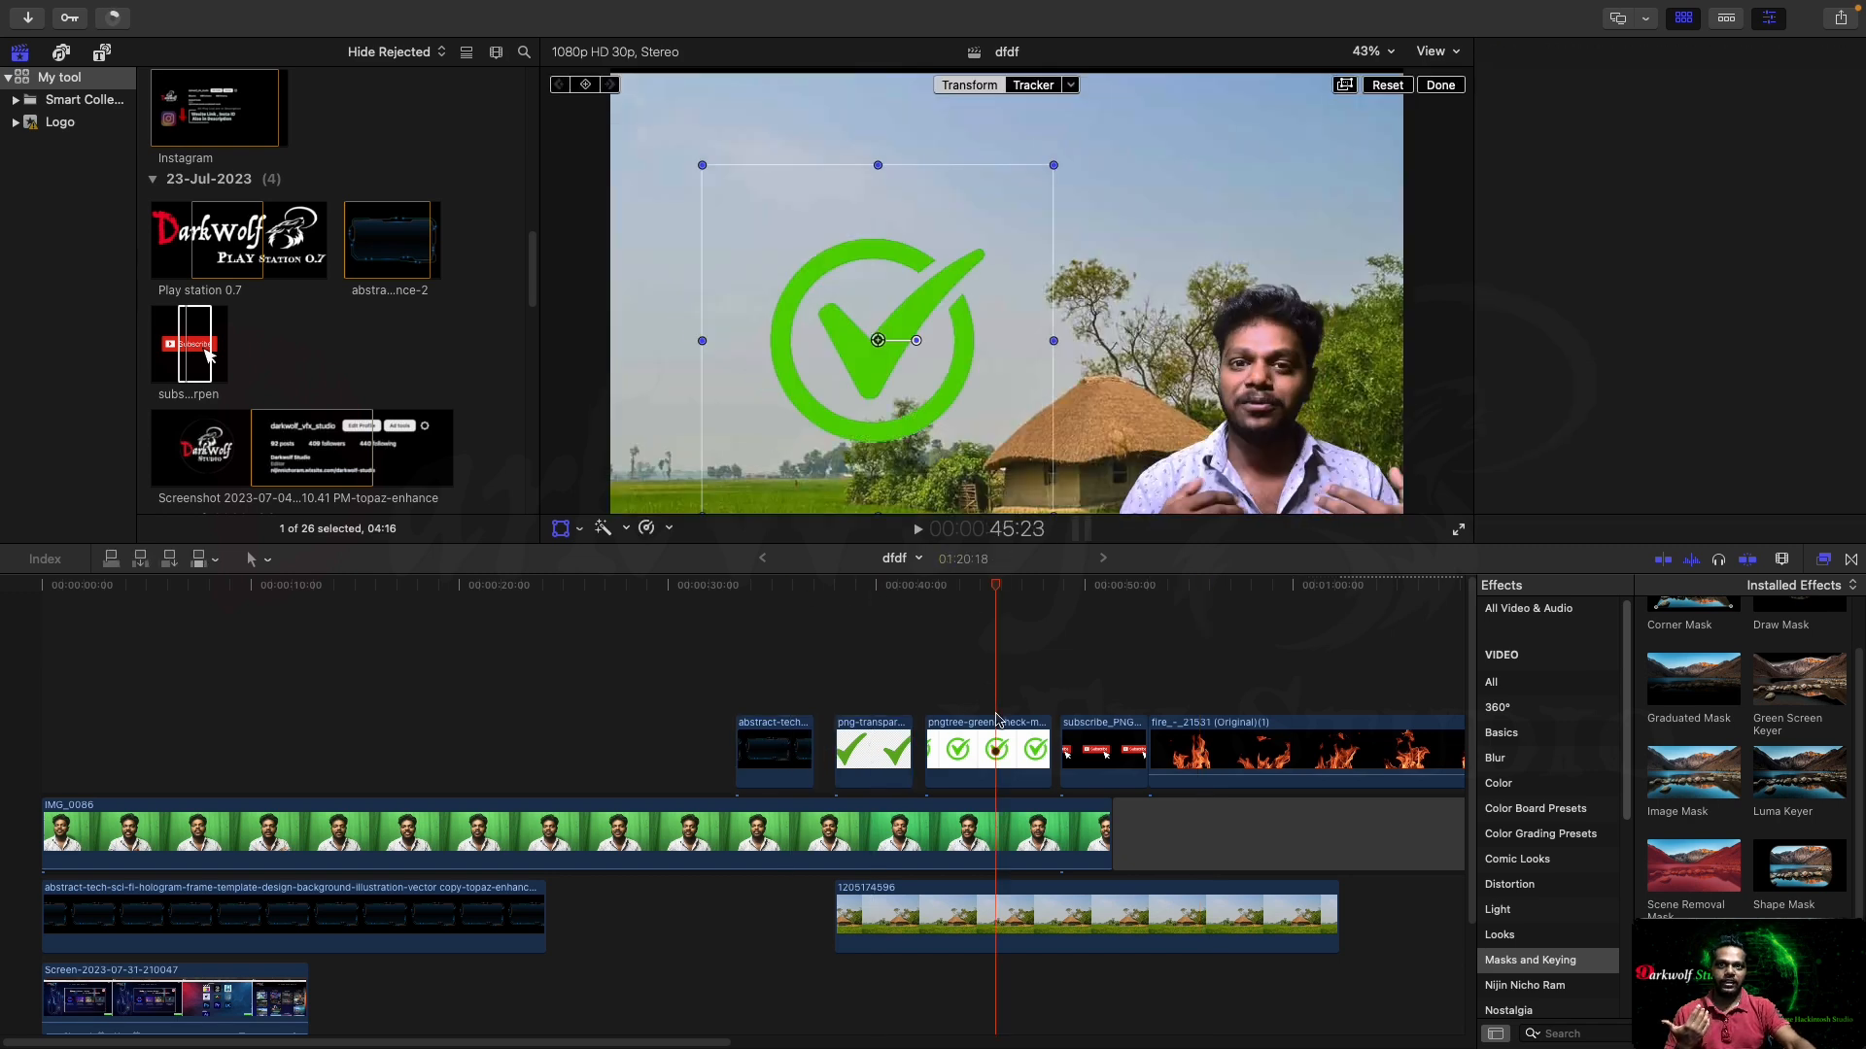